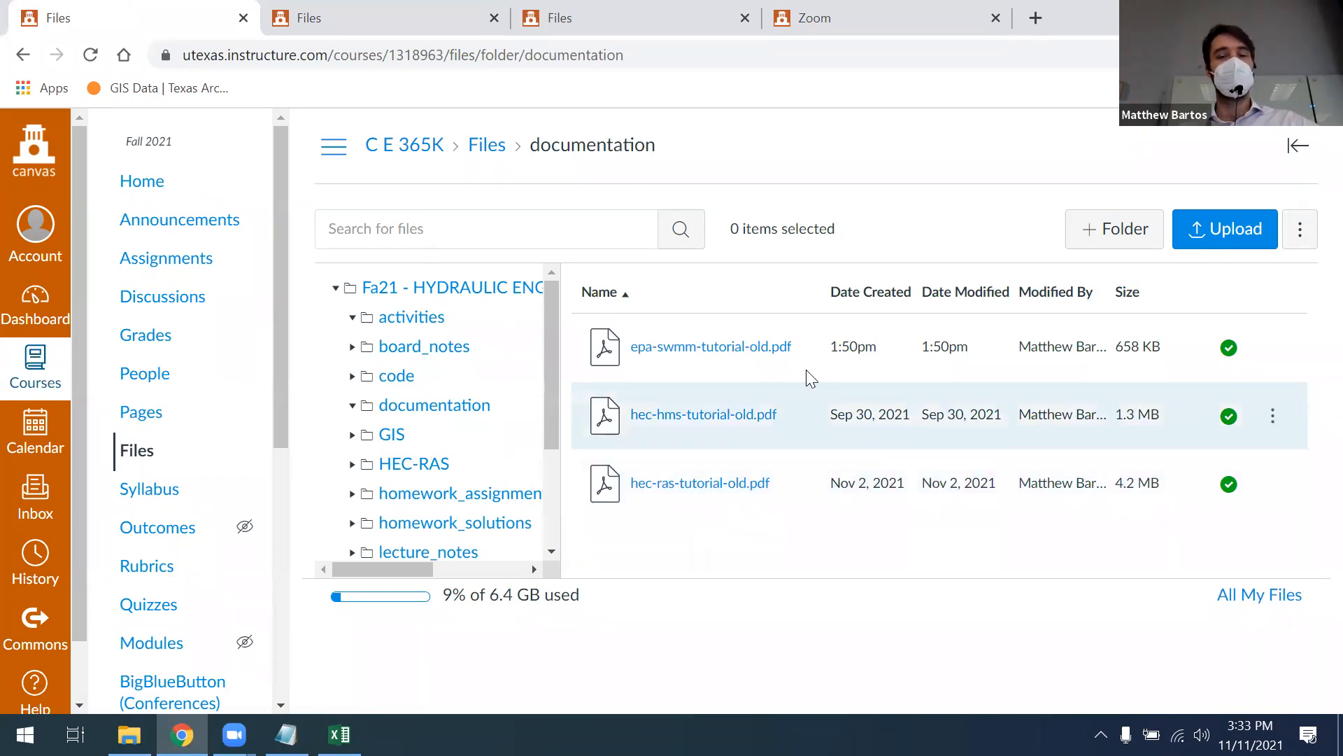
Step: Open epa-swmm-tutorial-old.pdf from the documentation folder, skim its installation guide and subcatchment instructions, and close the preview
{"action": "left_click", "coordinate": [747, 348]}
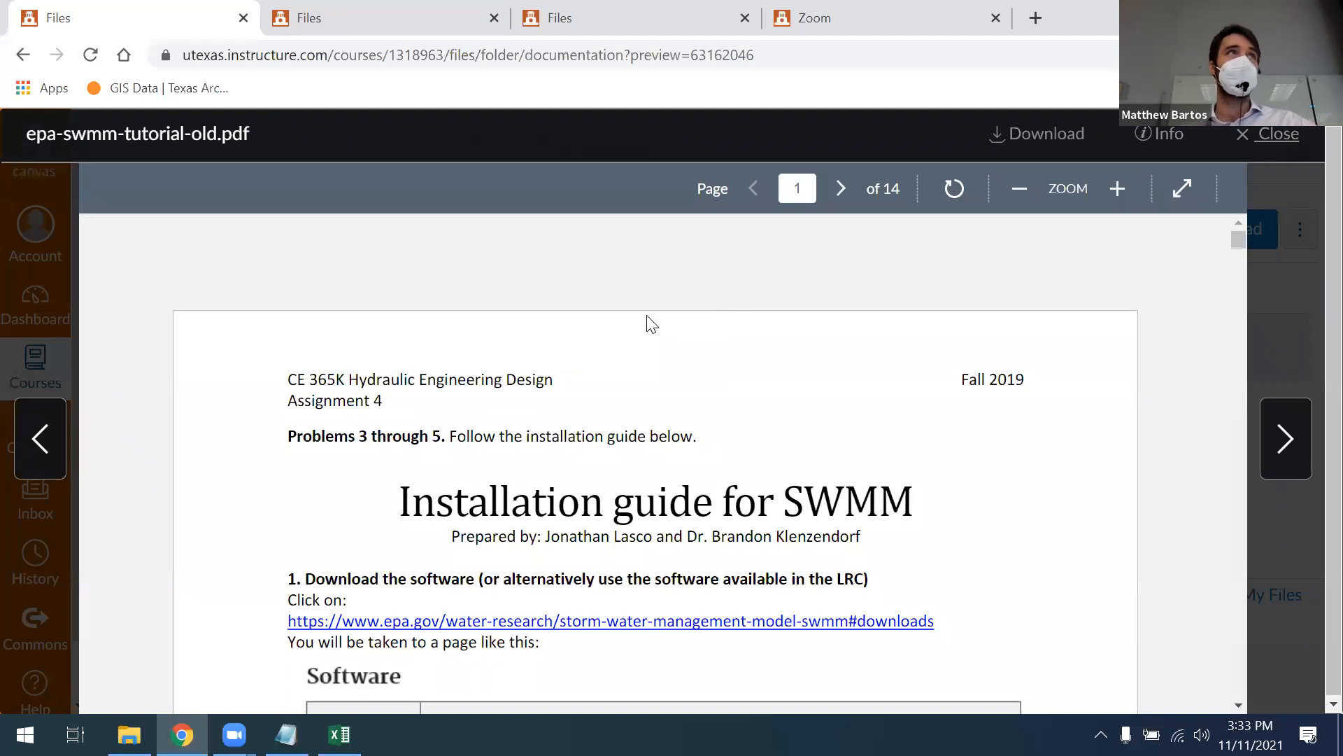
{"action": "scroll", "coordinate": [769, 426], "scroll_direction": "down", "scroll_amount": 3}
{"action": "scroll", "coordinate": [774, 424], "scroll_direction": "down", "scroll_amount": 20}
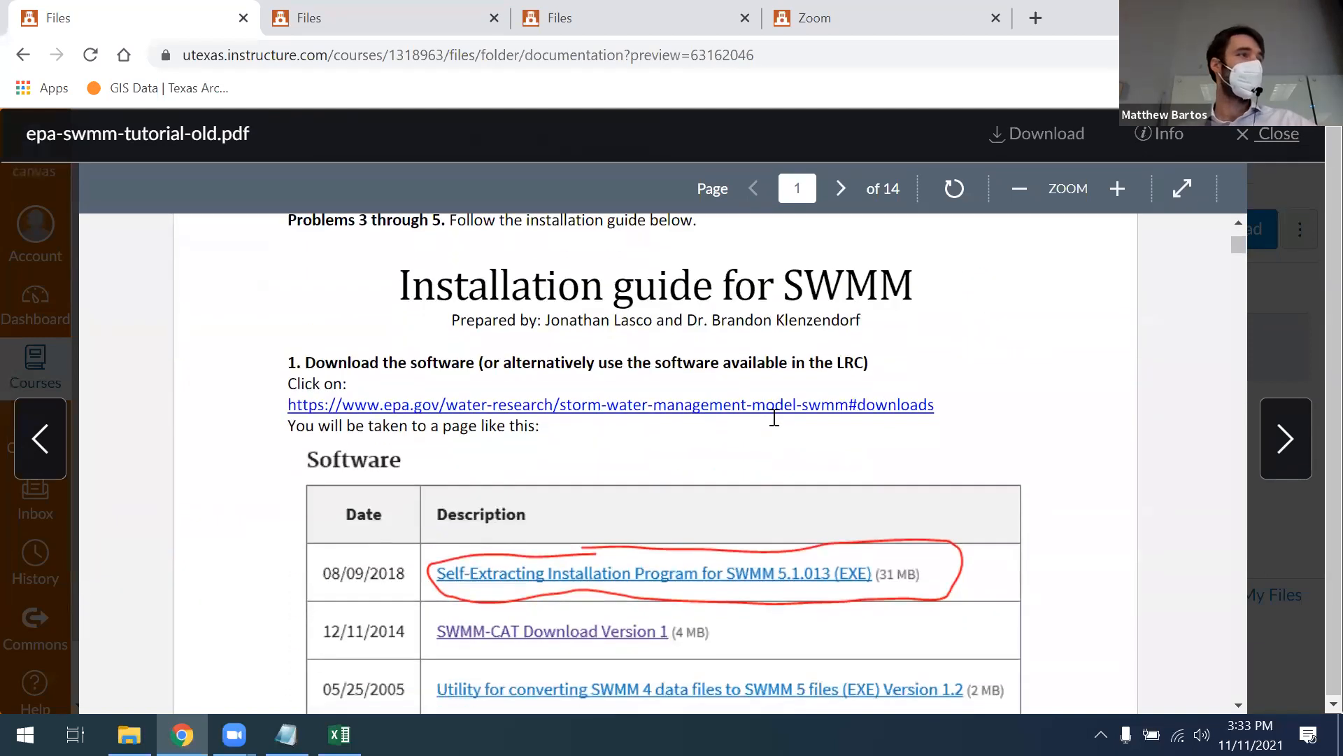
{"action": "scroll", "coordinate": [775, 420], "scroll_direction": "down", "scroll_amount": 20}
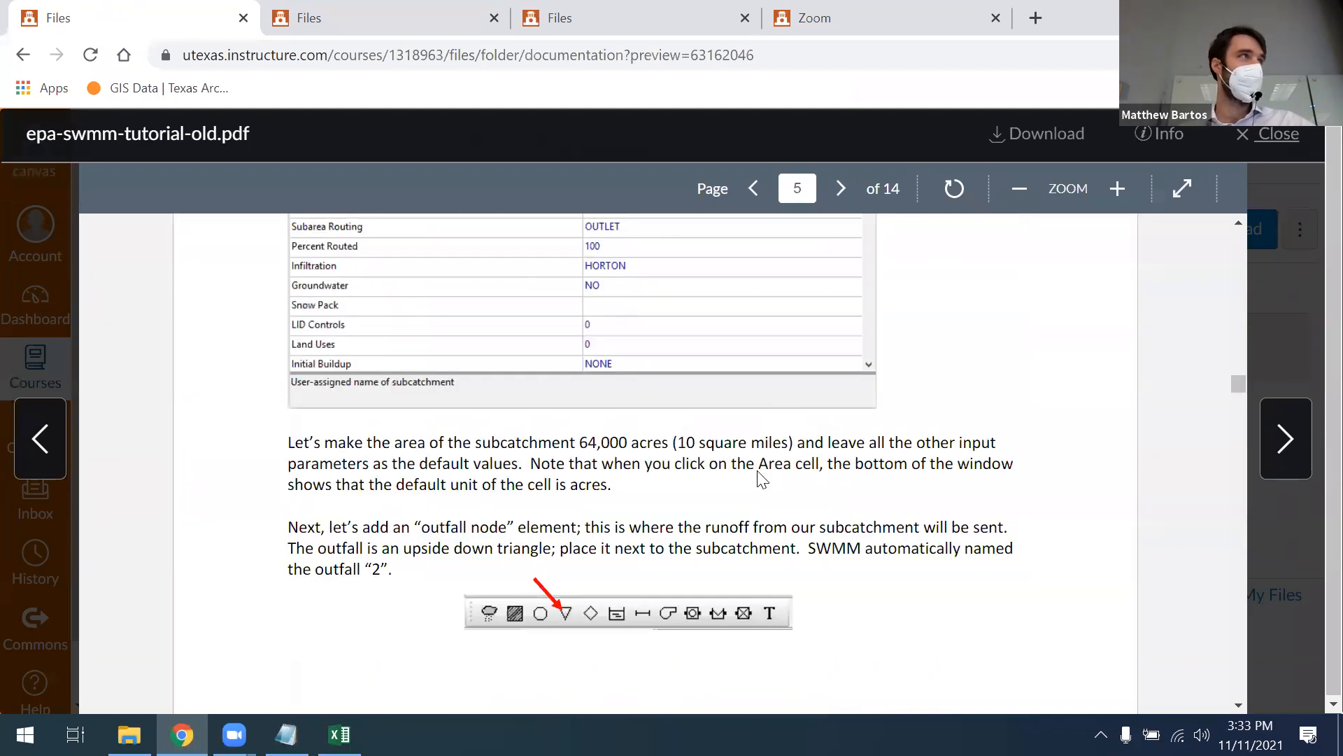
{"action": "scroll", "coordinate": [788, 492], "scroll_direction": "up", "scroll_amount": 20}
{"action": "scroll", "coordinate": [795, 494], "scroll_direction": "up", "scroll_amount": 20}
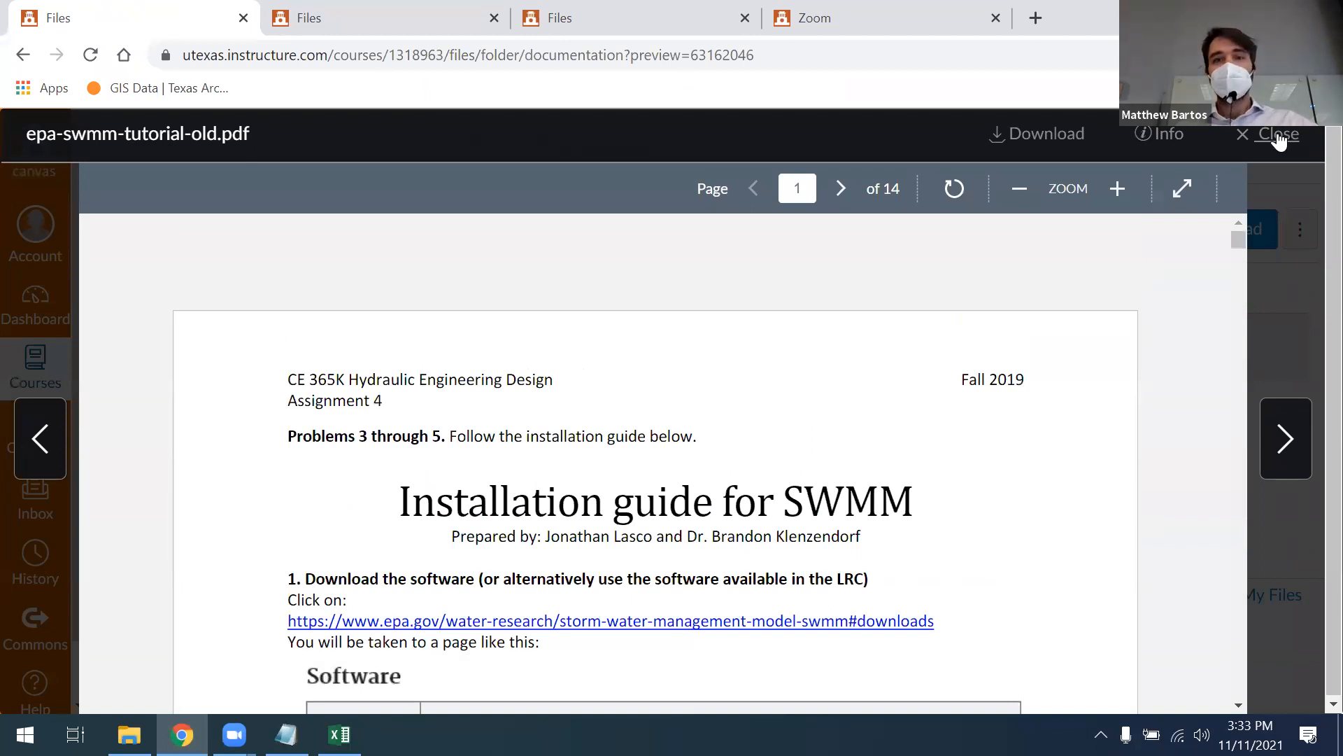
{"action": "left_click", "coordinate": [1279, 135]}
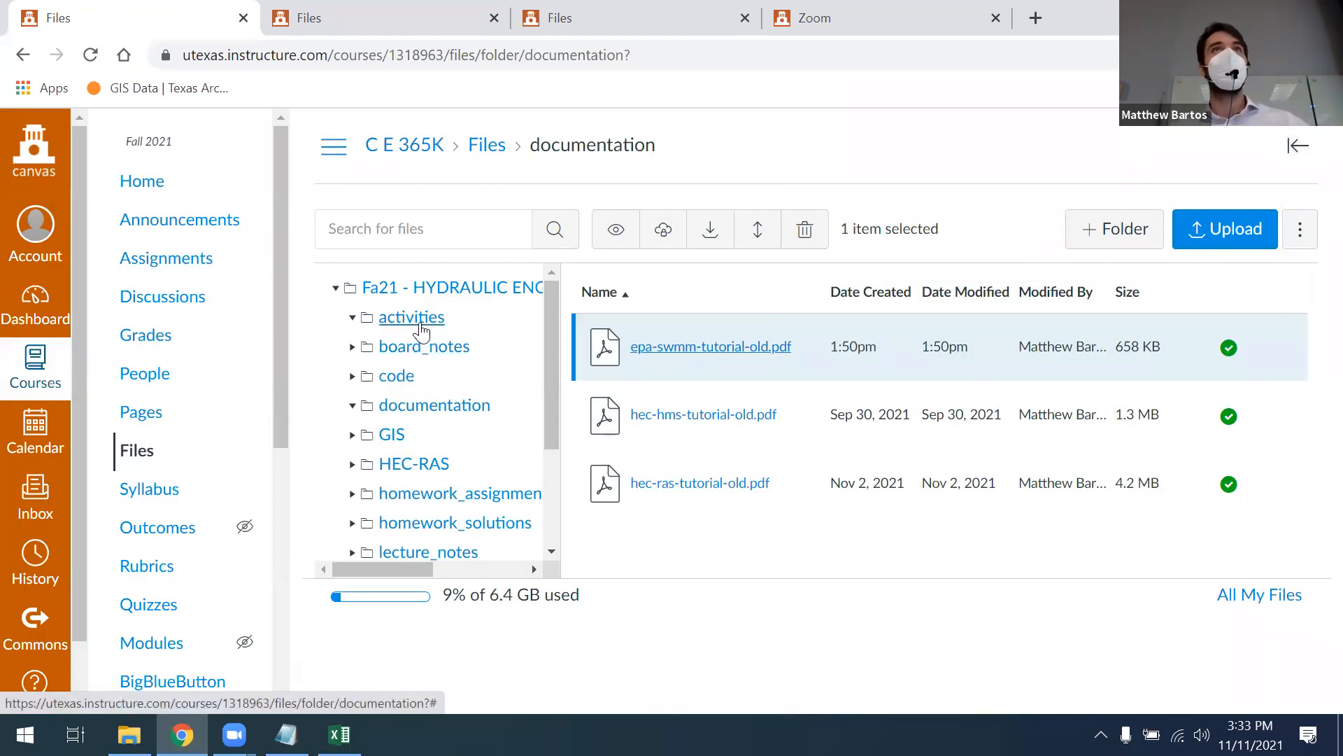
Step: Look over the course's activities folder with swmm_hyetograph.xlsx alongside the documentation folder holding the SWMM tutorial
{"action": "left_click", "coordinate": [366, 22]}
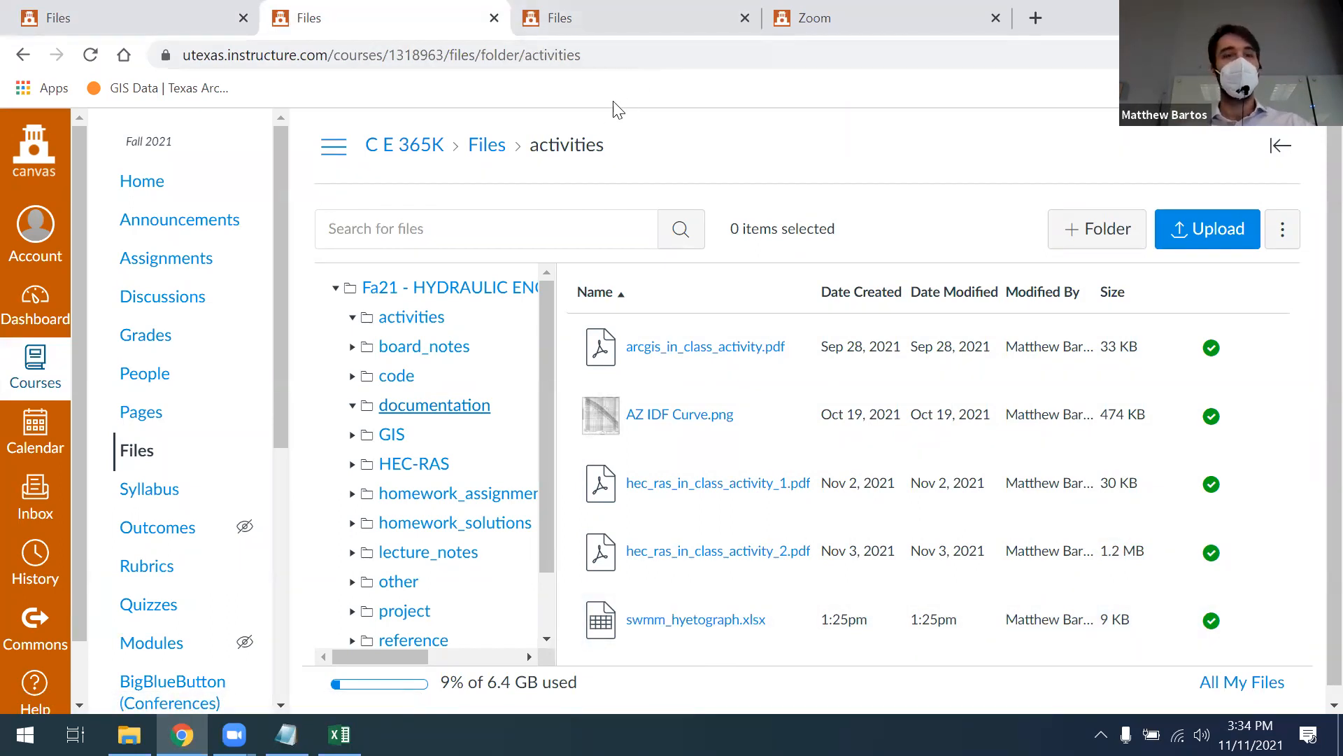
{"action": "left_click", "coordinate": [97, 18]}
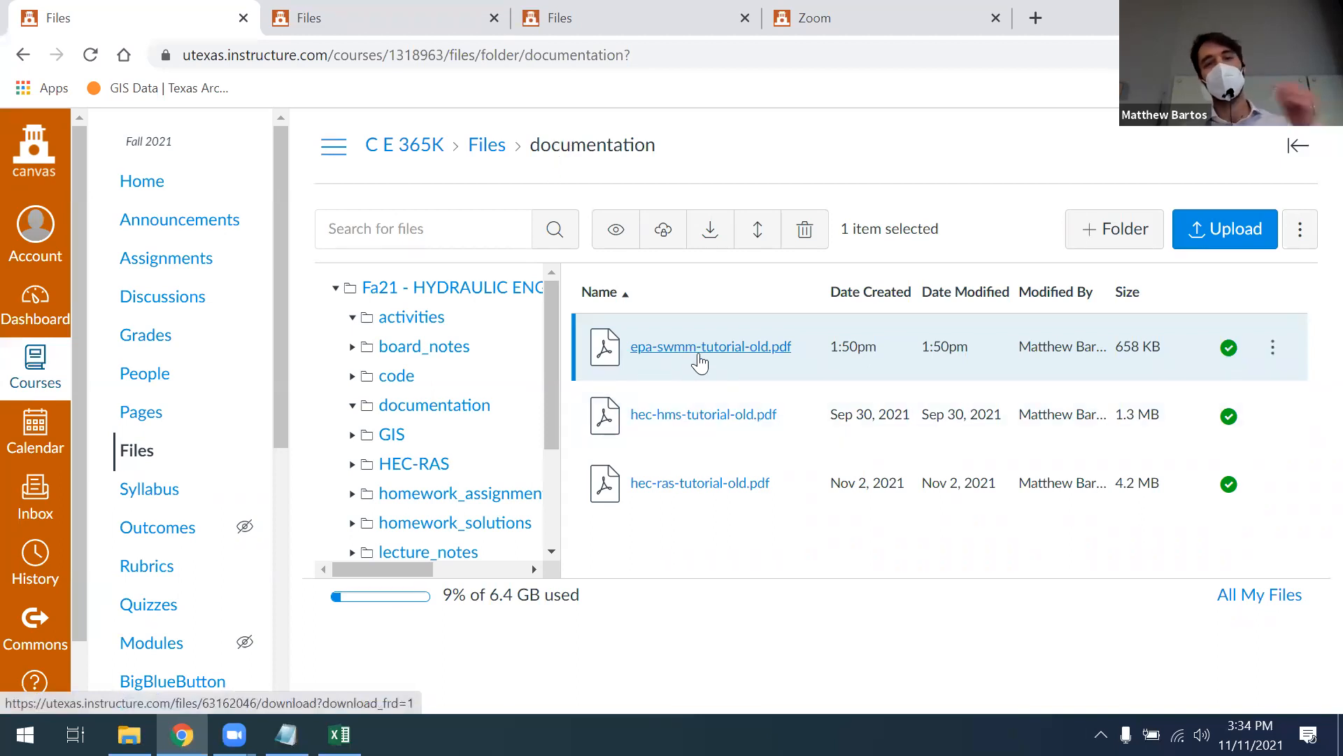
{"action": "left_click", "coordinate": [412, 14]}
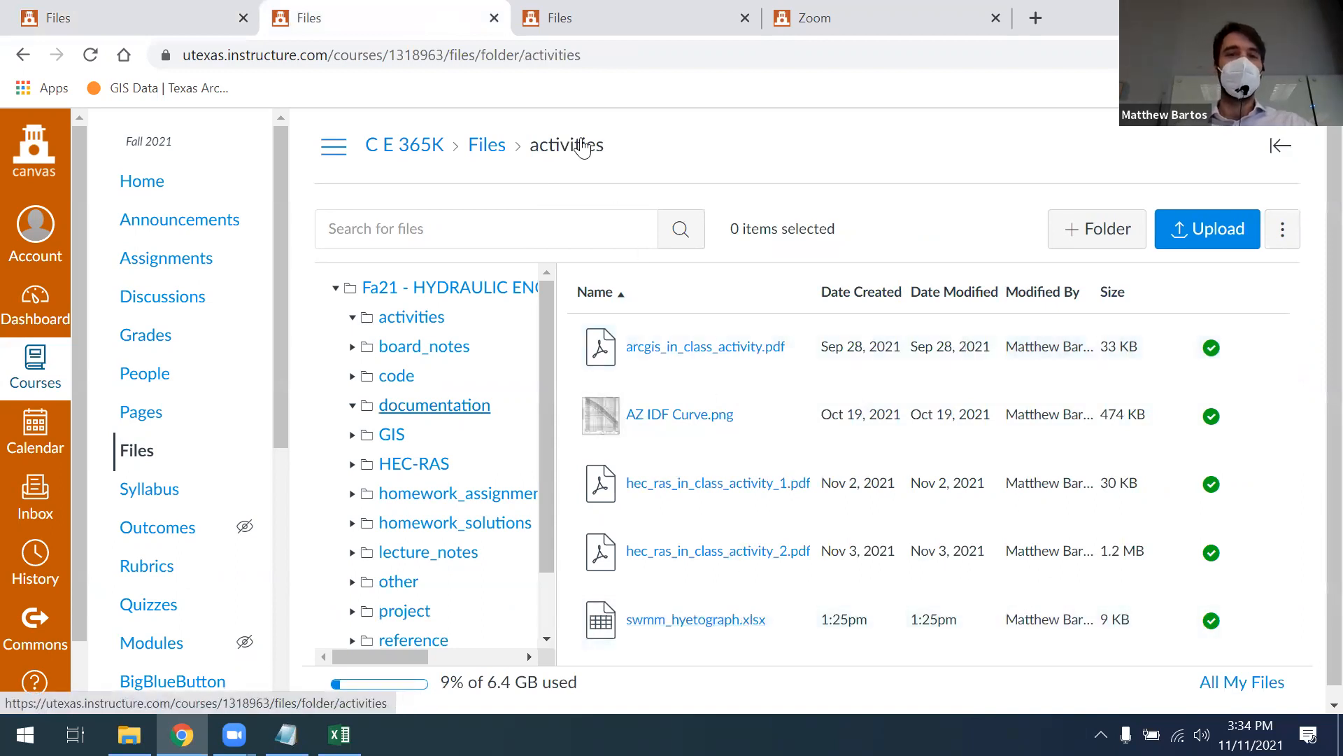
Step: Open the extra credit assignment hw_ec.pdf from the homework_assignments folder
{"action": "left_click", "coordinate": [613, 16]}
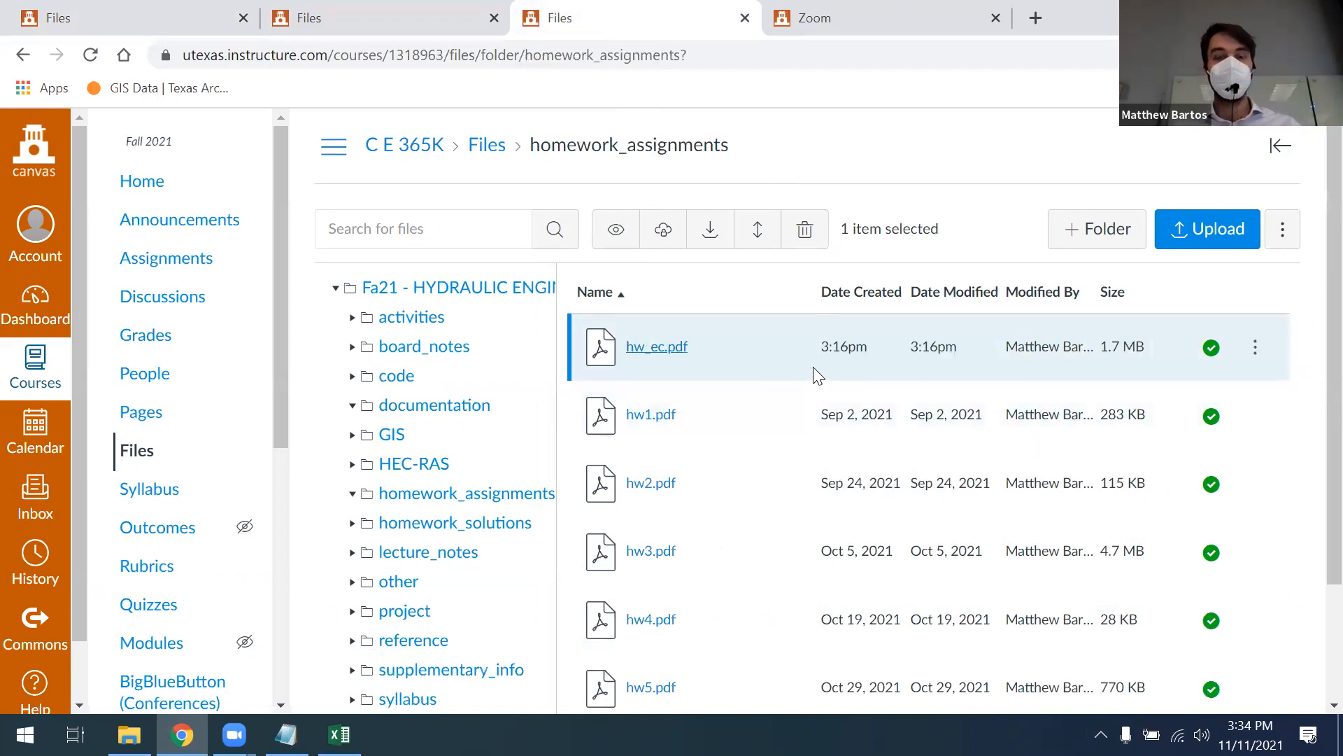
{"action": "scroll", "coordinate": [801, 383], "scroll_direction": "down", "scroll_amount": 2}
{"action": "scroll", "coordinate": [749, 351], "scroll_direction": "up", "scroll_amount": 2}
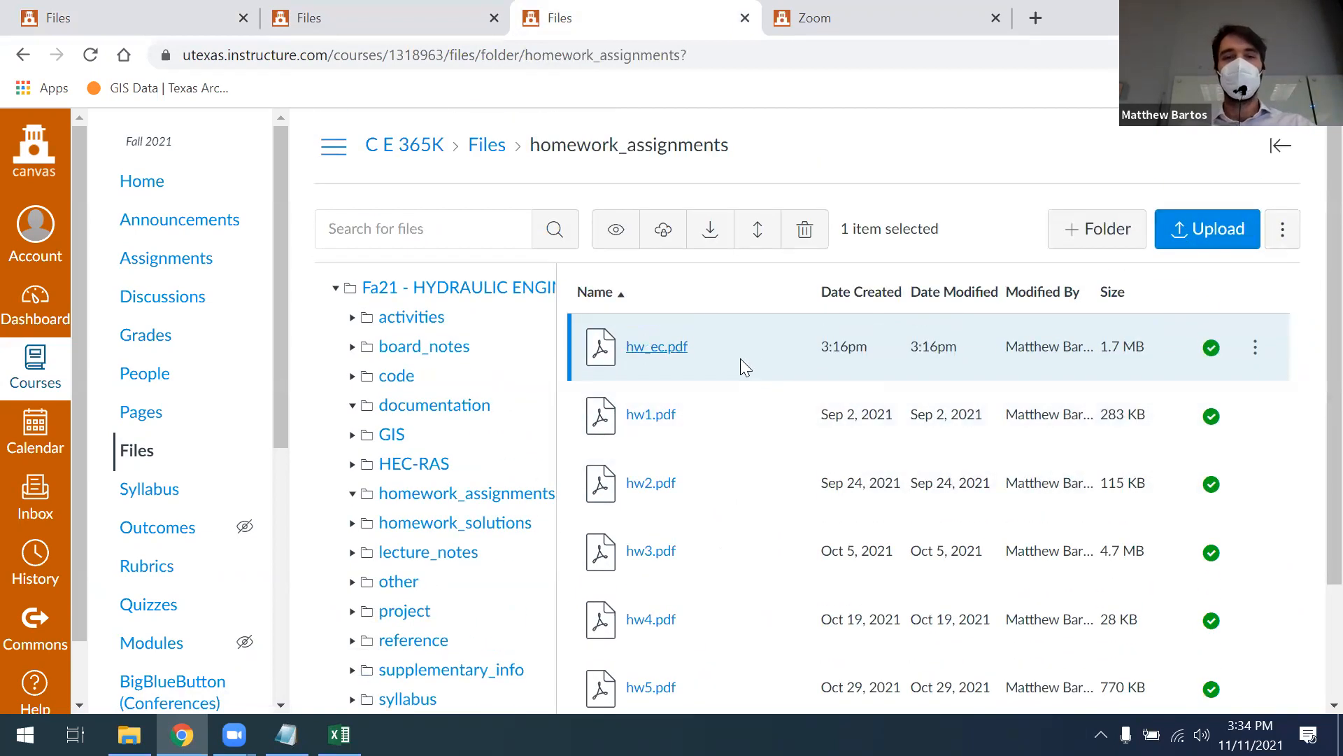
{"action": "scroll", "coordinate": [764, 346], "scroll_direction": "down", "scroll_amount": 1}
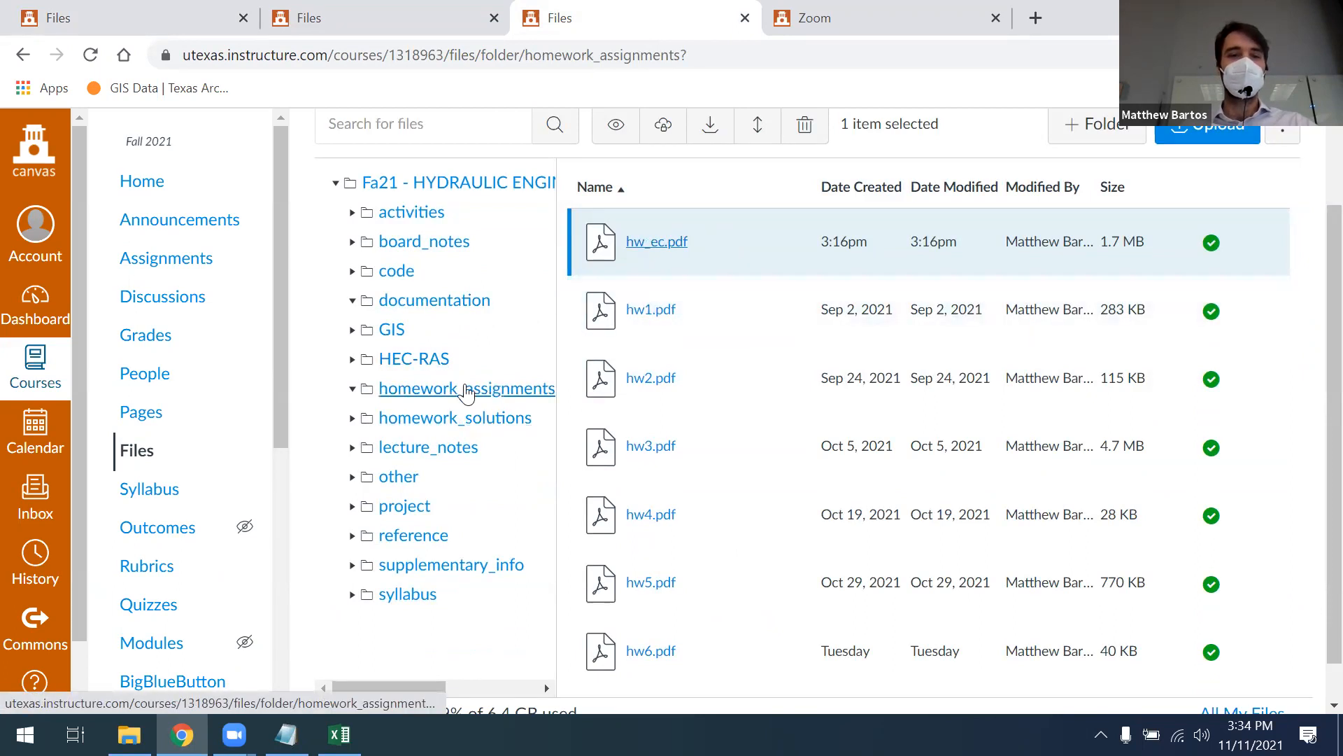
{"action": "left_click", "coordinate": [670, 242]}
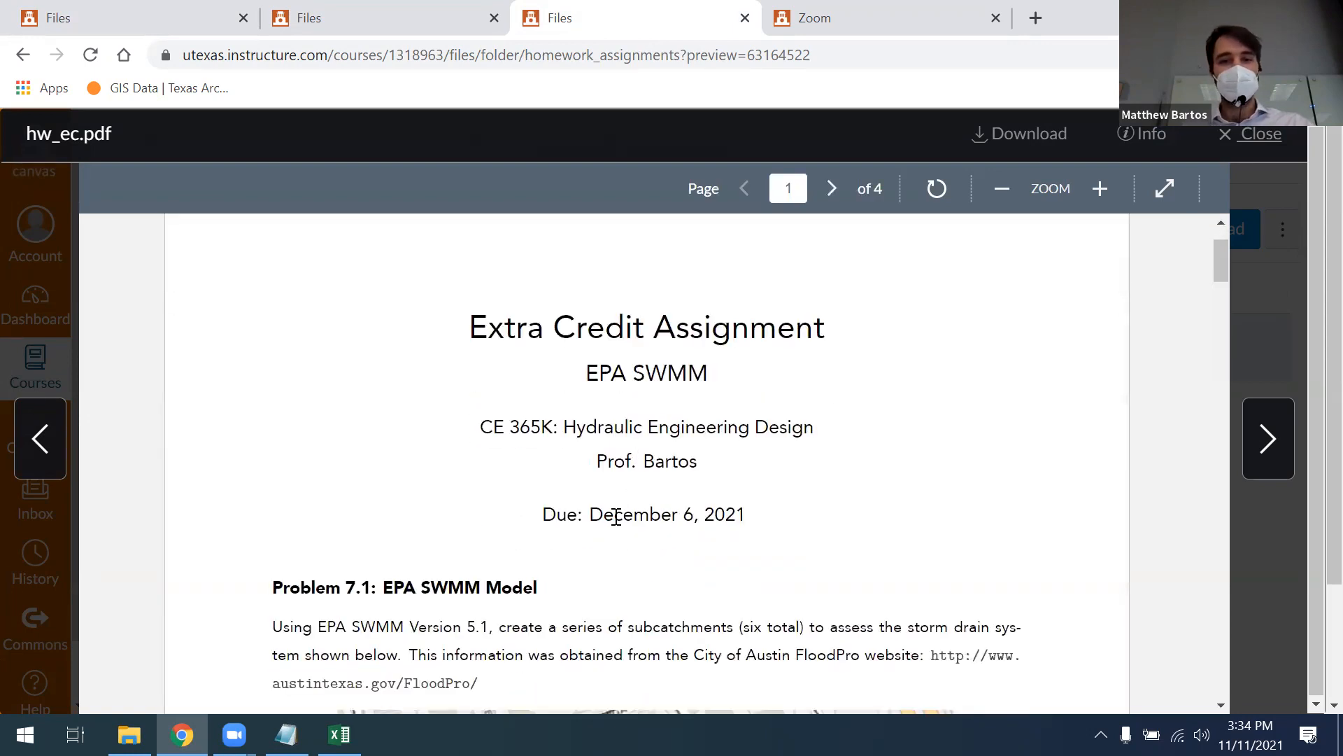
Step: Read through the extra credit assignment, from the storm drain map and subcatchment areas to the turn-in questions on page 4
{"action": "scroll", "coordinate": [910, 417], "scroll_direction": "down", "scroll_amount": 8}
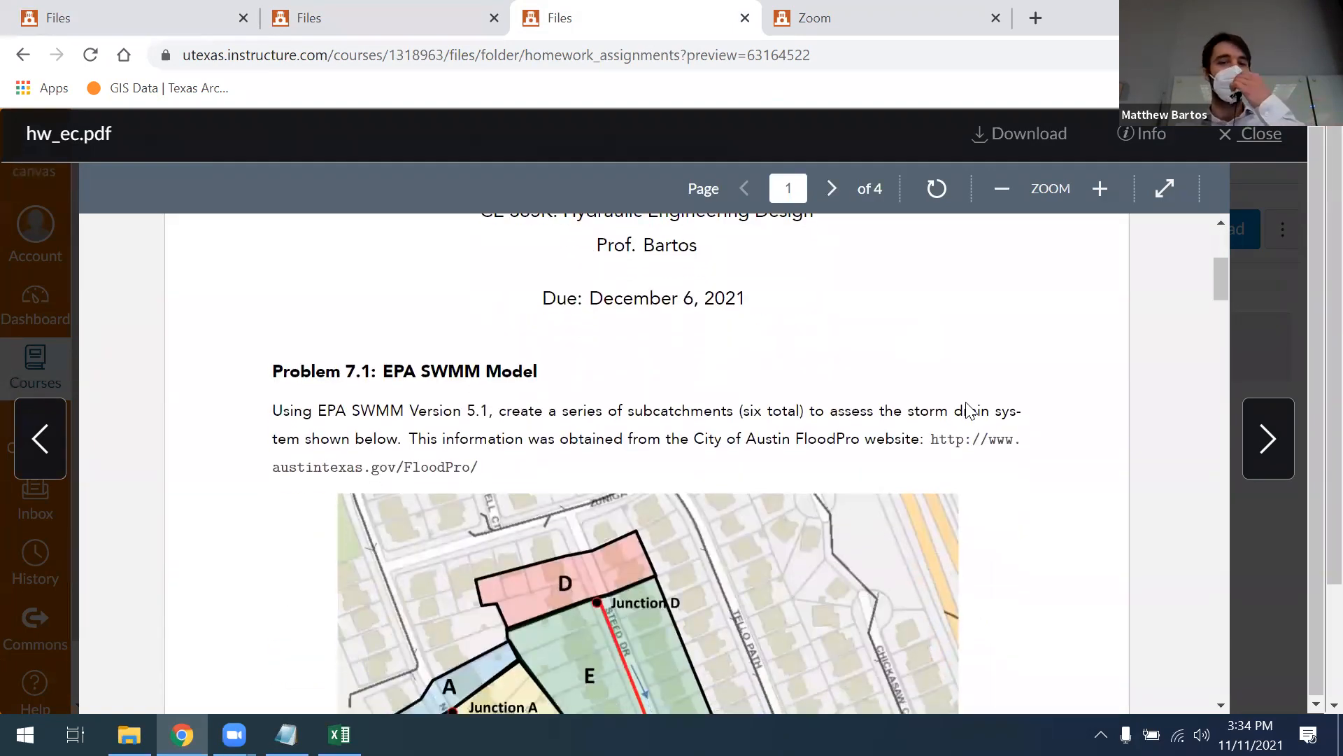
{"action": "scroll", "coordinate": [945, 356], "scroll_direction": "down", "scroll_amount": 2}
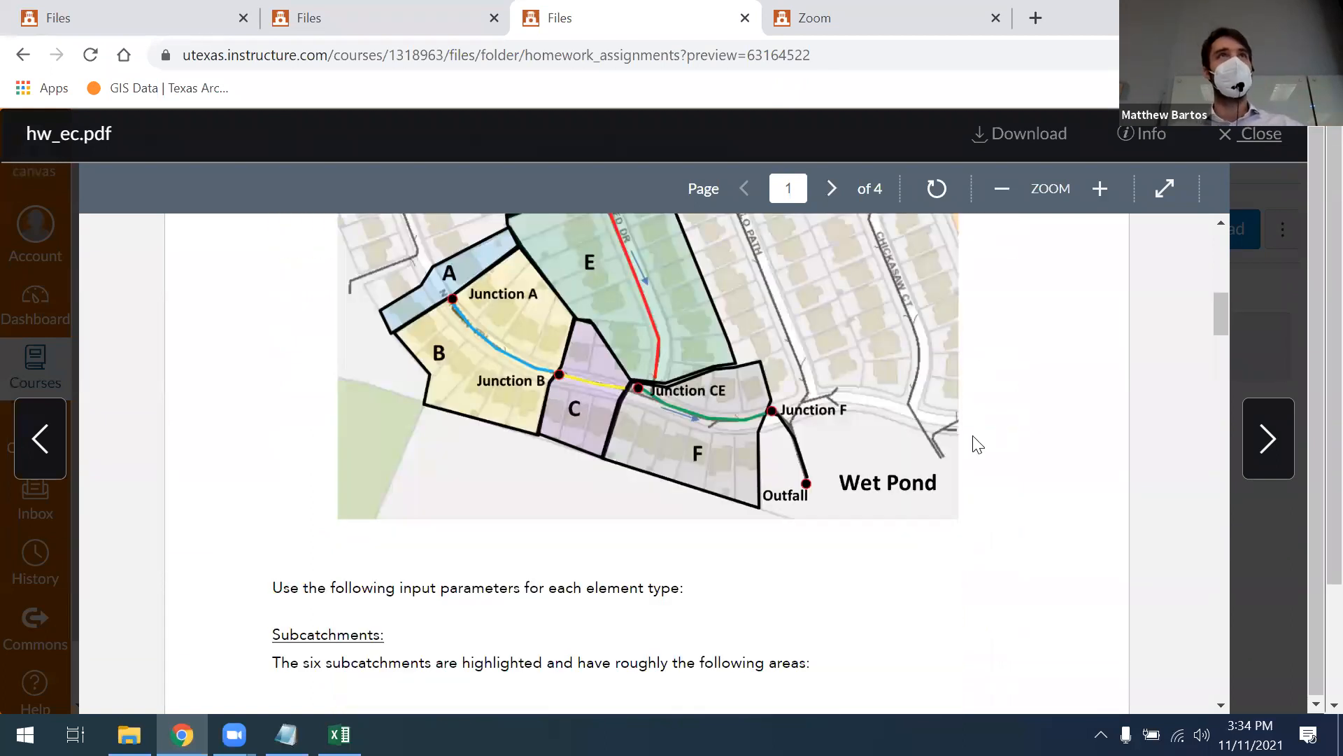
{"action": "scroll", "coordinate": [978, 444], "scroll_direction": "up", "scroll_amount": 3}
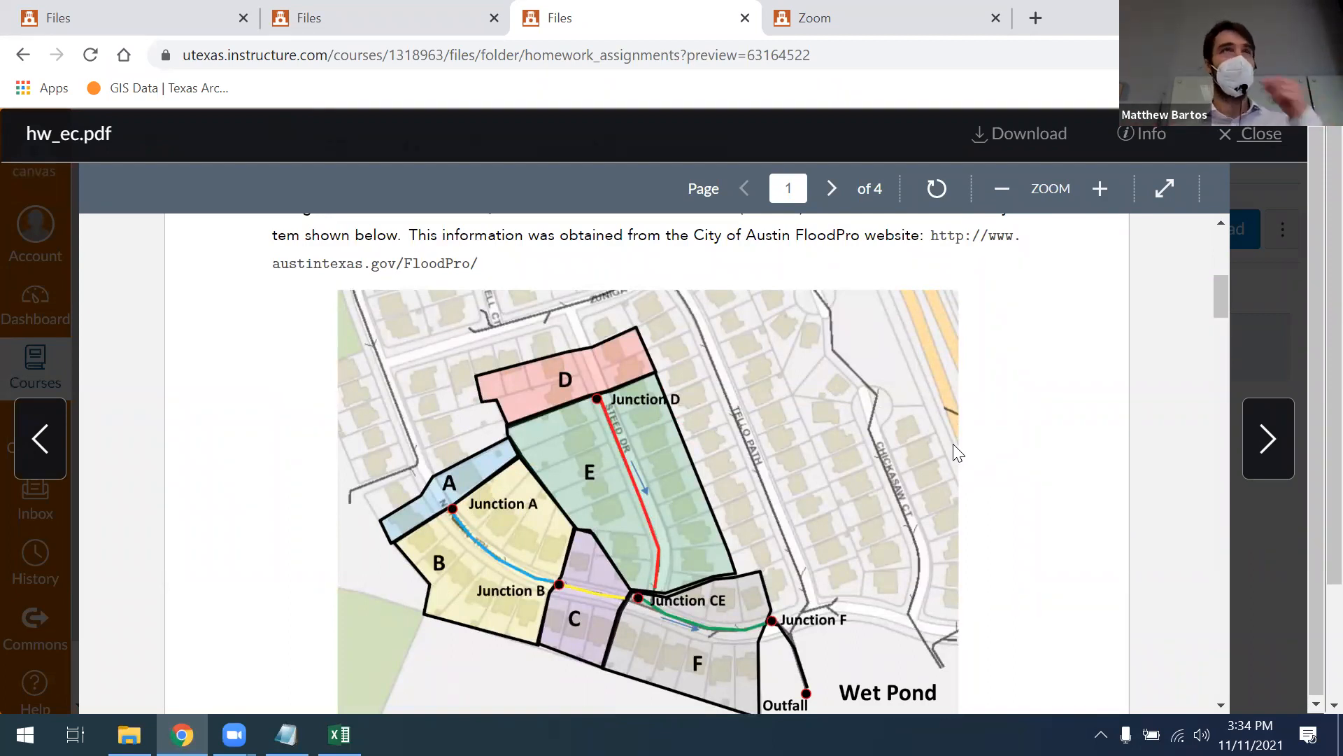
{"action": "scroll", "coordinate": [854, 398], "scroll_direction": "down", "scroll_amount": 15}
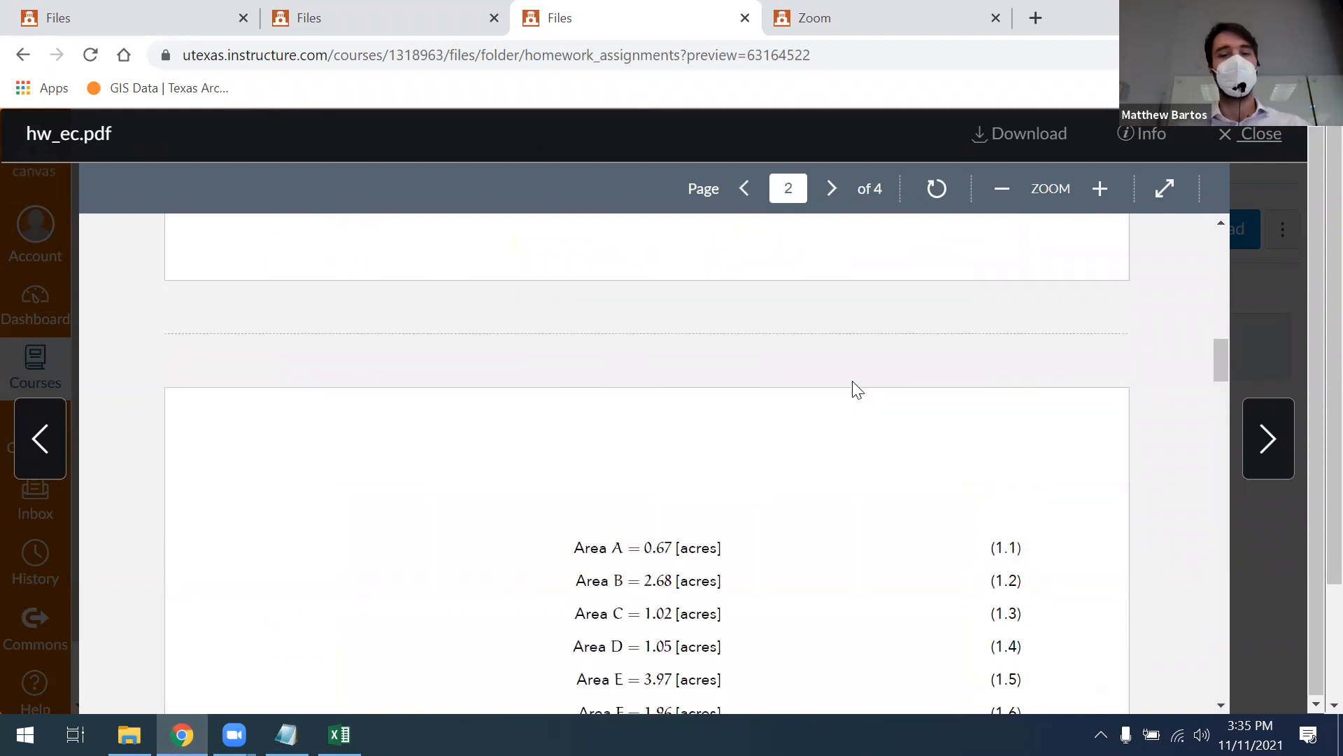
{"action": "scroll", "coordinate": [858, 372], "scroll_direction": "down", "scroll_amount": 20}
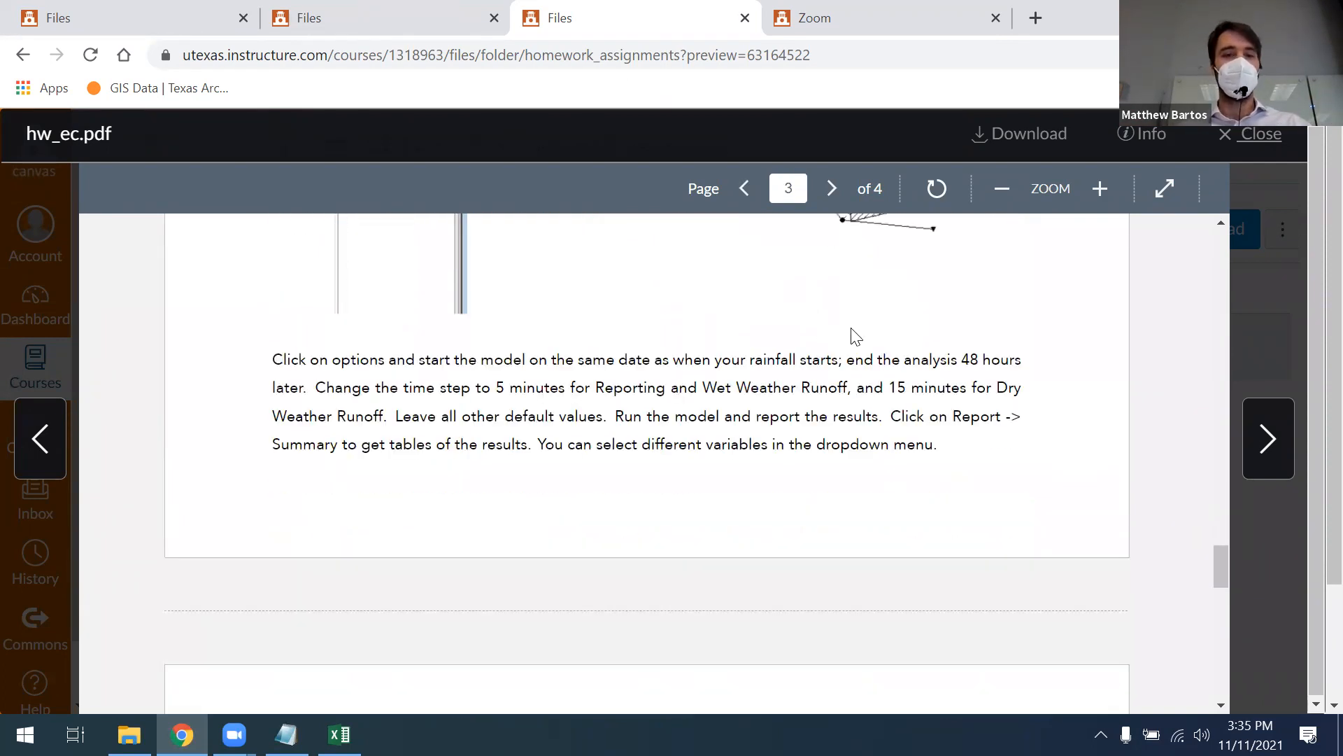
{"action": "scroll", "coordinate": [895, 373], "scroll_direction": "down", "scroll_amount": 8}
{"action": "scroll", "coordinate": [997, 462], "scroll_direction": "up", "scroll_amount": 4}
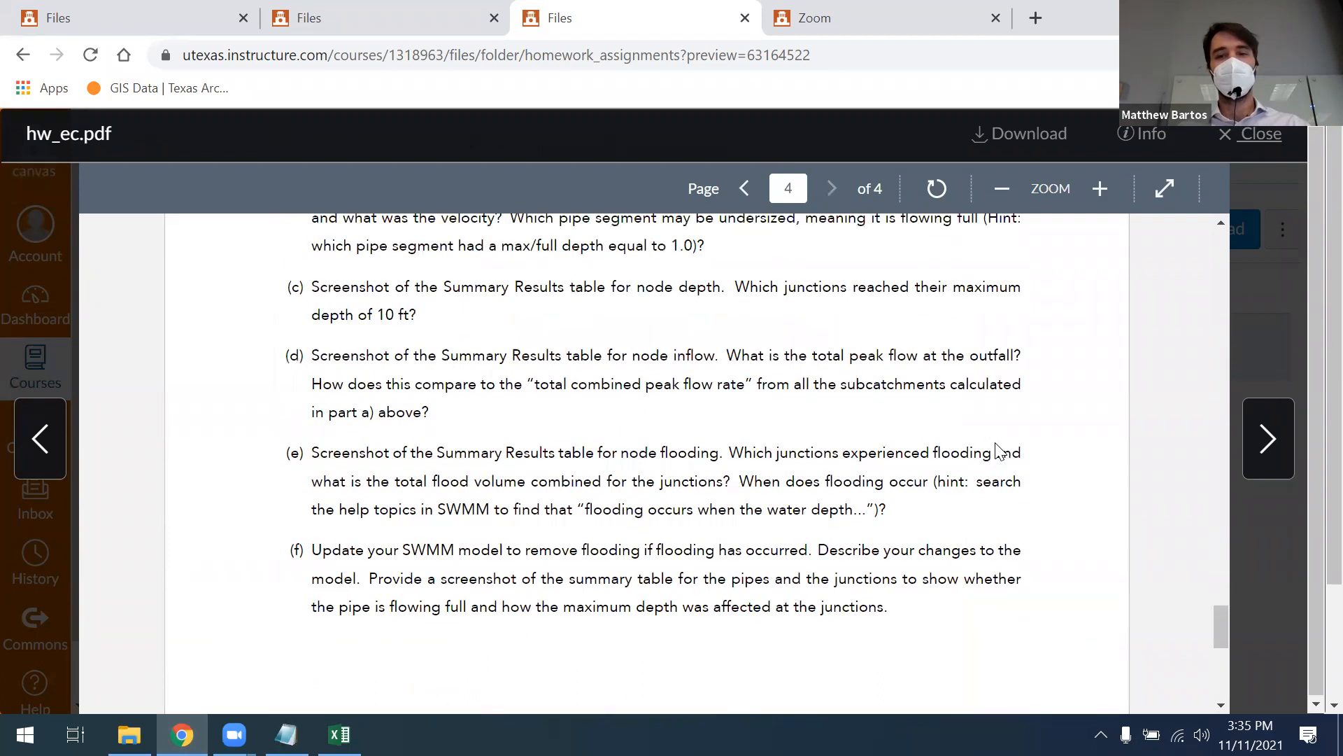
{"action": "scroll", "coordinate": [937, 483], "scroll_direction": "up", "scroll_amount": 15}
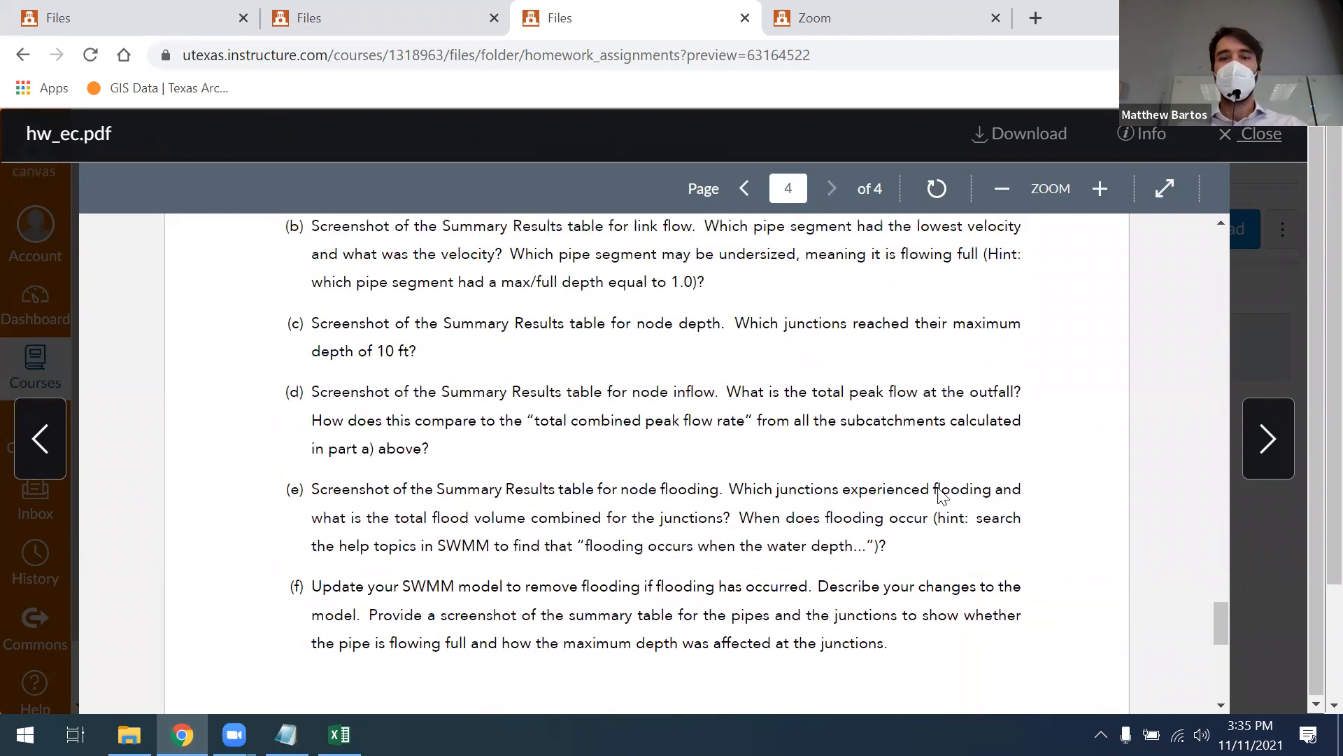
{"action": "scroll", "coordinate": [953, 483], "scroll_direction": "up", "scroll_amount": 15}
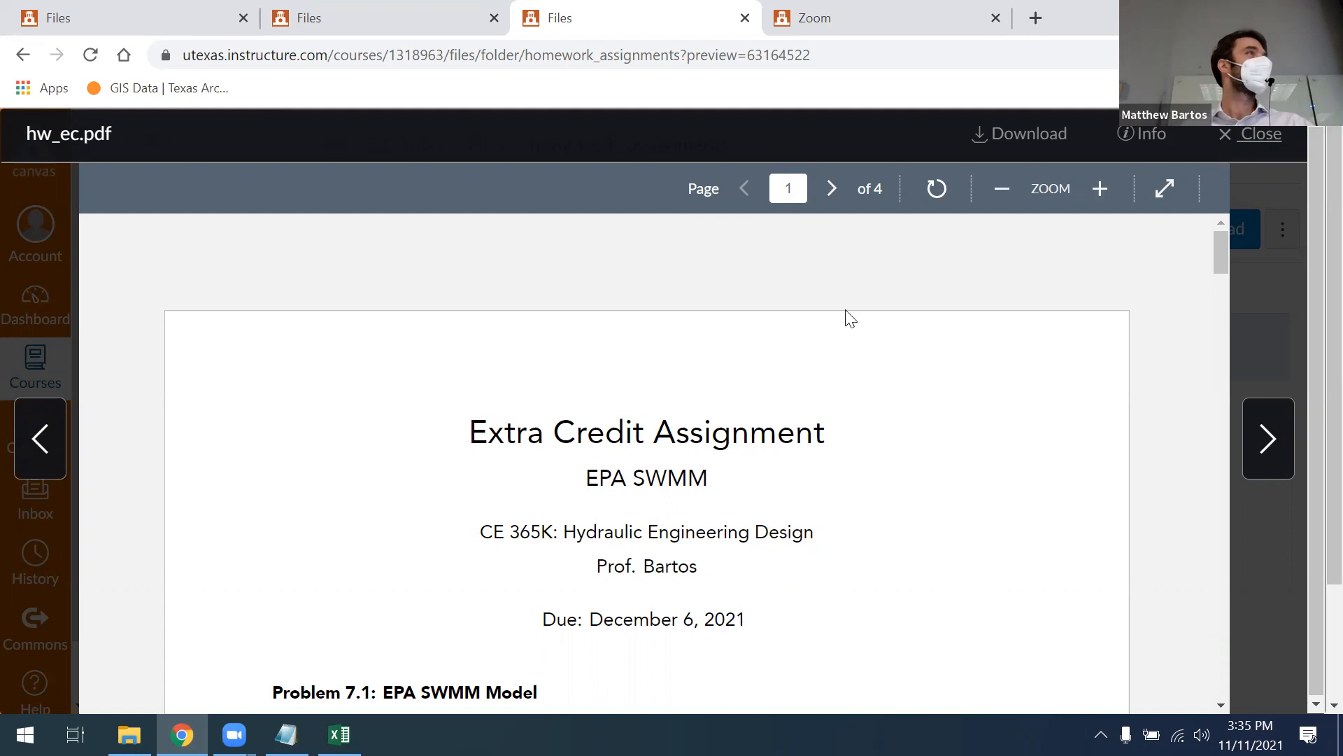
Step: Review the assignment's junction, conduit and rain gage parameters and its list of items to turn in, ending at the first page
{"action": "scroll", "coordinate": [815, 374], "scroll_direction": "down", "scroll_amount": 9}
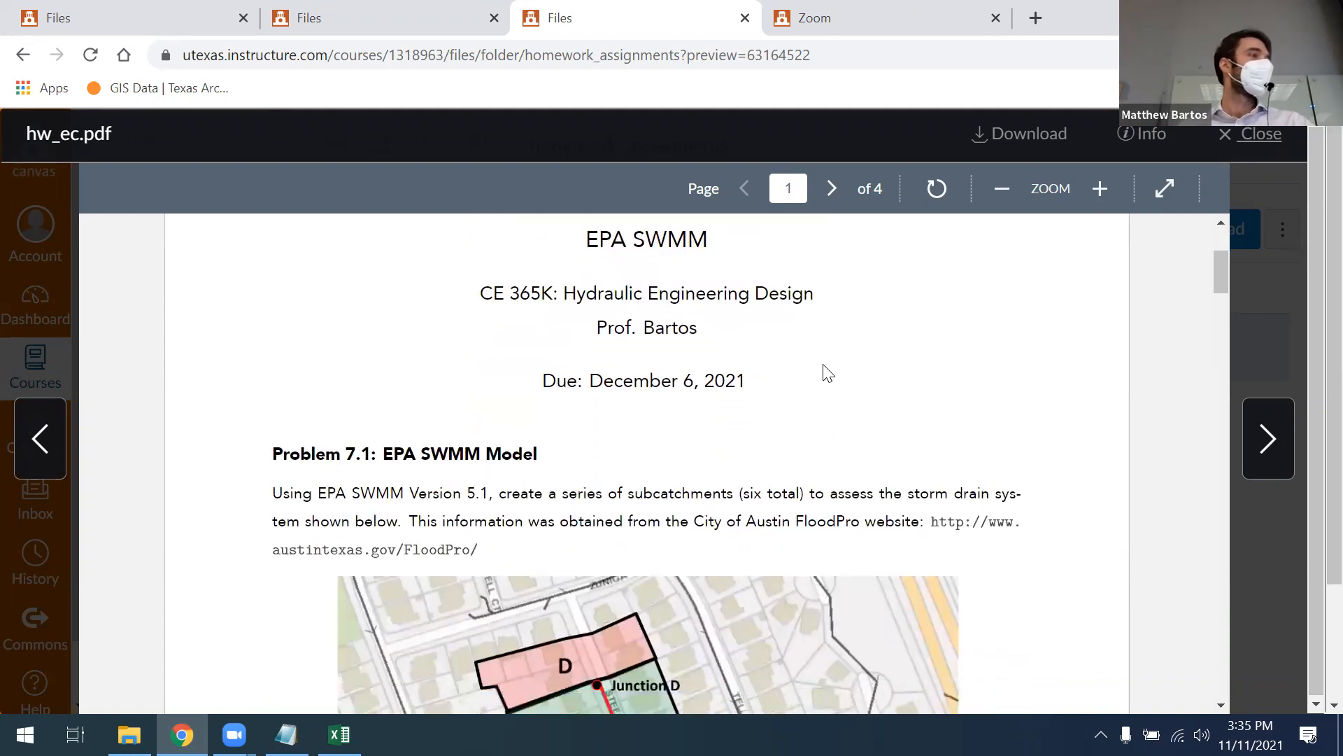
{"action": "scroll", "coordinate": [825, 364], "scroll_direction": "down", "scroll_amount": 15}
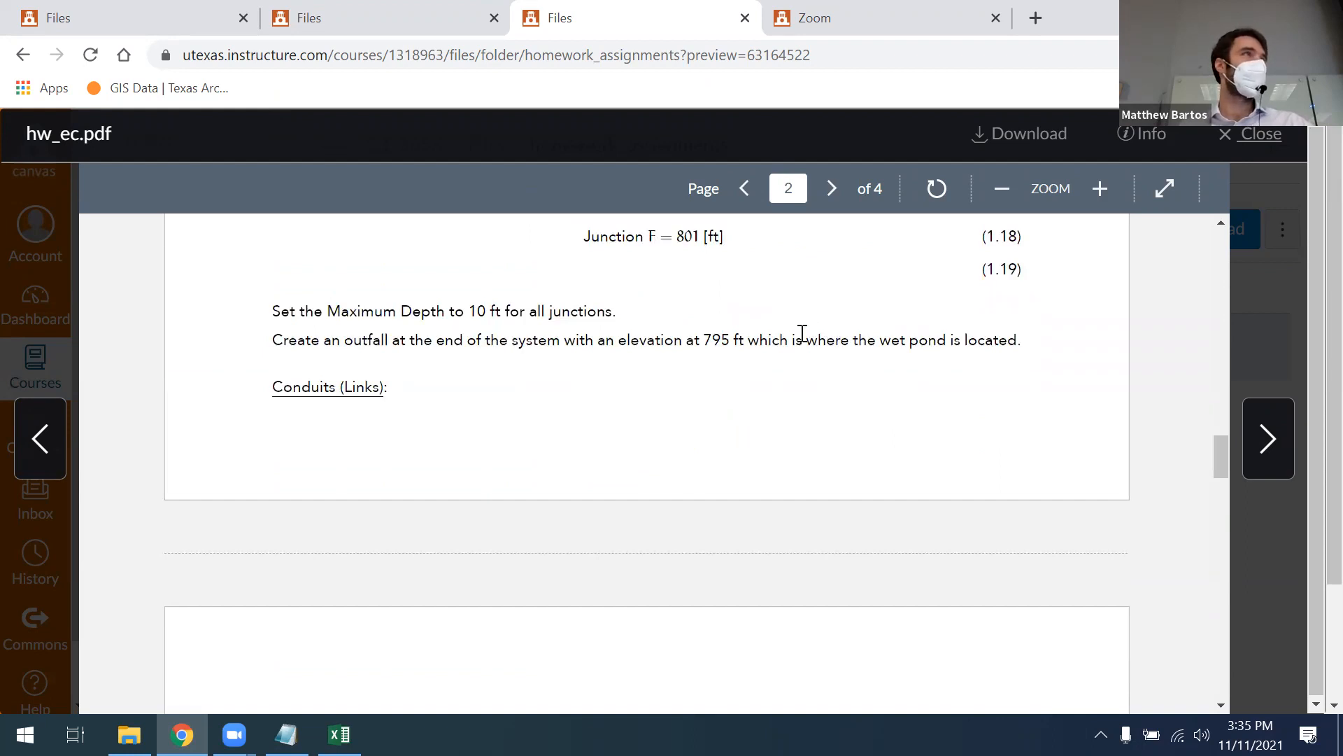
{"action": "scroll", "coordinate": [817, 332], "scroll_direction": "down", "scroll_amount": 15}
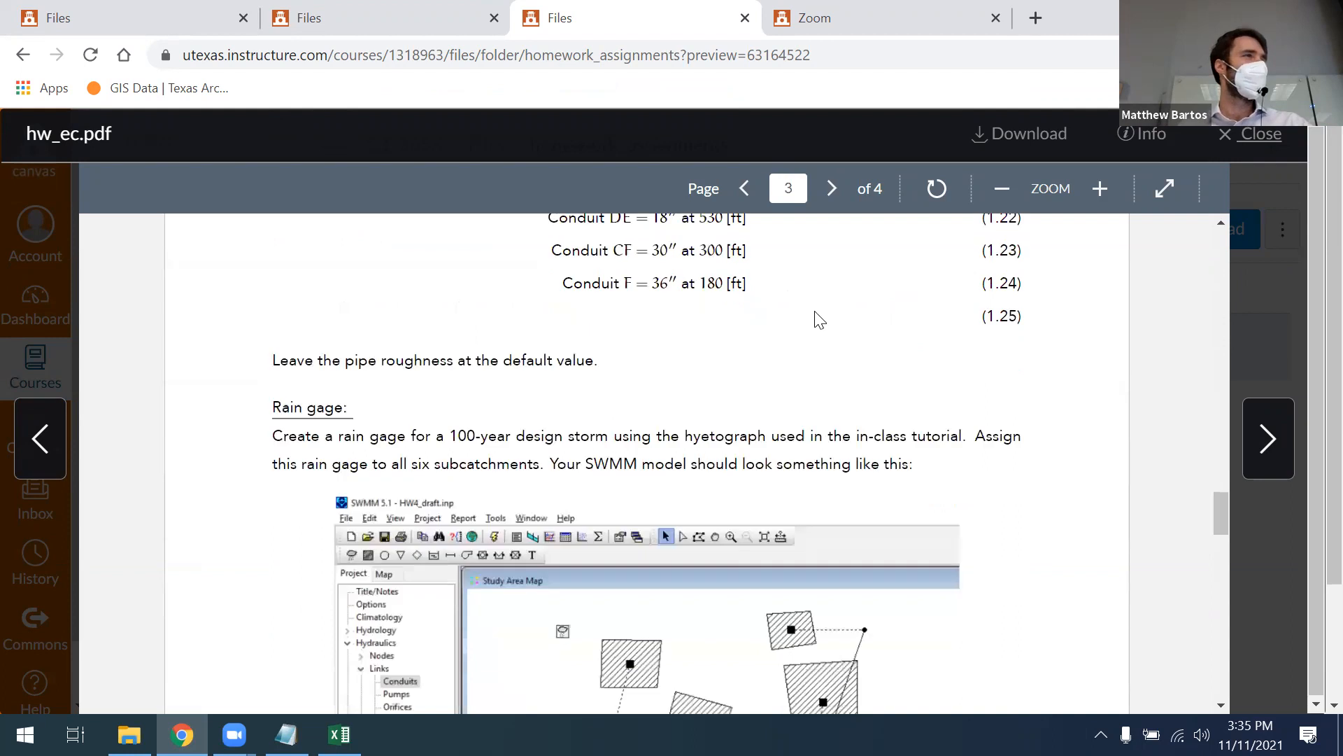
{"action": "scroll", "coordinate": [819, 318], "scroll_direction": "down", "scroll_amount": 12}
{"action": "scroll", "coordinate": [890, 375], "scroll_direction": "up", "scroll_amount": 7}
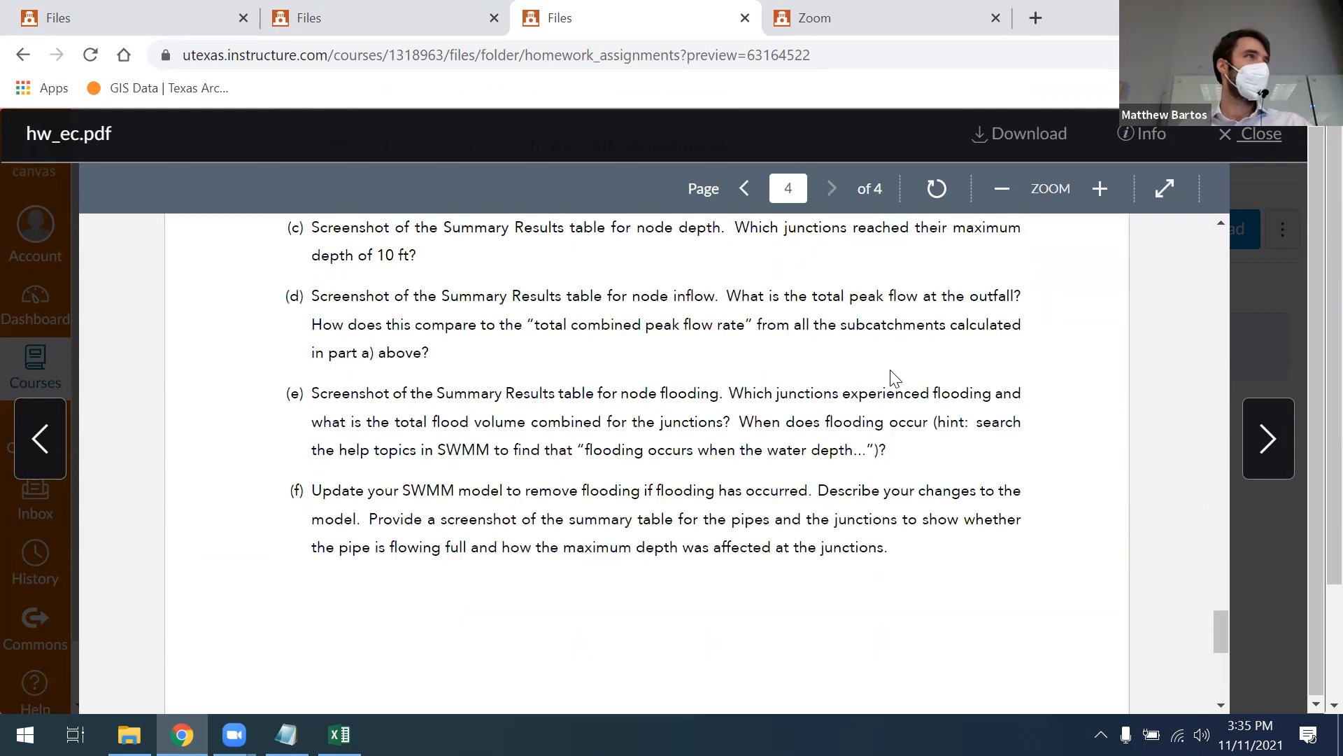
{"action": "scroll", "coordinate": [894, 378], "scroll_direction": "up", "scroll_amount": 4}
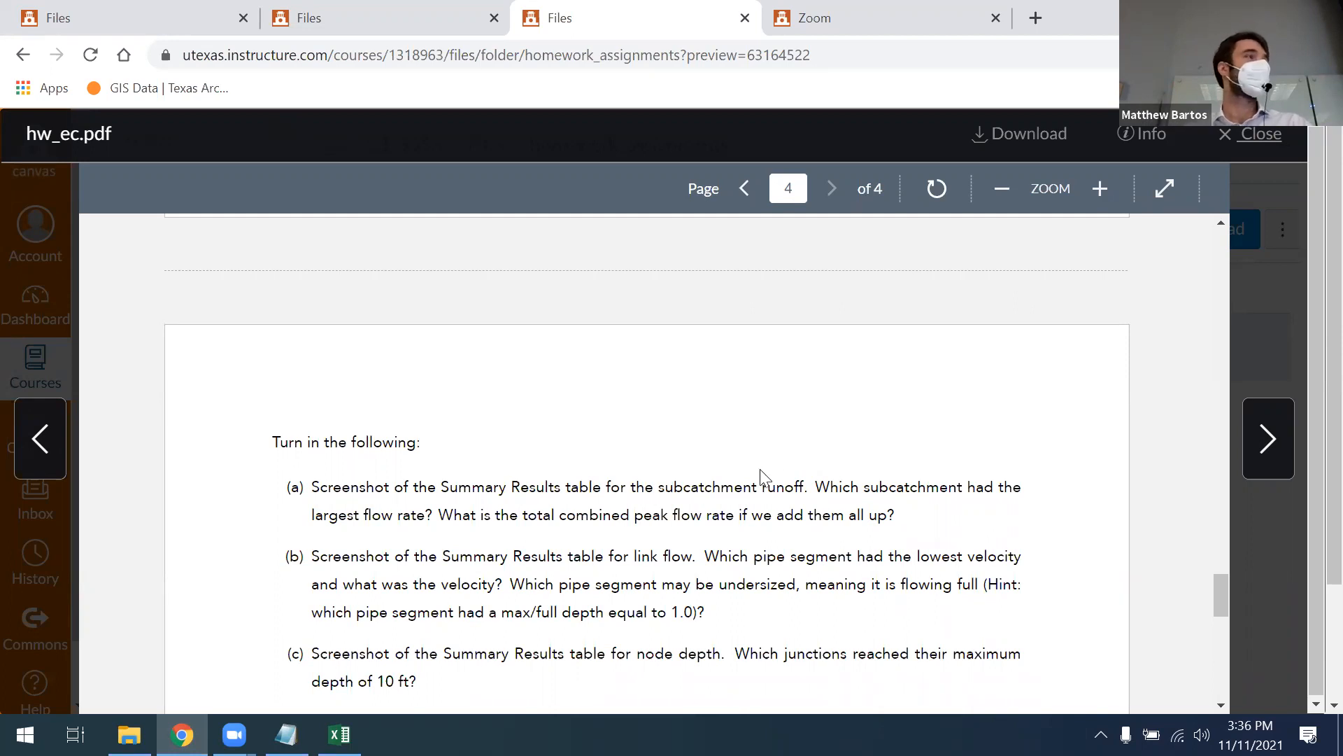
{"action": "scroll", "coordinate": [822, 486], "scroll_direction": "up", "scroll_amount": 20}
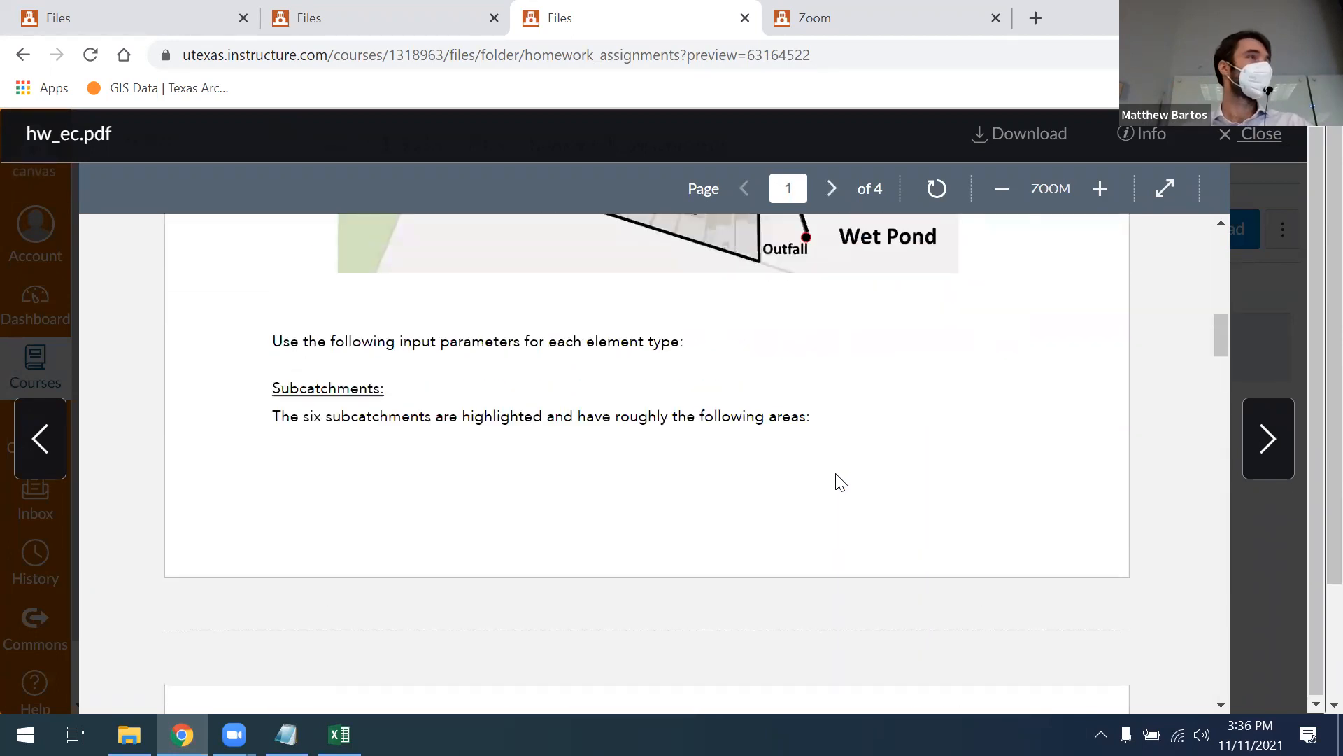
{"action": "scroll", "coordinate": [840, 482], "scroll_direction": "up", "scroll_amount": 5}
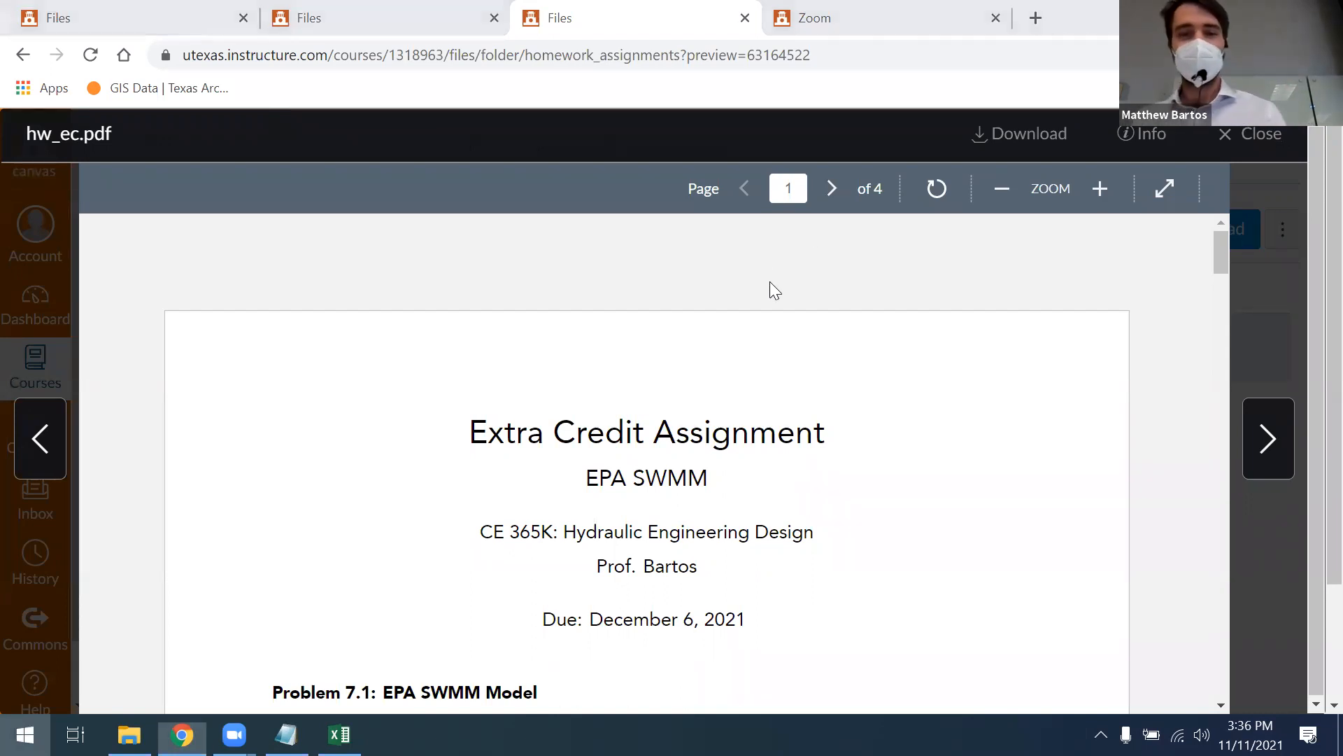
Step: Close the hw_ec.pdf preview
{"action": "key", "text": "super"}
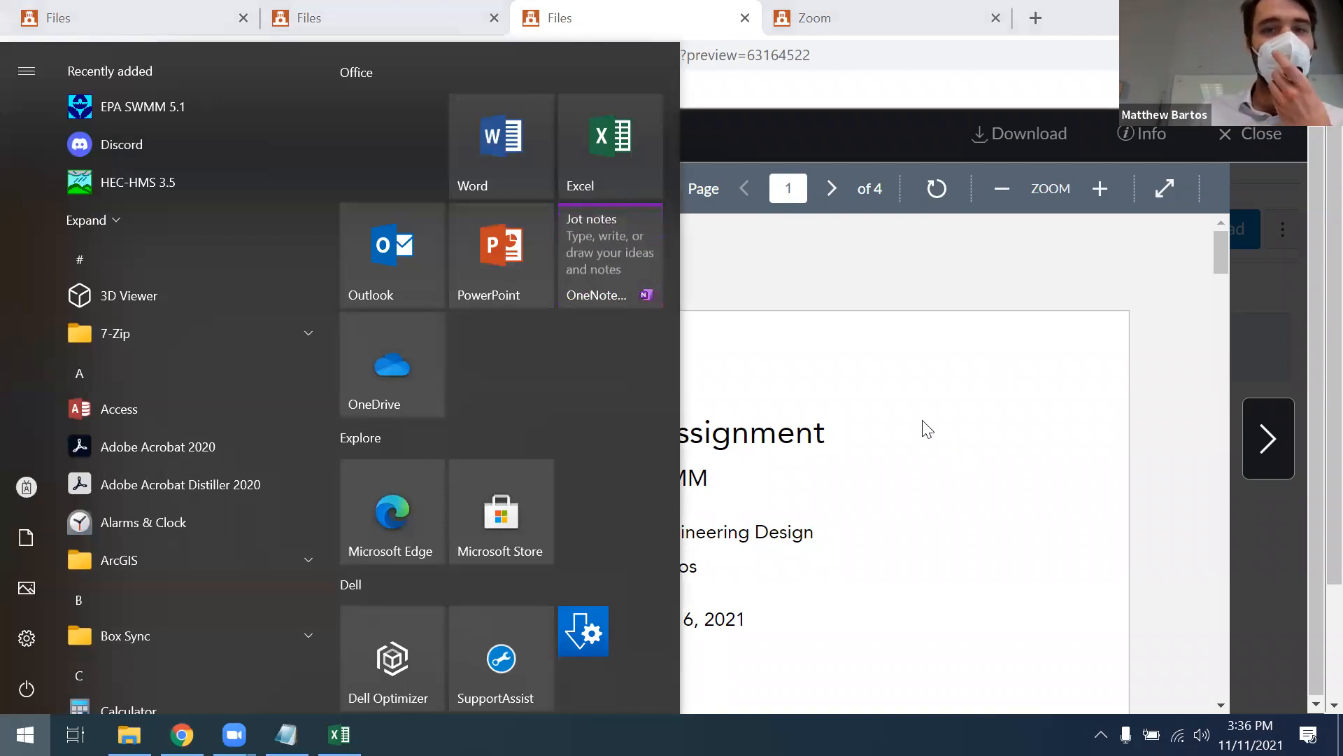
{"action": "left_click", "coordinate": [927, 429]}
{"action": "left_click", "coordinate": [1251, 135]}
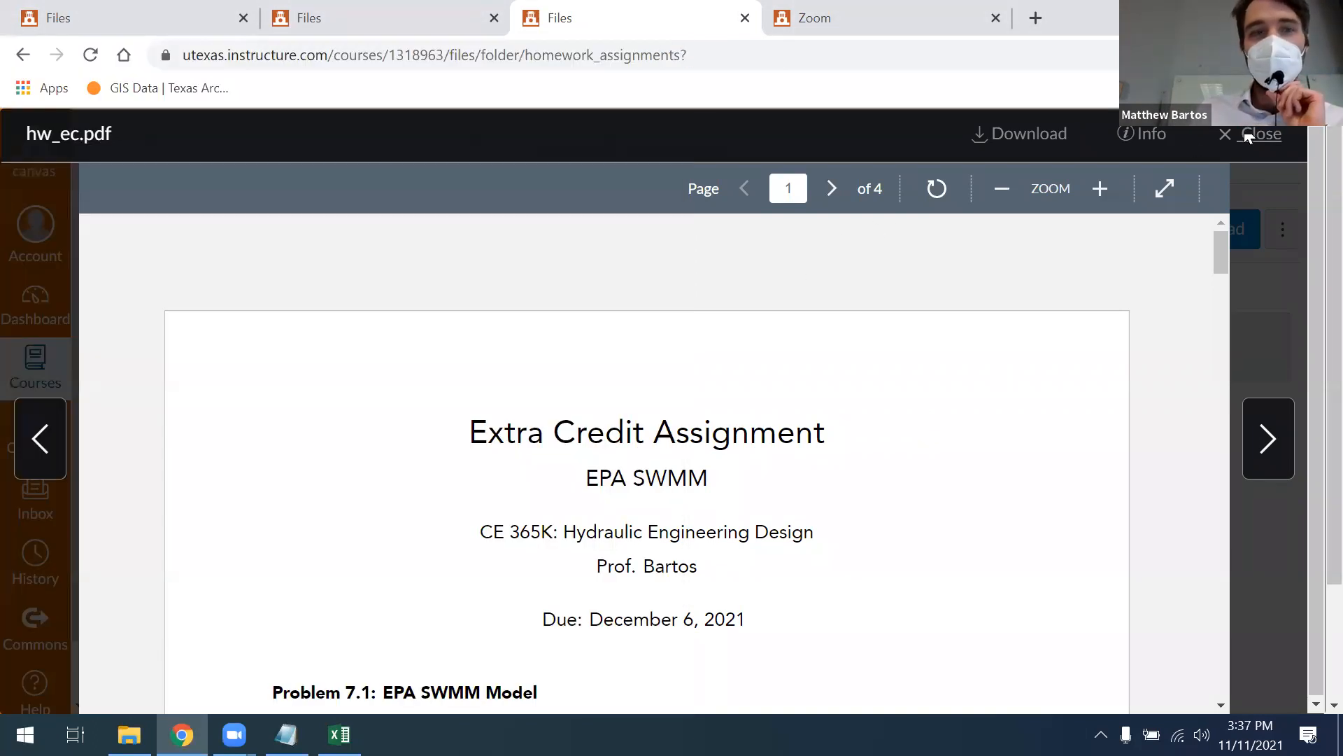
Step: Open the course announcement "EPA SWMM Tomorrow" and follow its link to the EPA Storm Water Management Model page
{"action": "left_click", "coordinate": [191, 228]}
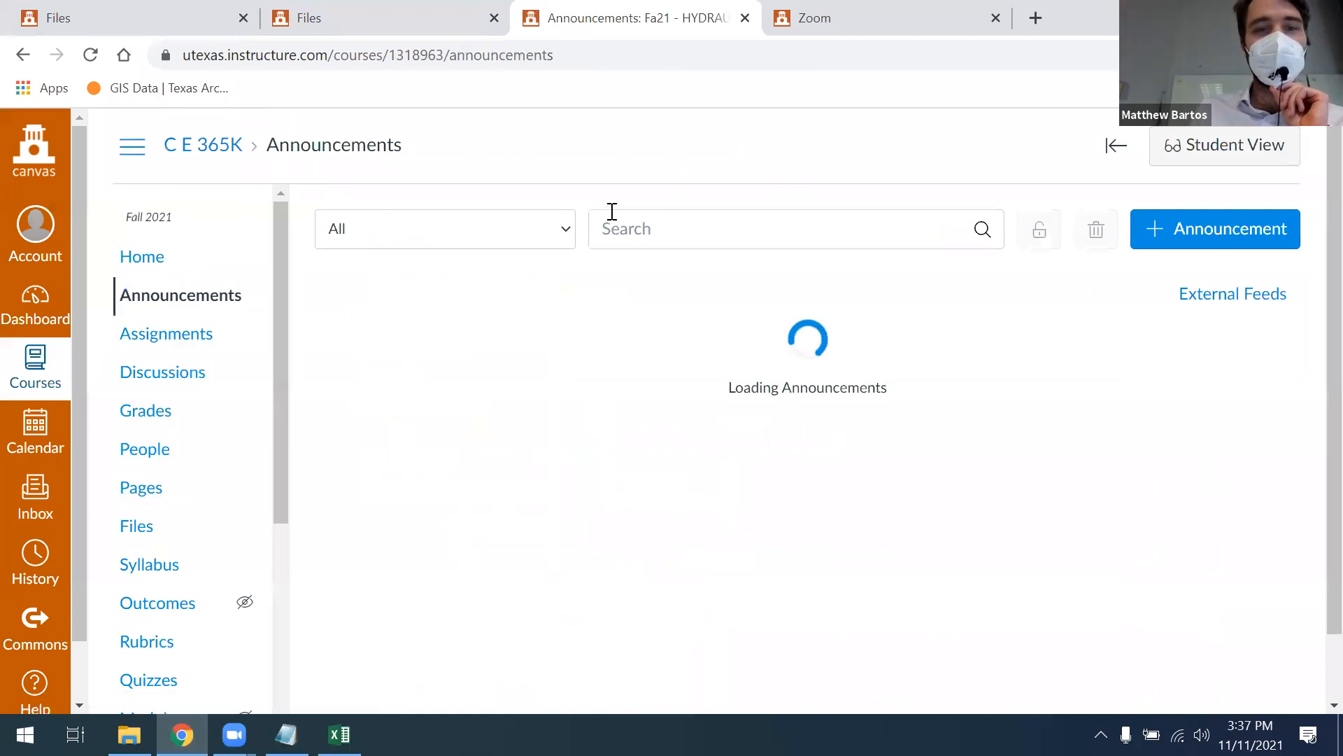
{"action": "left_click", "coordinate": [557, 364]}
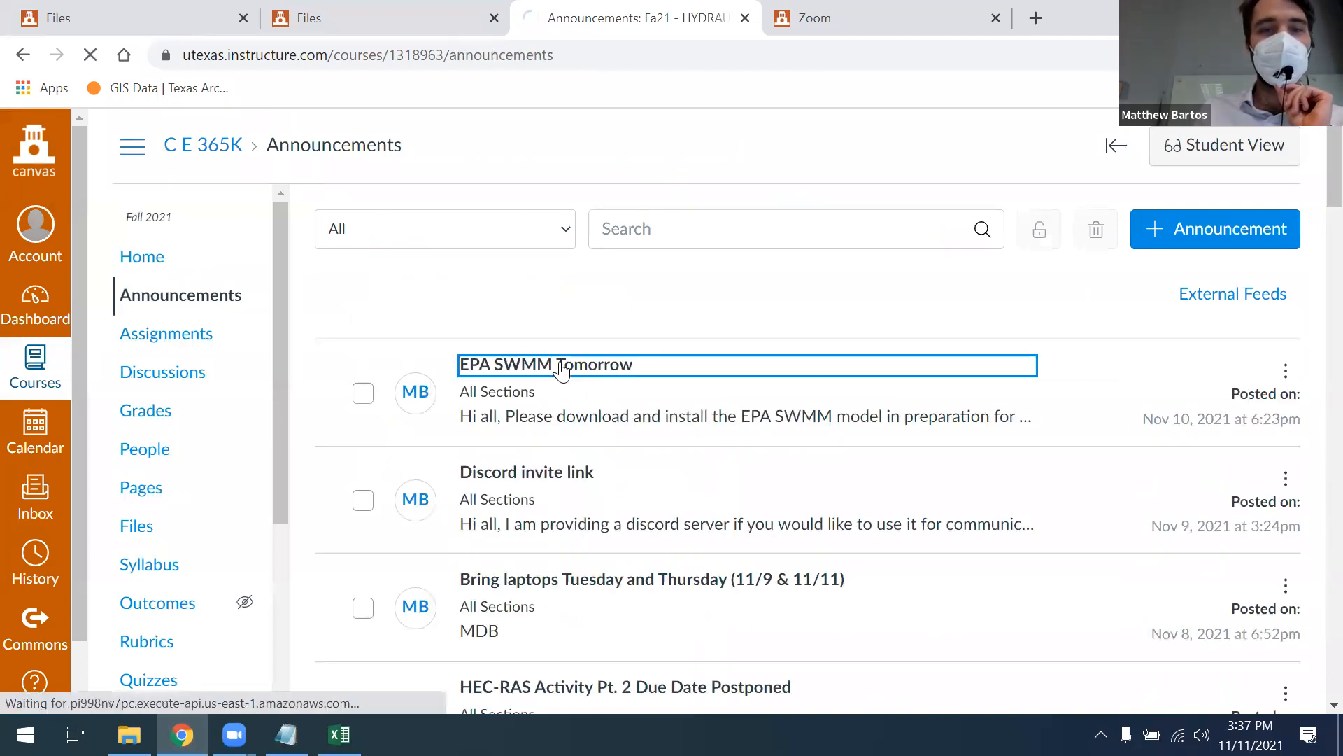
{"action": "left_click", "coordinate": [728, 485]}
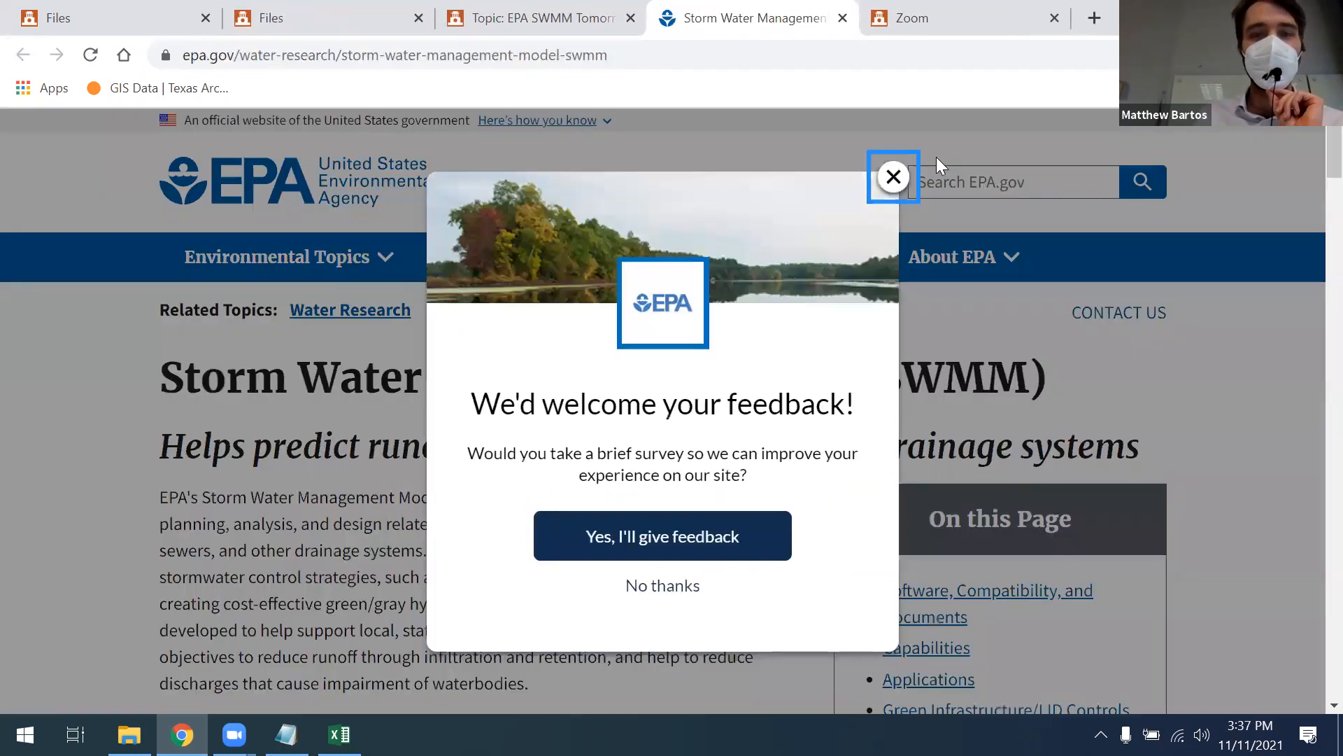
Step: Dismiss the EPA feedback survey and examine the SWMM page's software table for the self-extracting installation programs
{"action": "left_click", "coordinate": [893, 174]}
{"action": "scroll", "coordinate": [465, 355], "scroll_direction": "down", "scroll_amount": 9}
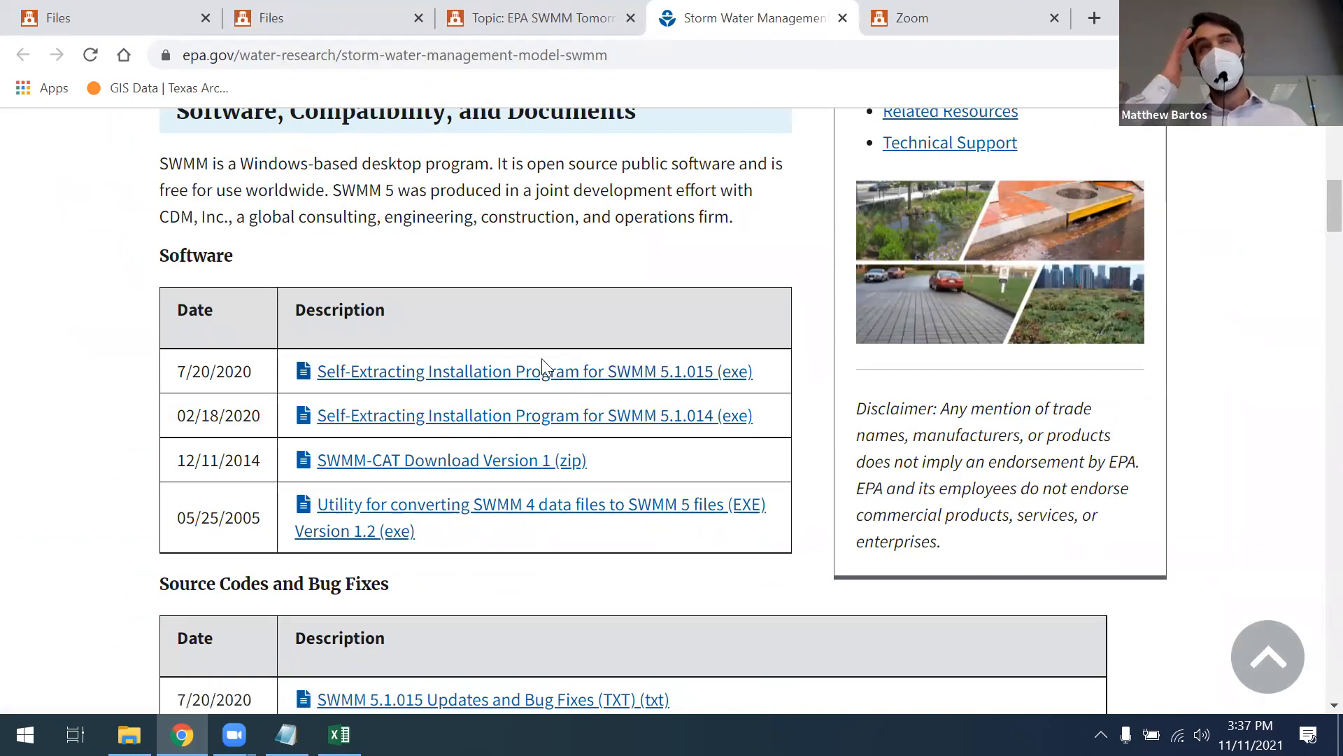
{"action": "scroll", "coordinate": [525, 354], "scroll_direction": "up", "scroll_amount": 1}
{"action": "scroll", "coordinate": [532, 355], "scroll_direction": "up", "scroll_amount": 10}
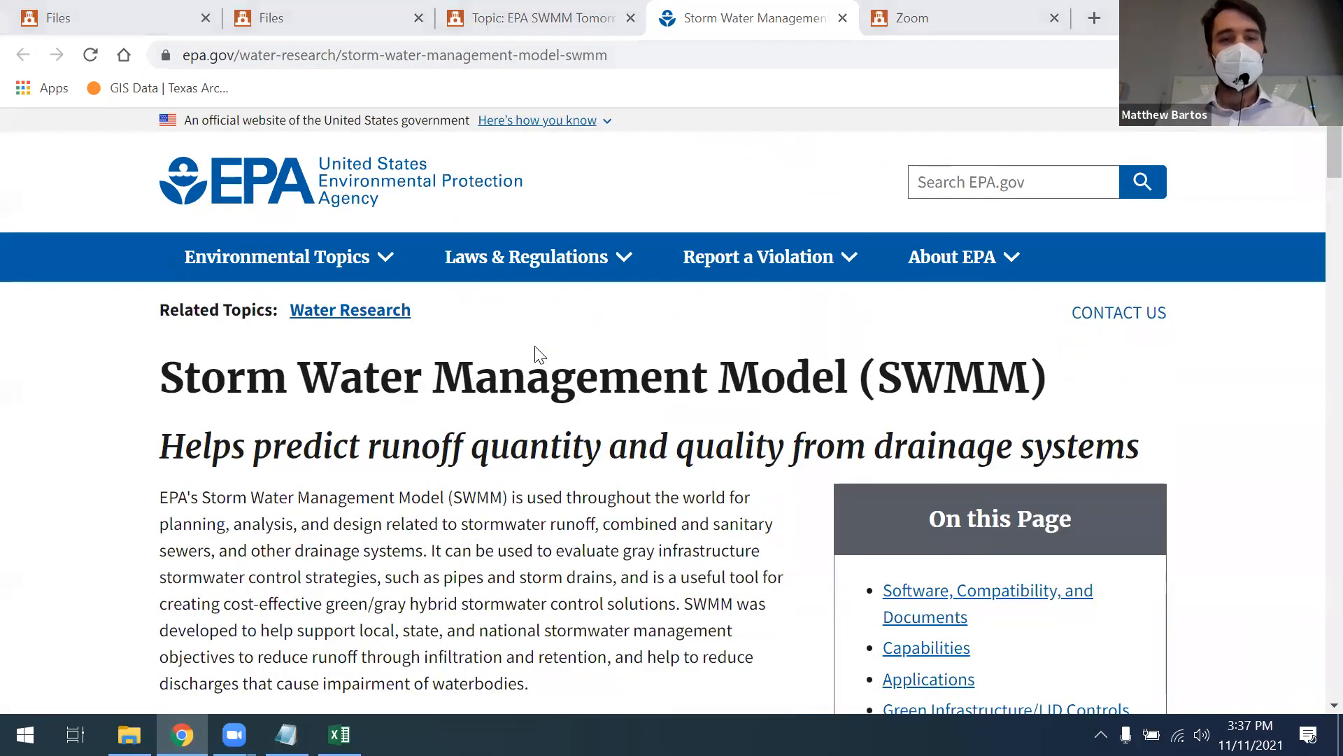
Step: Start EPA SWMM 5.1
{"action": "key", "text": "super"}
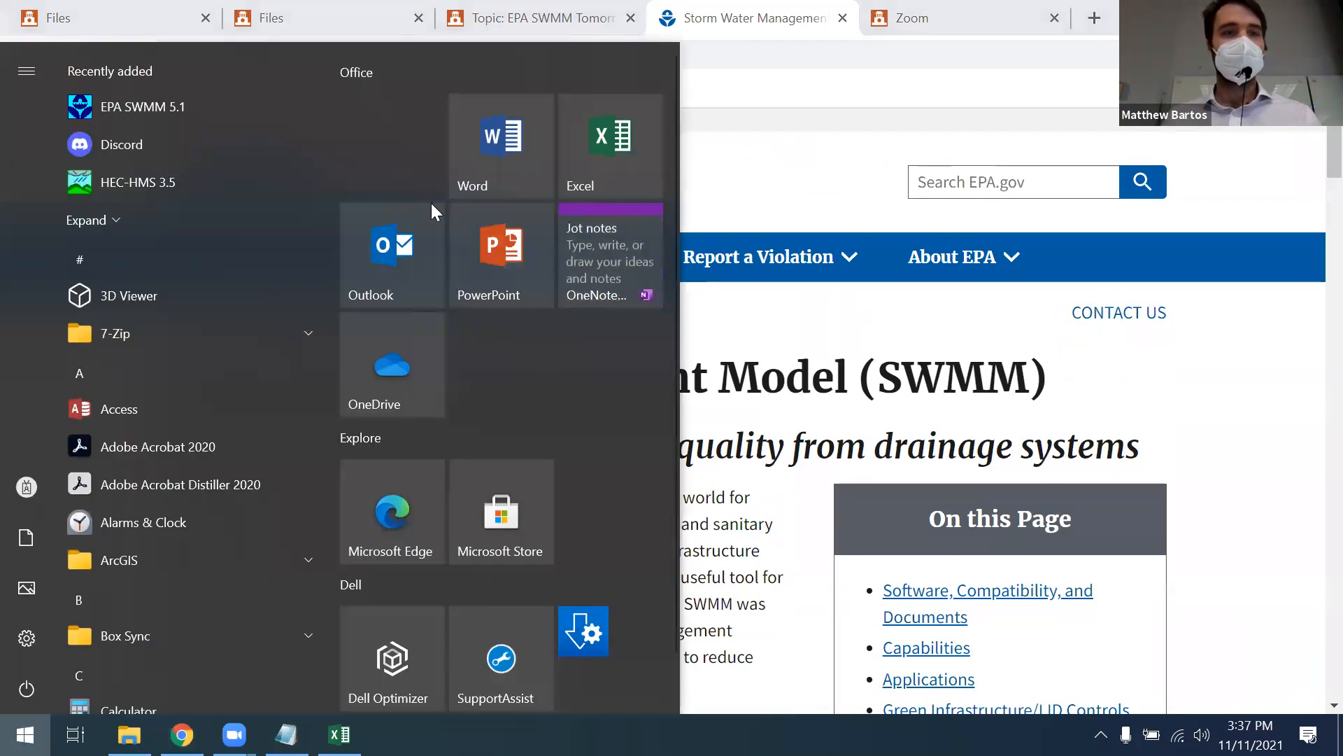
{"action": "left_click", "coordinate": [154, 104]}
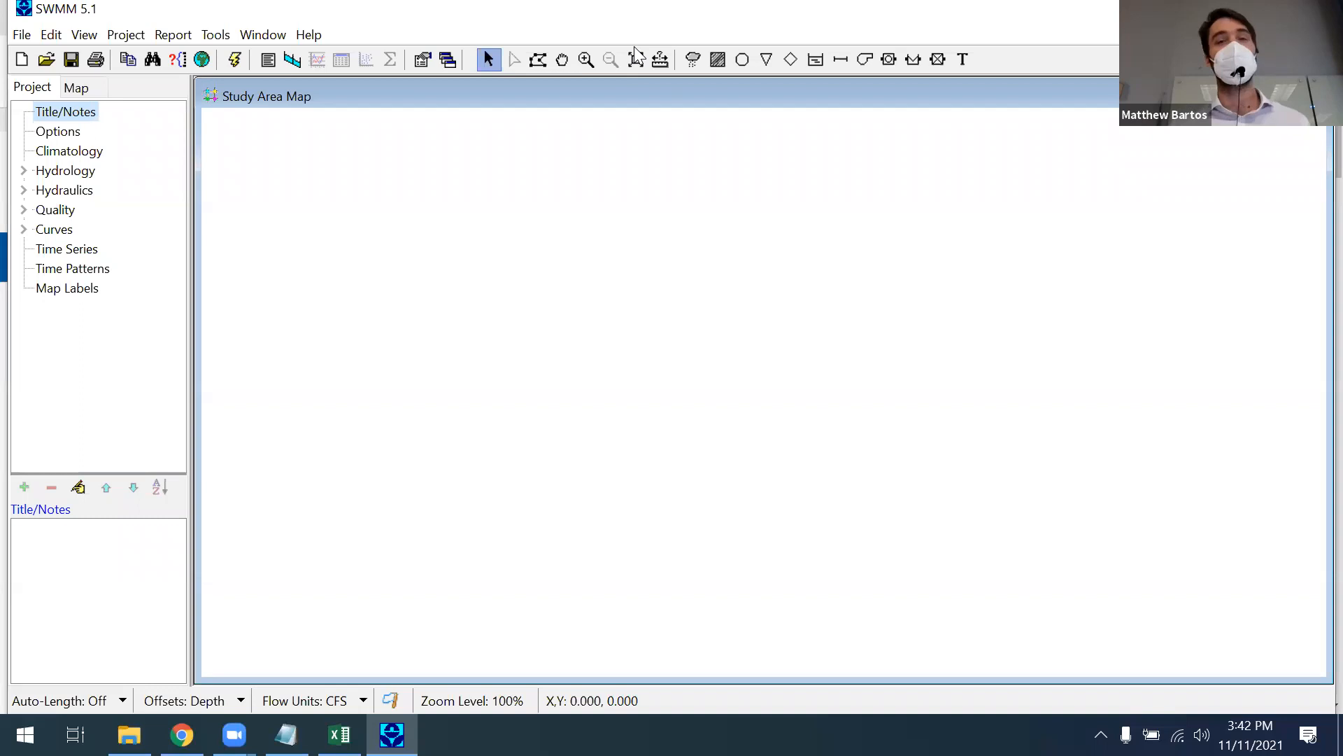
Step: Draw a star-shaped subcatchment with ten vertices in the upper-left part of the study area map
{"action": "left_click", "coordinate": [718, 62]}
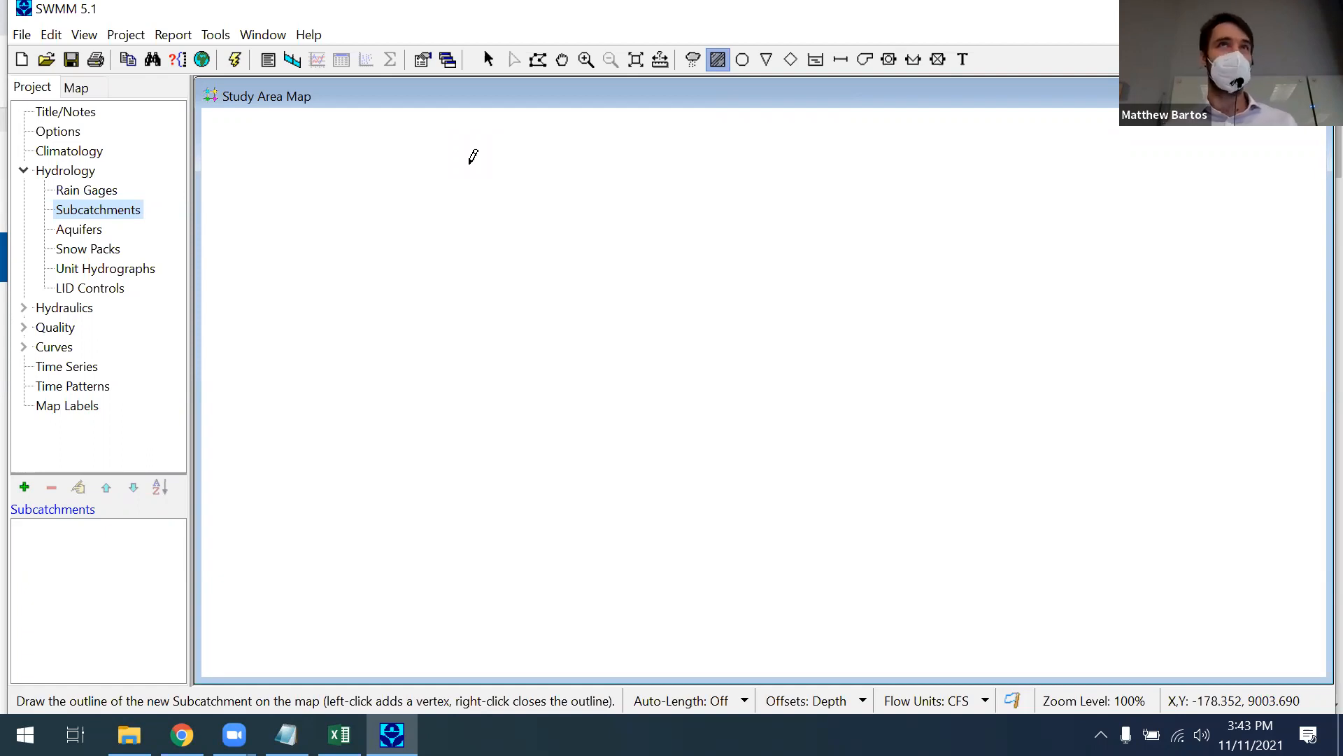
{"action": "left_click", "coordinate": [479, 159]}
{"action": "left_click", "coordinate": [436, 211]}
{"action": "left_click", "coordinate": [356, 209]}
{"action": "left_click", "coordinate": [417, 269]}
{"action": "left_click", "coordinate": [375, 348]}
{"action": "left_click", "coordinate": [498, 293]}
{"action": "left_click", "coordinate": [596, 339]}
{"action": "left_click", "coordinate": [574, 262]}
{"action": "left_click", "coordinate": [644, 200]}
{"action": "left_click", "coordinate": [547, 197]}
{"action": "right_click", "coordinate": [537, 170]}
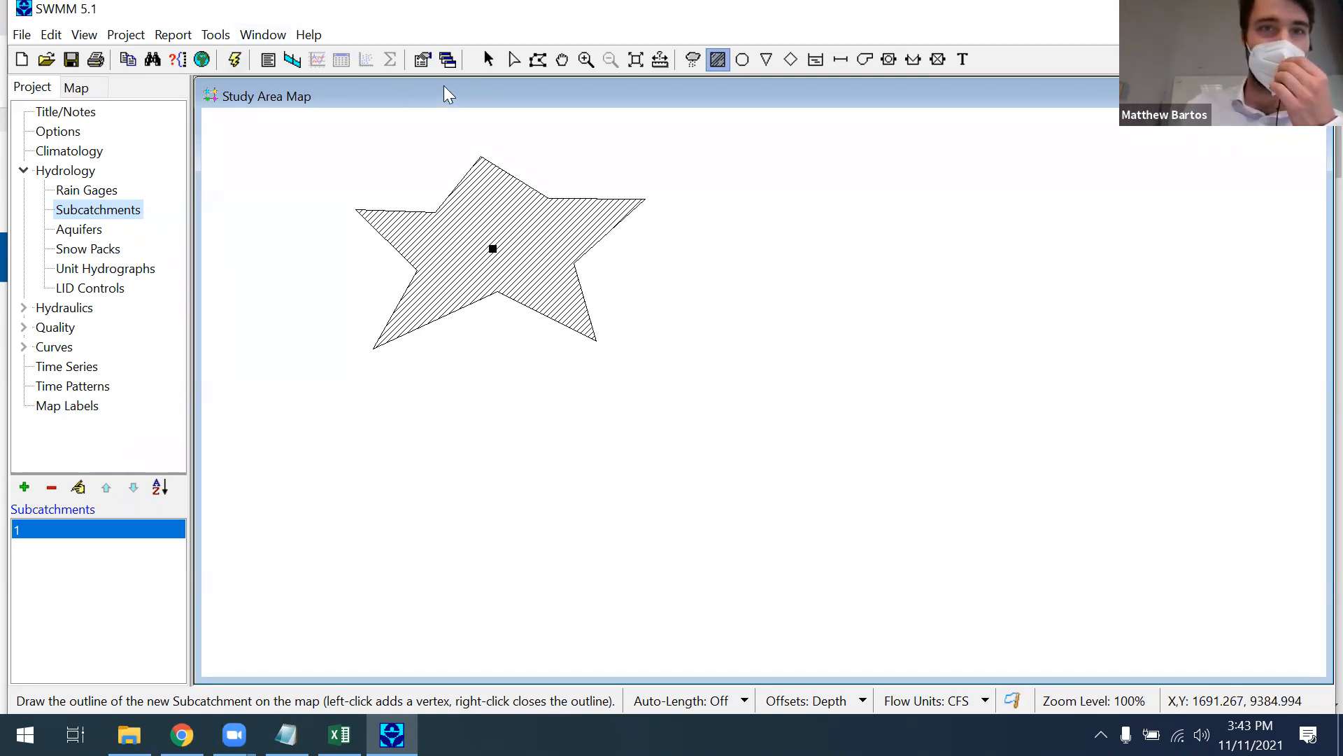
Step: Rename the star-shaped subcatchment as S1 in its properties
{"action": "left_click", "coordinate": [488, 59]}
{"action": "double_click", "coordinate": [494, 255]}
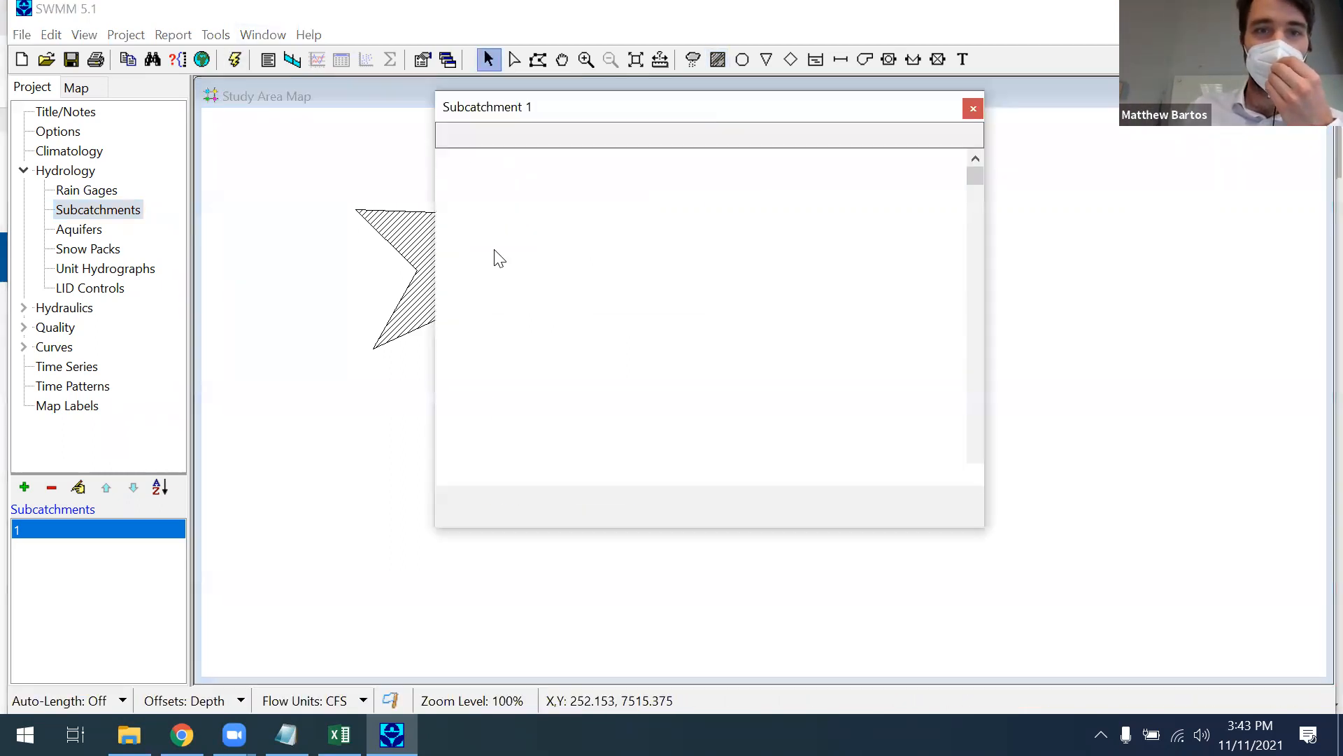
{"action": "left_click", "coordinate": [748, 159]}
{"action": "type", "text": "S1"}
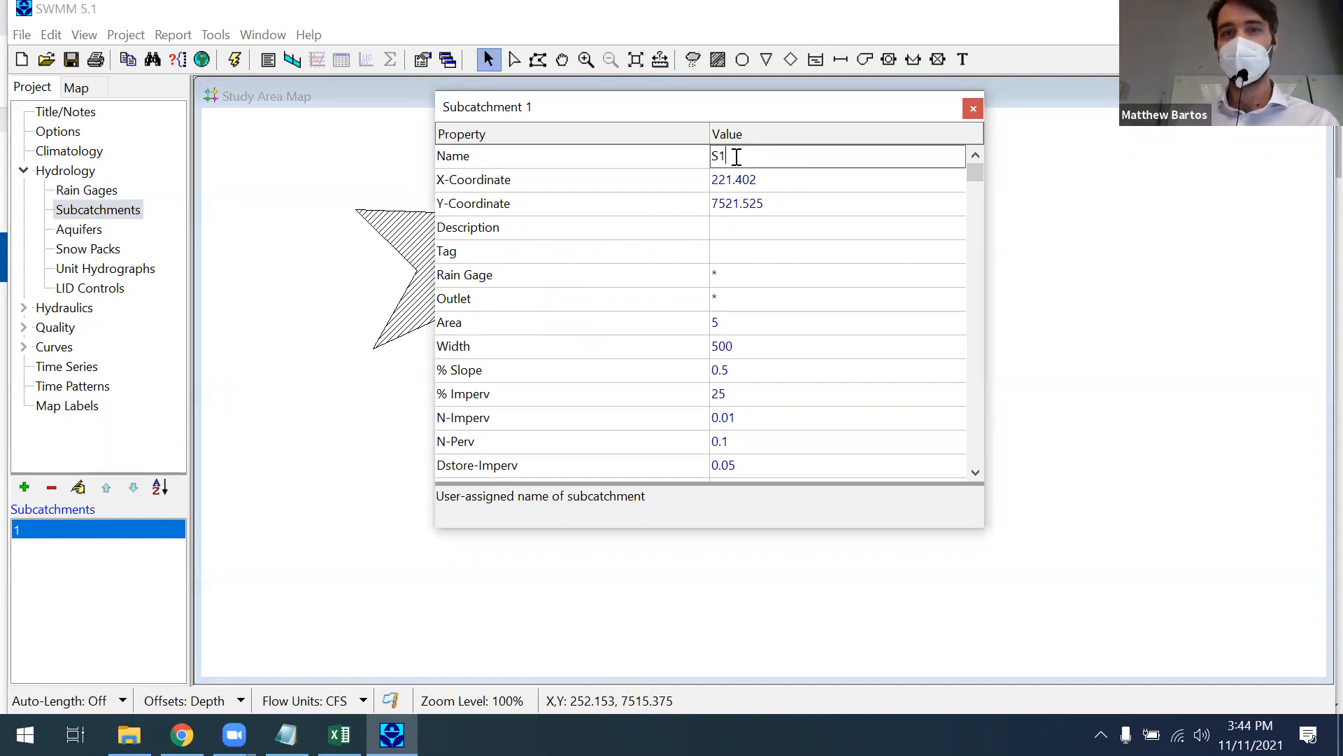
{"action": "left_click", "coordinate": [973, 108]}
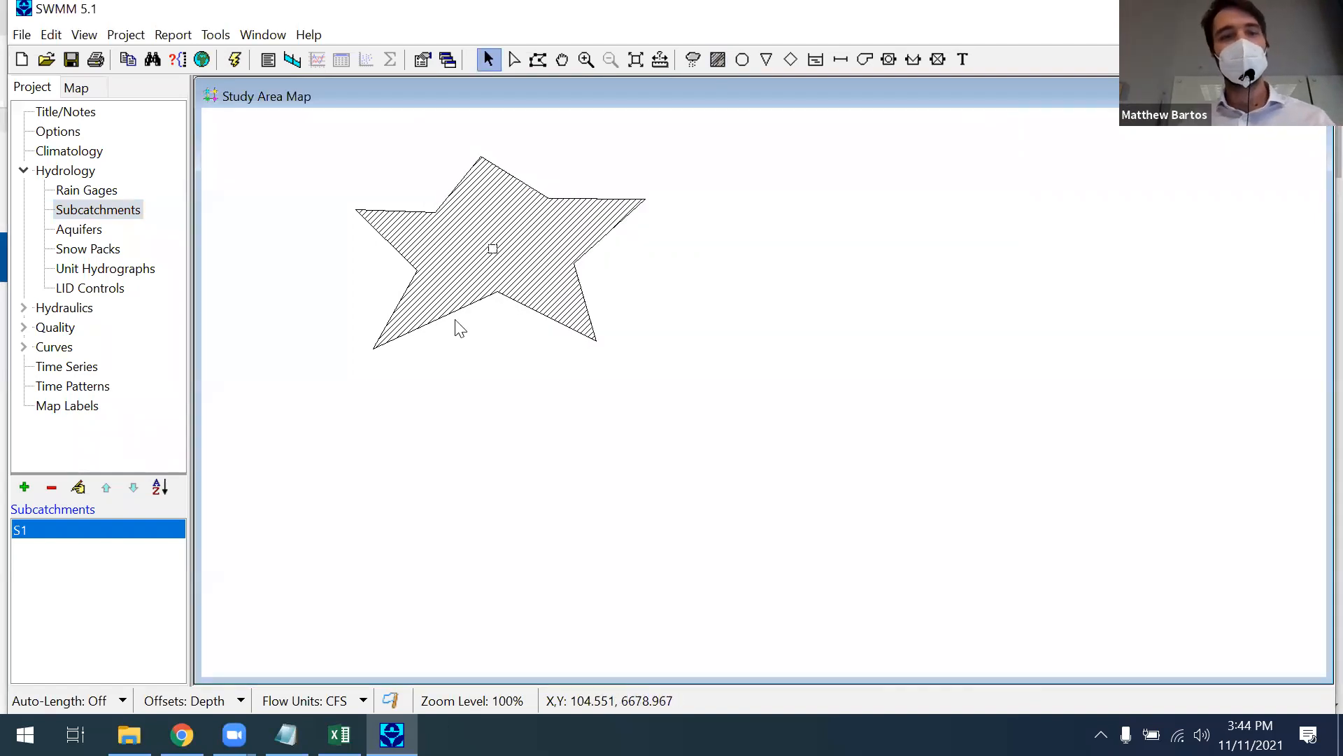
Step: View subcatchment S1's properties from the map, close them, and reopen them from the Hydrology list of subcatchments
{"action": "double_click", "coordinate": [497, 252]}
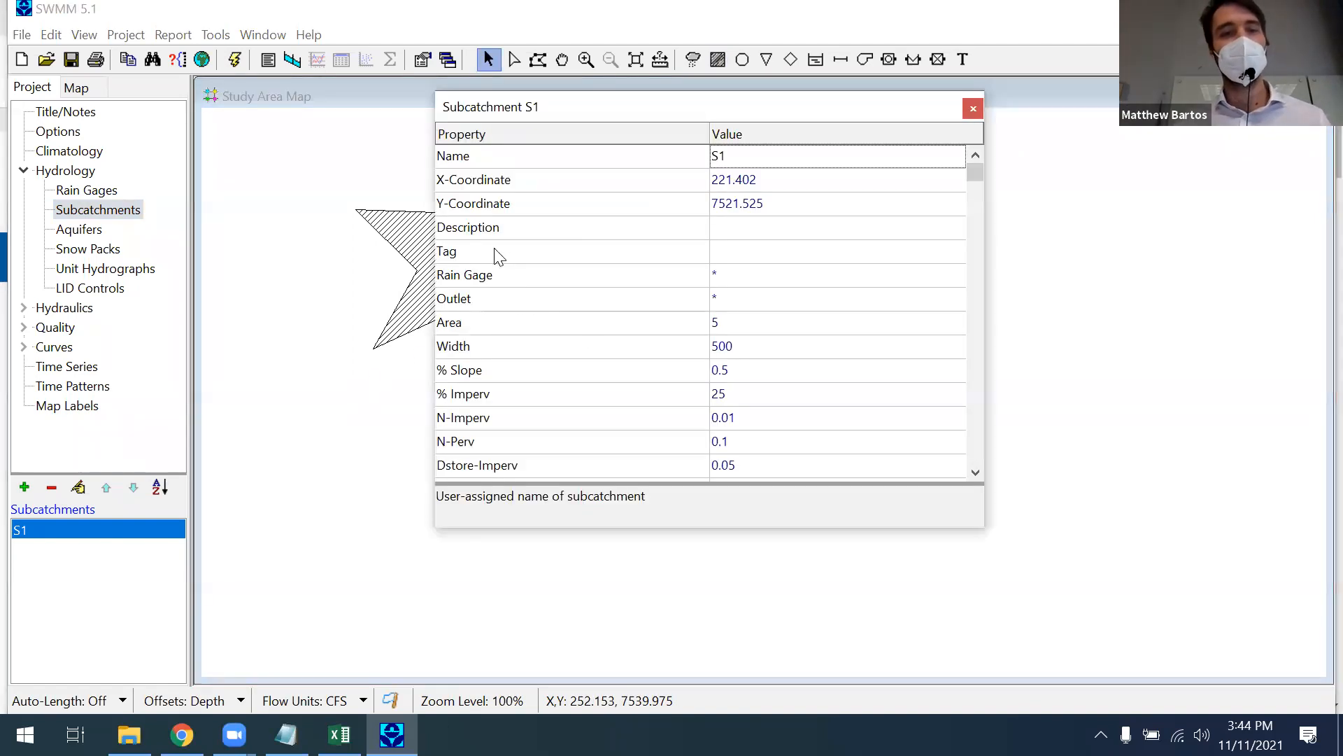
{"action": "left_click", "coordinate": [972, 108]}
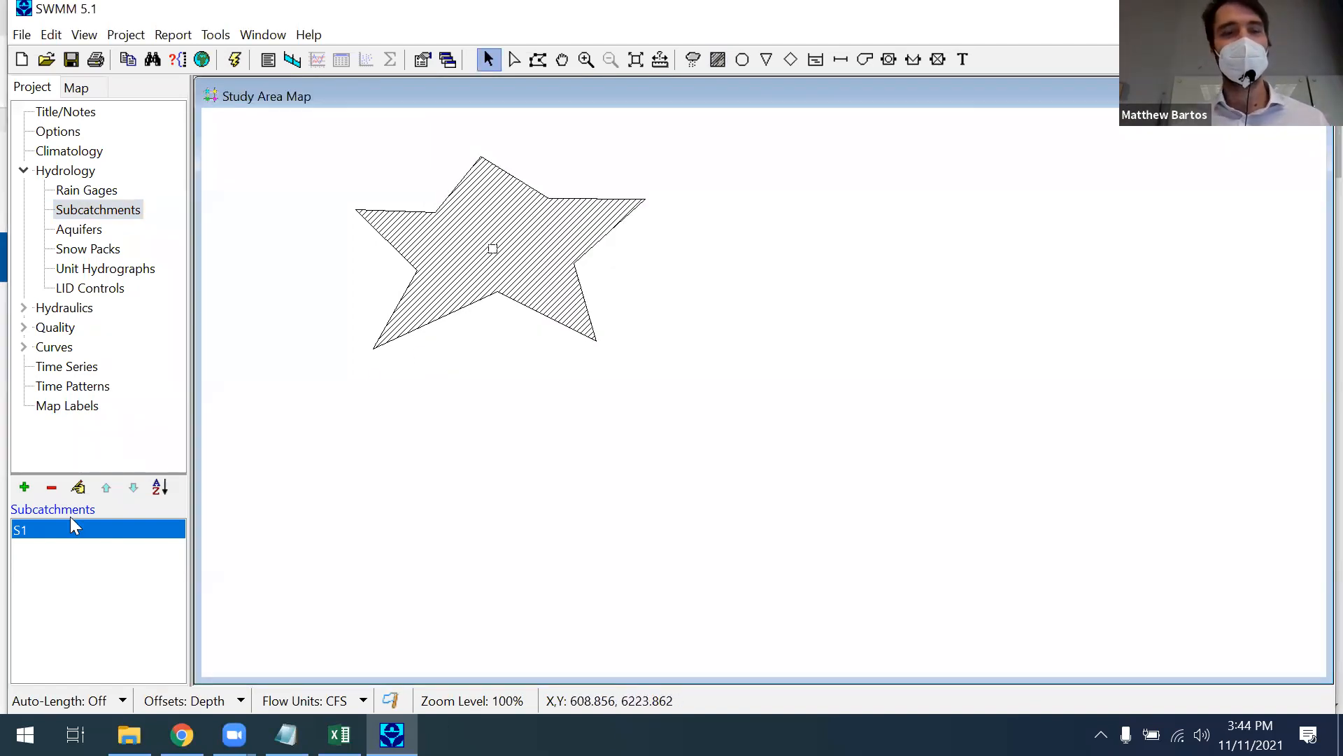
{"action": "left_click", "coordinate": [28, 171]}
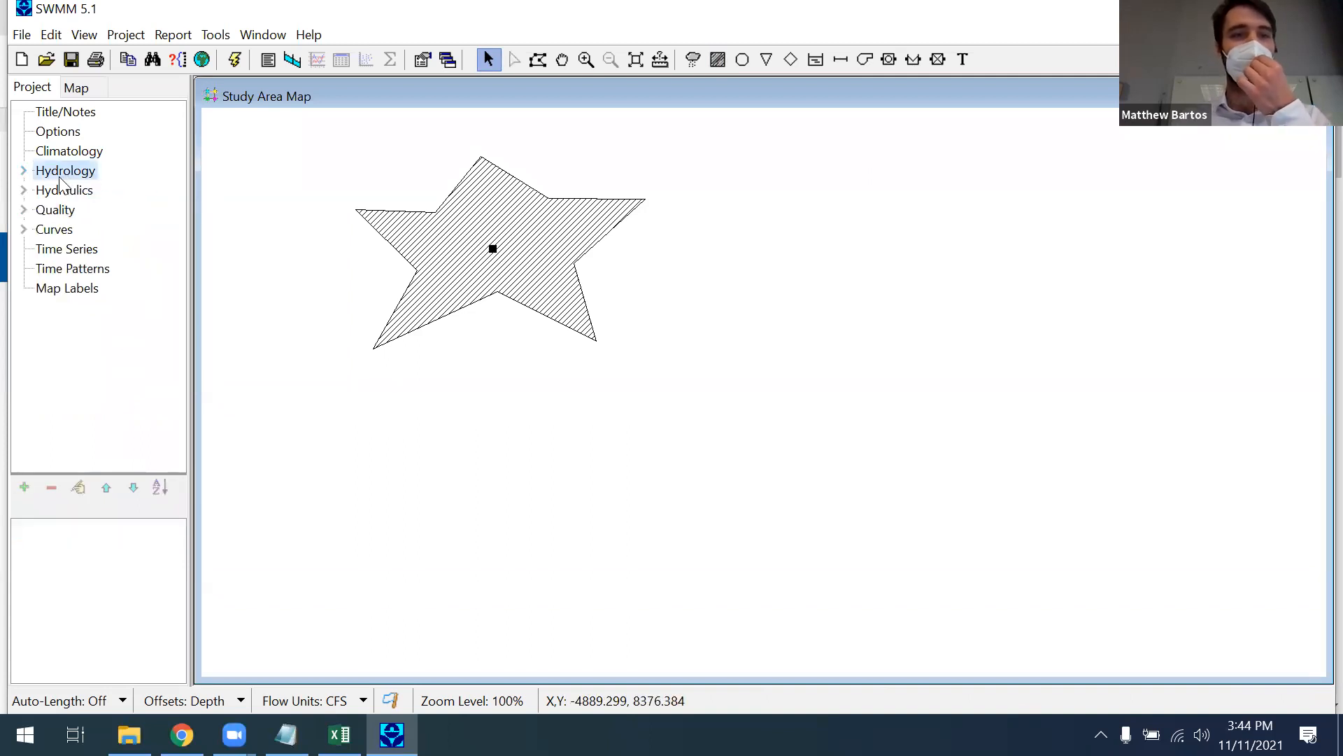
{"action": "double_click", "coordinate": [51, 172]}
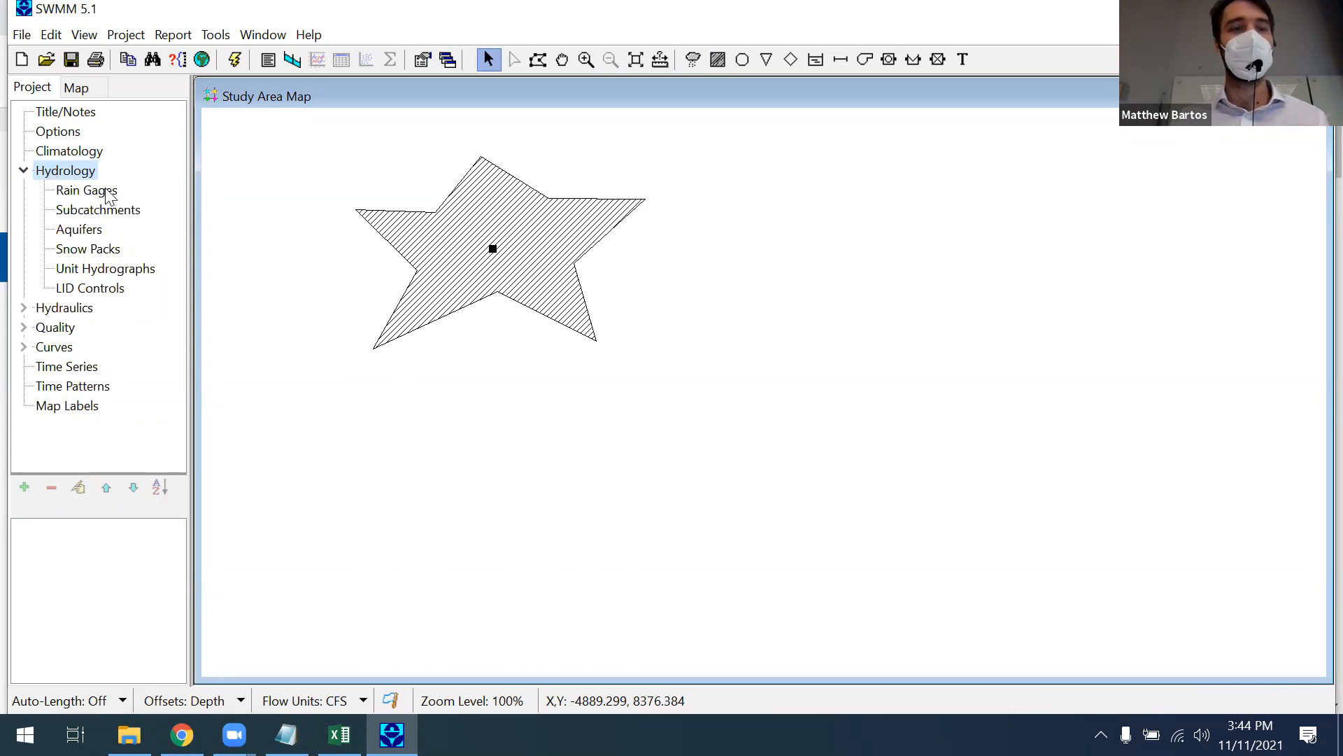
{"action": "left_click", "coordinate": [102, 212]}
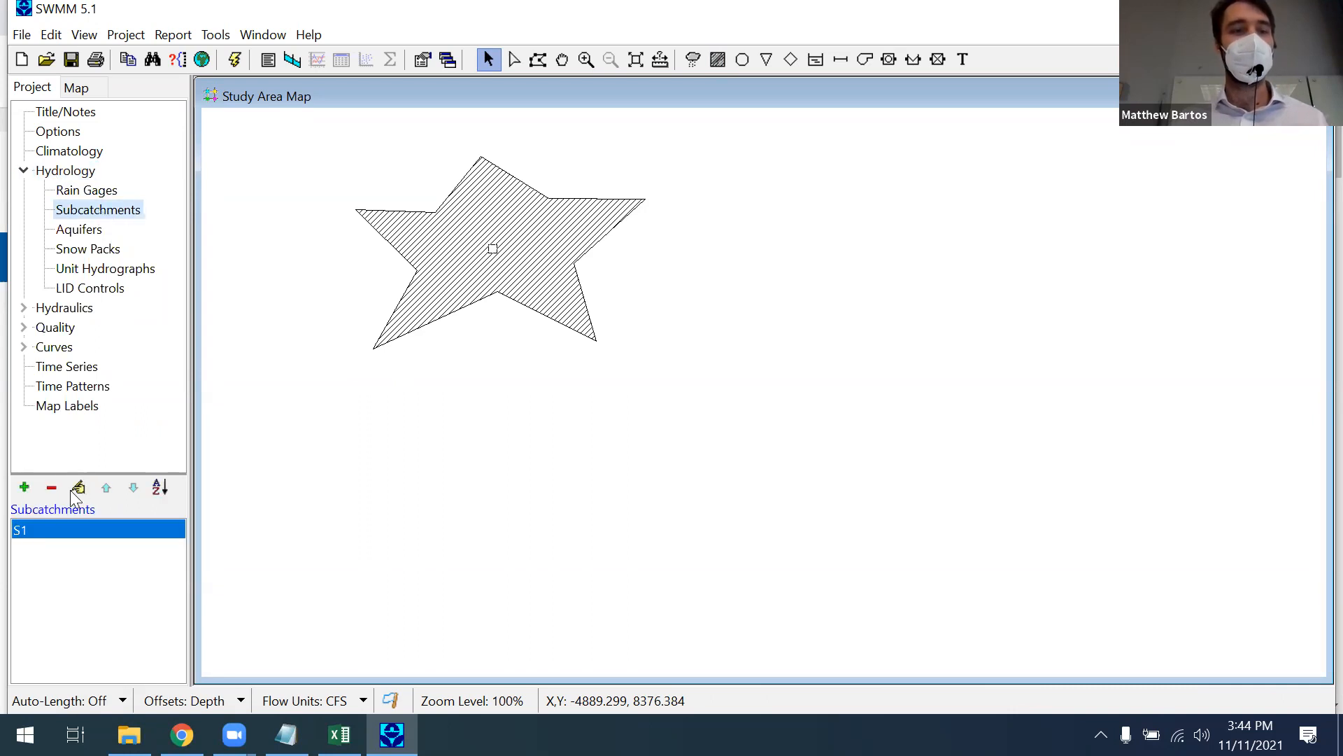
{"action": "double_click", "coordinate": [32, 529]}
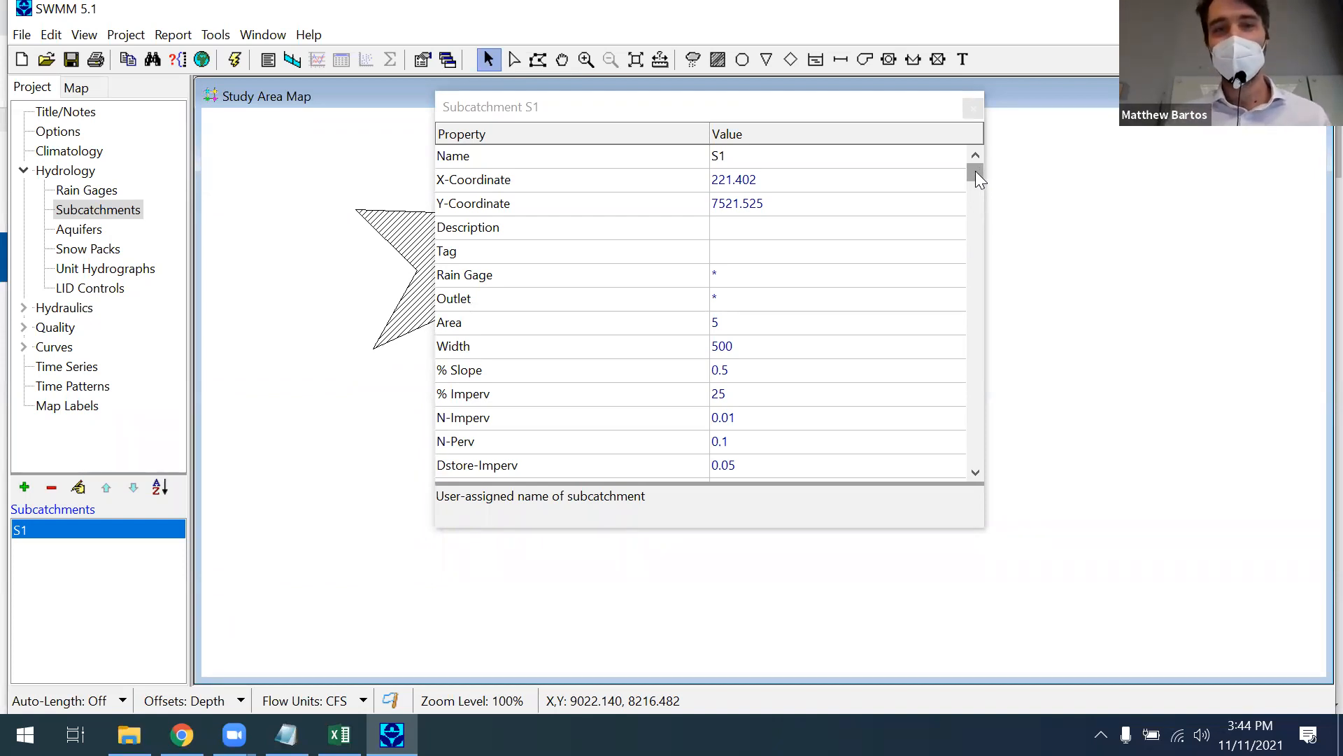
Step: Try to set subcatchment S1's area to 500 acres while viewing its remaining properties
{"action": "left_click", "coordinate": [731, 322]}
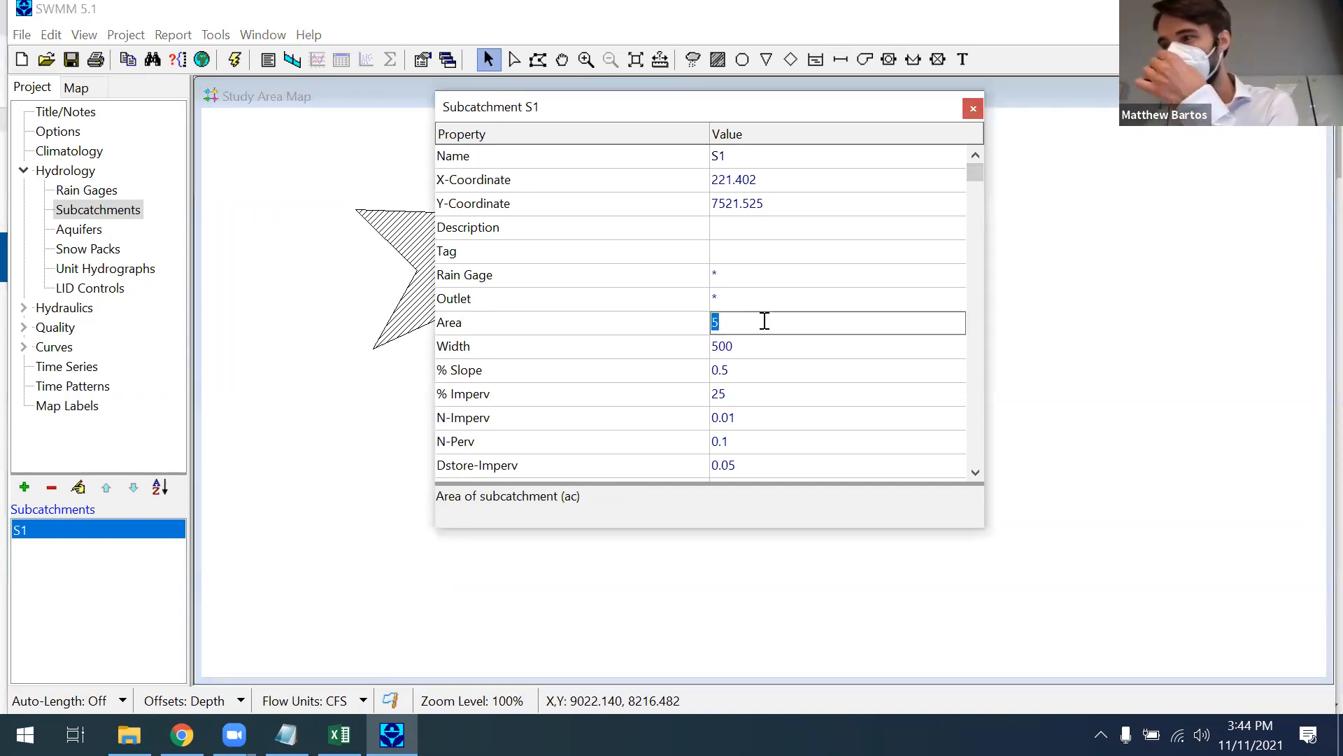
{"action": "type", "text": "500"}
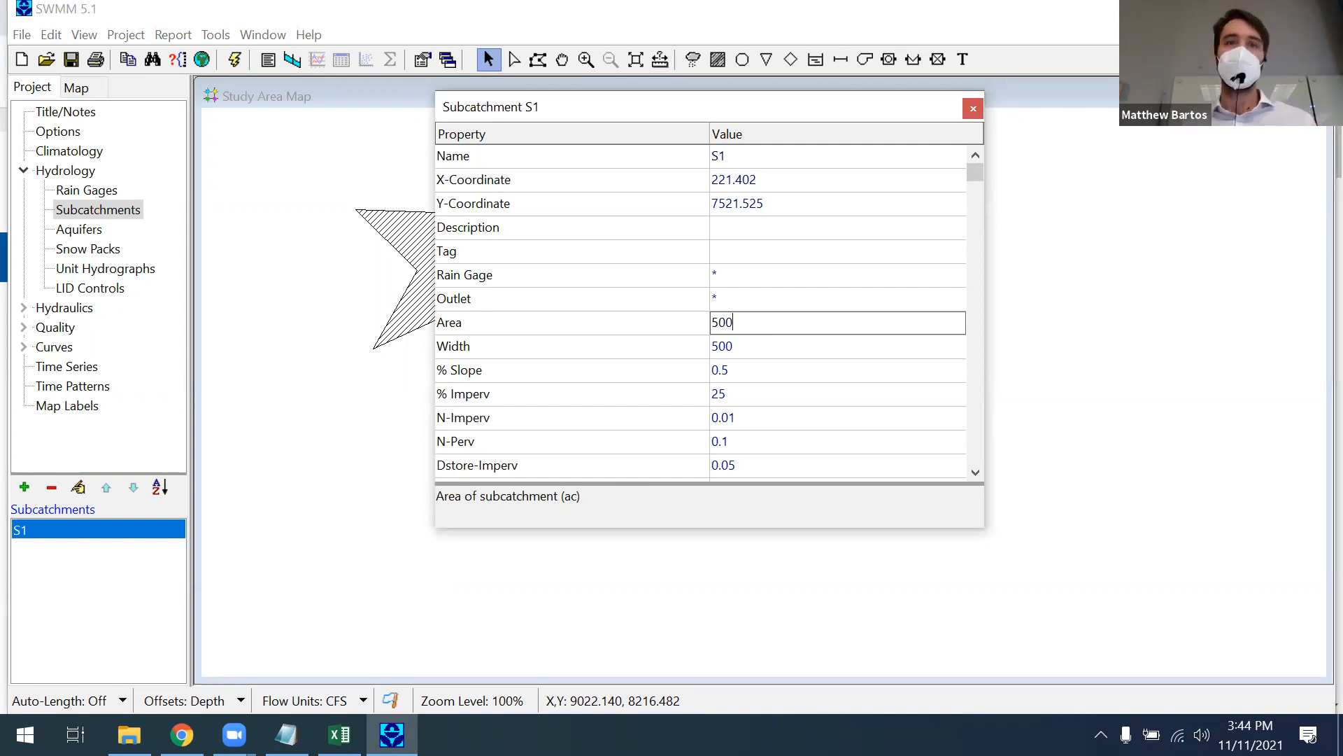
{"action": "left_click_drag", "start_coordinate": [977, 174], "coordinate": [970, 205]}
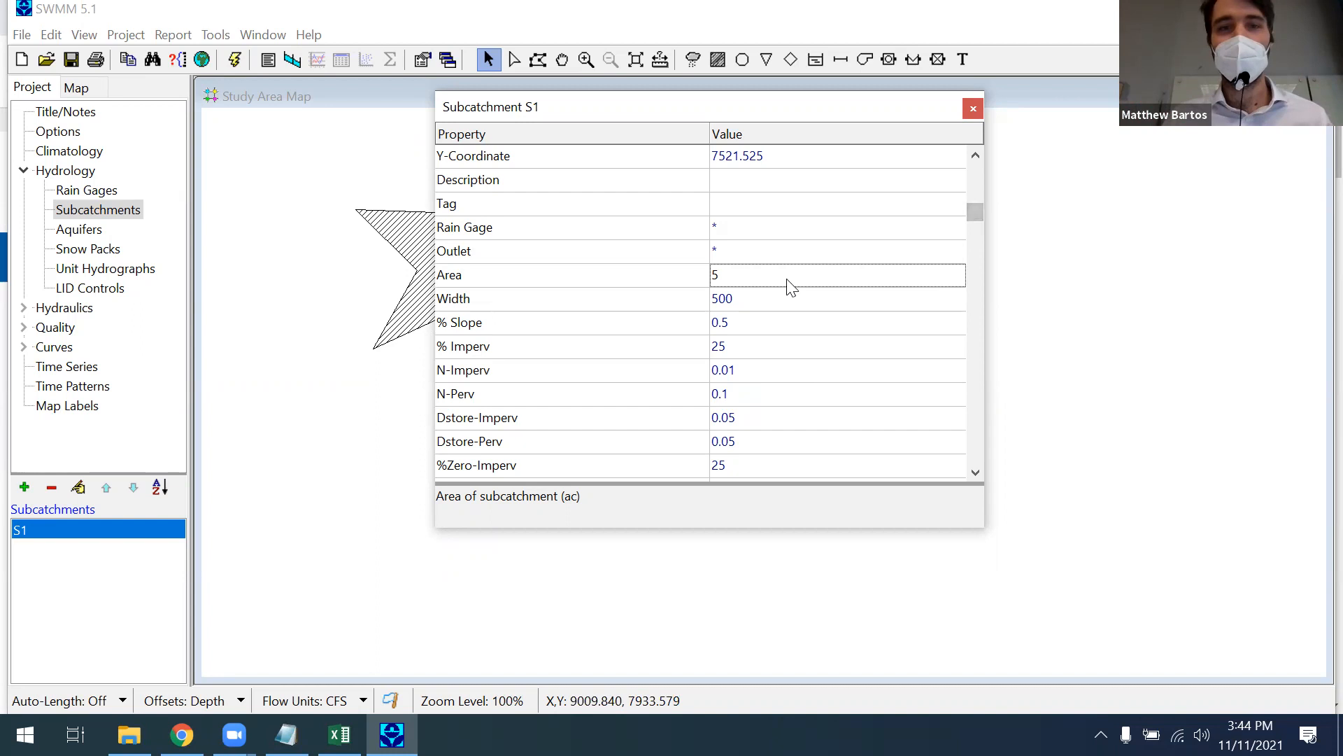
Step: Set subcatchment S1's area to 500 acres, and reopen its properties once to check the entry
{"action": "left_click", "coordinate": [774, 299]}
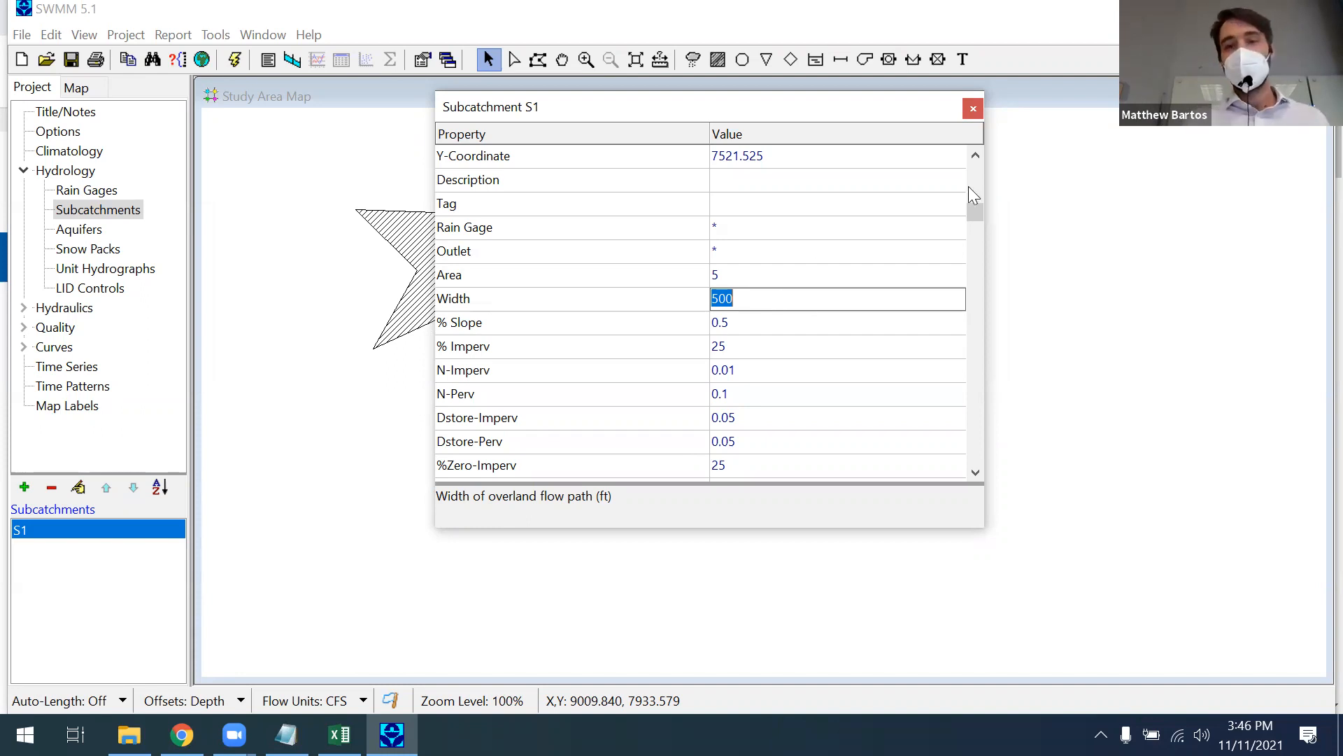
{"action": "left_click", "coordinate": [746, 274]}
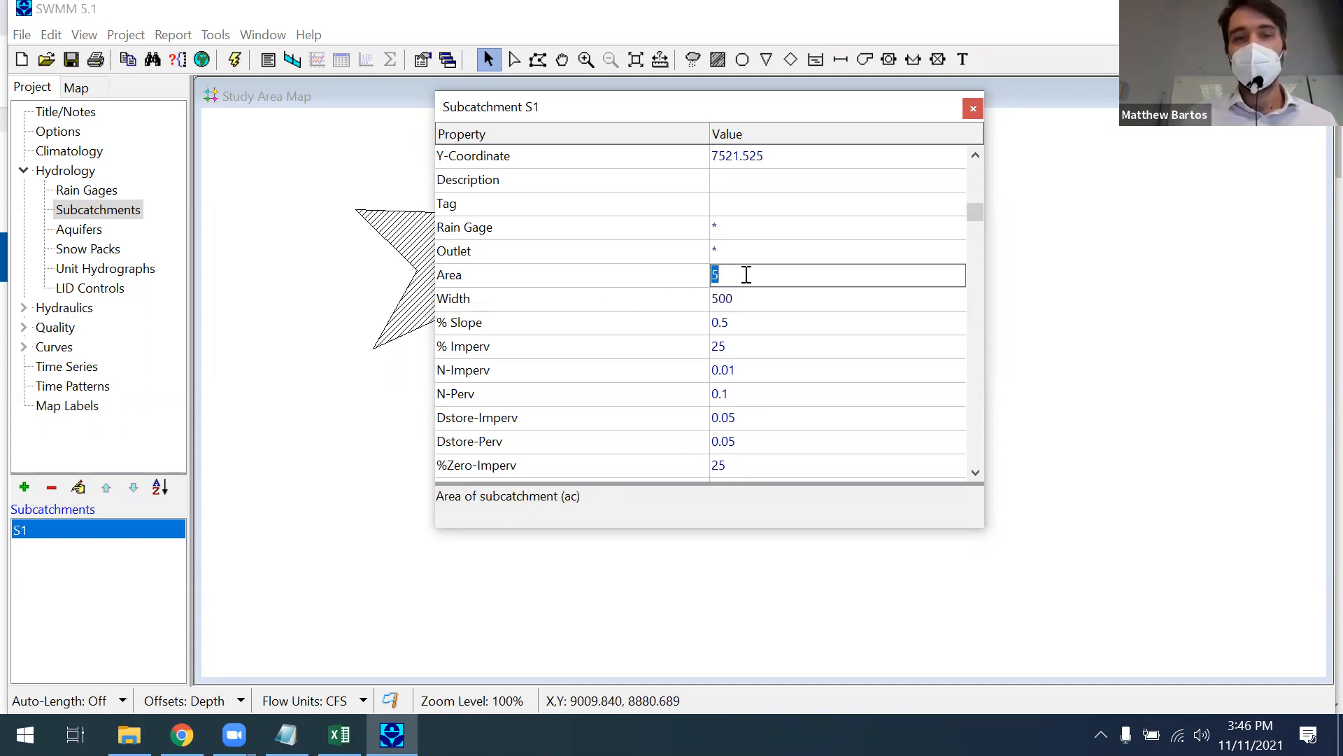
{"action": "type", "text": "500"}
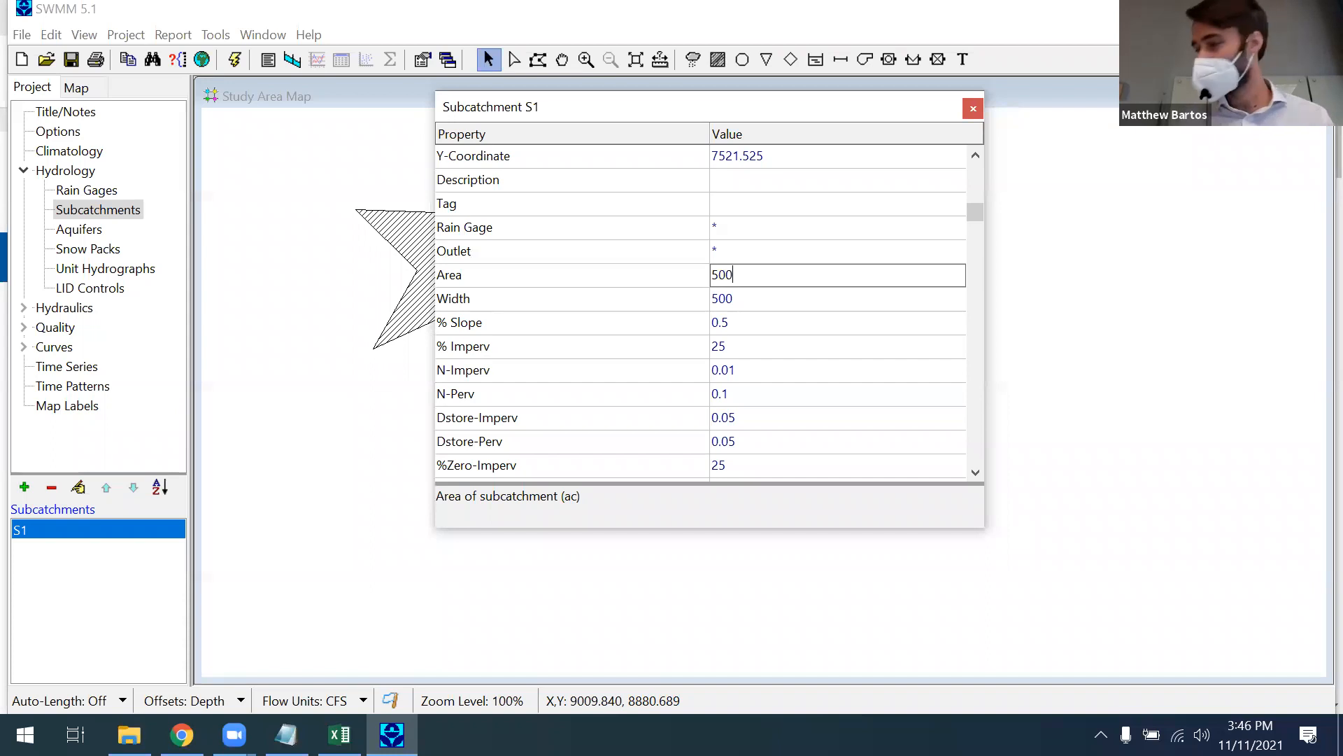
{"action": "left_click", "coordinate": [789, 323]}
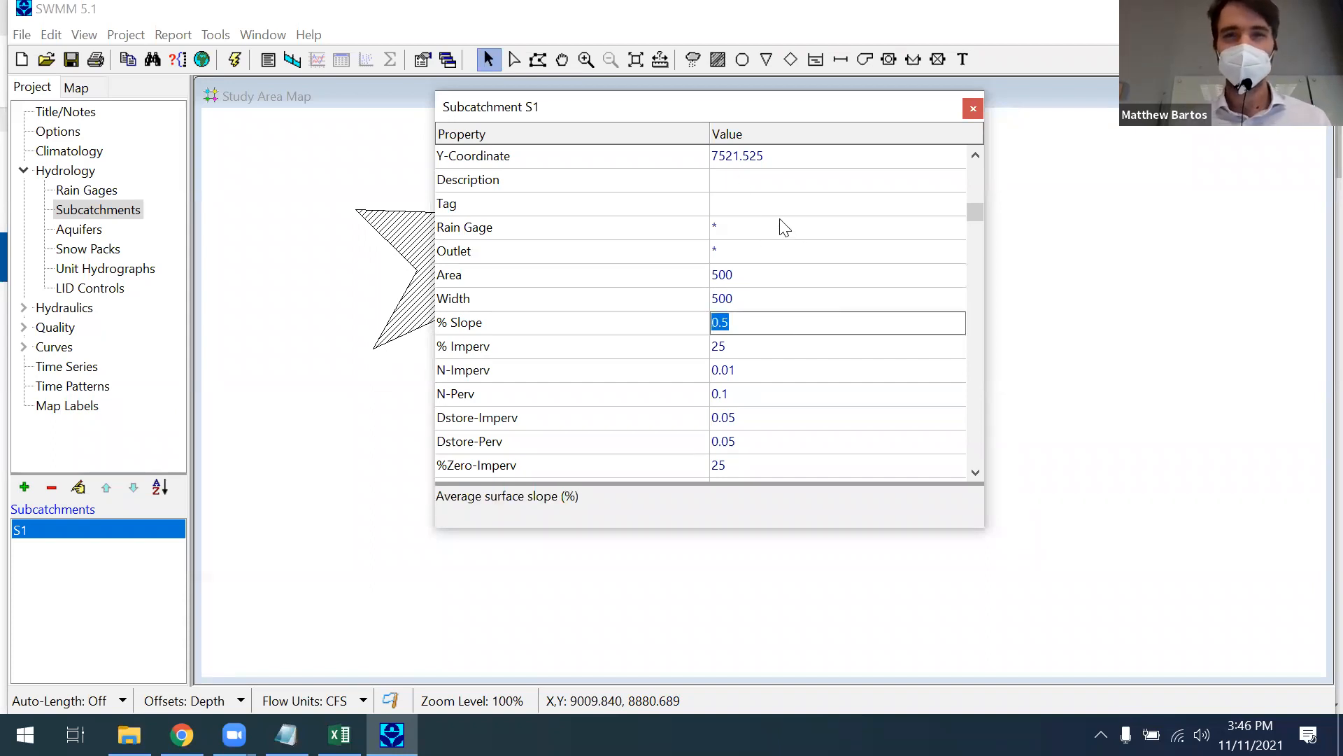
{"action": "left_click", "coordinate": [782, 225]}
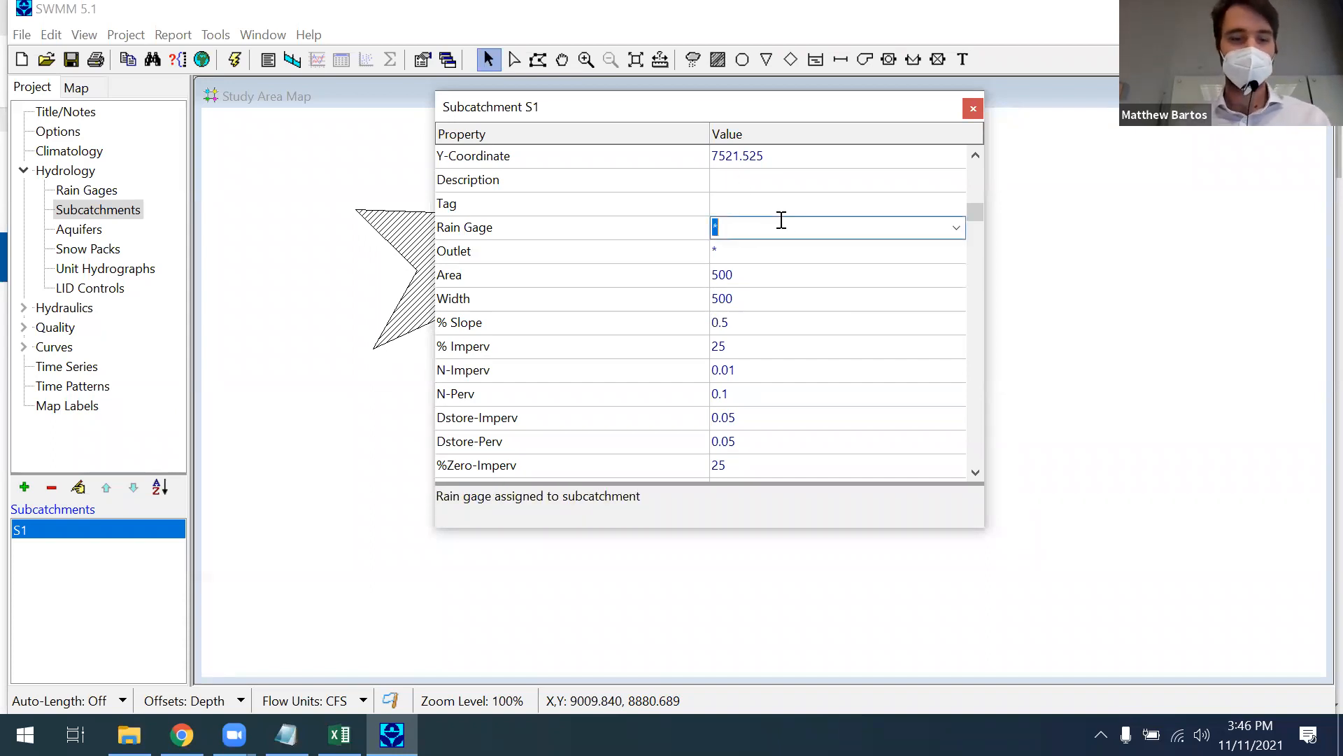
{"action": "left_click", "coordinate": [973, 109]}
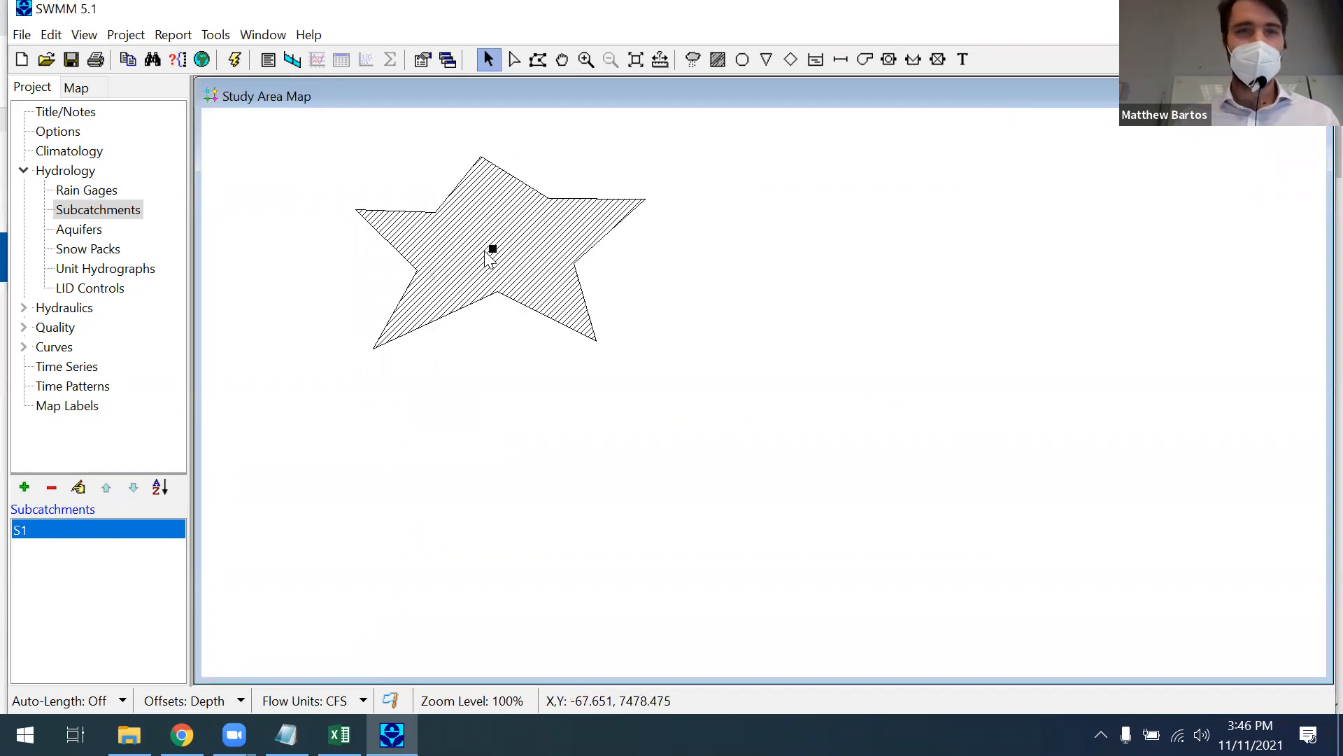
{"action": "double_click", "coordinate": [488, 256]}
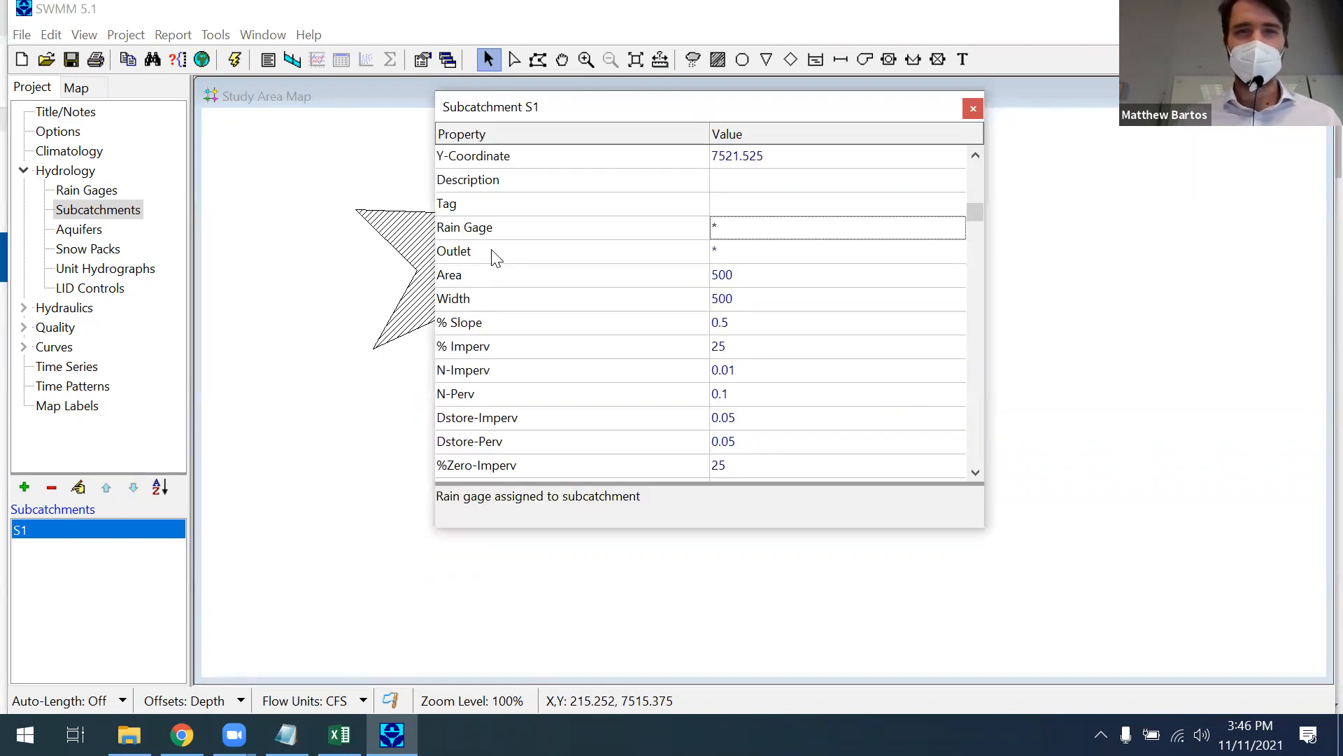
{"action": "left_click", "coordinate": [974, 109]}
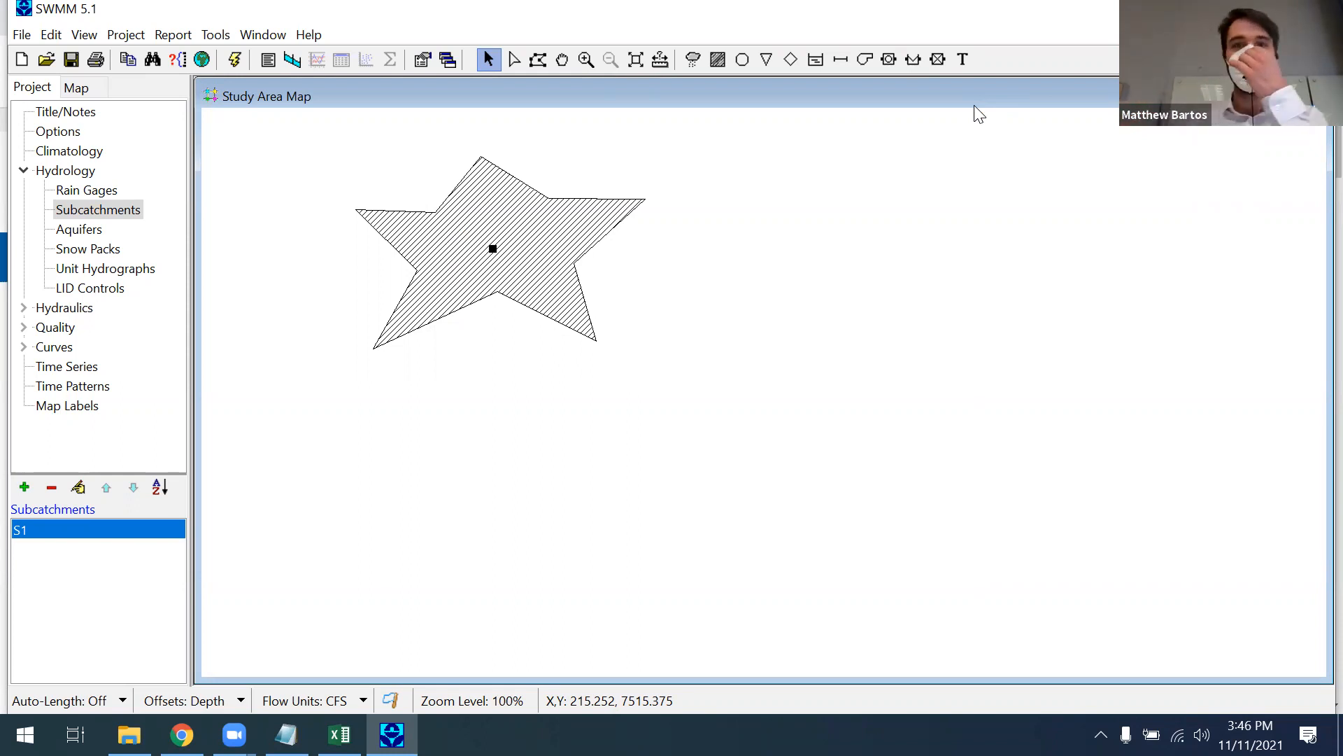
Step: Place a storage unit southeast of the star subcatchment at about X 3856, Y 5633, and name it ST1
{"action": "left_click", "coordinate": [816, 61]}
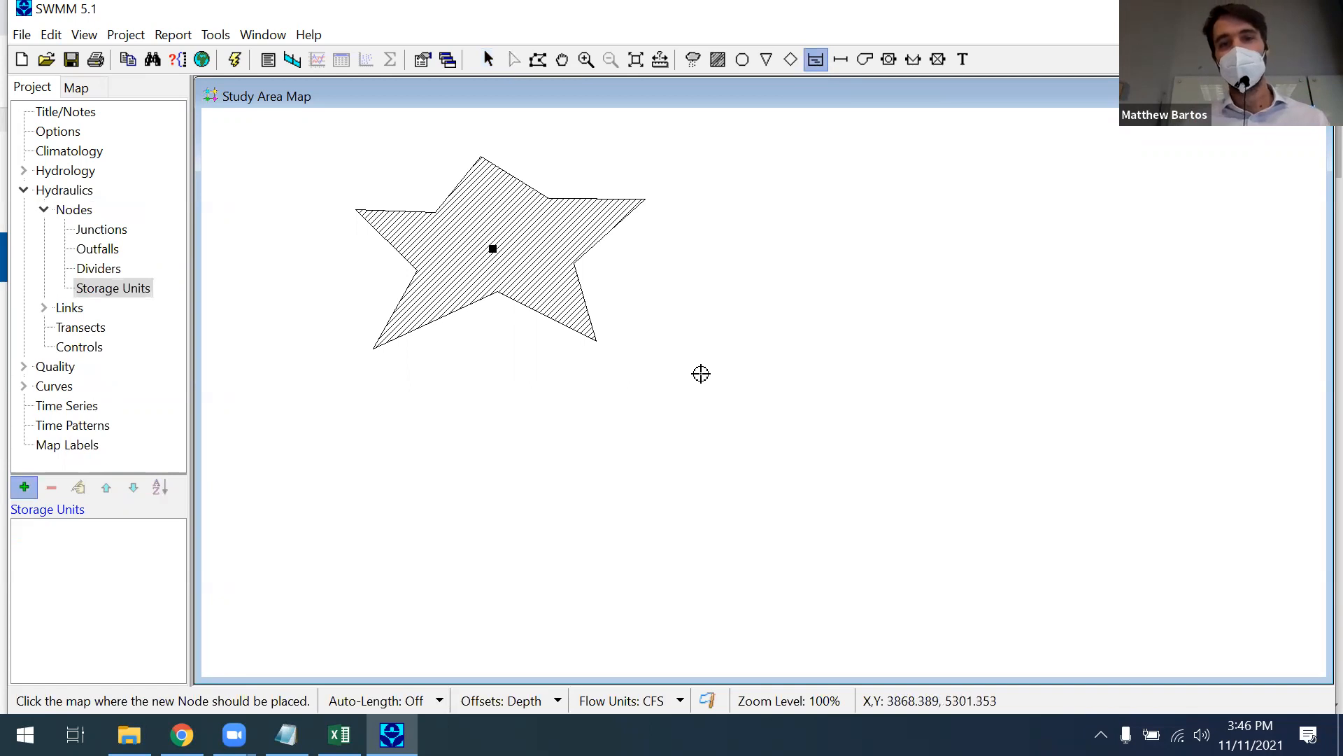
{"action": "left_click", "coordinate": [698, 356]}
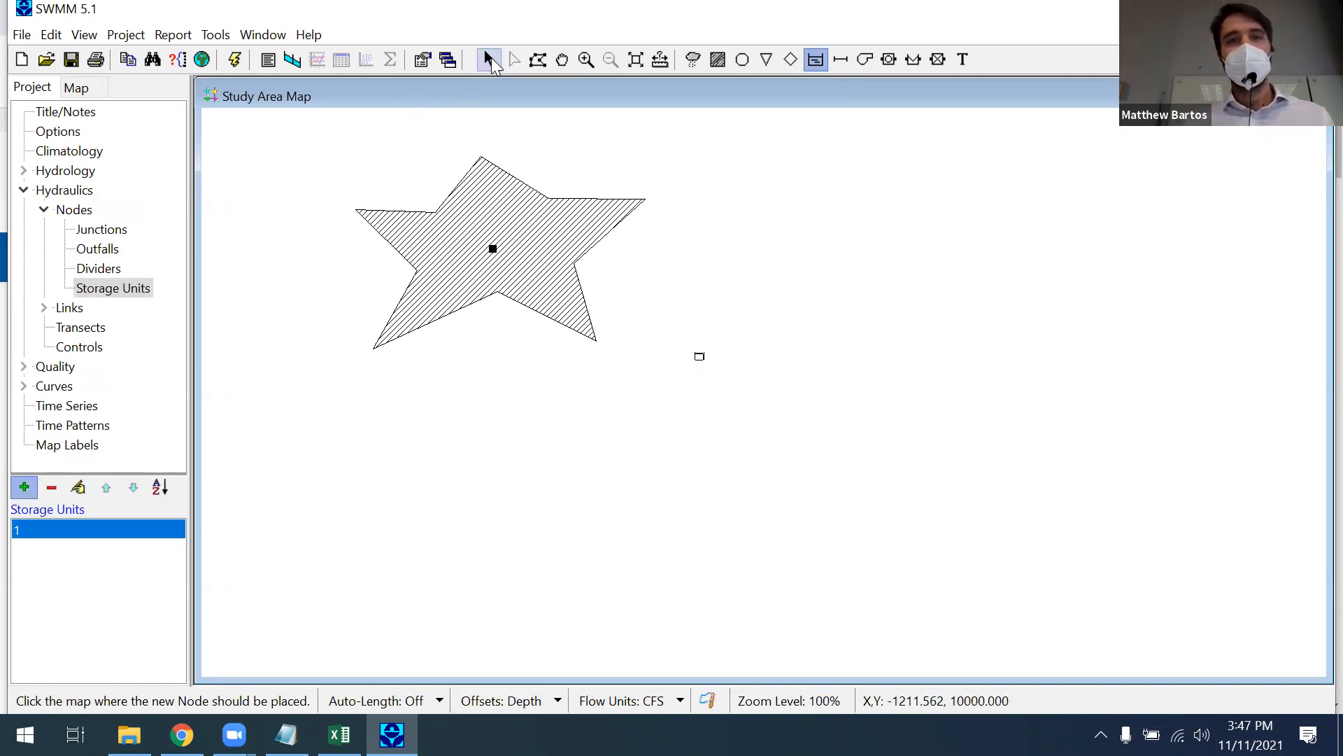
{"action": "left_click", "coordinate": [488, 60]}
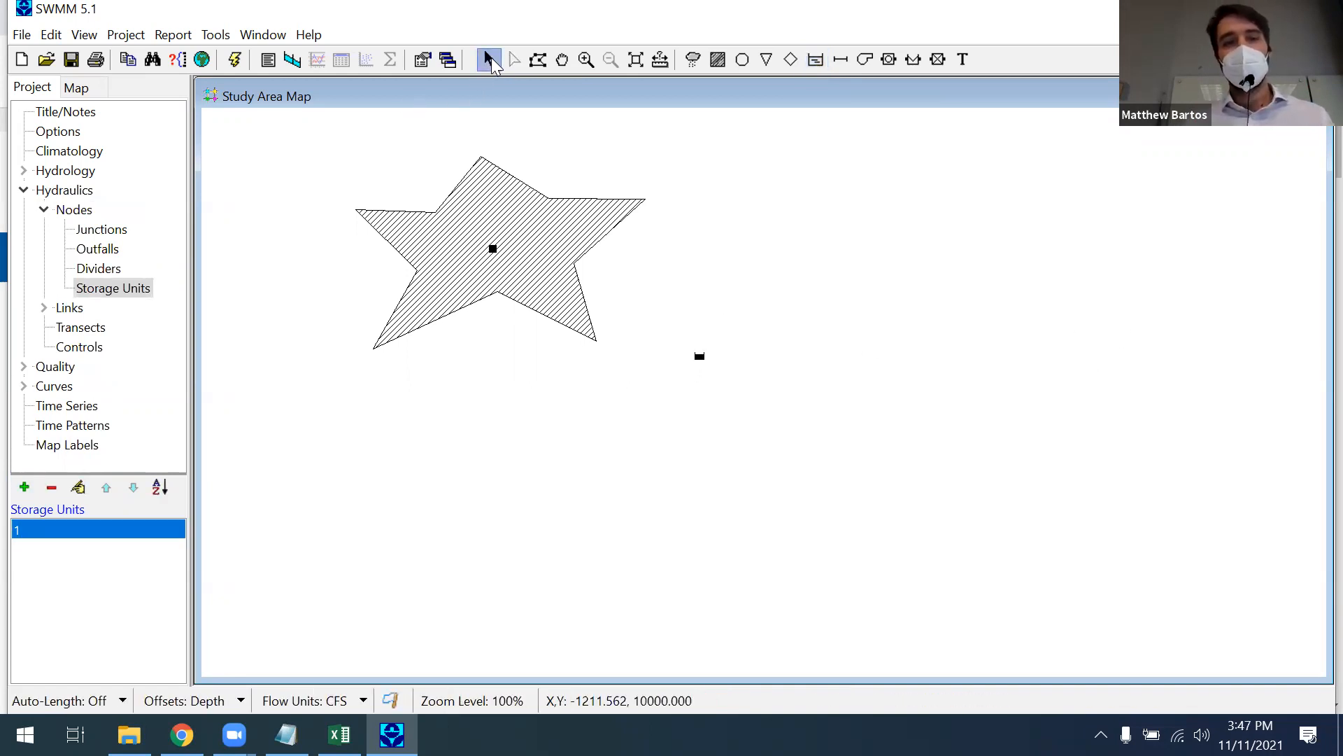
{"action": "double_click", "coordinate": [699, 357]}
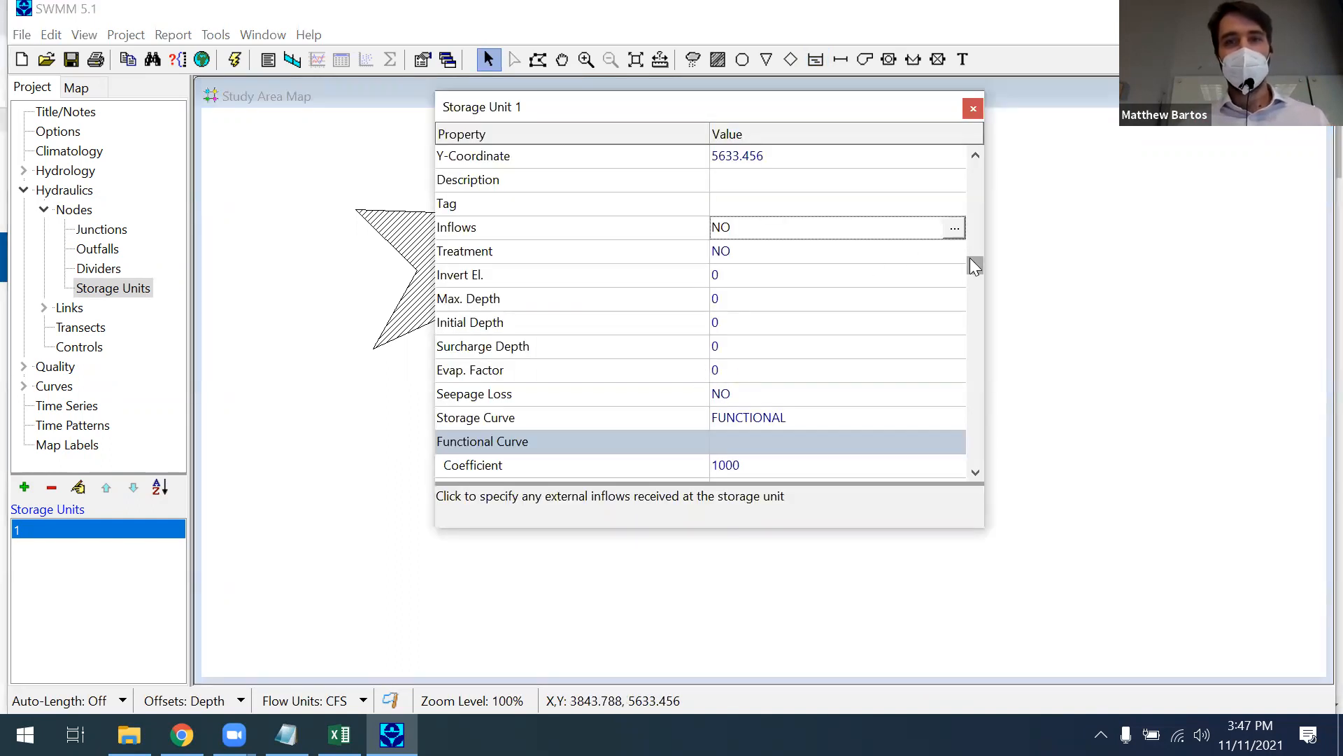
{"action": "left_click_drag", "start_coordinate": [972, 259], "coordinate": [980, 176]}
{"action": "left_click", "coordinate": [783, 155]}
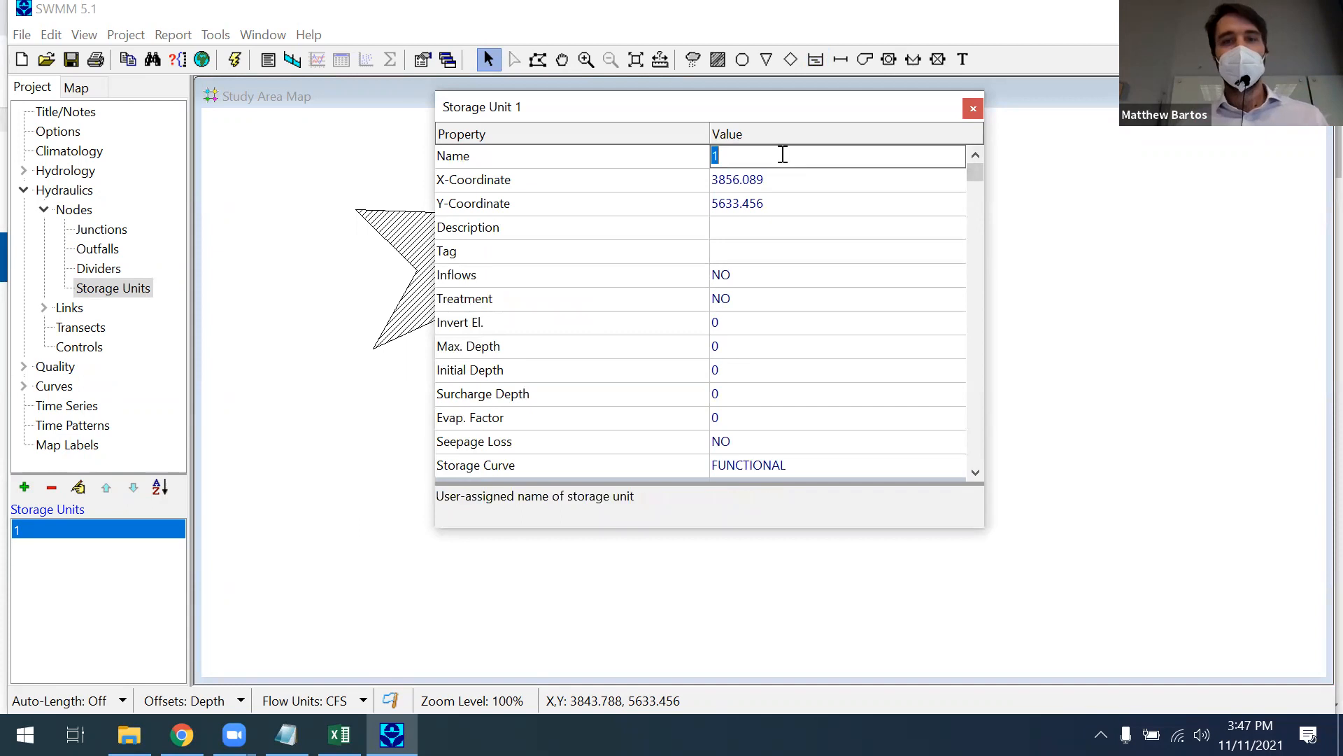
{"action": "type", "text": "ST1"}
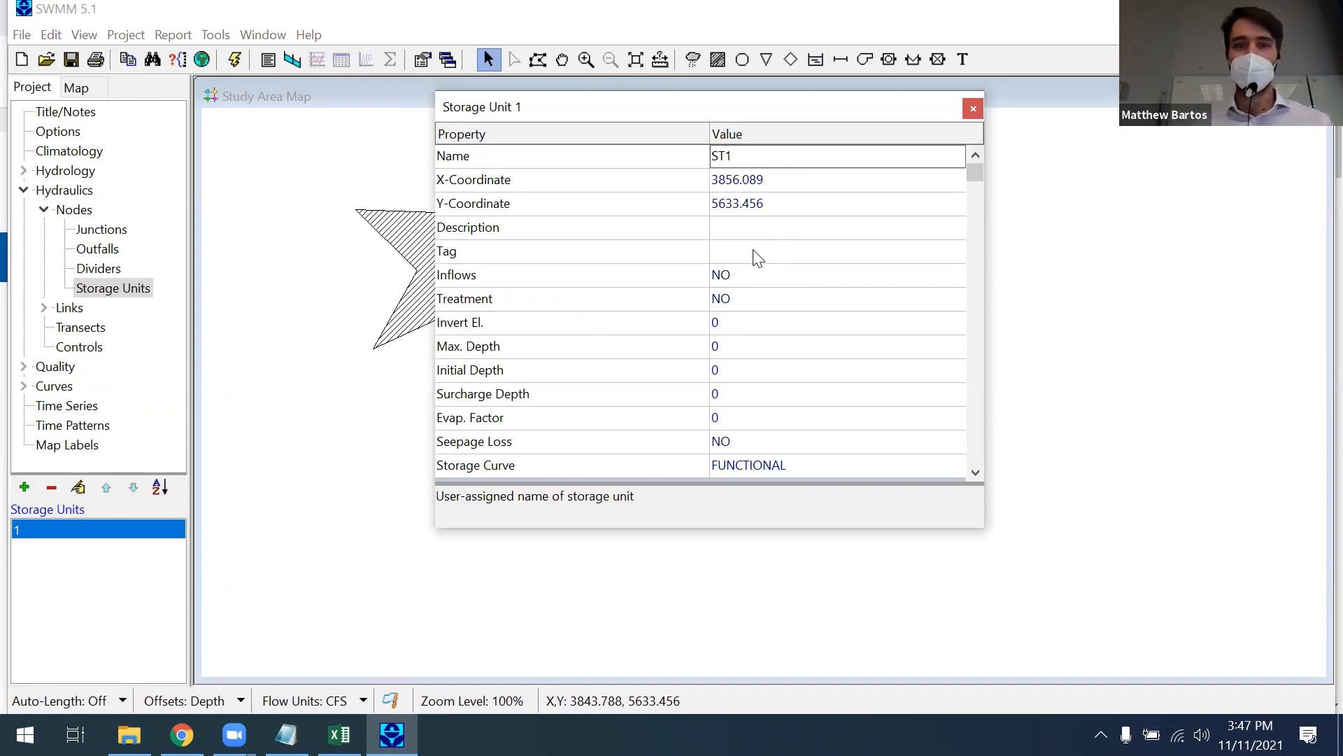
Step: Set storage unit ST1's invert elevation to 6 ft and try to set its maximum depth to 10 ft
{"action": "left_click", "coordinate": [744, 322]}
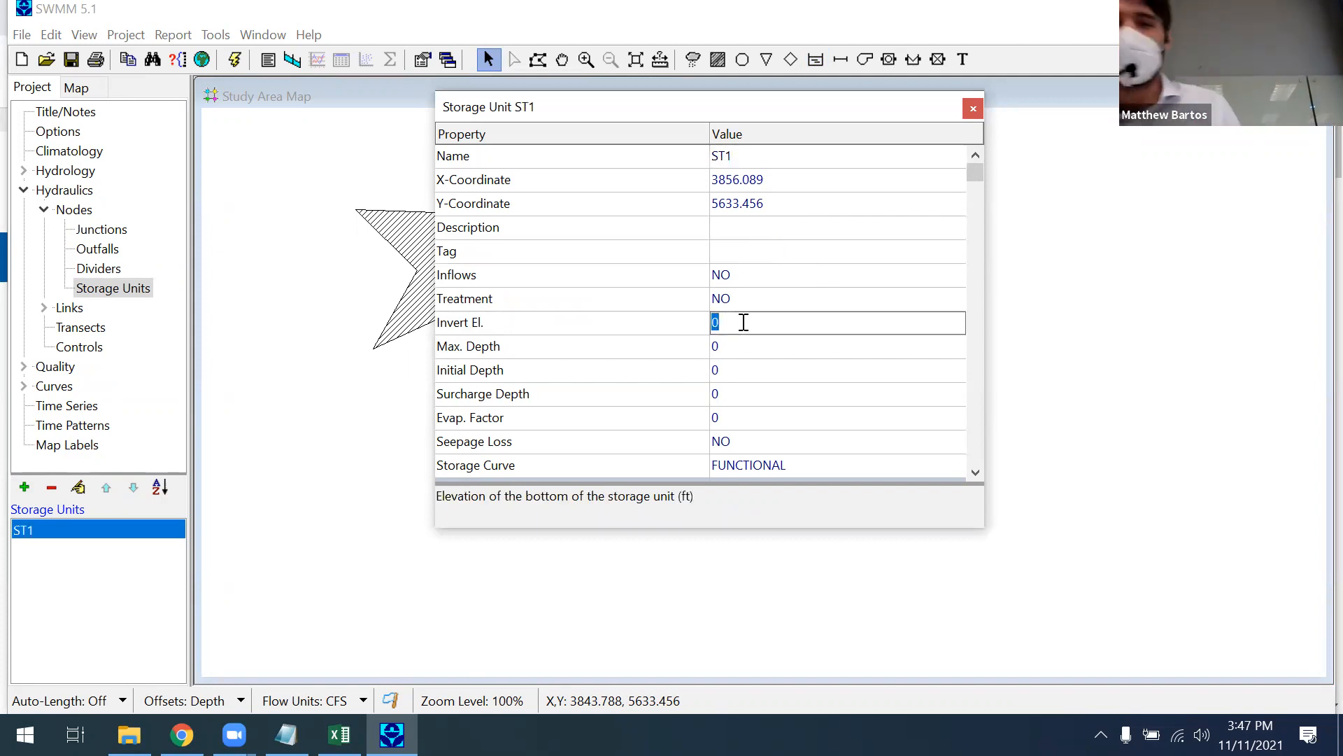
{"action": "type", "text": "6"}
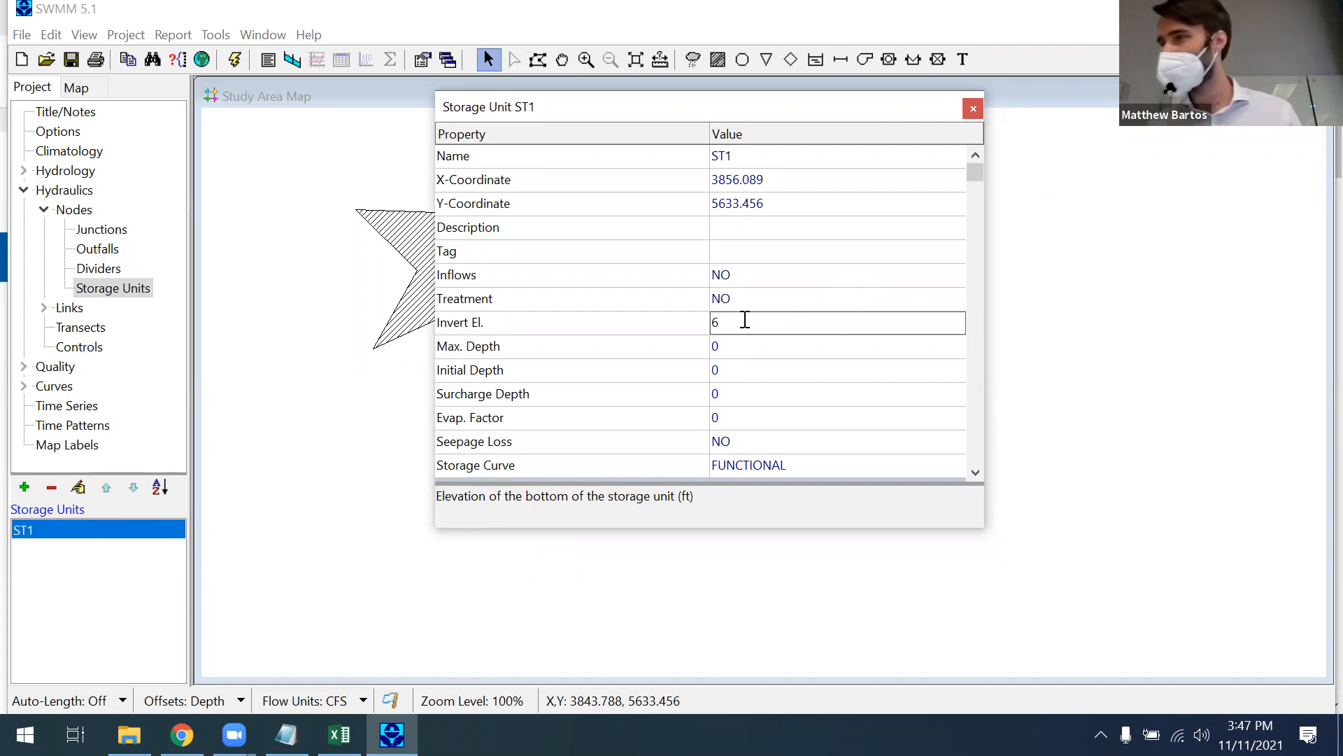
{"action": "left_click", "coordinate": [735, 345]}
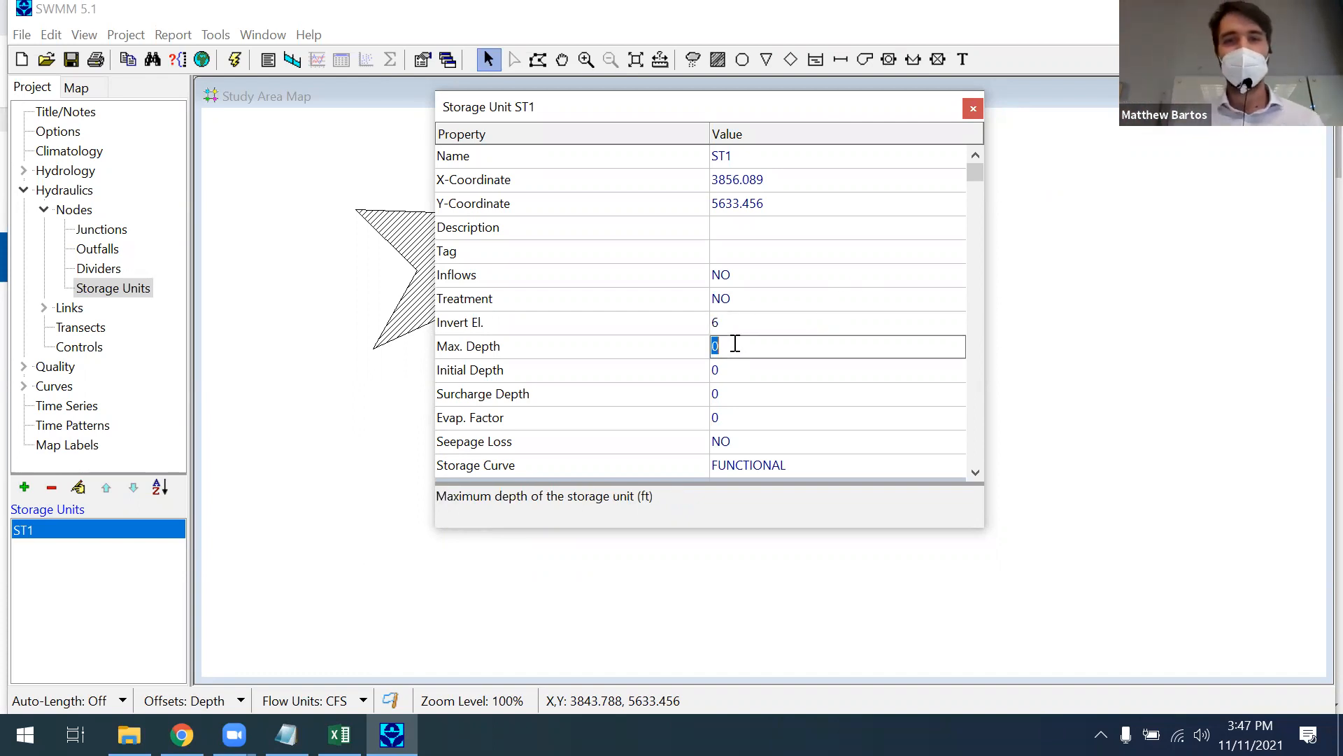
{"action": "type", "text": "10"}
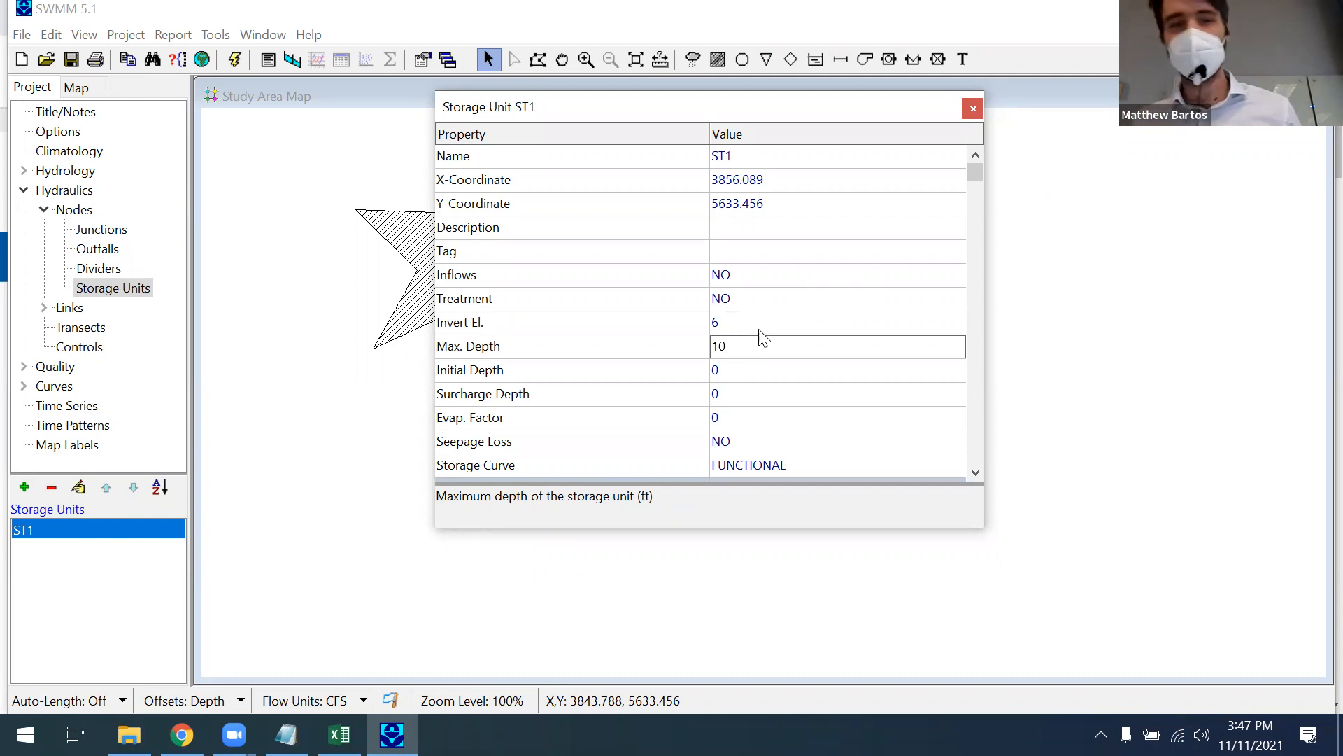
Step: Set the constant of ST1's functional storage curve to 10000
{"action": "left_click_drag", "start_coordinate": [975, 171], "coordinate": [978, 214]}
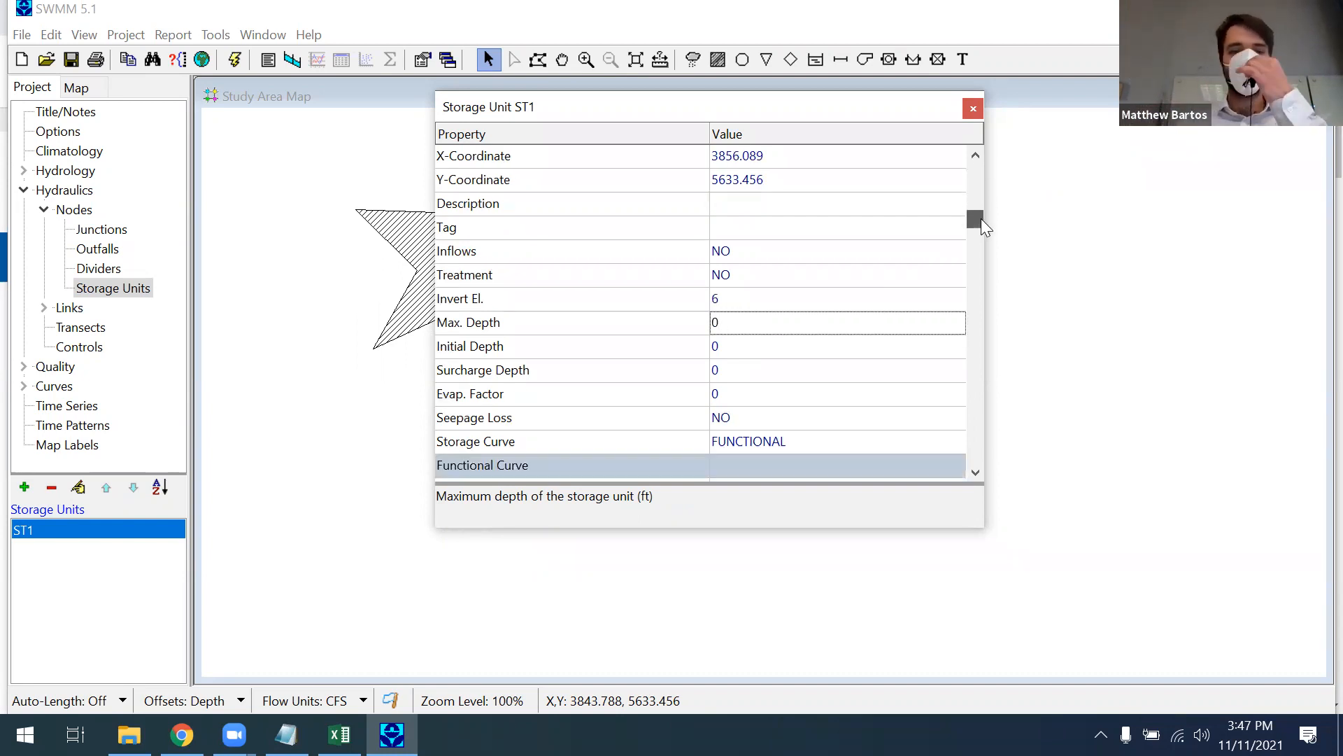
{"action": "left_click_drag", "start_coordinate": [981, 218], "coordinate": [967, 463]}
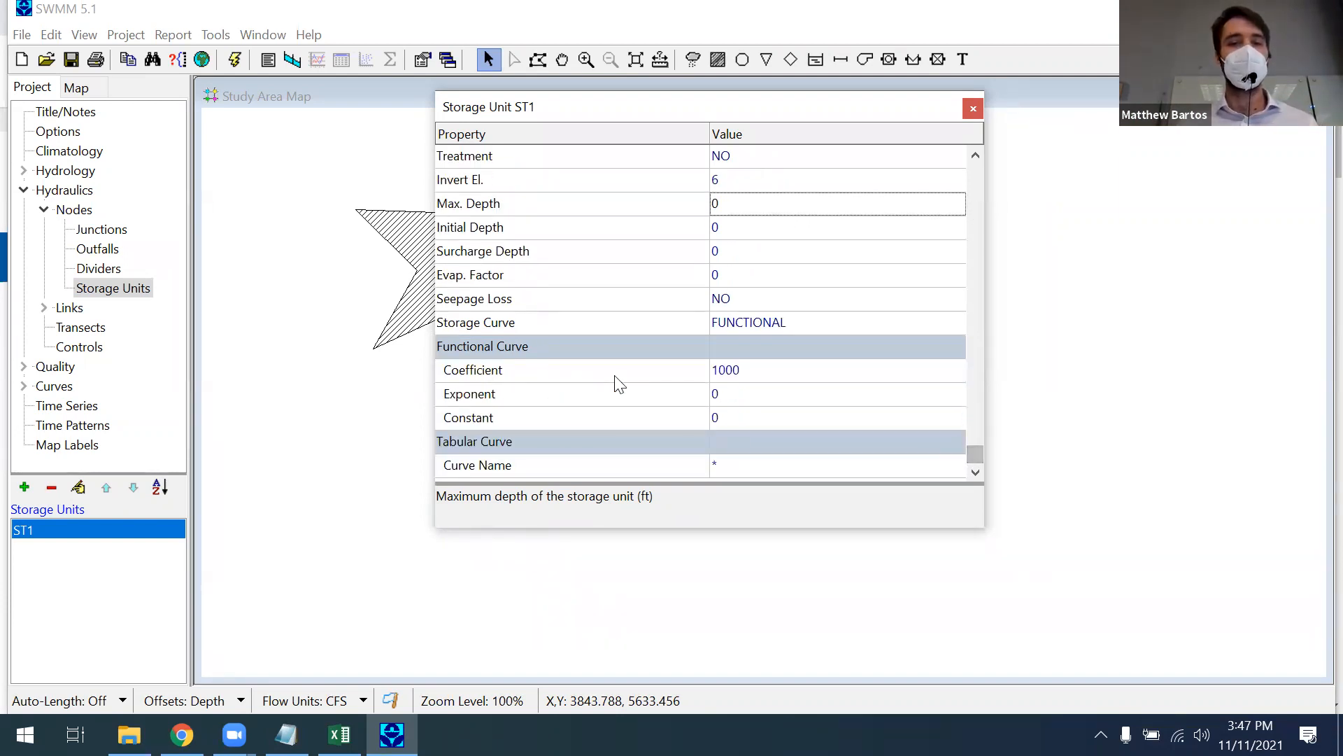
{"action": "left_click", "coordinate": [769, 369]}
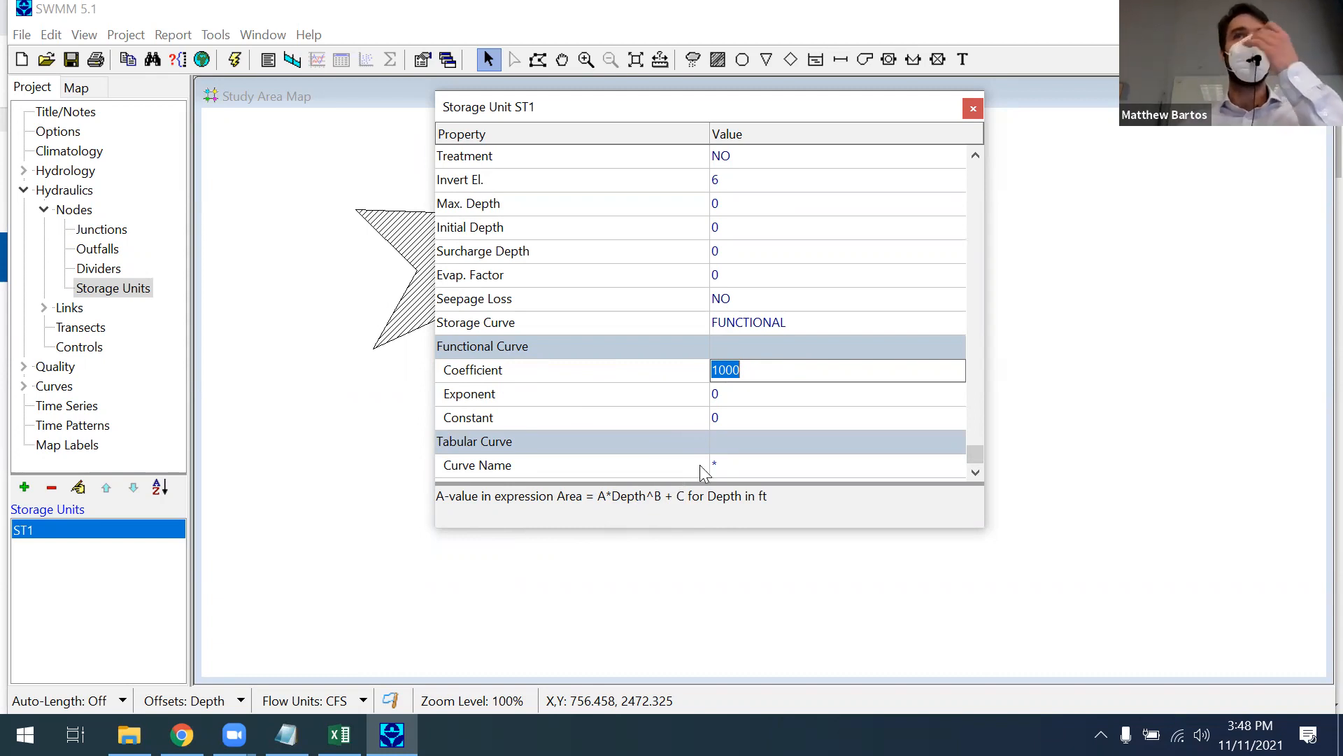
{"action": "left_click", "coordinate": [762, 369]}
{"action": "left_click", "coordinate": [740, 417]}
{"action": "key", "text": "BackSpace"}
{"action": "type", "text": "10000"}
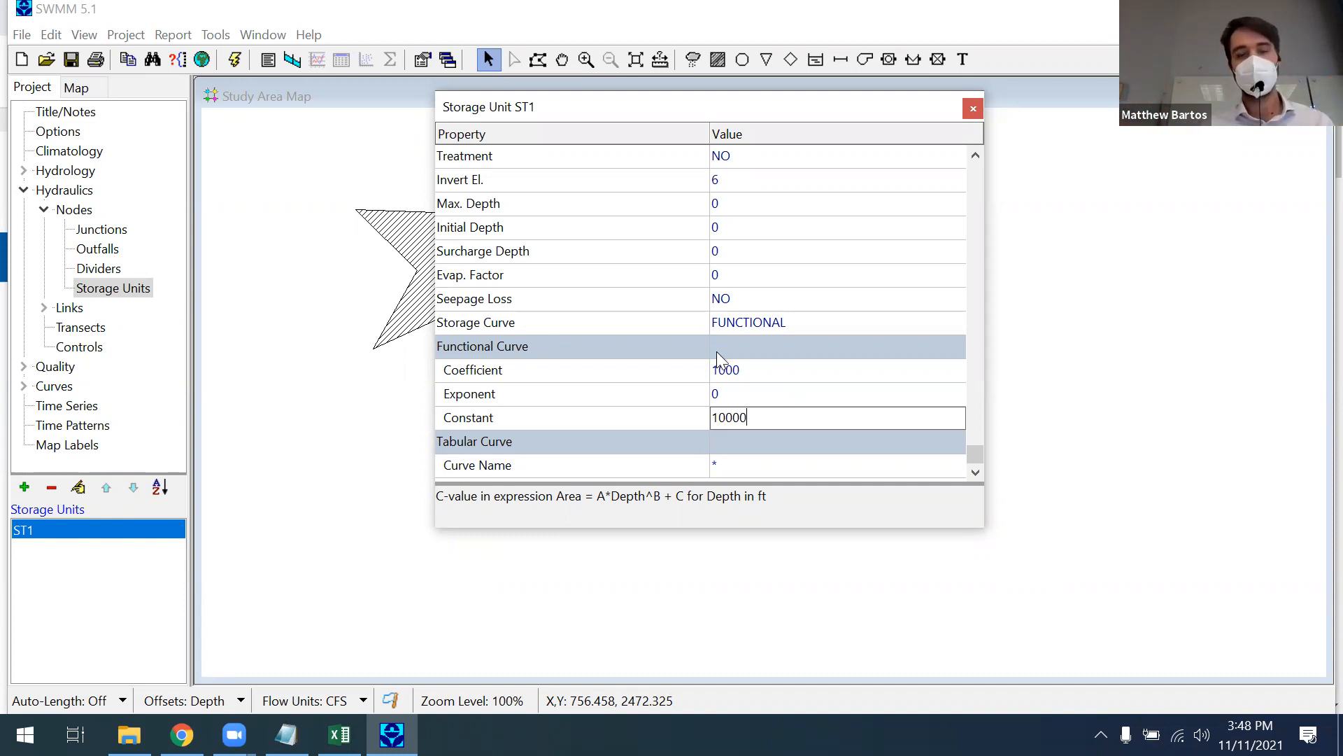
{"action": "left_click", "coordinate": [764, 252]}
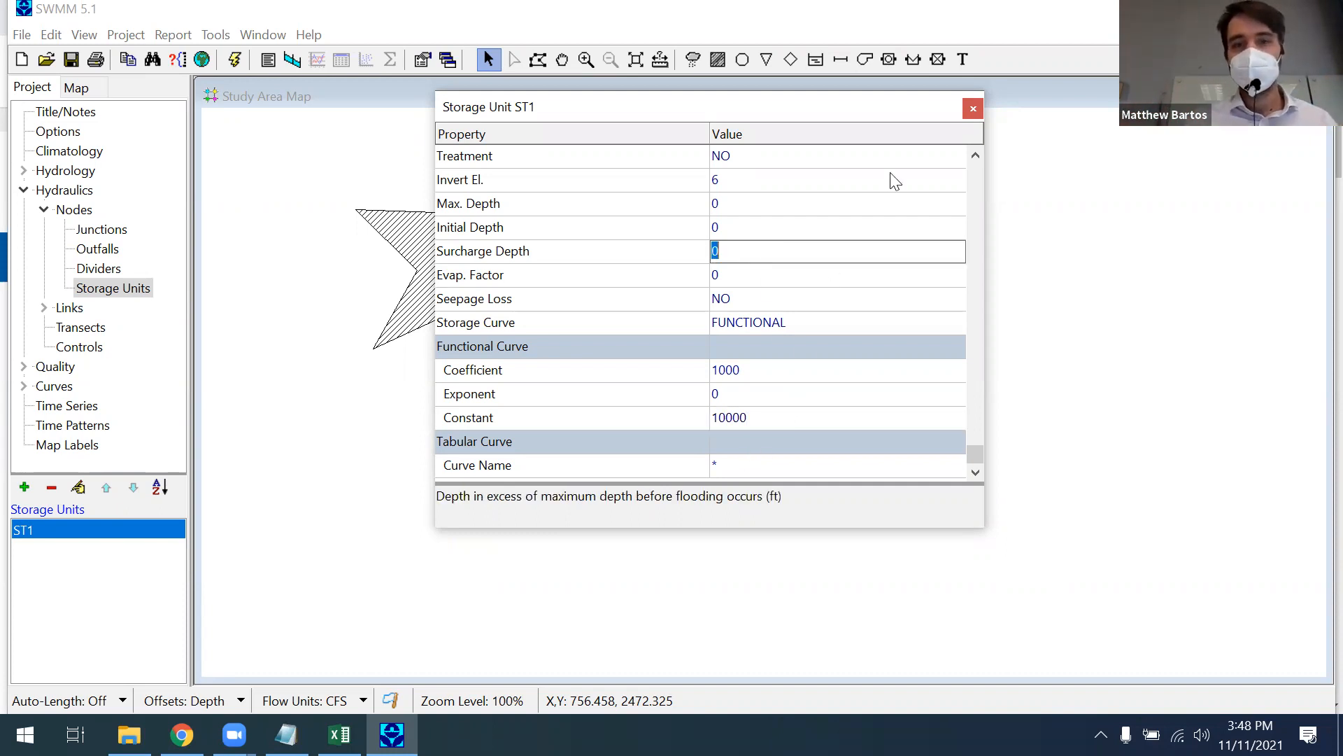
{"action": "left_click_drag", "start_coordinate": [974, 454], "coordinate": [999, 114]}
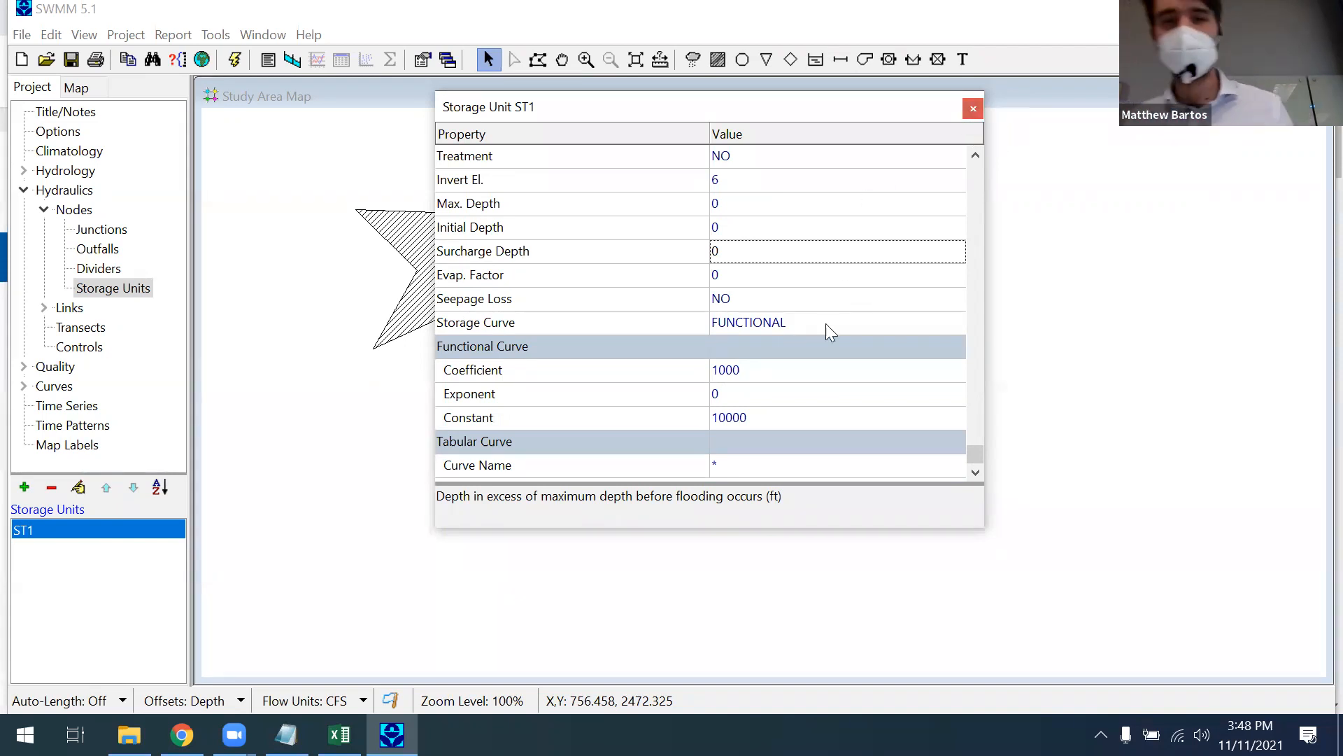
Step: Set the exponent of ST1's functional storage curve to 1 and close the storage unit's properties
{"action": "left_click", "coordinate": [730, 394]}
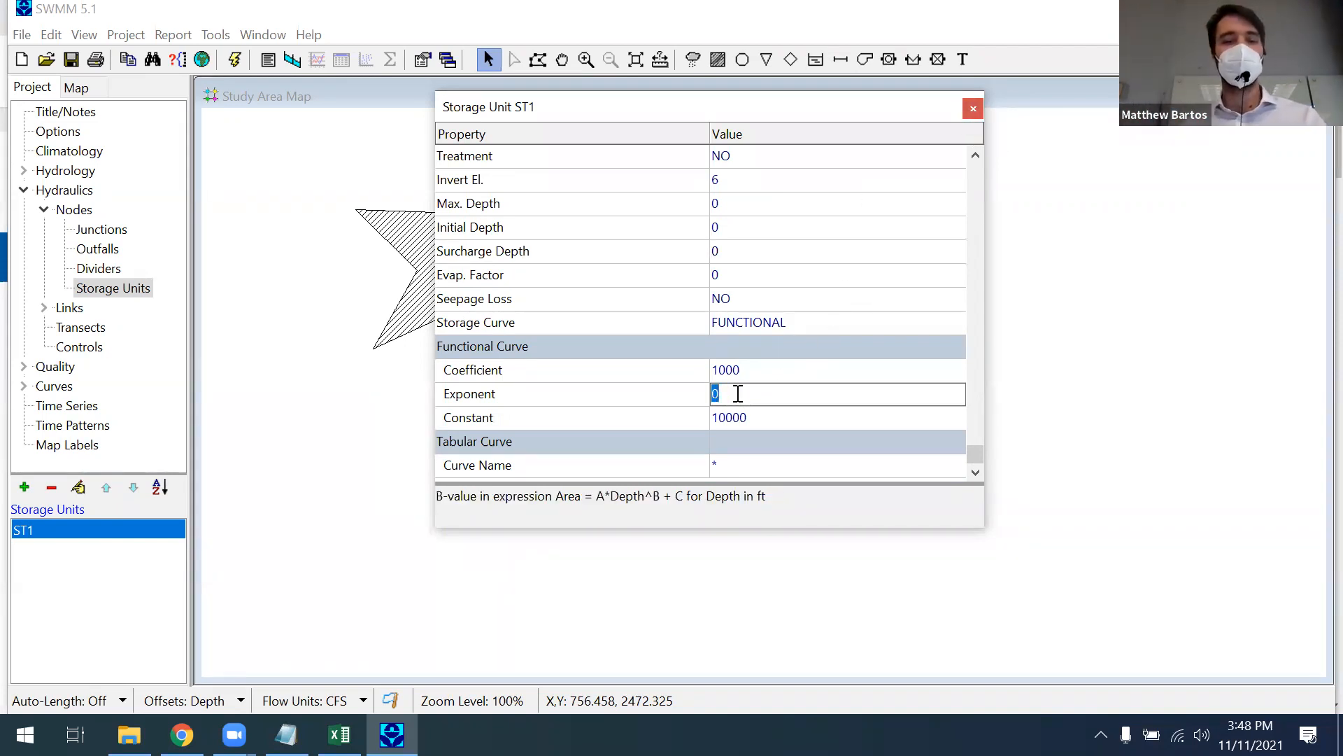
{"action": "type", "text": "1"}
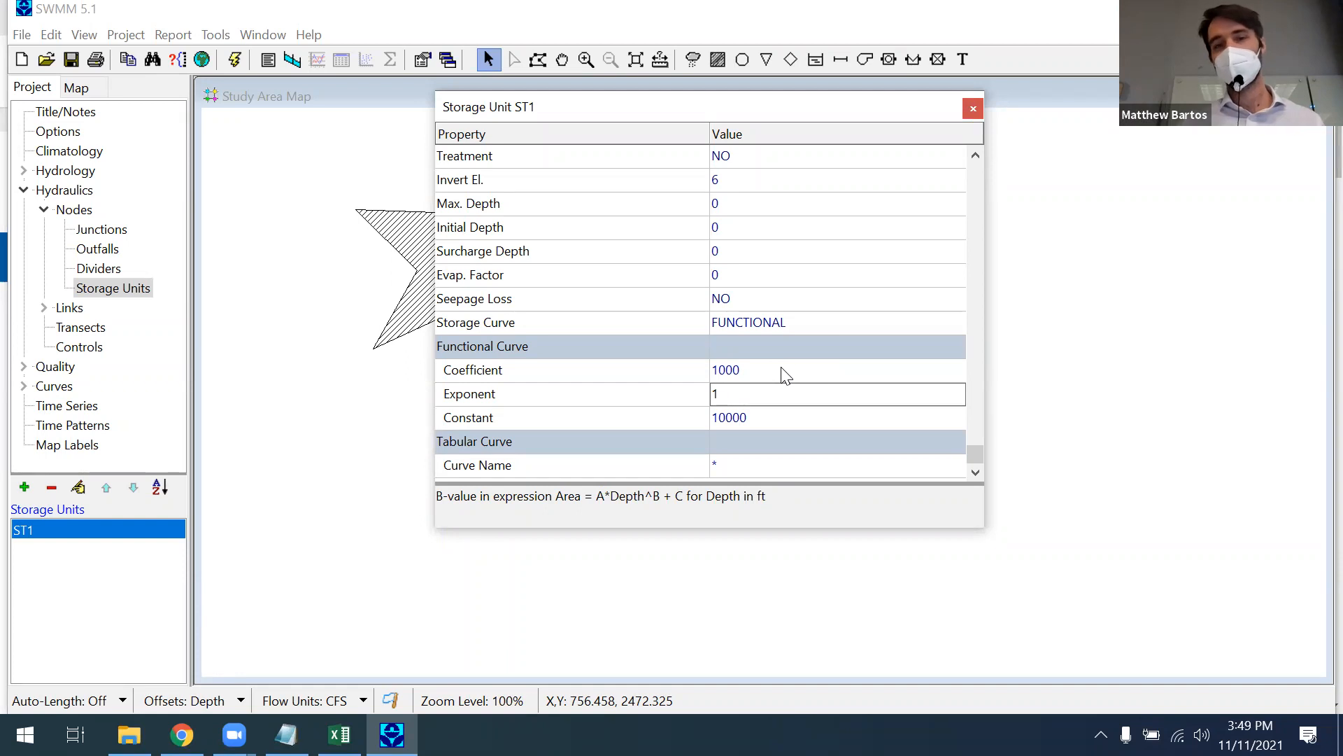
{"action": "left_click", "coordinate": [781, 370]}
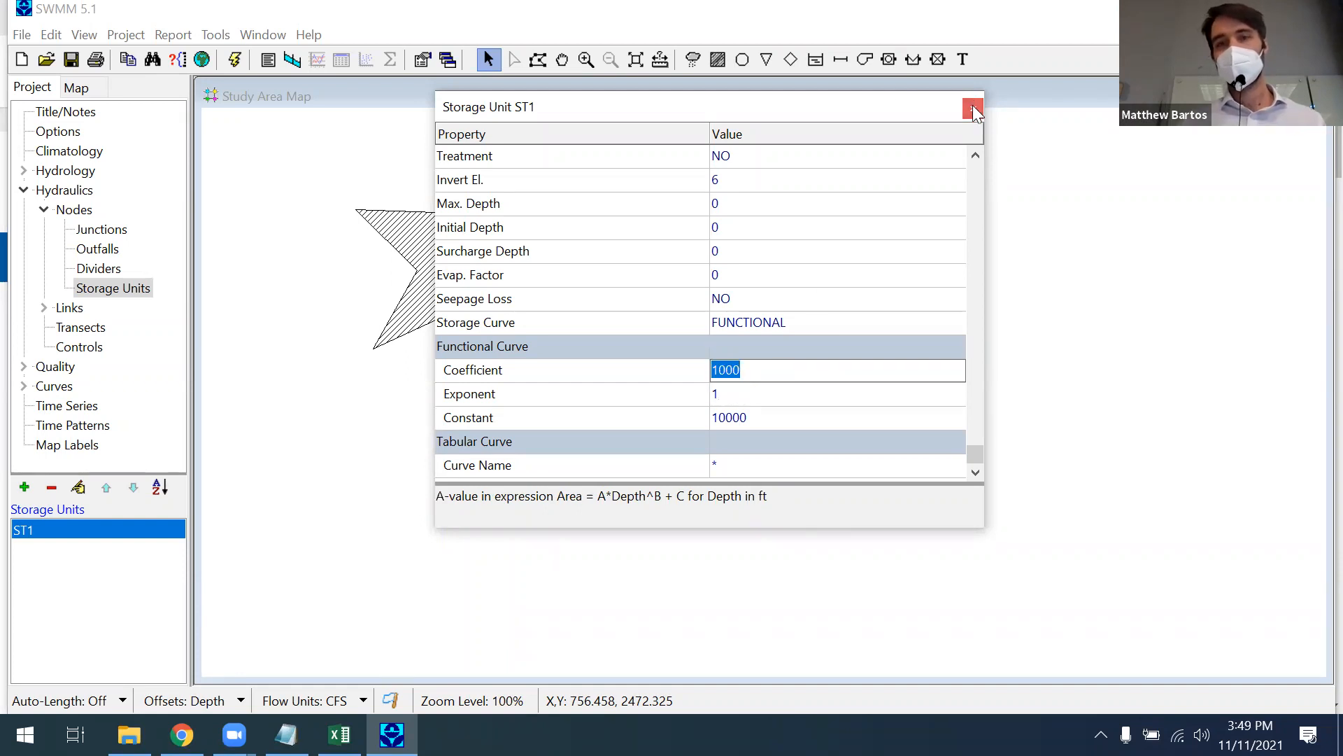
{"action": "left_click", "coordinate": [973, 107]}
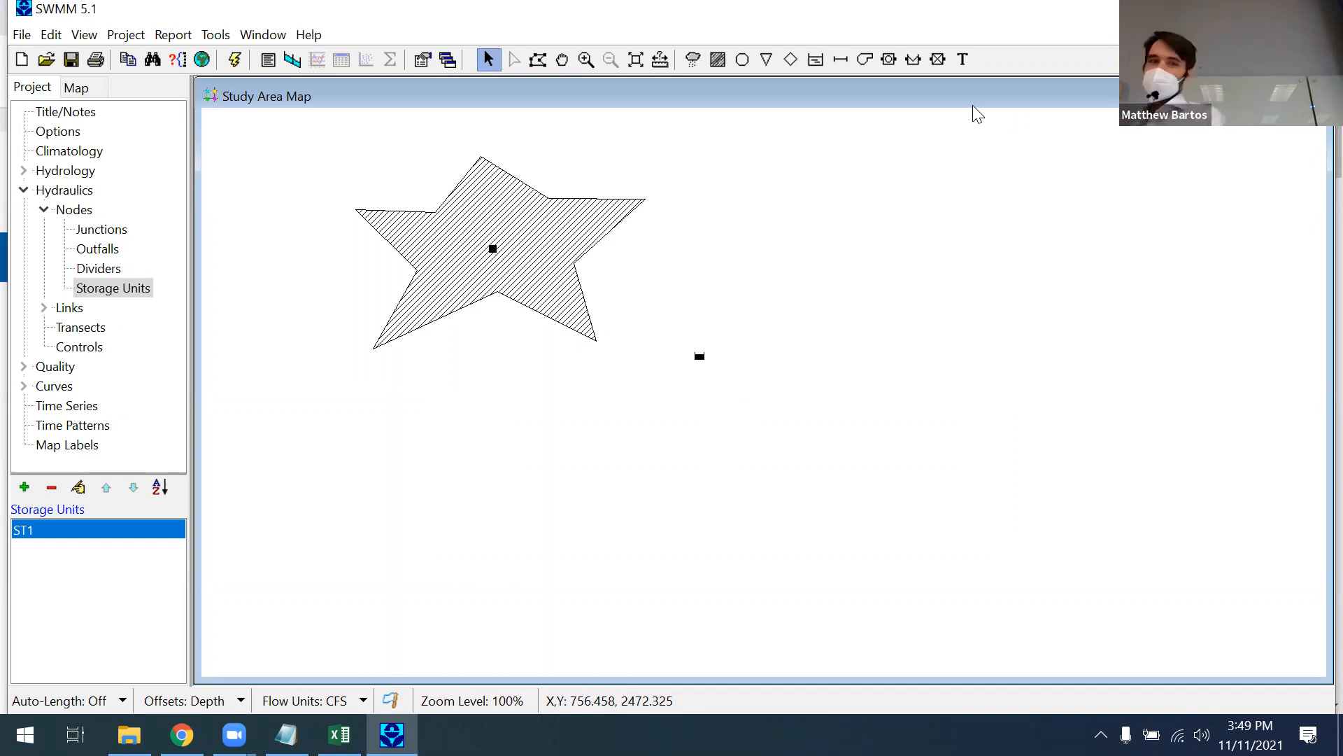
Step: Place a junction east of storage unit ST1 at about X 6771, Y 5363, and name it J1
{"action": "left_click", "coordinate": [743, 61]}
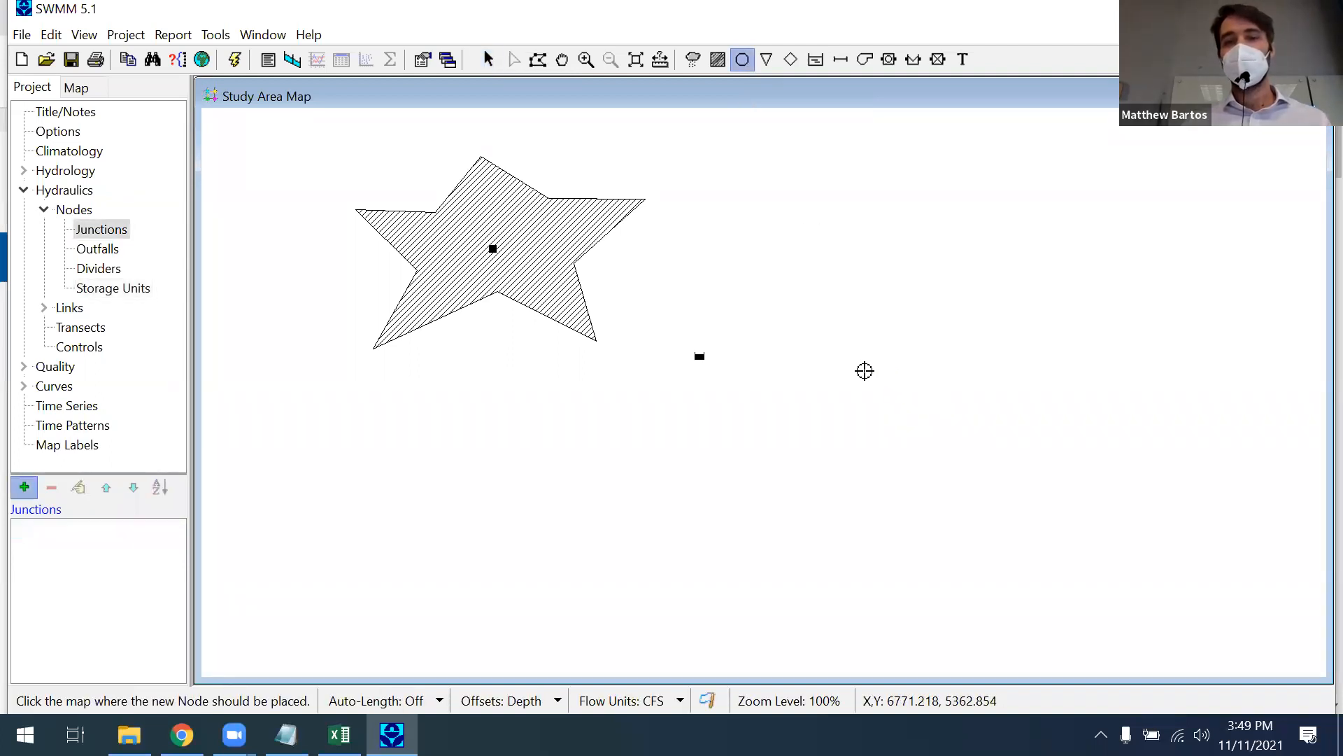
{"action": "left_click", "coordinate": [866, 372]}
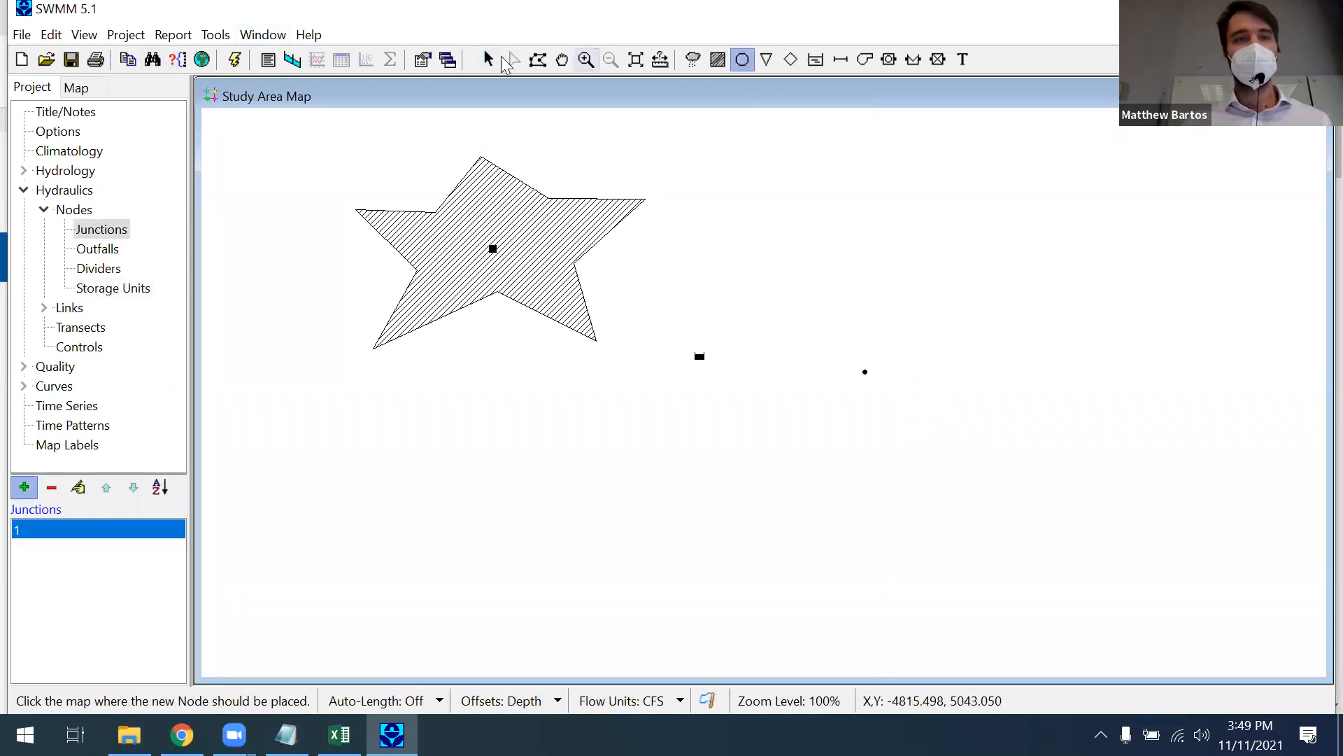
{"action": "left_click", "coordinate": [489, 60]}
{"action": "double_click", "coordinate": [865, 371]}
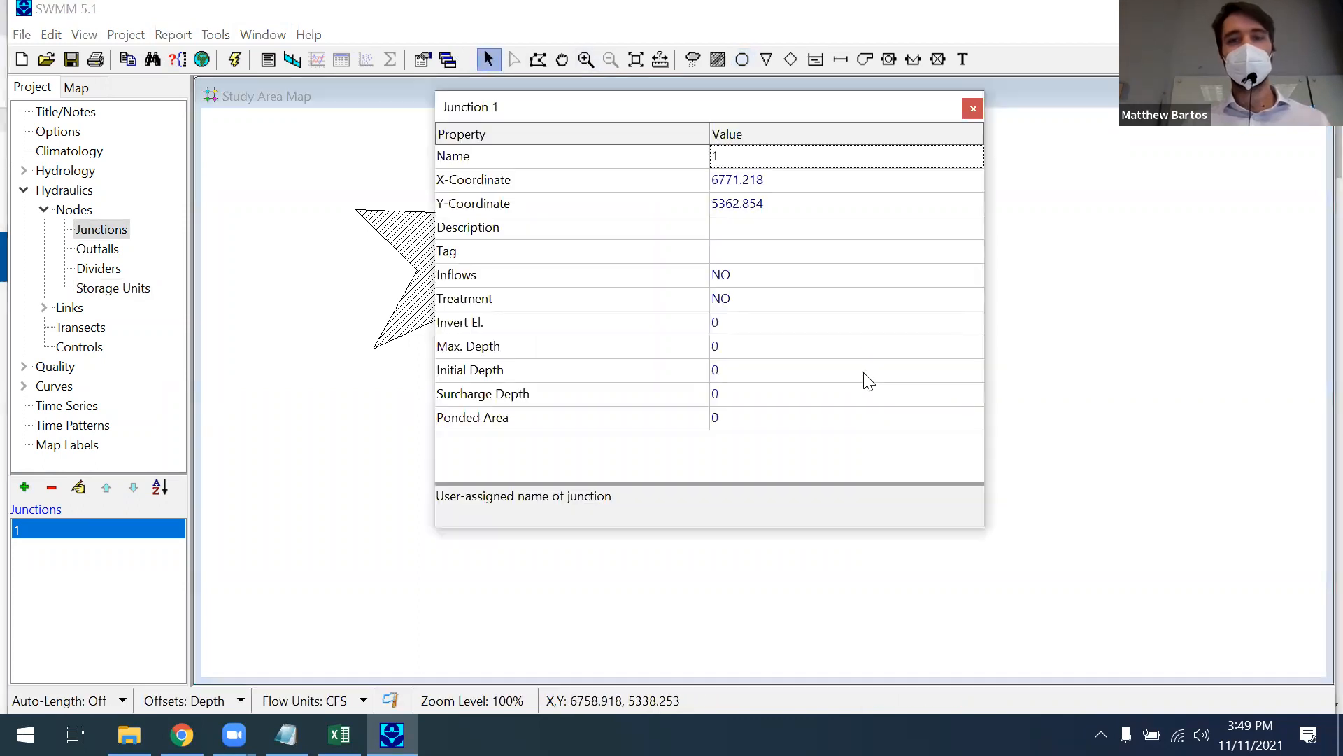
{"action": "left_click", "coordinate": [737, 154]}
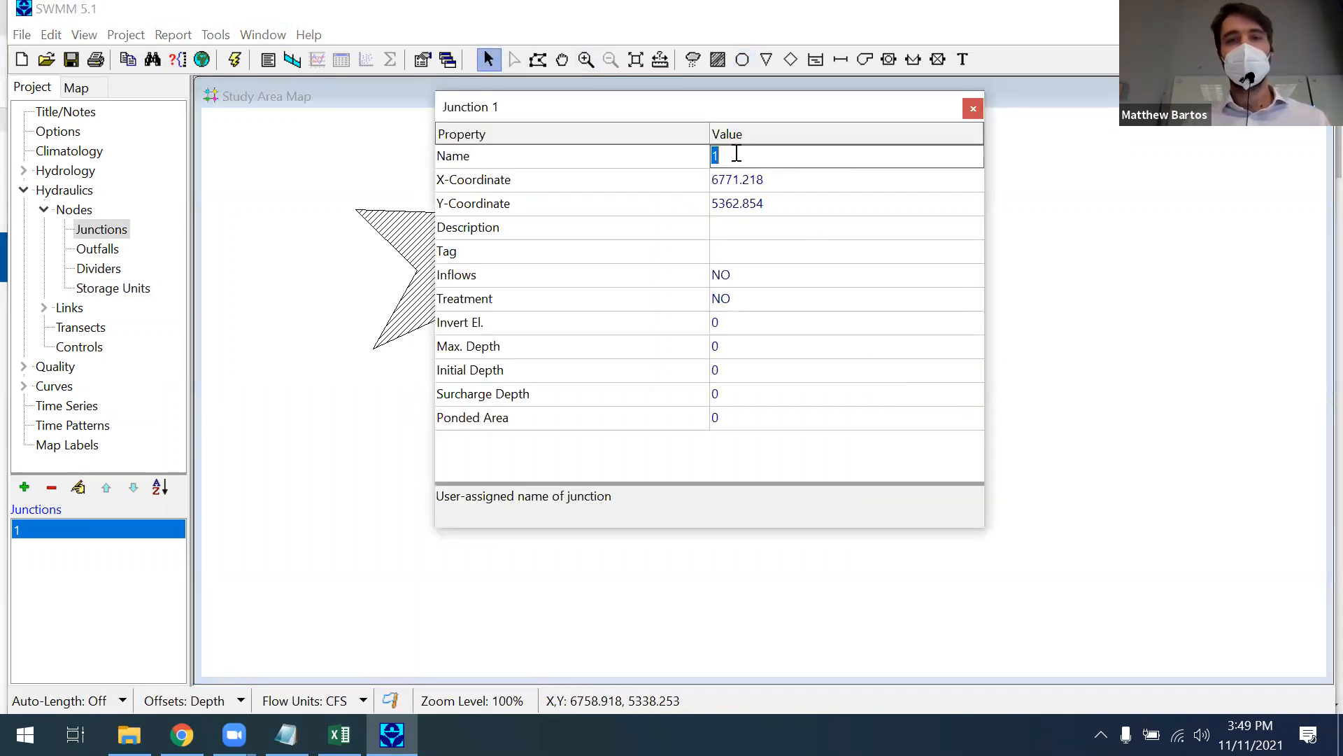
{"action": "type", "text": "J1"}
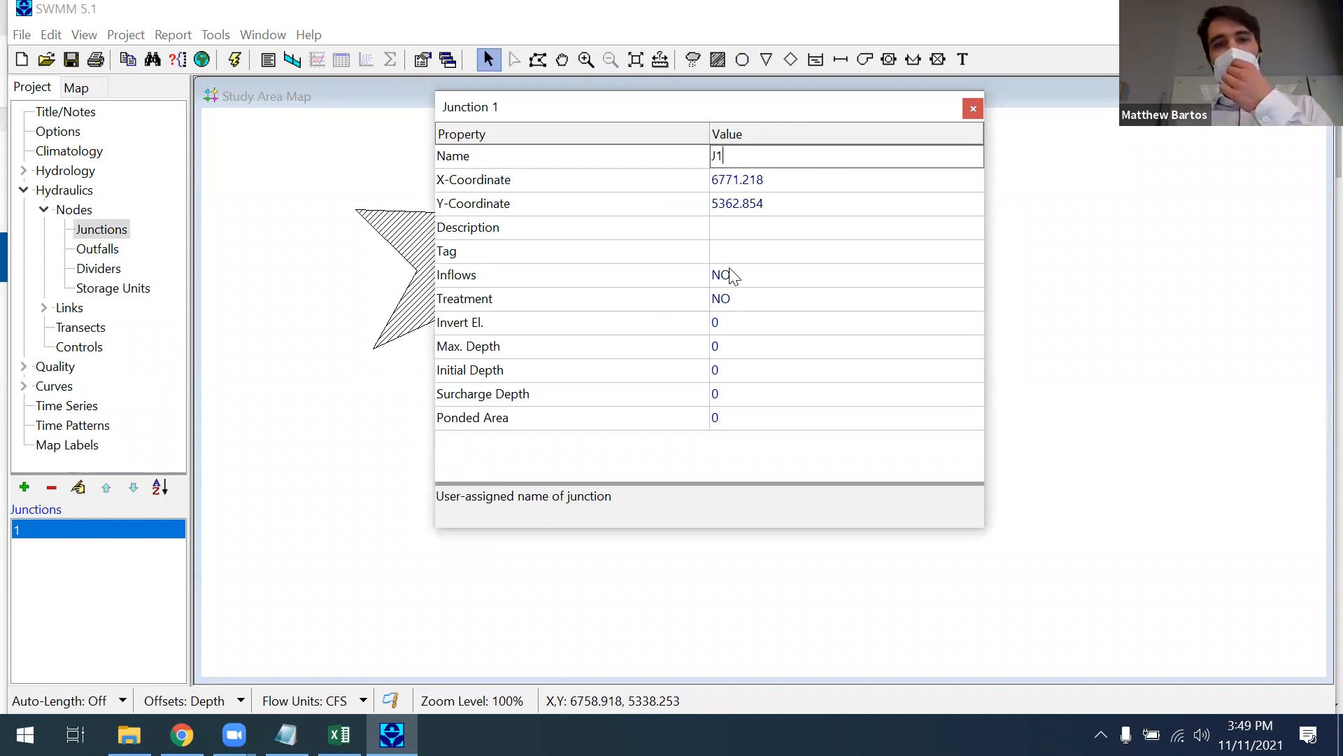
Step: Set junction J1's invert elevation to 3 ft and maximum depth to 10 ft, and close its properties
{"action": "left_click", "coordinate": [743, 322]}
{"action": "type", "text": "3"}
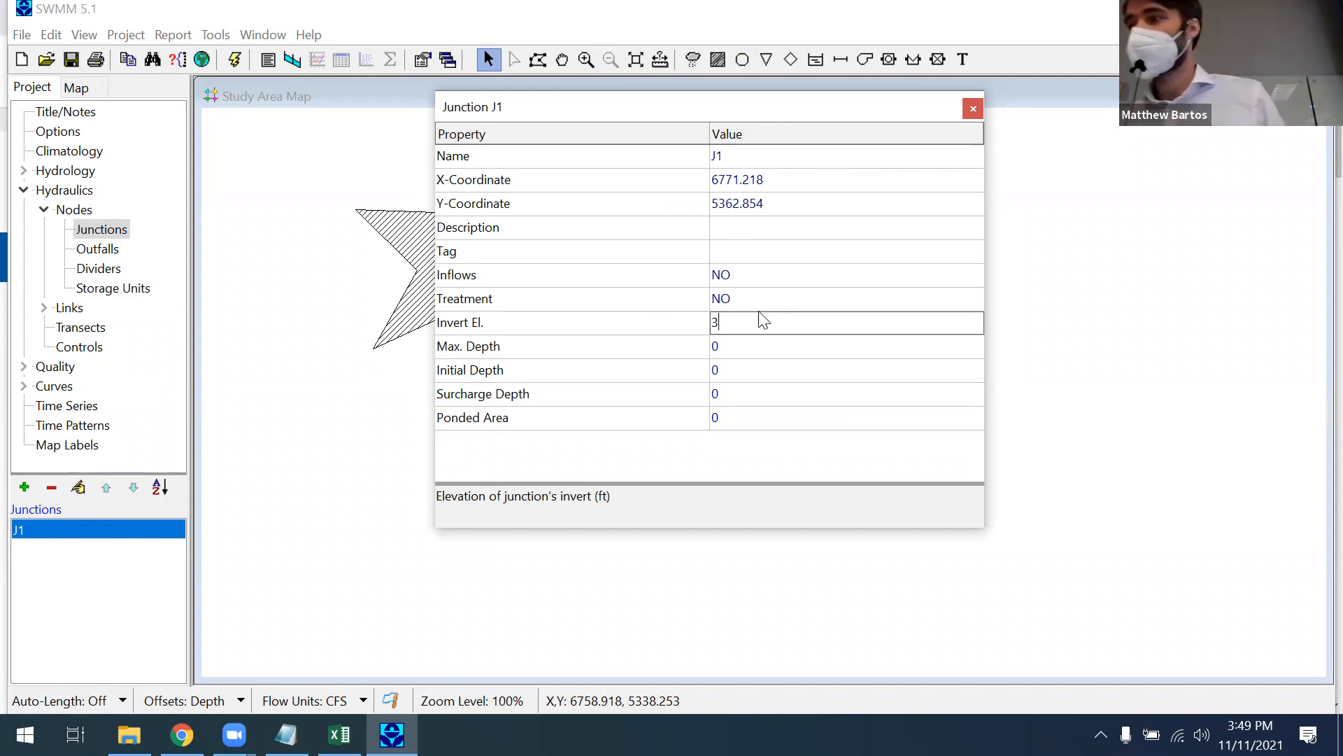
{"action": "left_click", "coordinate": [735, 345]}
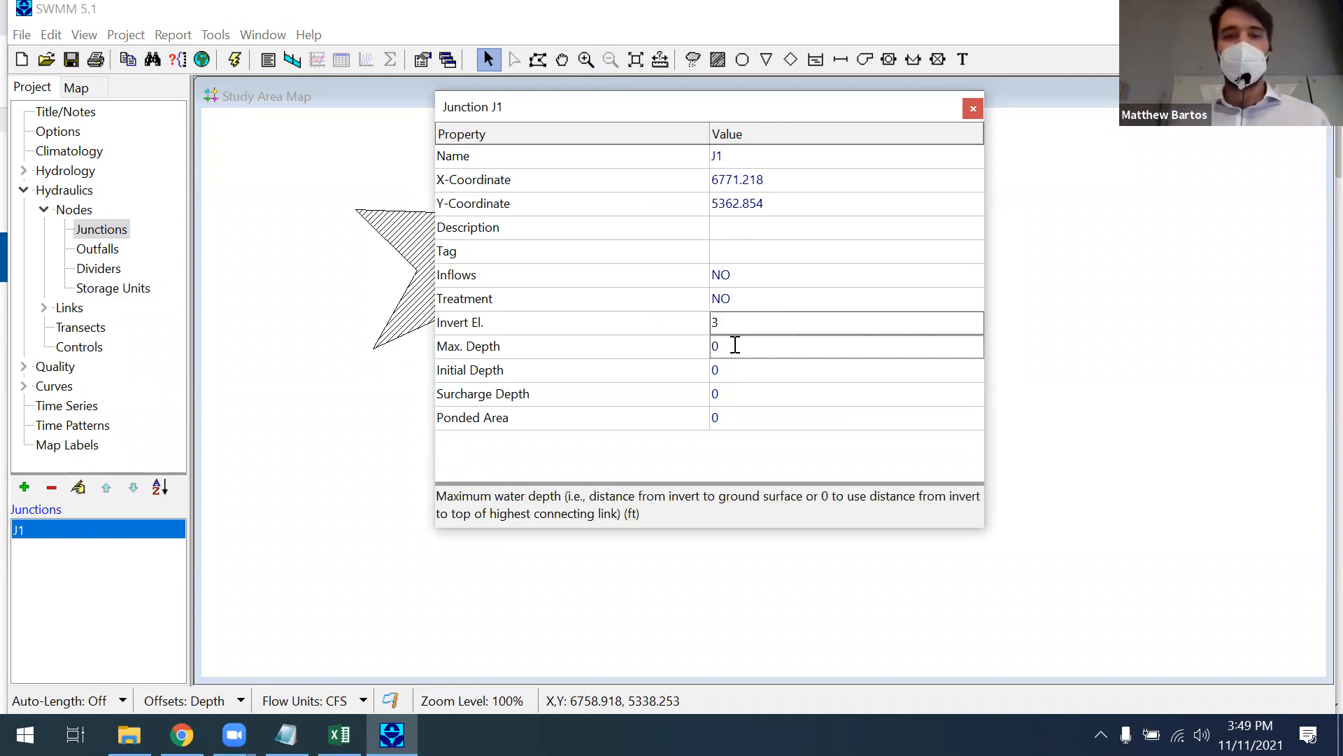
{"action": "type", "text": "10"}
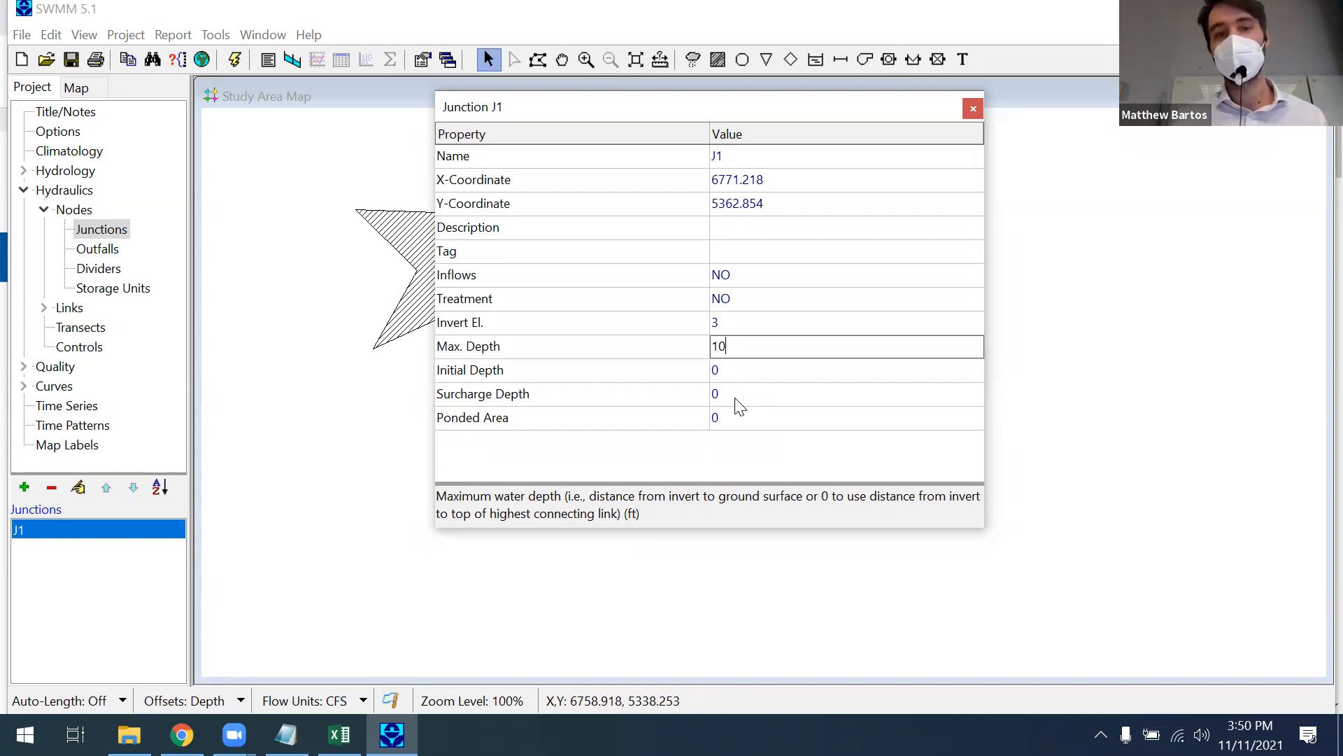
{"action": "left_click", "coordinate": [974, 107]}
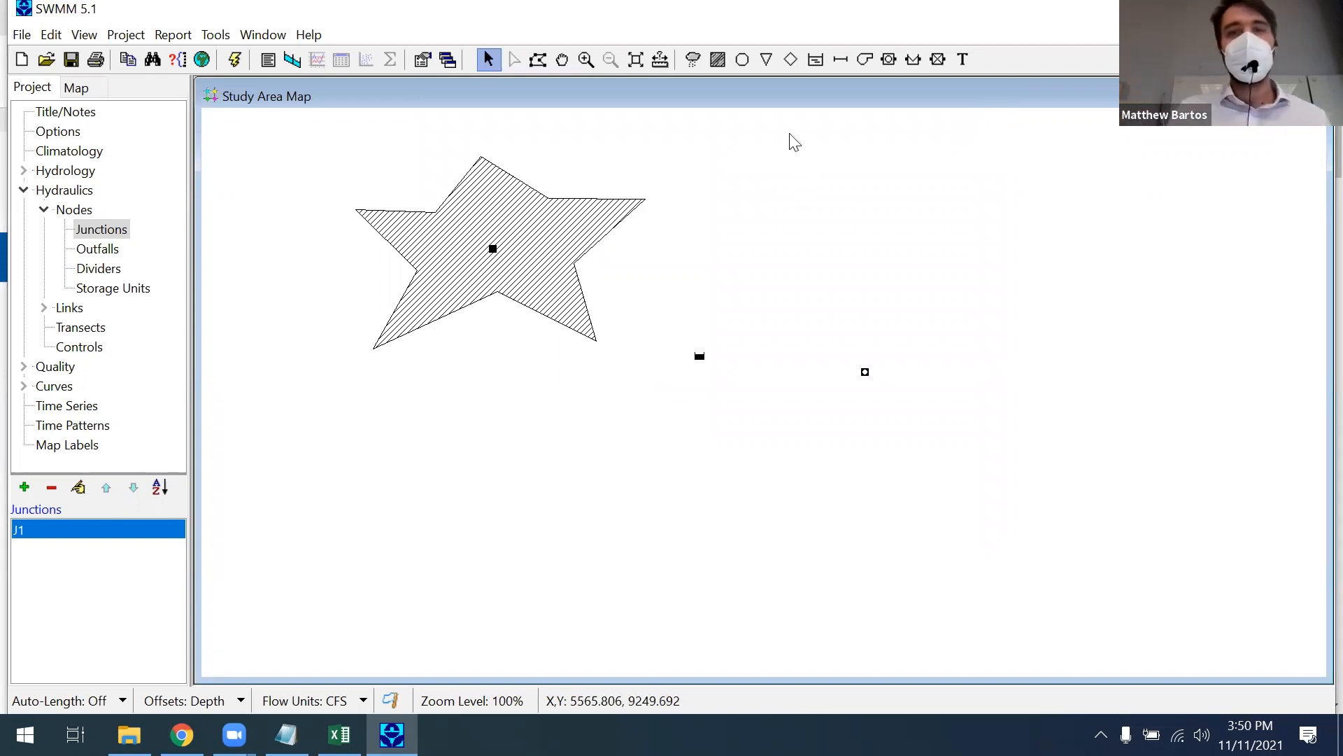
Step: Place an outfall east of junction J1 at about X 9625, Y 5486
{"action": "left_click", "coordinate": [767, 62]}
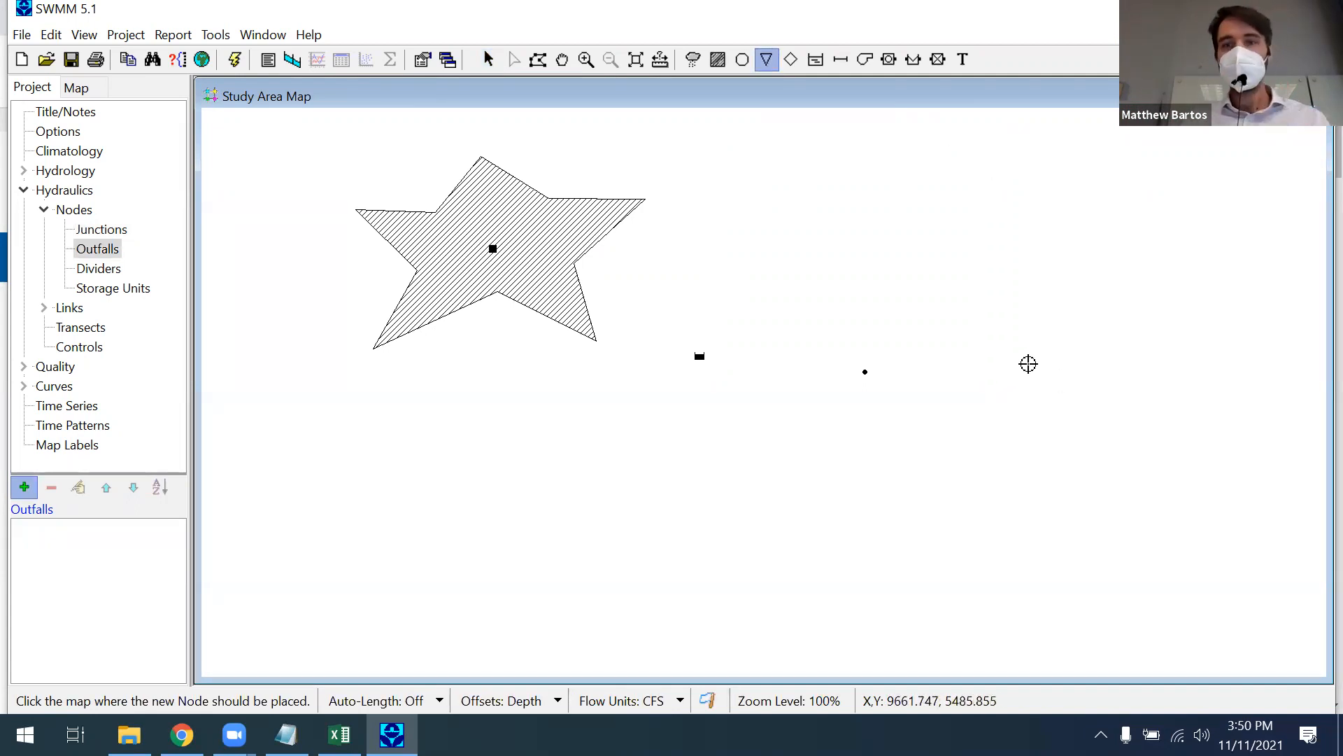
{"action": "left_click", "coordinate": [1027, 364]}
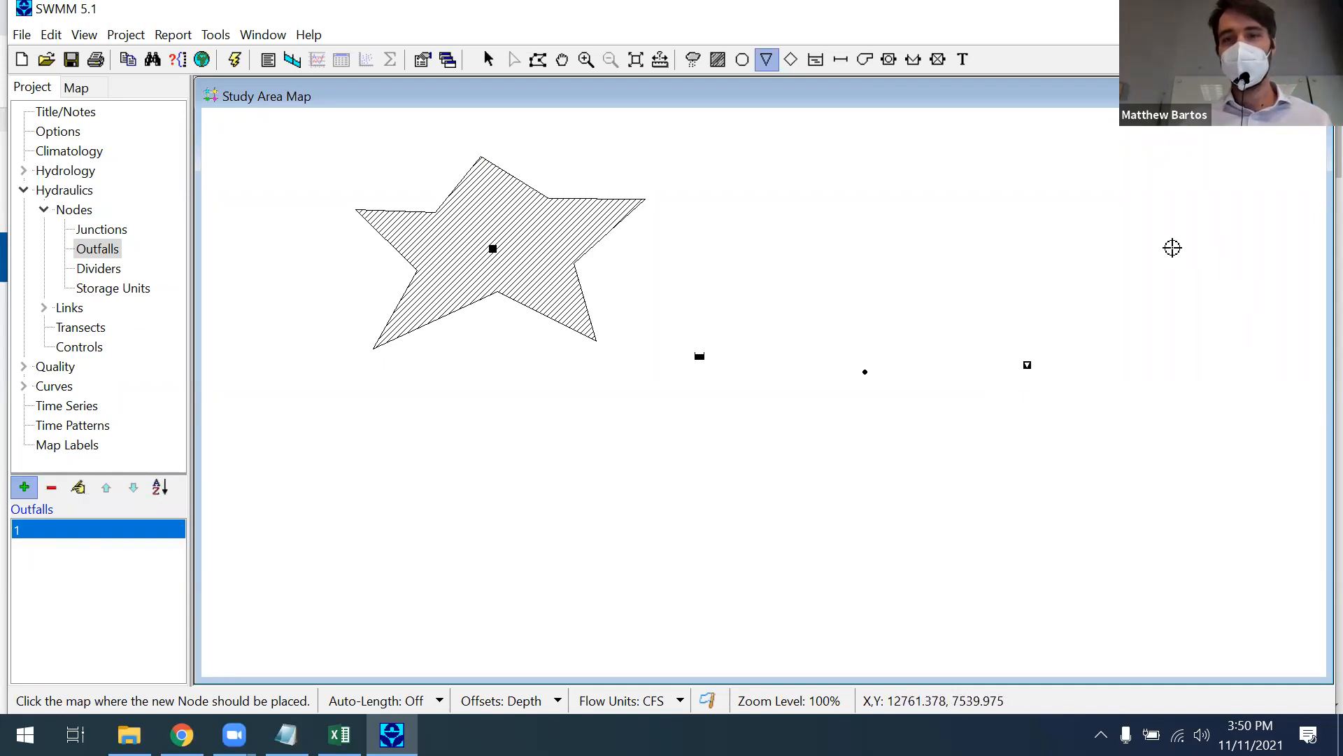
{"action": "left_click", "coordinate": [488, 61]}
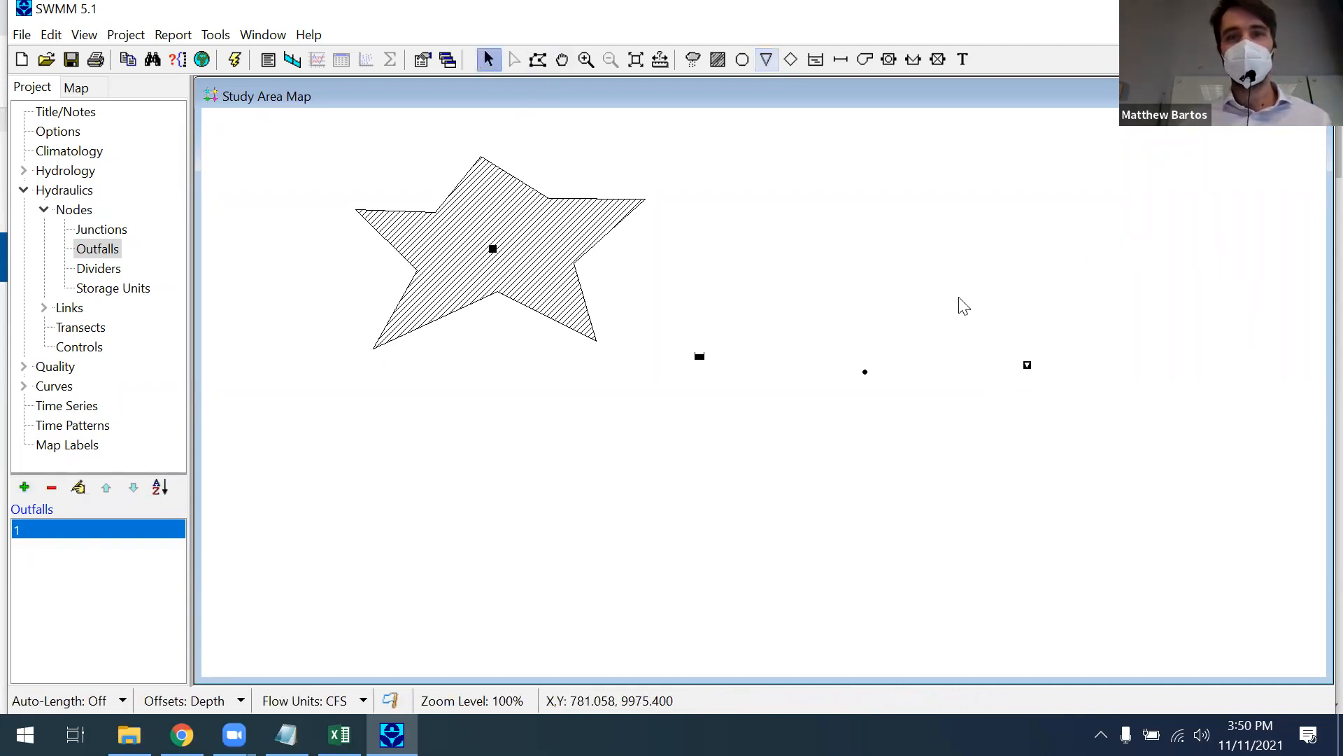
Step: Open the new outfall's properties and choose FREE as its boundary condition type
{"action": "double_click", "coordinate": [1028, 366]}
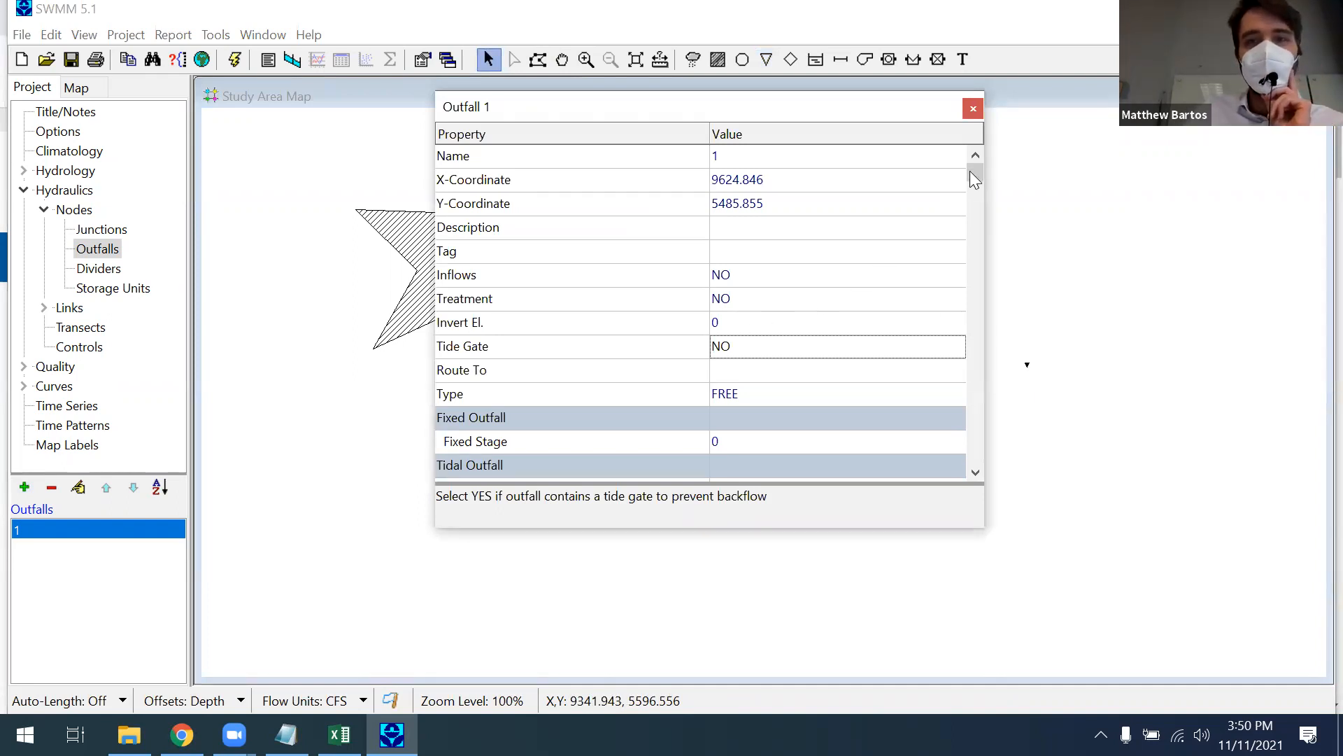
{"action": "left_click_drag", "start_coordinate": [973, 225], "coordinate": [971, 475]}
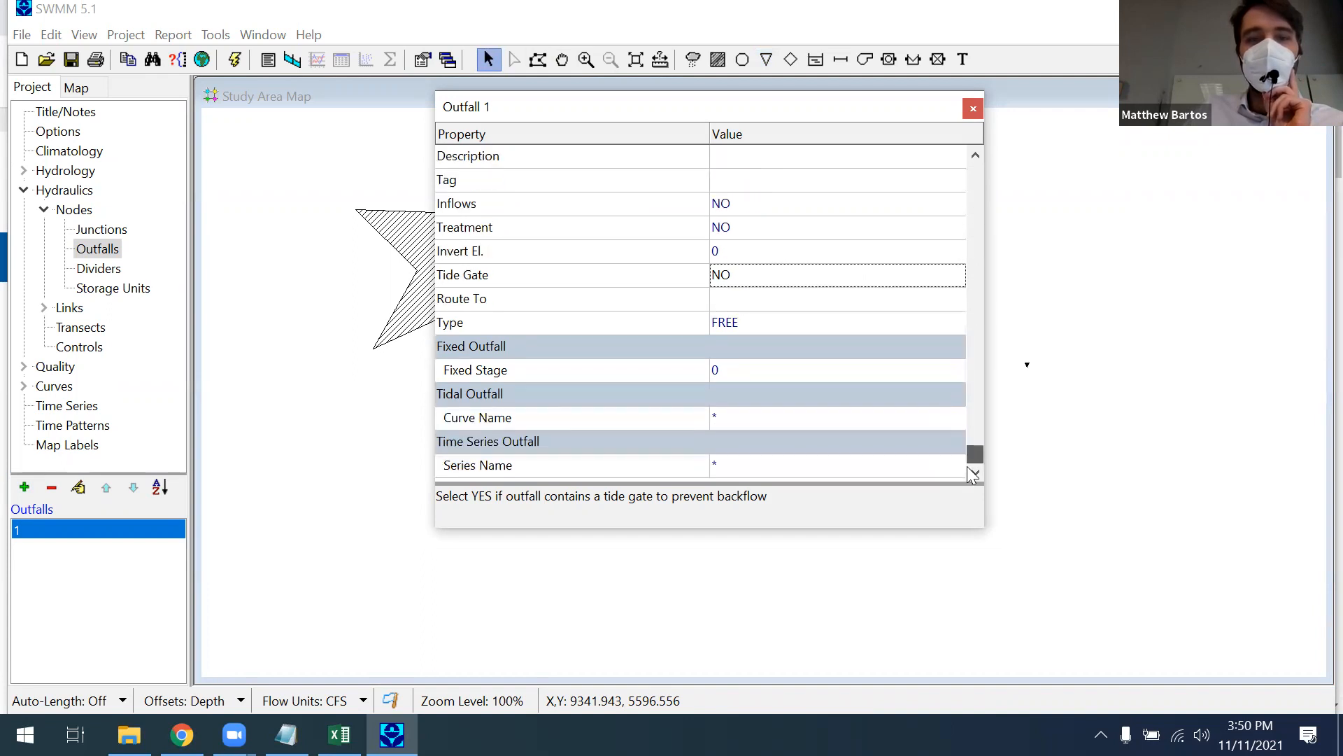
{"action": "left_click", "coordinate": [751, 321]}
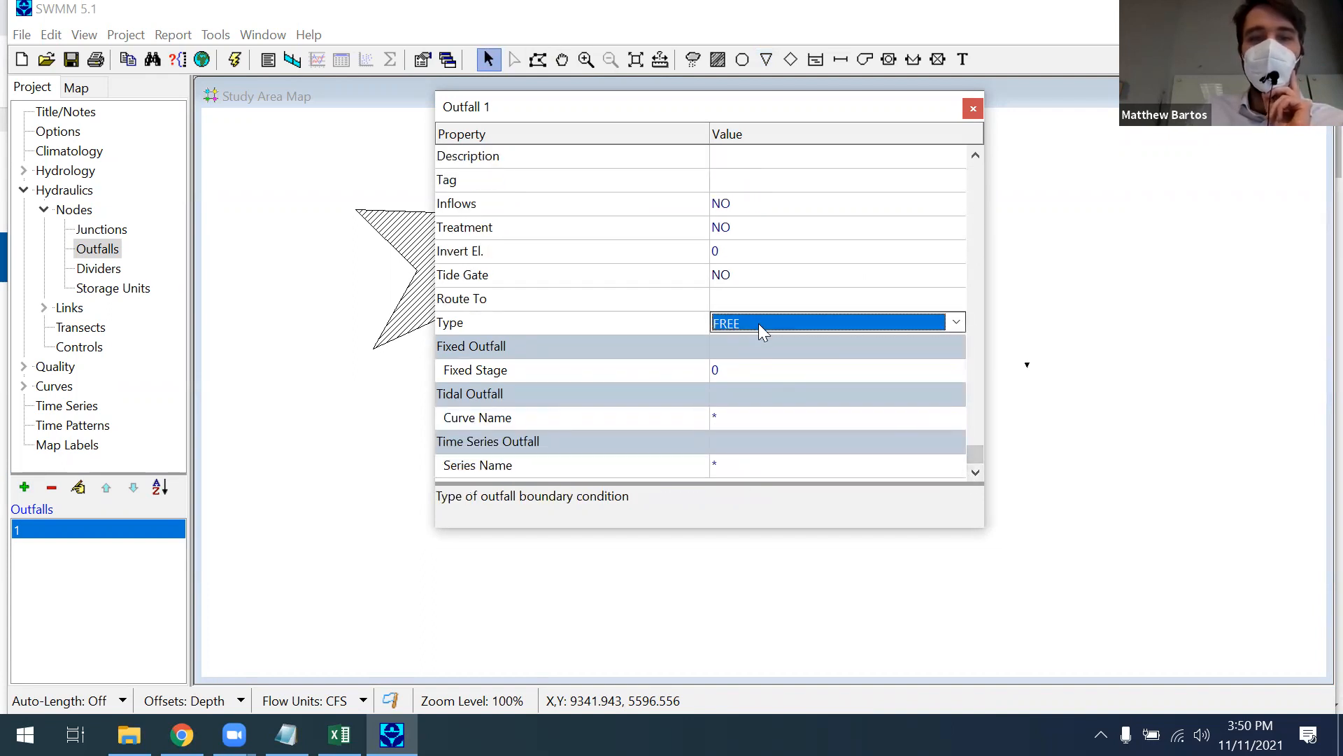
{"action": "left_click", "coordinate": [959, 322]}
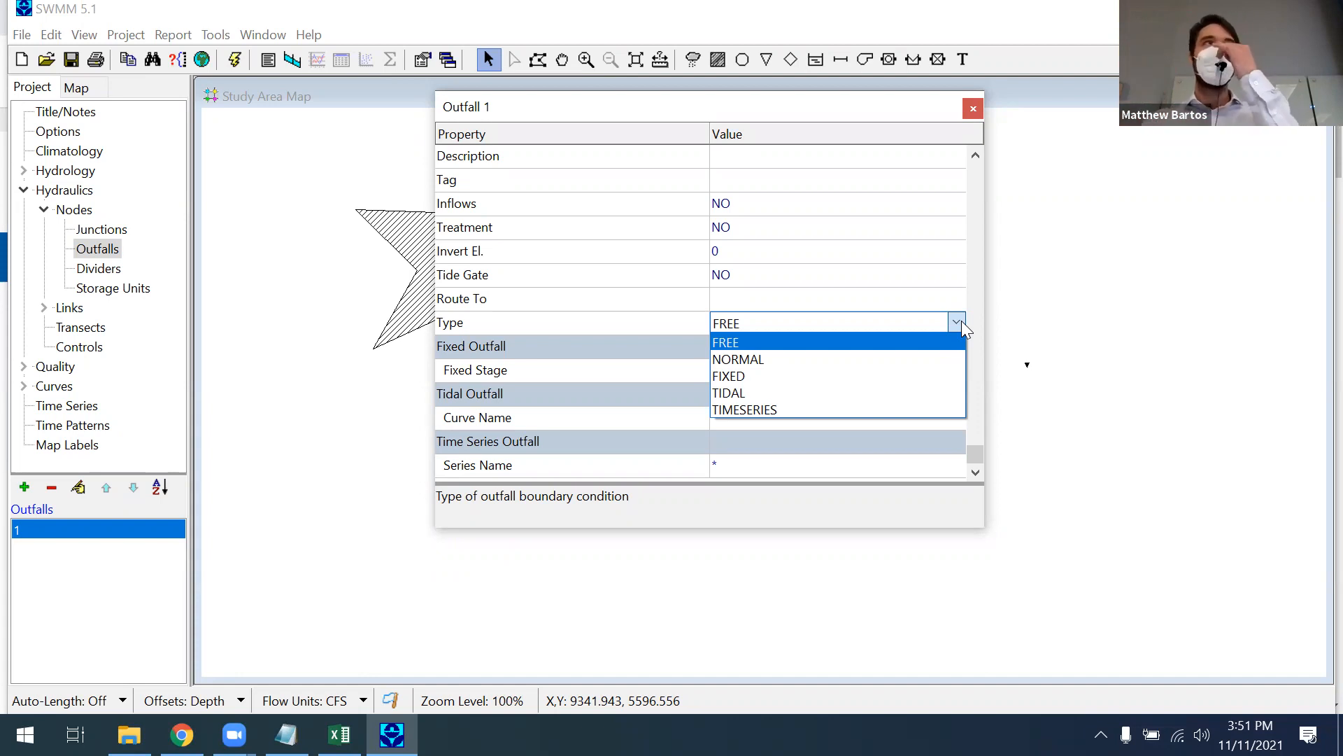
{"action": "left_click", "coordinate": [782, 342]}
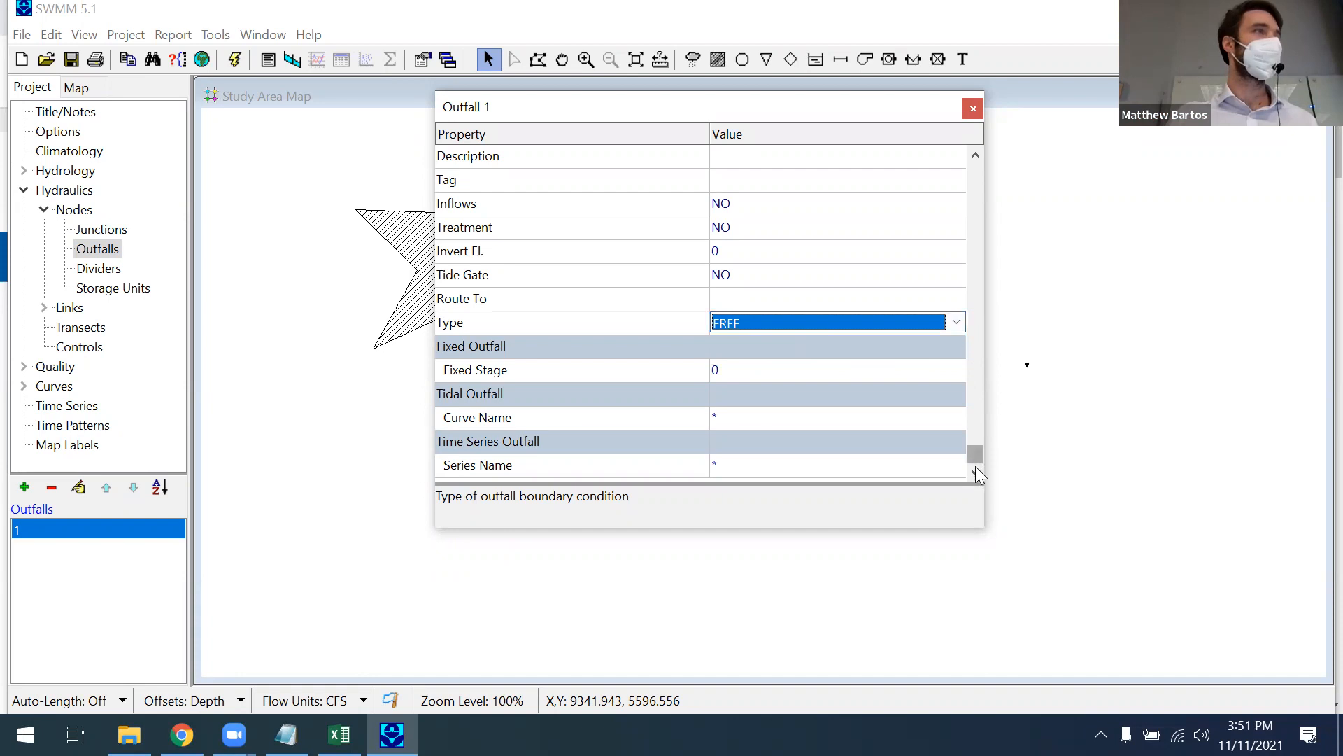
Step: Name the outfall O1 and close its properties
{"action": "left_click", "coordinate": [975, 375]}
{"action": "left_click", "coordinate": [732, 158]}
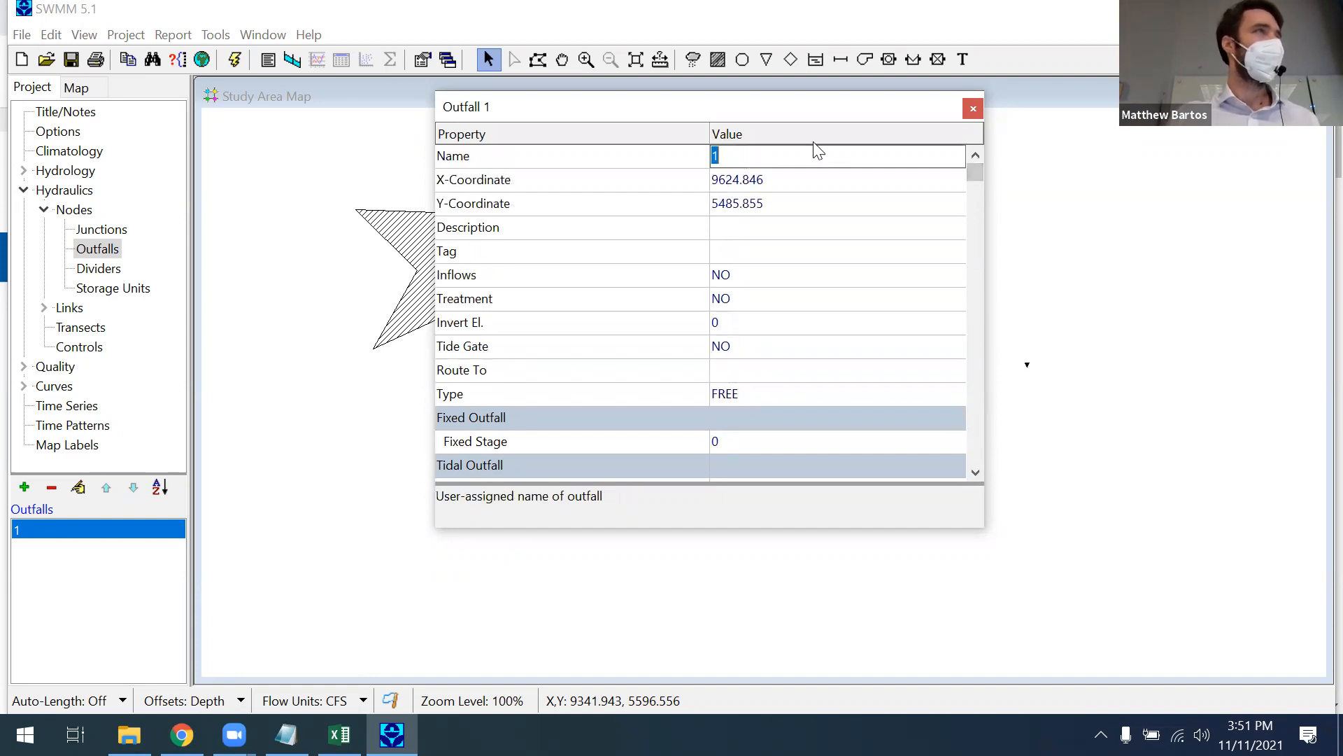
{"action": "type", "text": "O"}
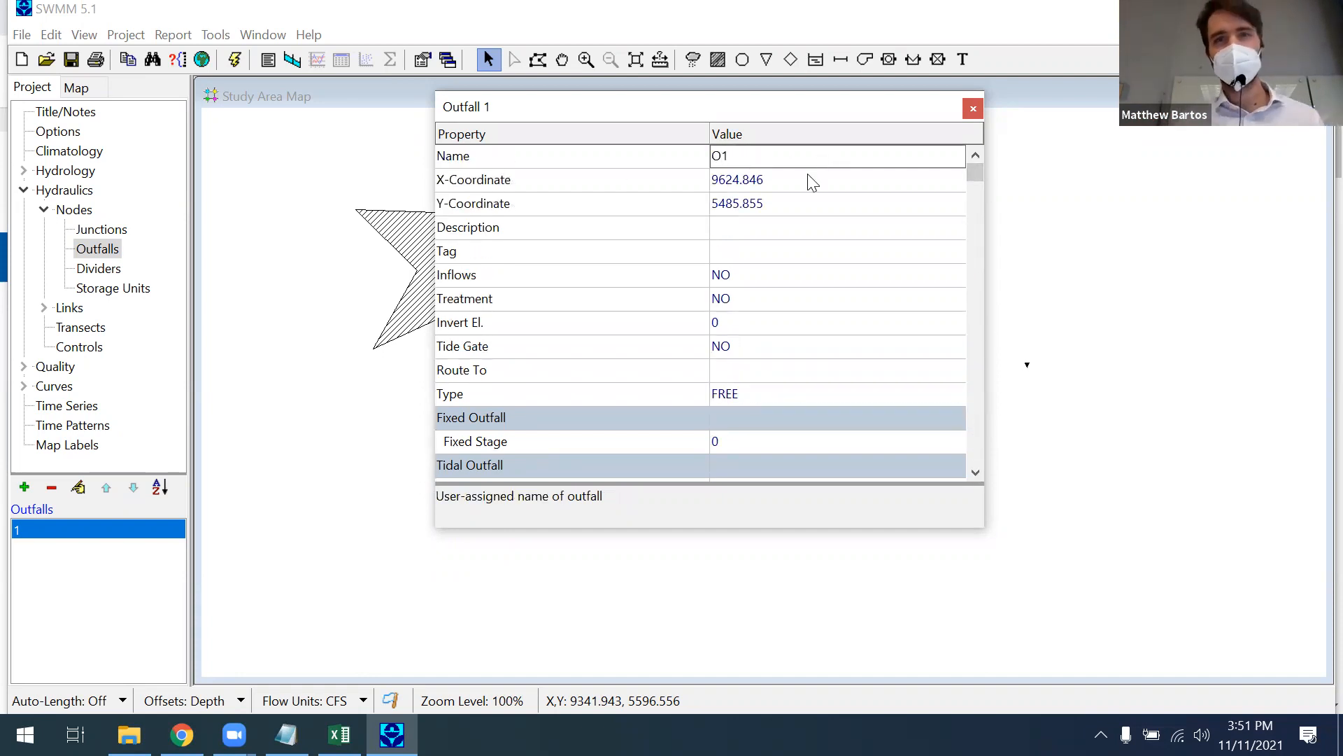
{"action": "left_click", "coordinate": [761, 231]}
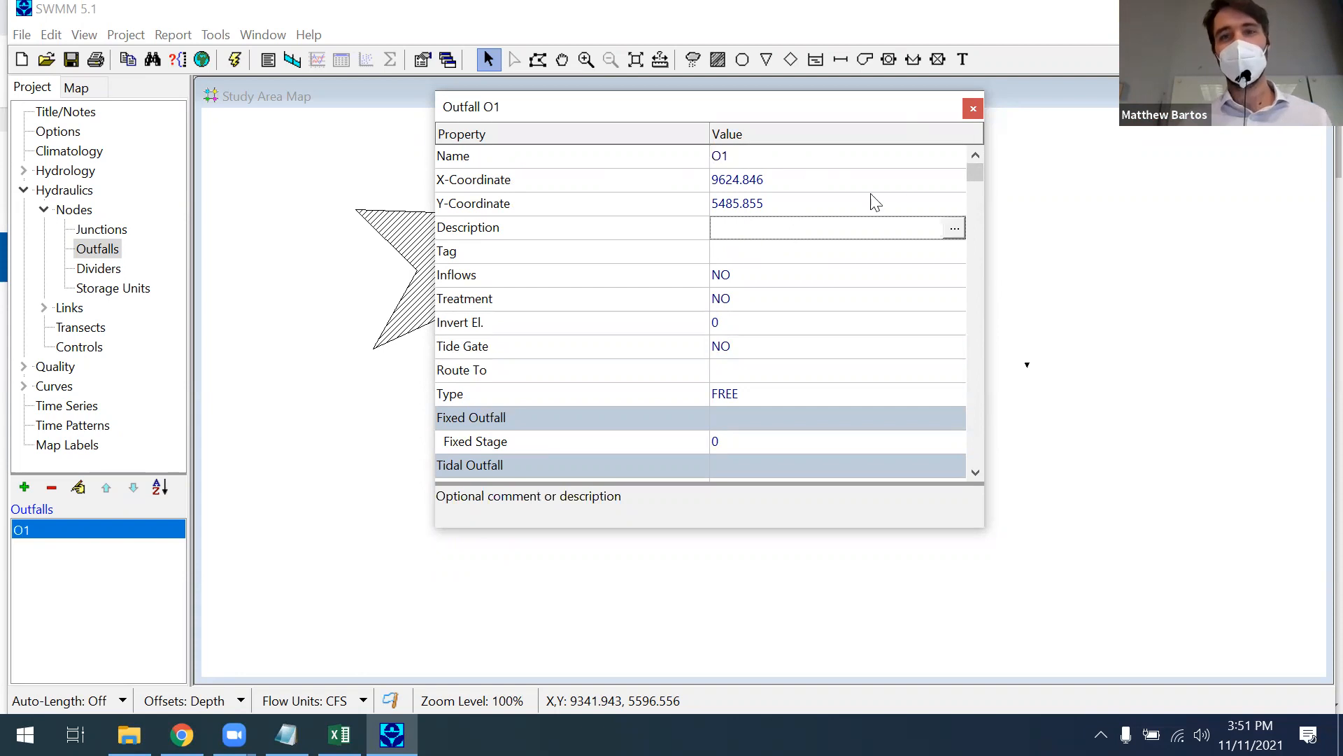
{"action": "left_click", "coordinate": [974, 109]}
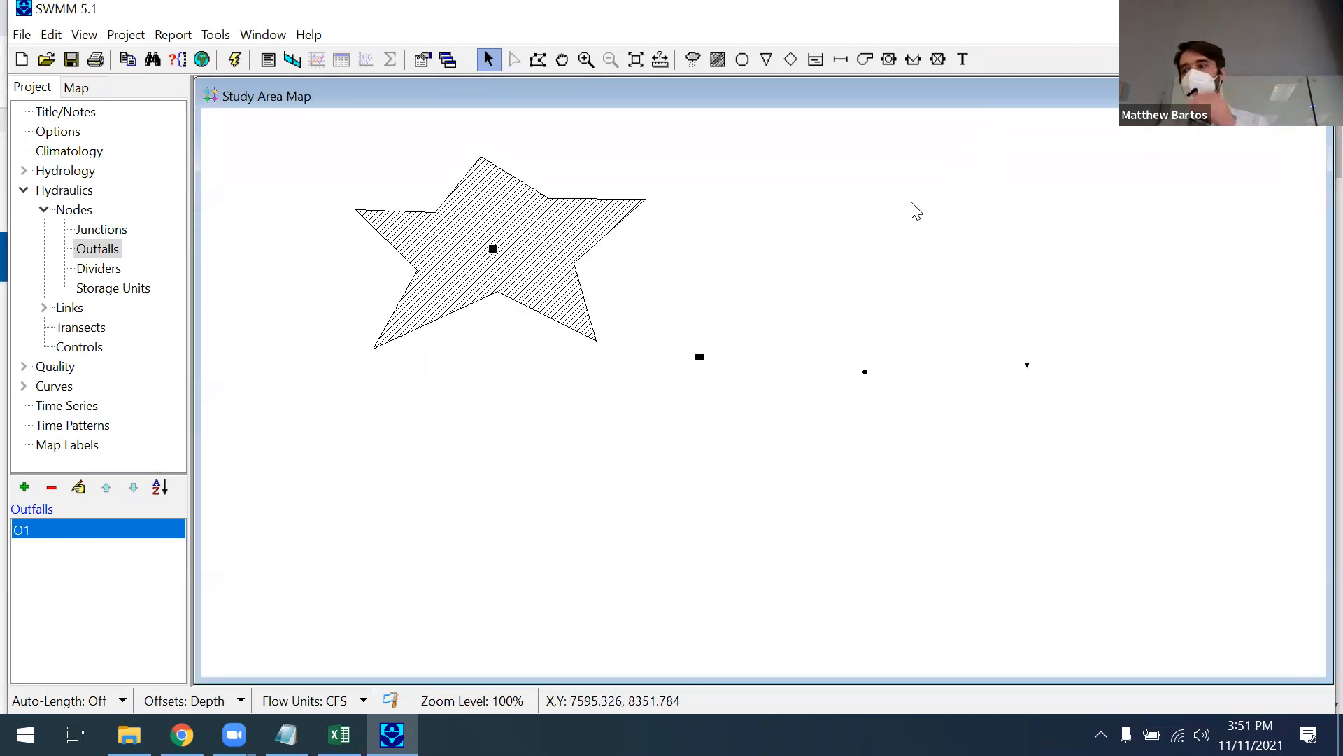
Step: Set storage unit ST1 as the outlet of subcatchment S1 and close the subcatchment's properties
{"action": "left_click", "coordinate": [492, 250]}
{"action": "double_click", "coordinate": [493, 251]}
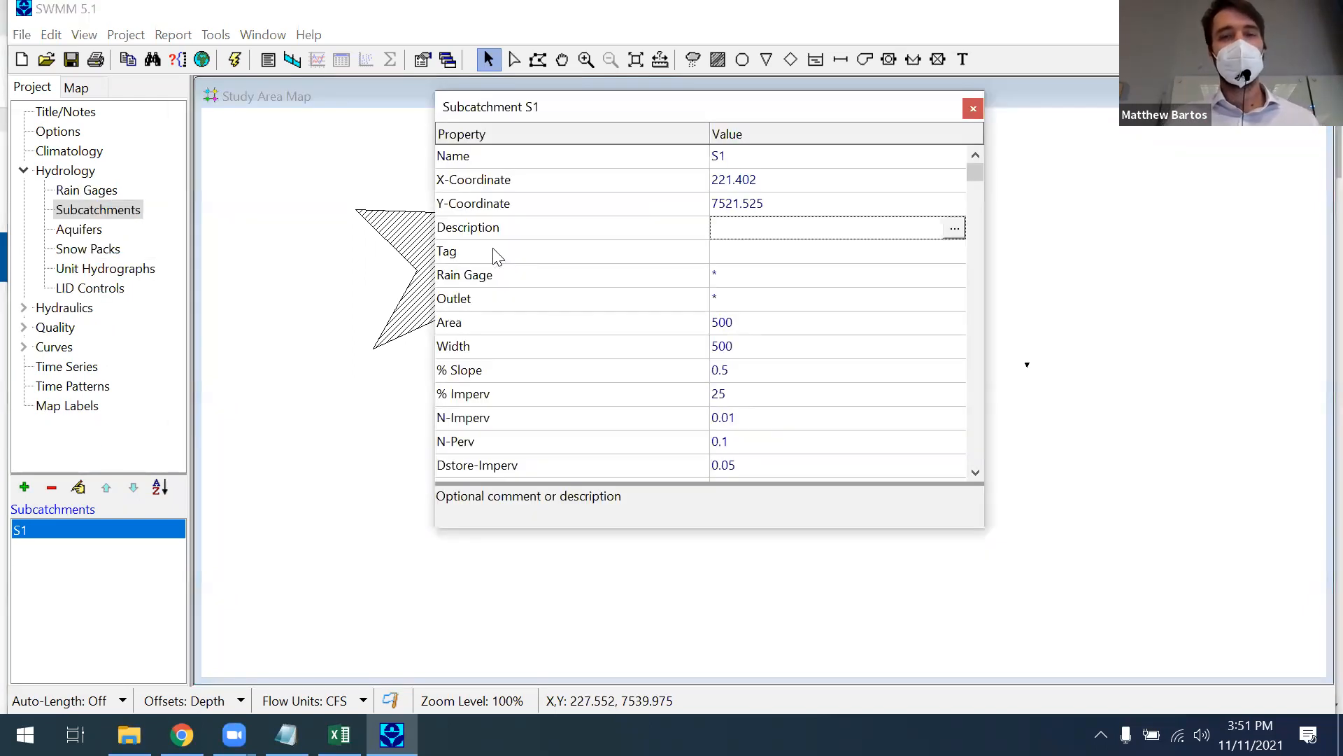
{"action": "left_click", "coordinate": [740, 300]}
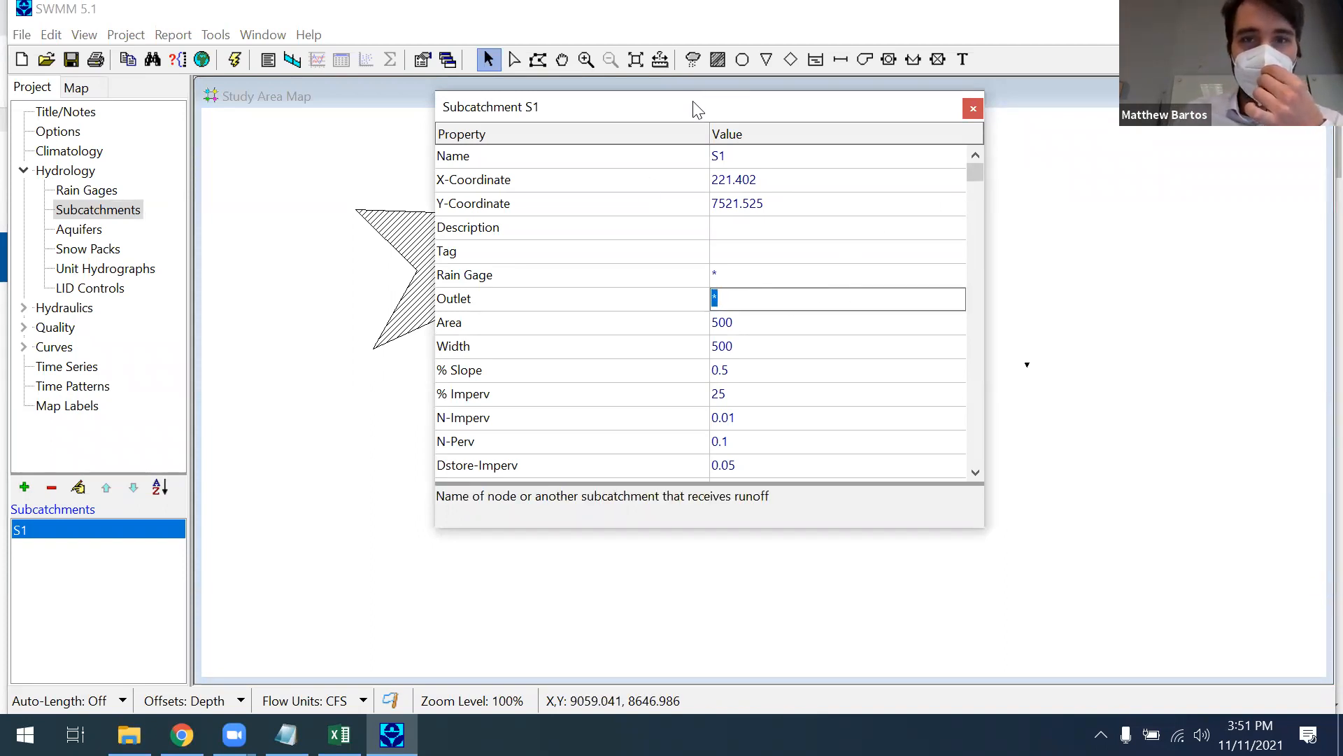
{"action": "left_click_drag", "start_coordinate": [698, 110], "coordinate": [815, 156]}
{"action": "type", "text": "ST1"}
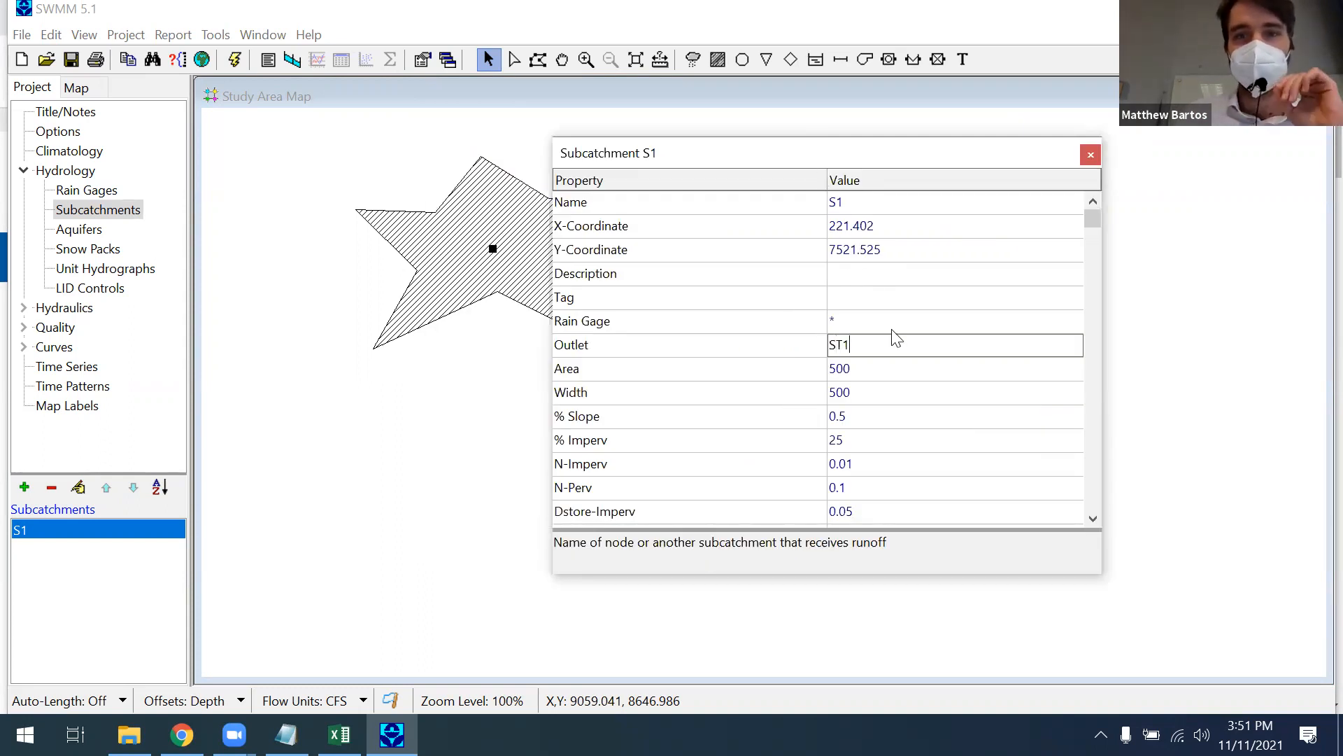
{"action": "left_click", "coordinate": [858, 275]}
{"action": "left_click", "coordinate": [1091, 155]}
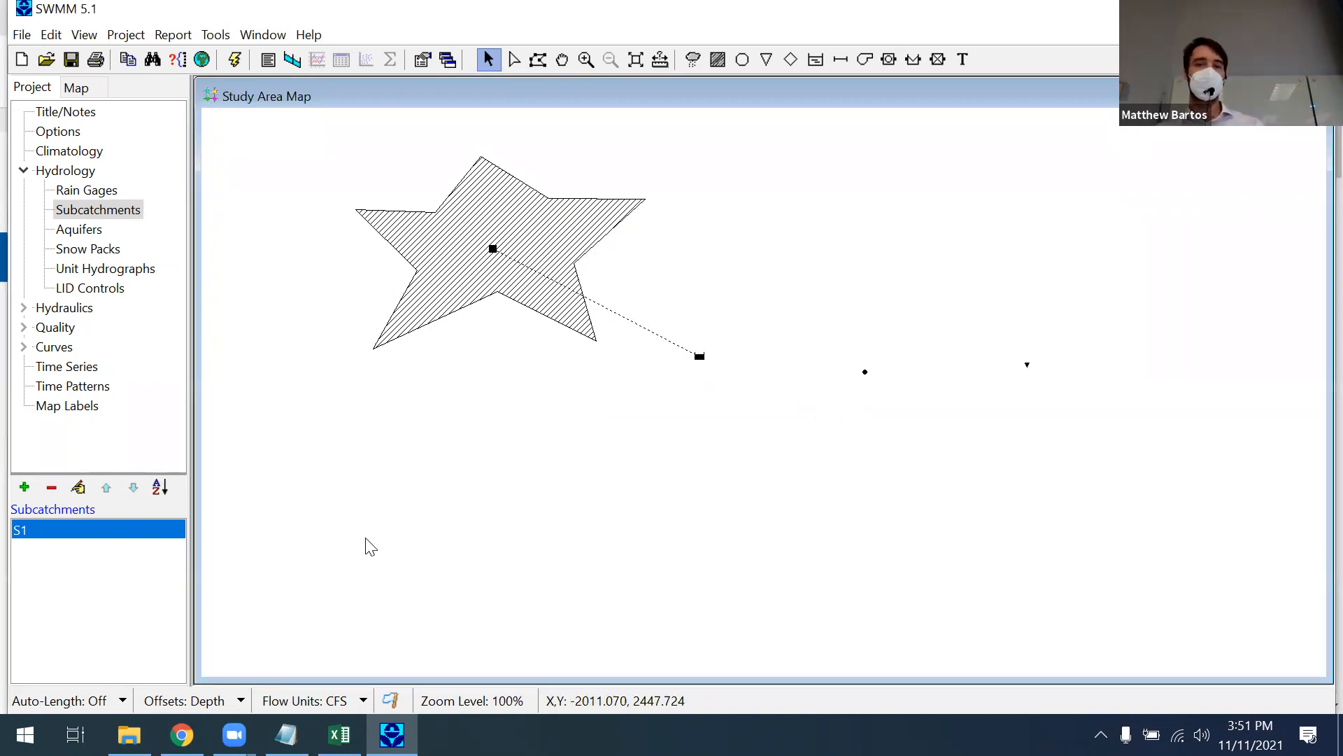
Step: Reopen subcatchment S1's properties to review its outlet assignment alongside the map, and close them
{"action": "double_click", "coordinate": [495, 254]}
{"action": "left_click", "coordinate": [883, 343]}
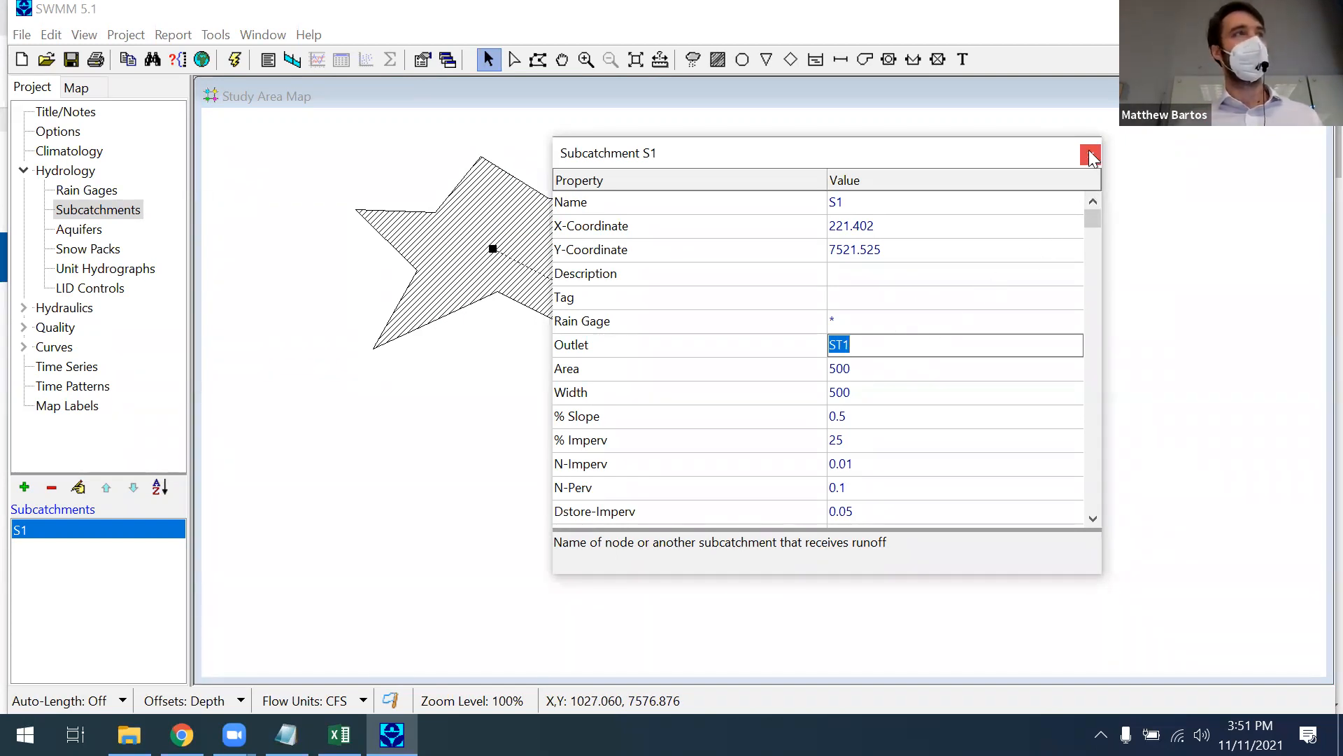
{"action": "left_click_drag", "start_coordinate": [981, 165], "coordinate": [992, 170]}
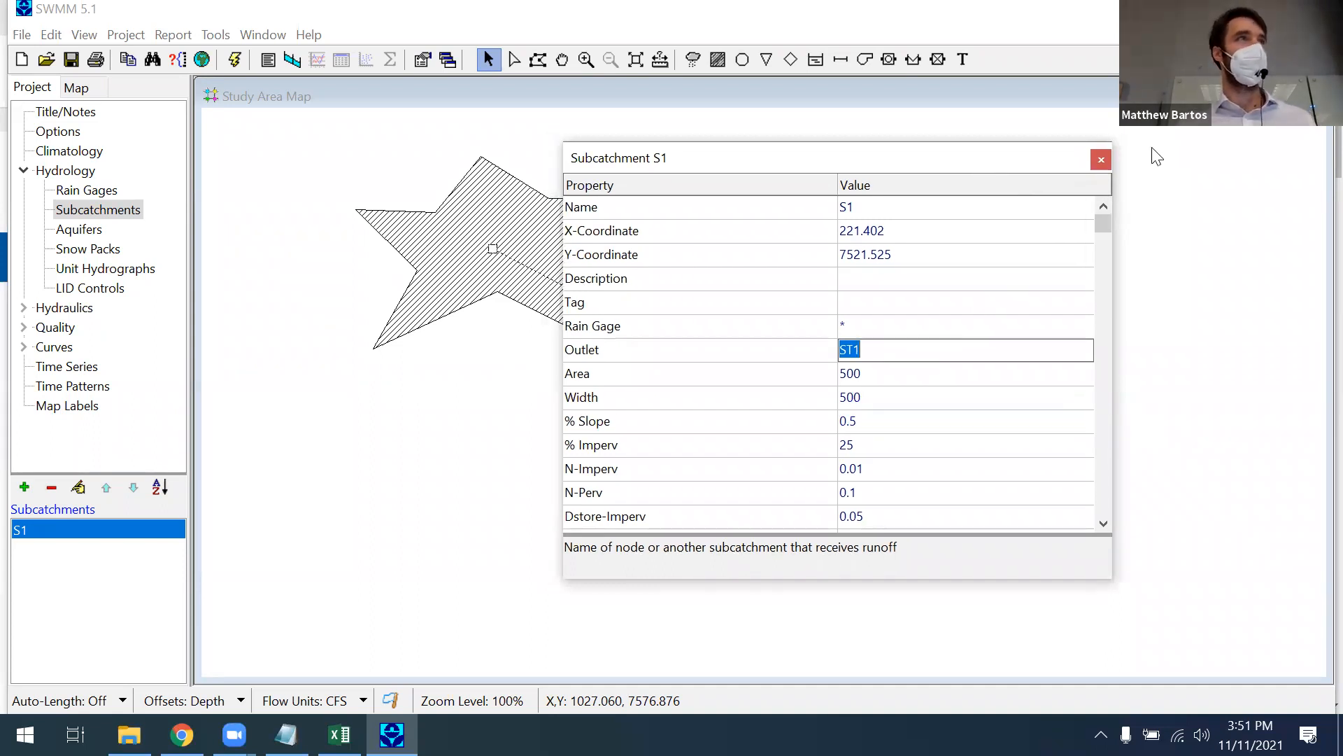
{"action": "left_click_drag", "start_coordinate": [992, 169], "coordinate": [1246, 149]}
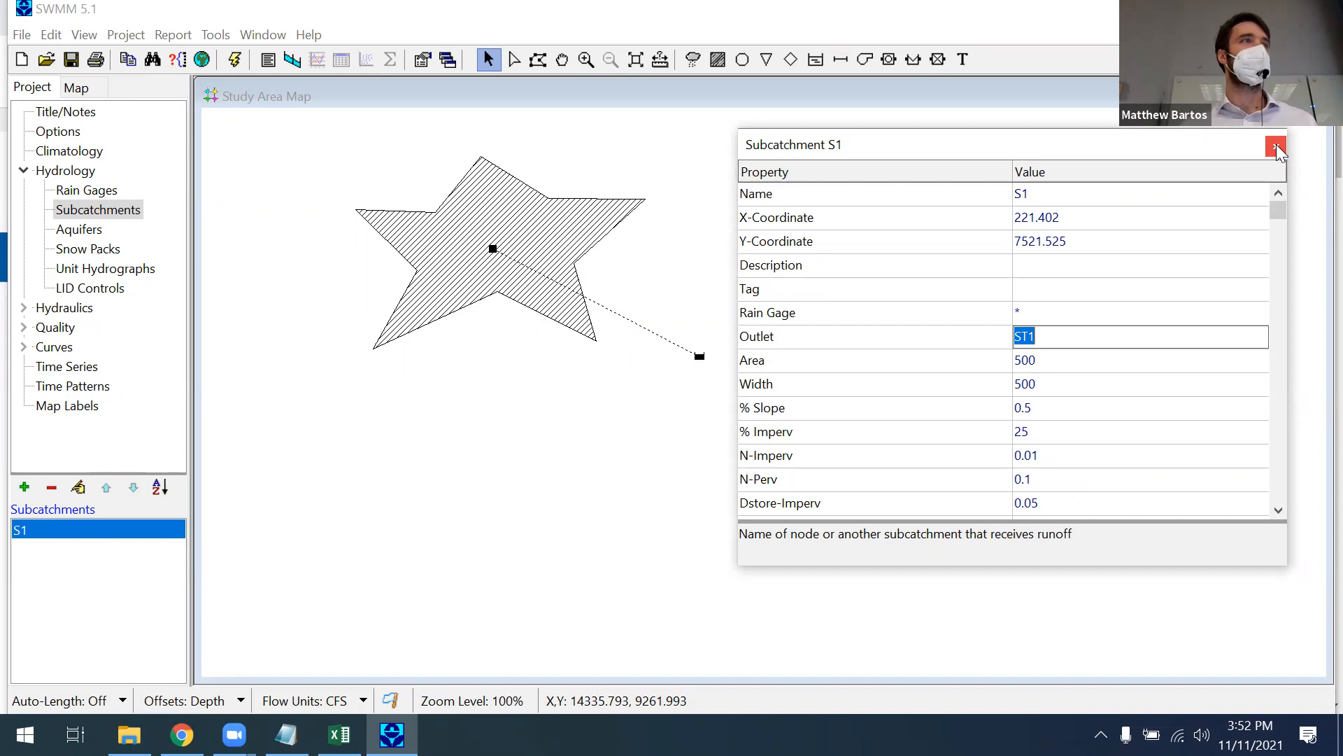
{"action": "left_click", "coordinate": [1276, 145]}
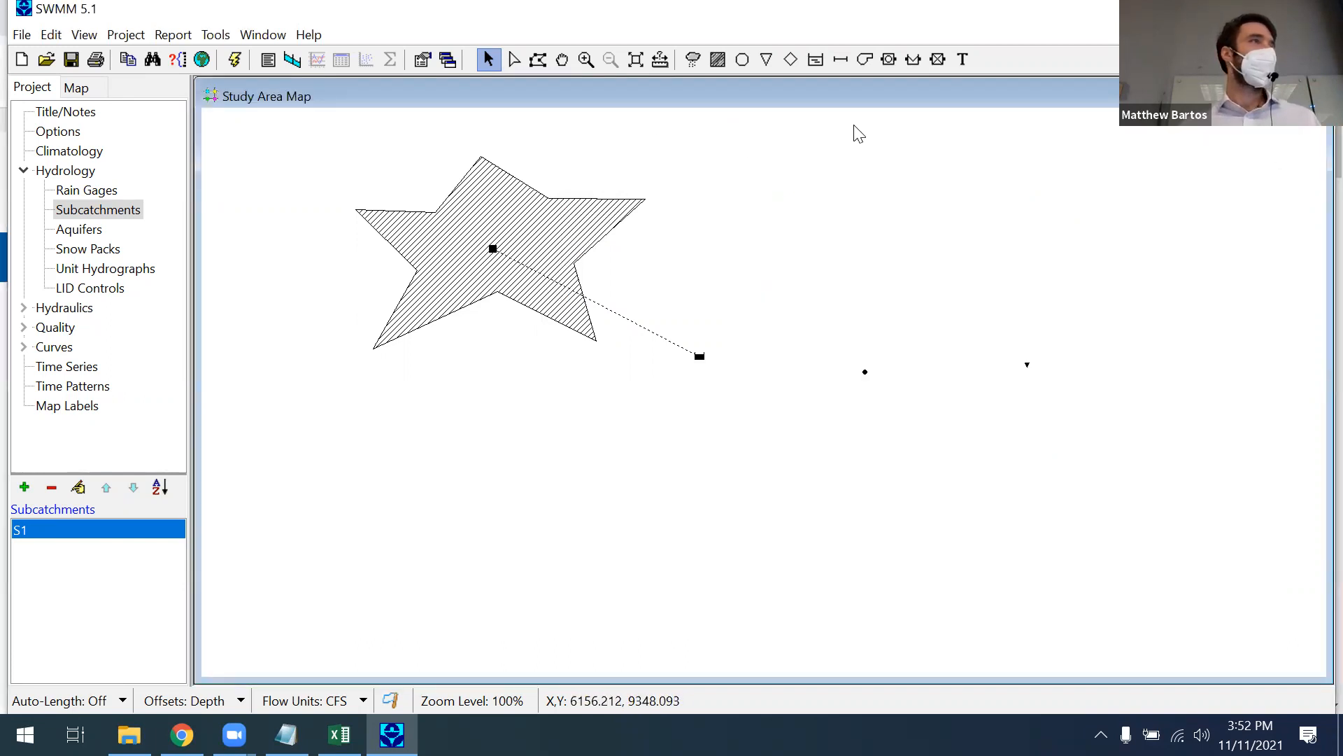
{"action": "left_click", "coordinate": [842, 59]}
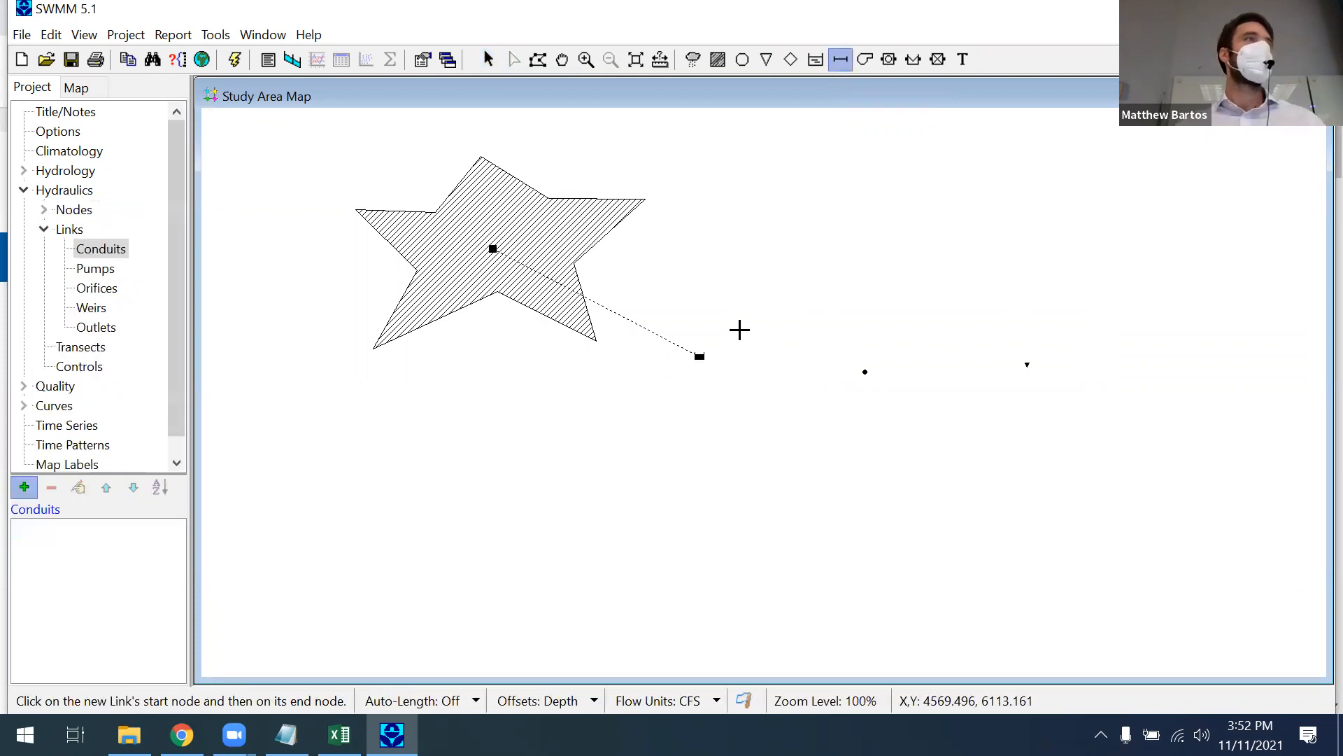
{"action": "left_click", "coordinate": [699, 355]}
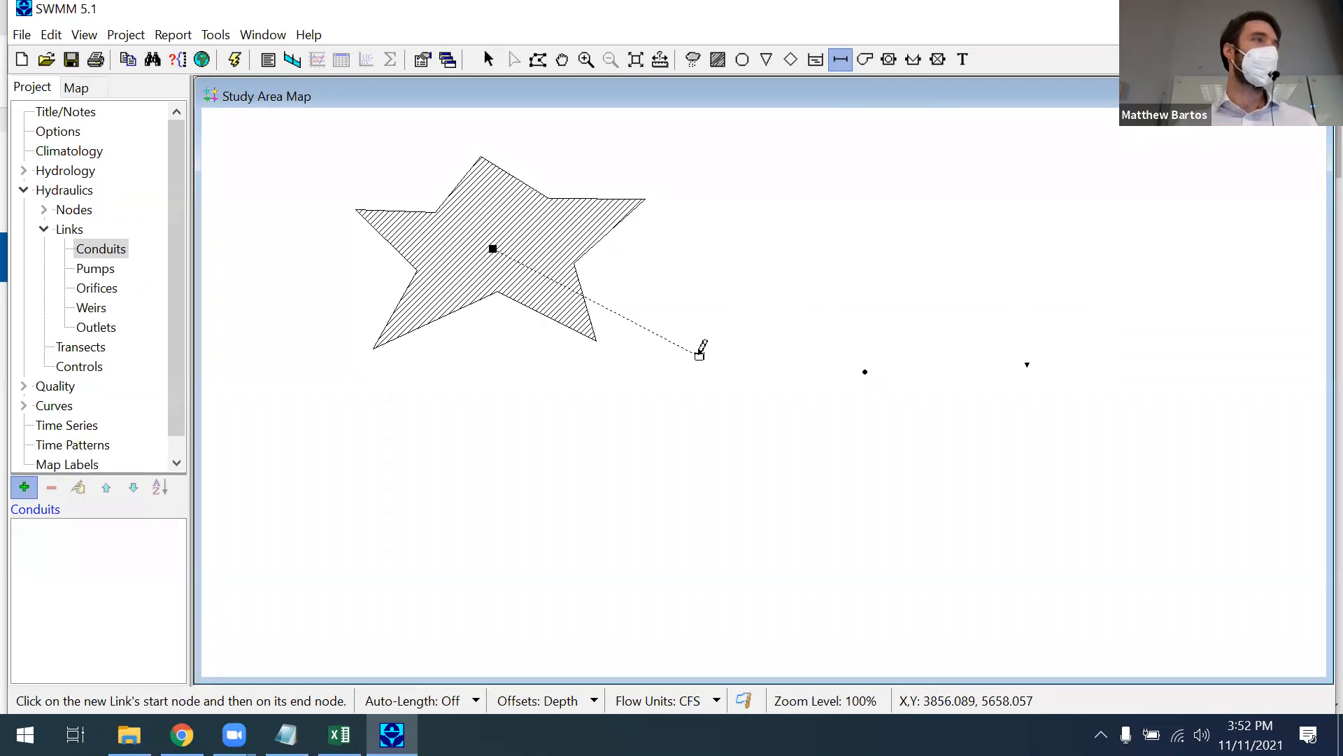
{"action": "left_click", "coordinate": [866, 371]}
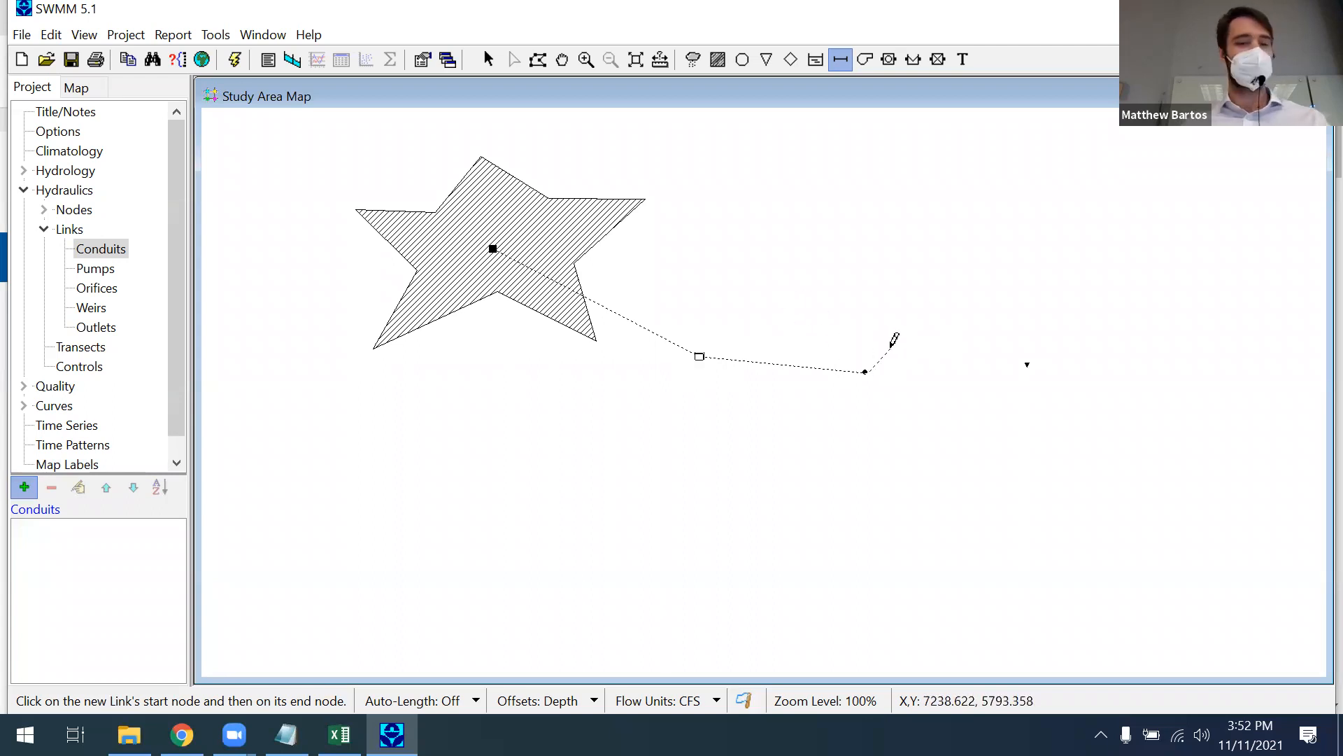
{"action": "right_click", "coordinate": [890, 347]}
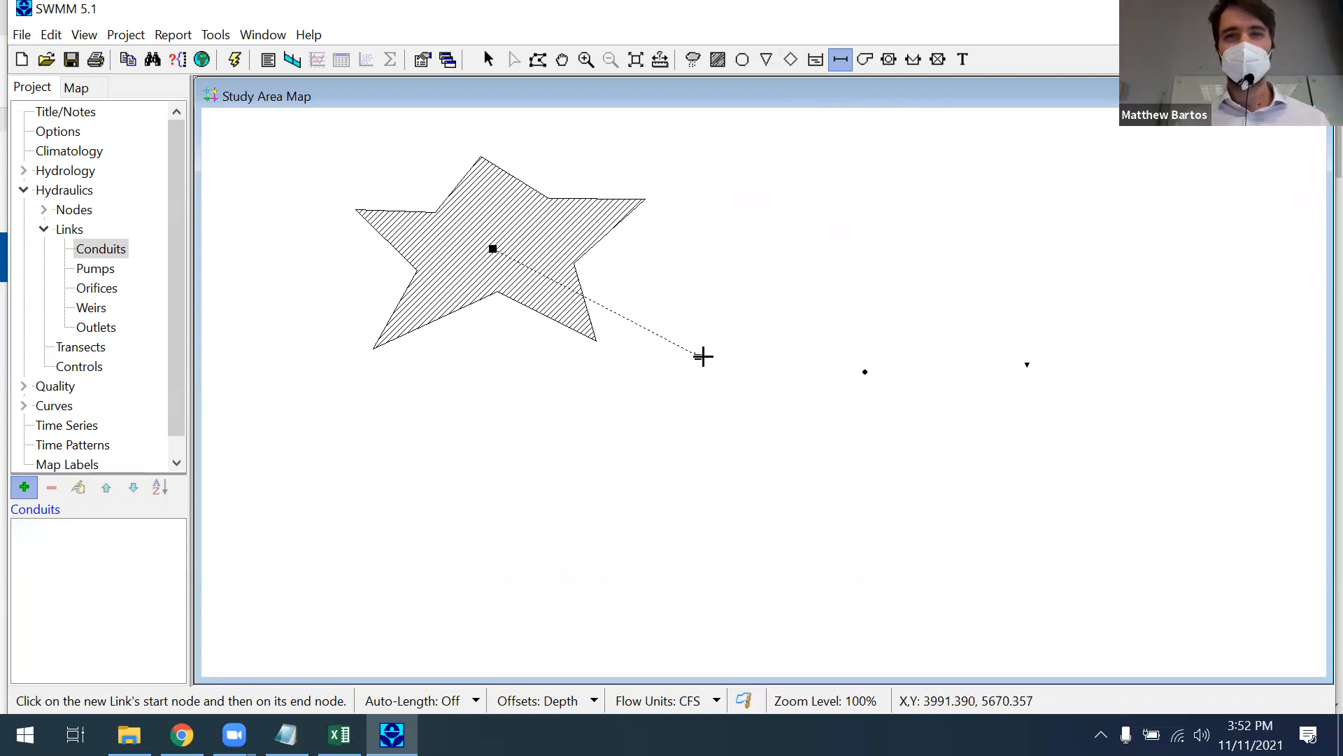
Step: Draw a straight conduit from storage unit ST1 to junction J1
{"action": "left_click", "coordinate": [699, 356]}
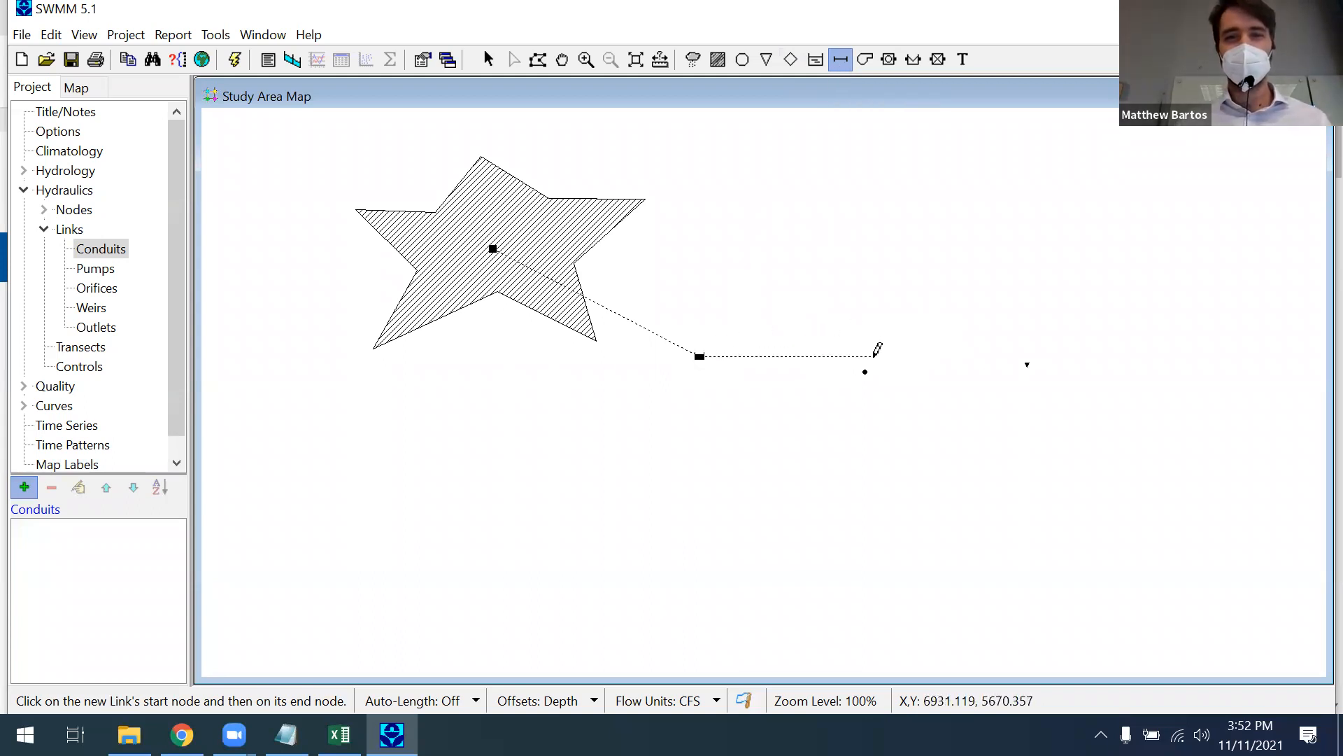
{"action": "left_click", "coordinate": [866, 370]}
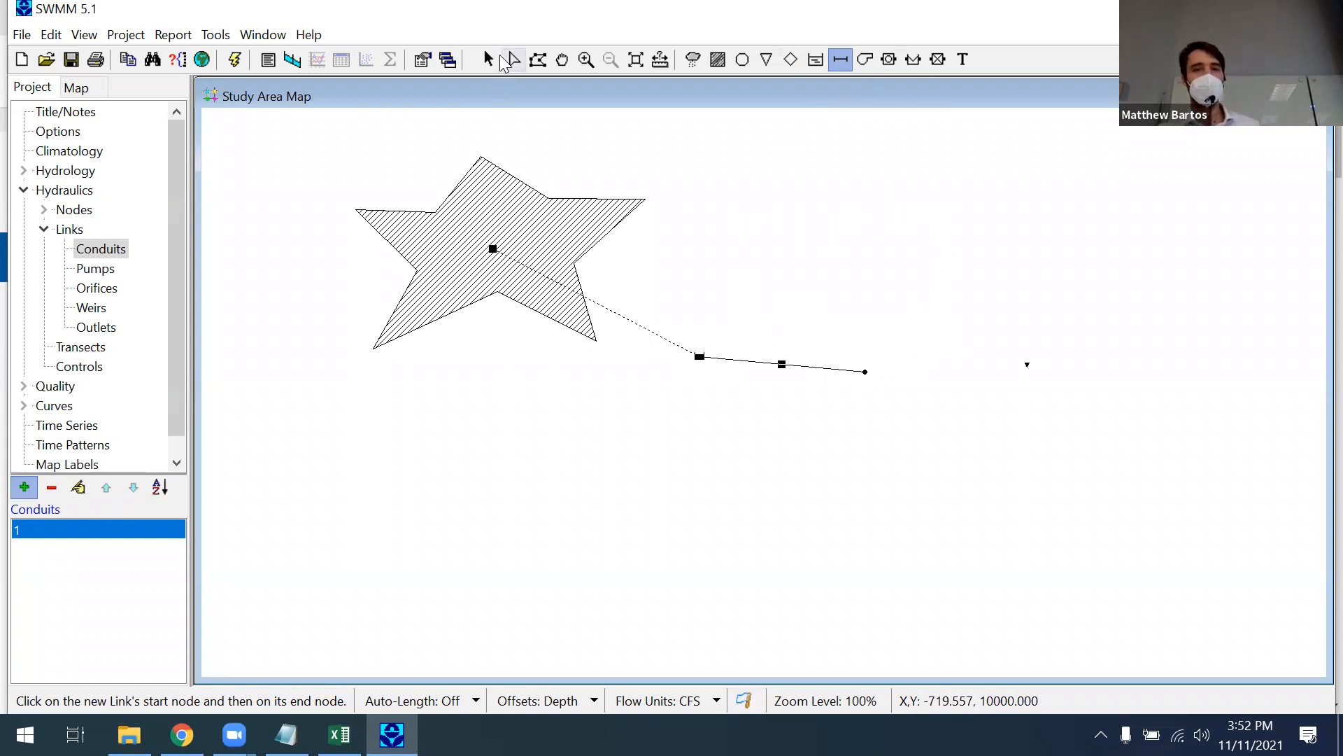
{"action": "left_click", "coordinate": [488, 59]}
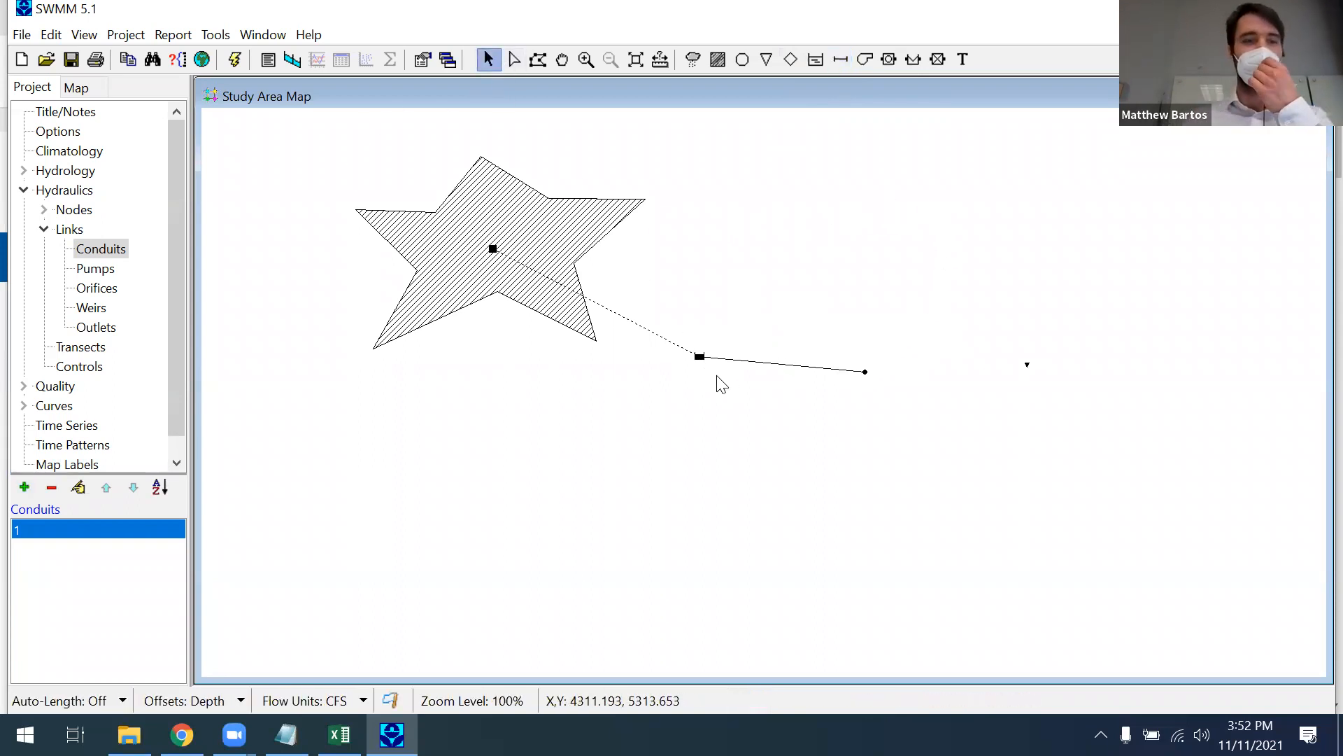
Step: Open the properties of the conduit between ST1 and J1 and name it C1
{"action": "double_click", "coordinate": [783, 364]}
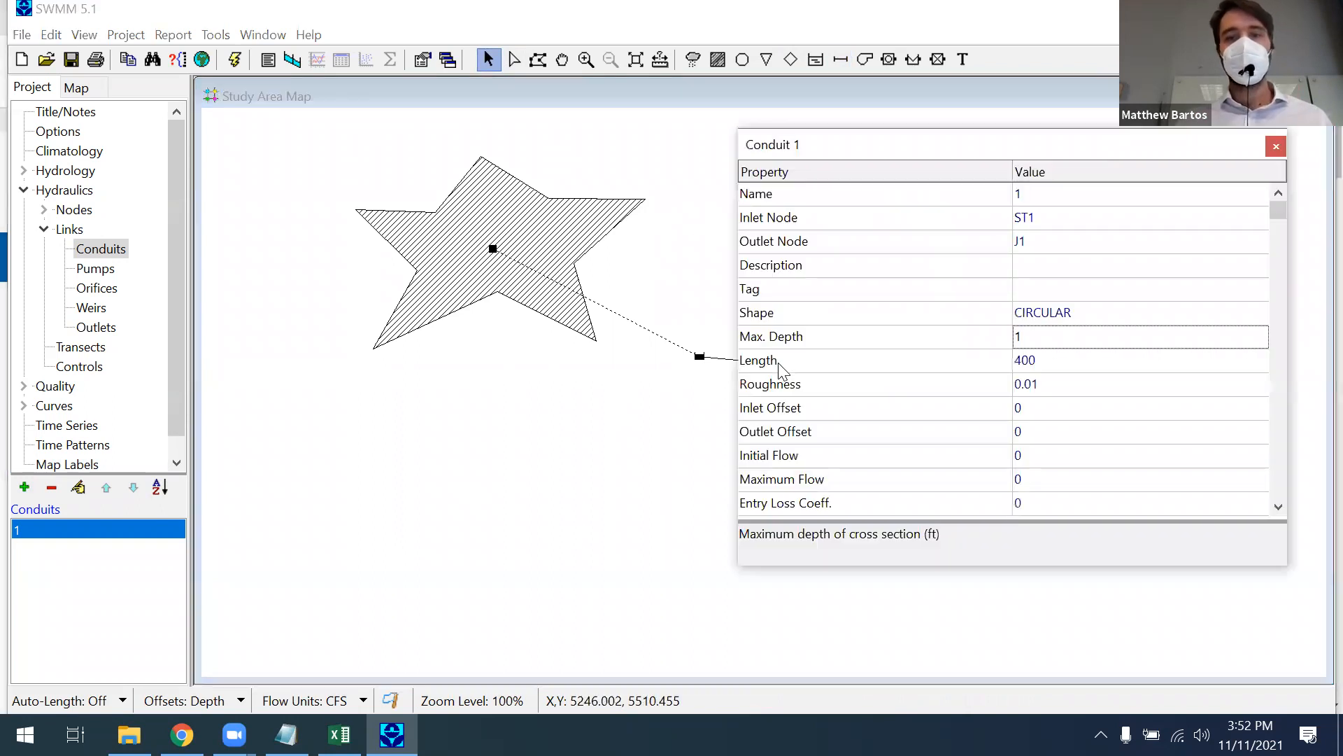
{"action": "left_click", "coordinate": [1039, 199]}
{"action": "type", "text": "C1"}
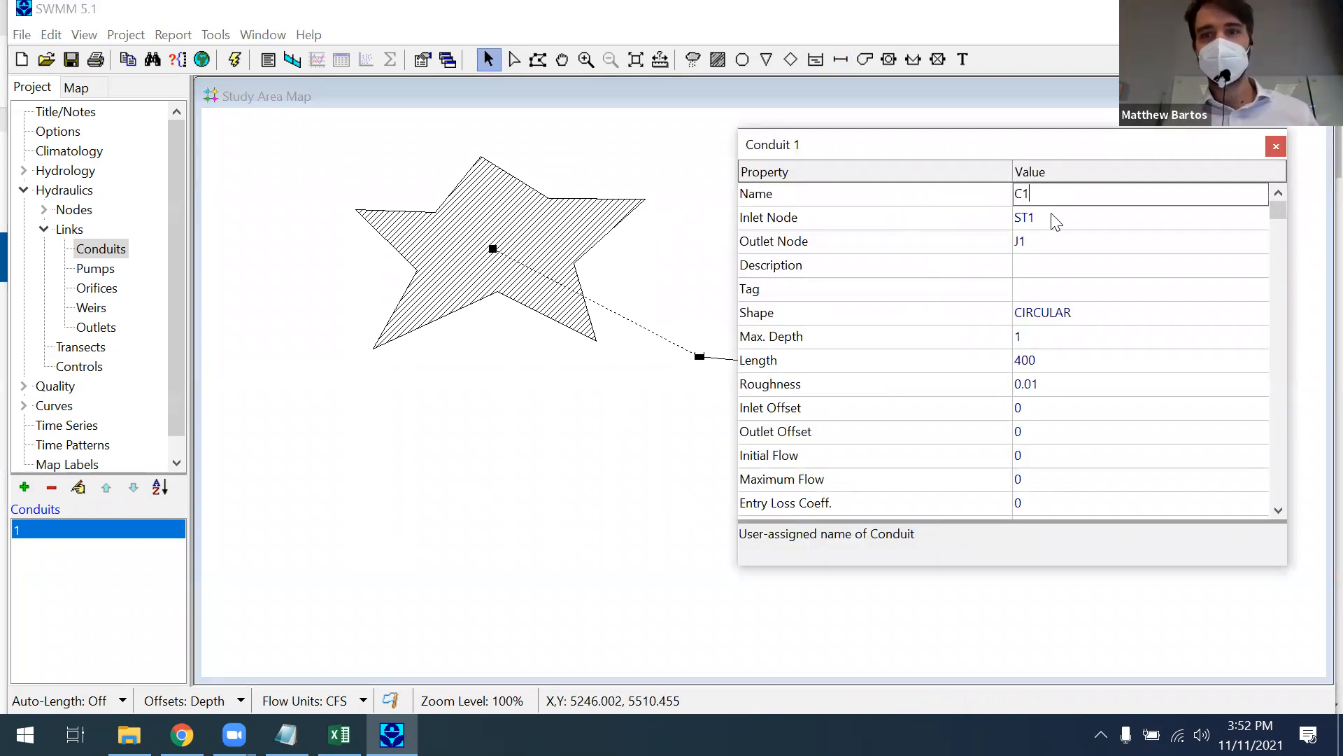
{"action": "left_click", "coordinate": [1036, 264]}
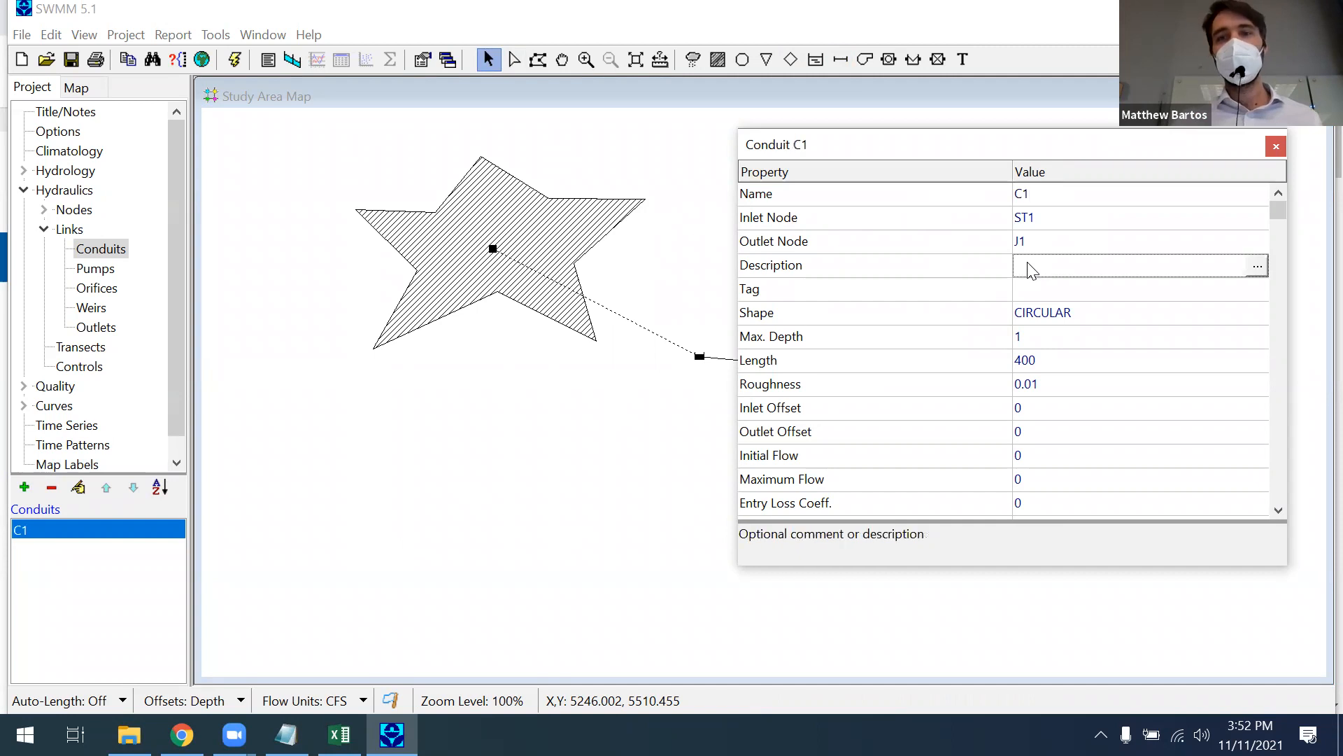
{"action": "left_click", "coordinate": [1079, 287]}
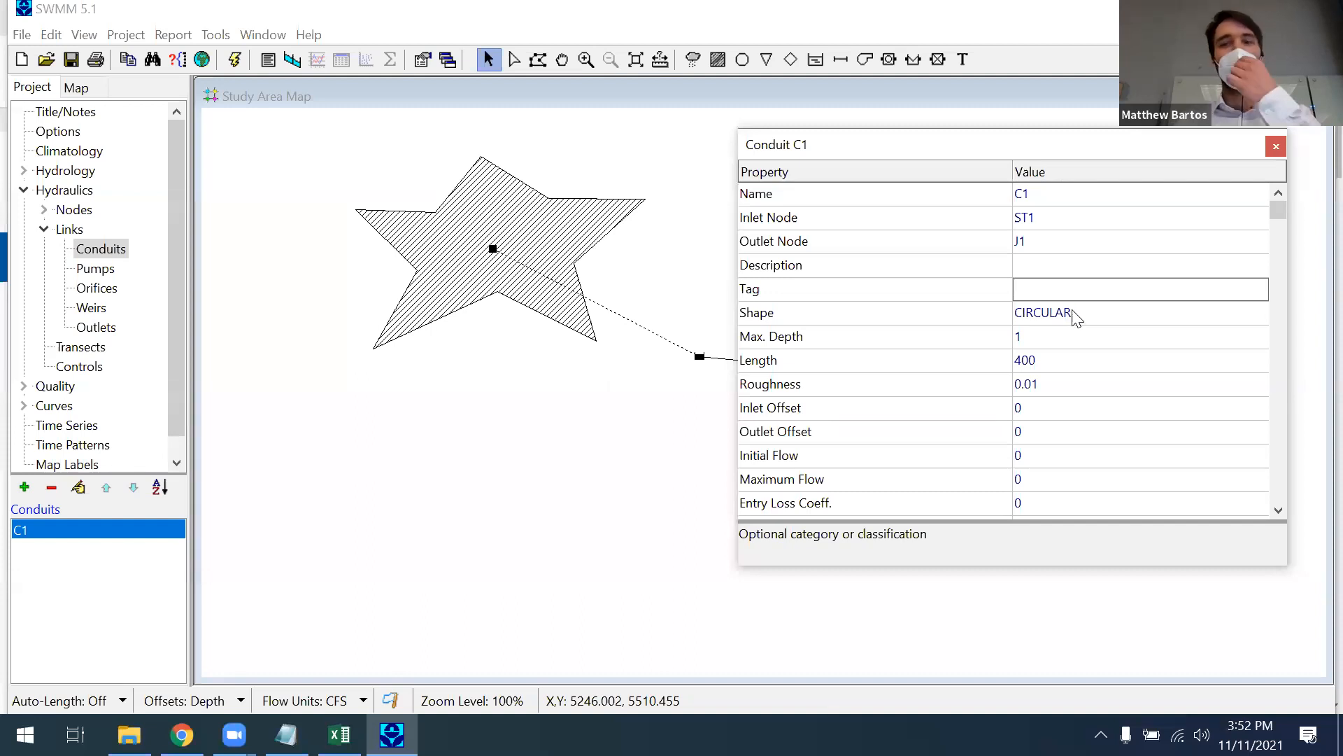
Step: Set conduit C1's maximum depth to 6 ft, accept the circular cross-section in the Cross-Section Editor, and close its properties
{"action": "left_click", "coordinate": [1041, 336]}
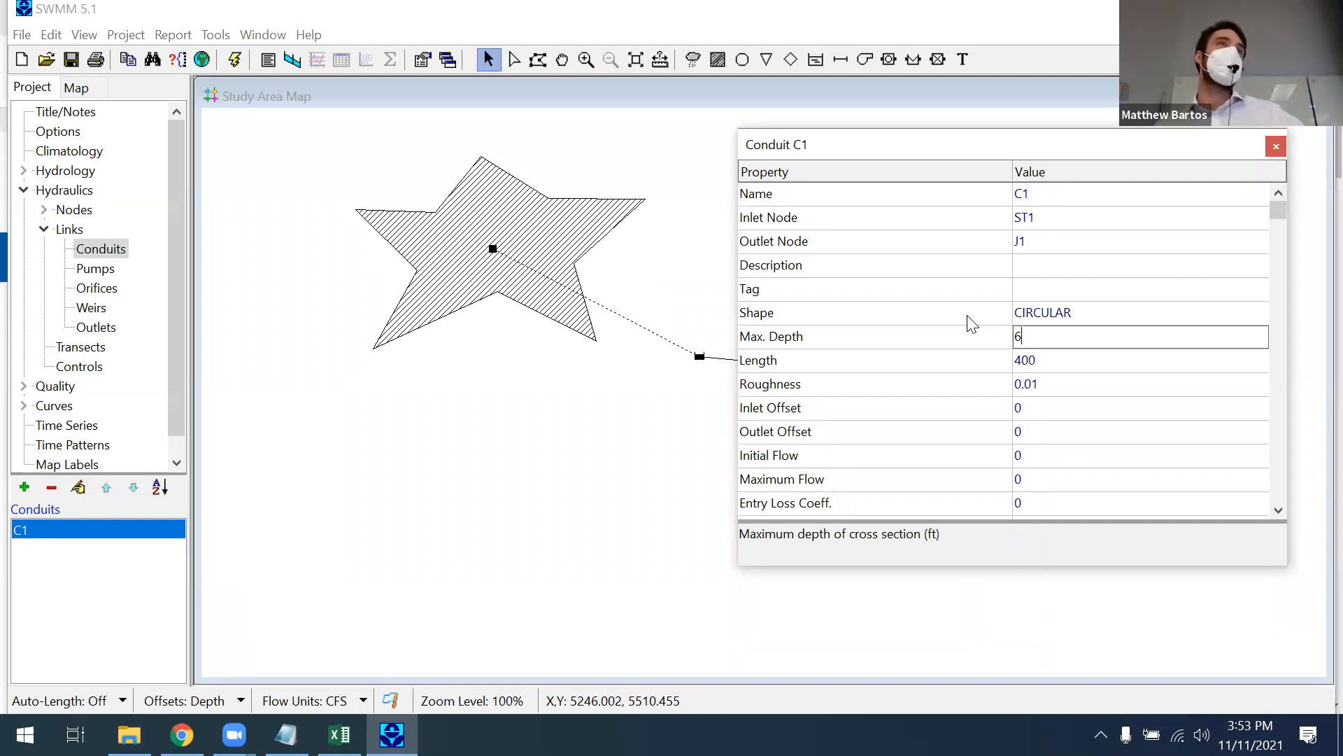
{"action": "left_click", "coordinate": [1243, 316]}
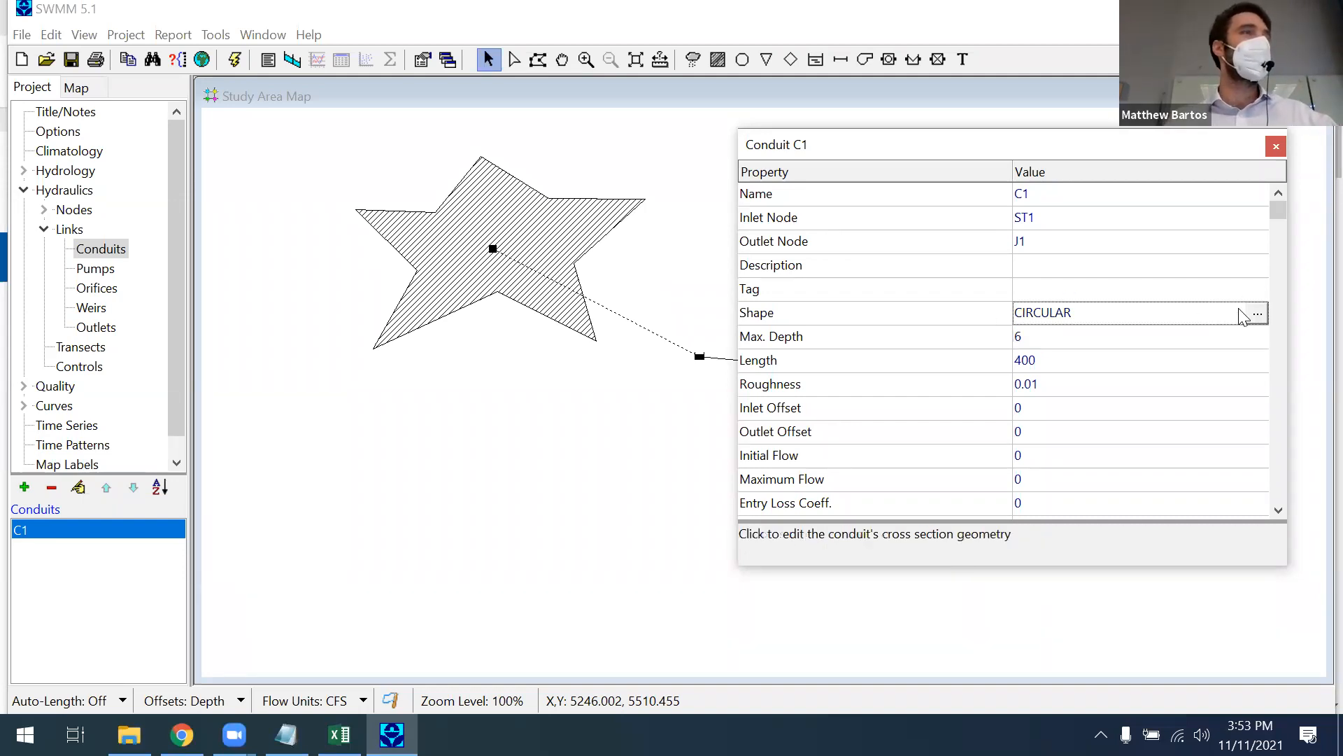
{"action": "left_click", "coordinate": [1256, 312]}
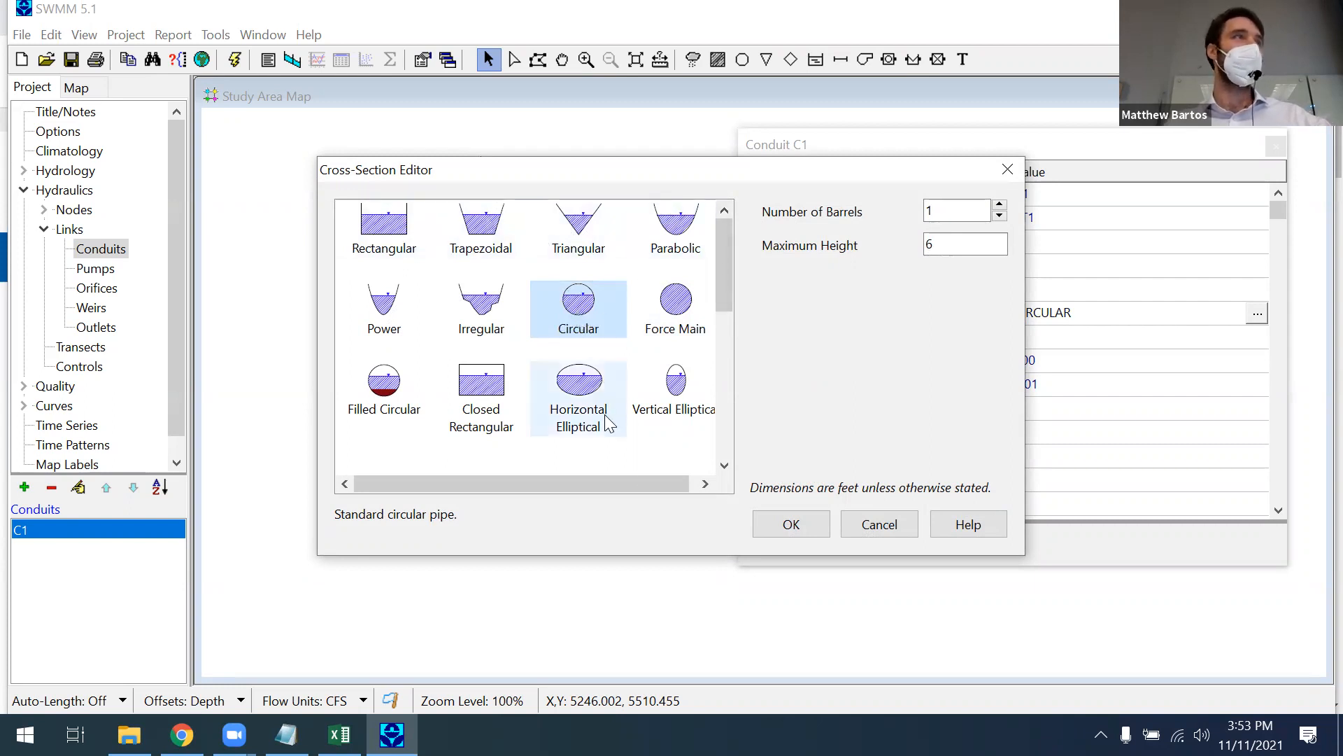
{"action": "left_click", "coordinate": [786, 525]}
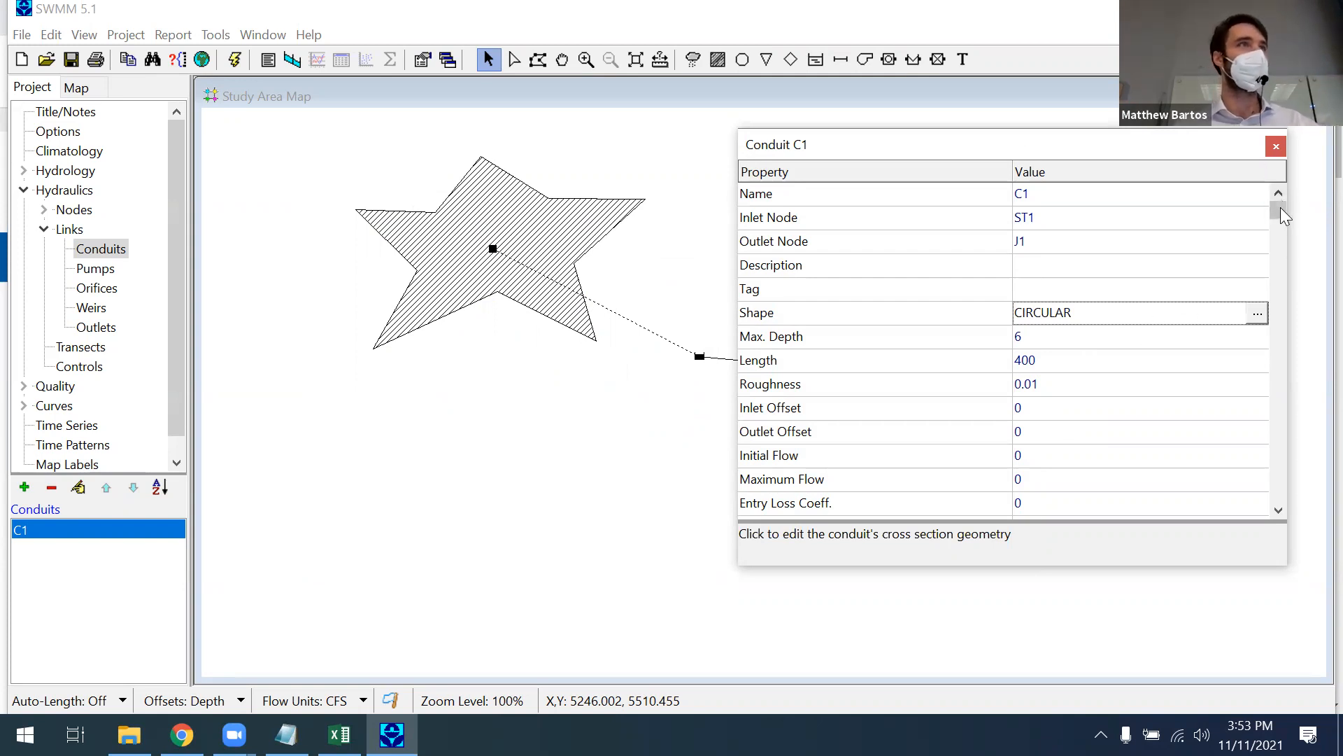
{"action": "left_click", "coordinate": [1276, 146]}
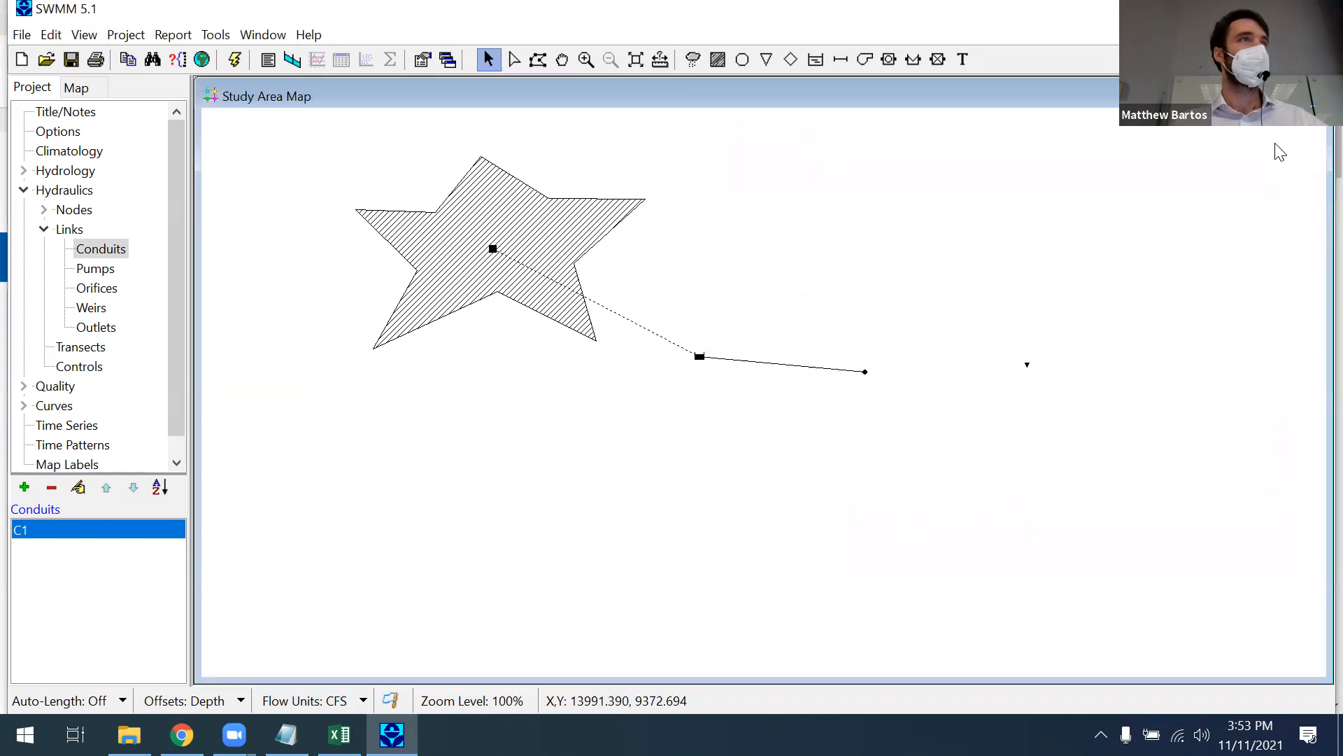
Step: Draw a straight conduit from junction J1 to outfall O1
{"action": "left_click", "coordinate": [841, 63]}
{"action": "left_click", "coordinate": [865, 372]}
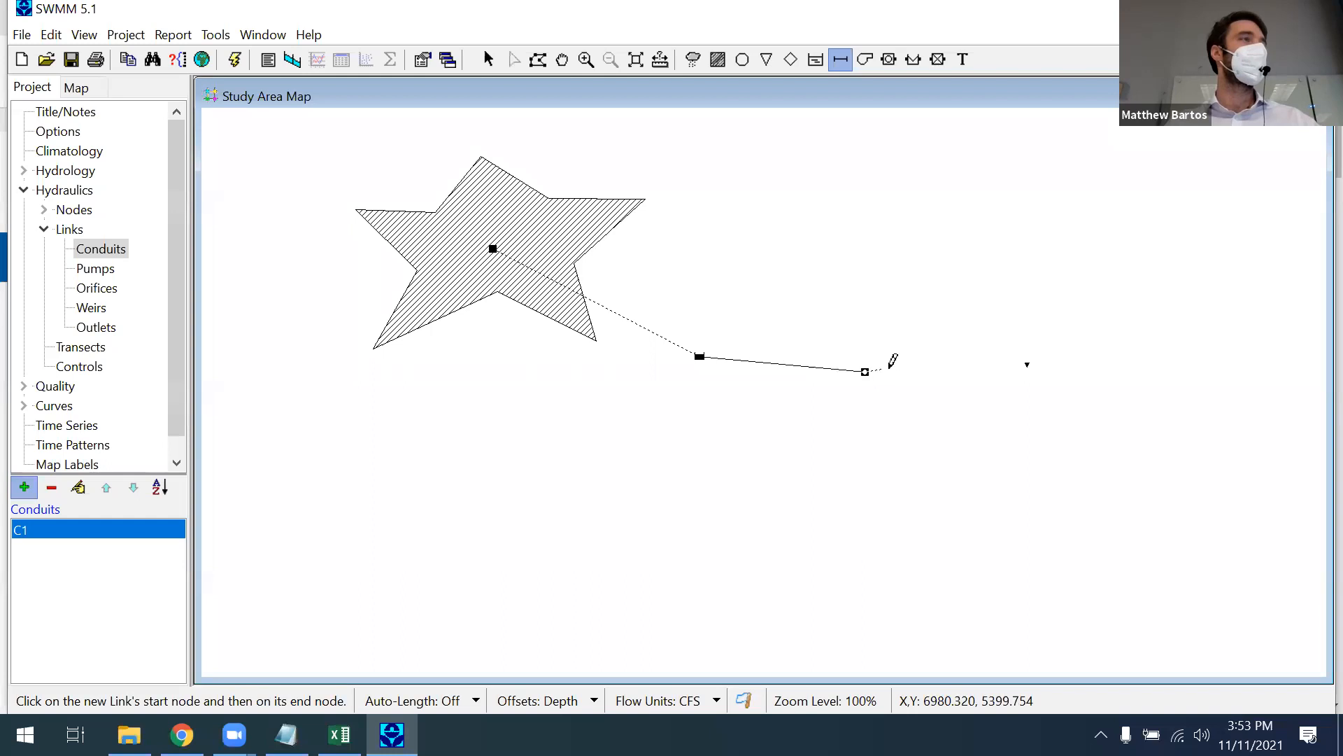
{"action": "left_click", "coordinate": [1027, 364]}
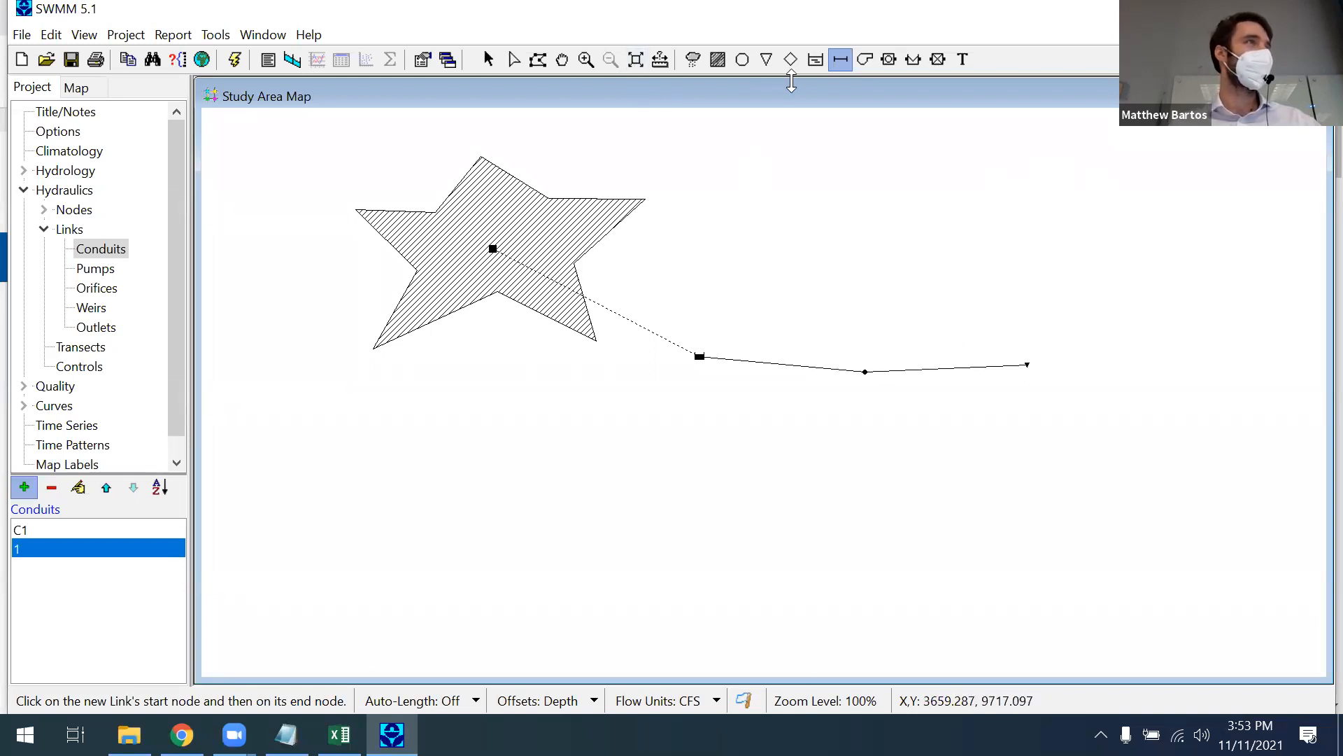
{"action": "left_click", "coordinate": [489, 59]}
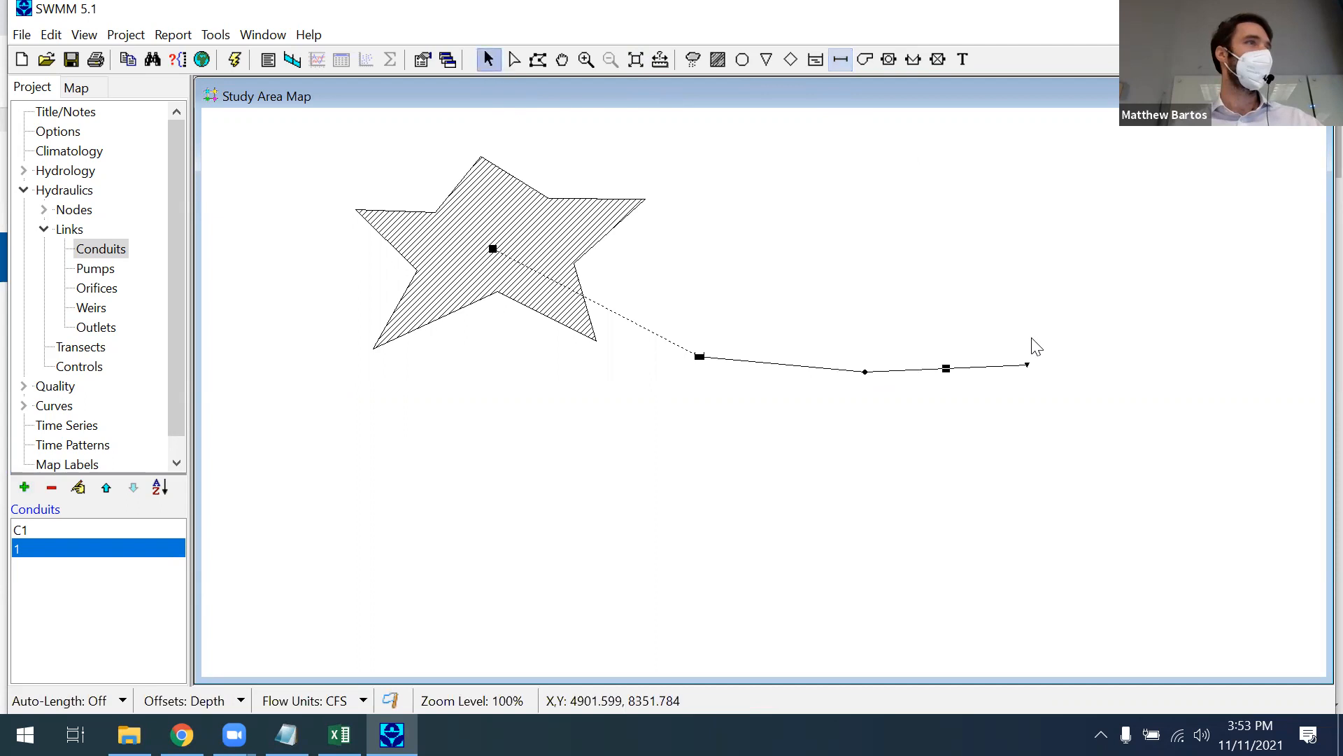
Step: Name the conduit between J1 and O1 C2, set its maximum depth to 6 ft, and close its properties
{"action": "double_click", "coordinate": [954, 366]}
{"action": "left_click", "coordinate": [1041, 197]}
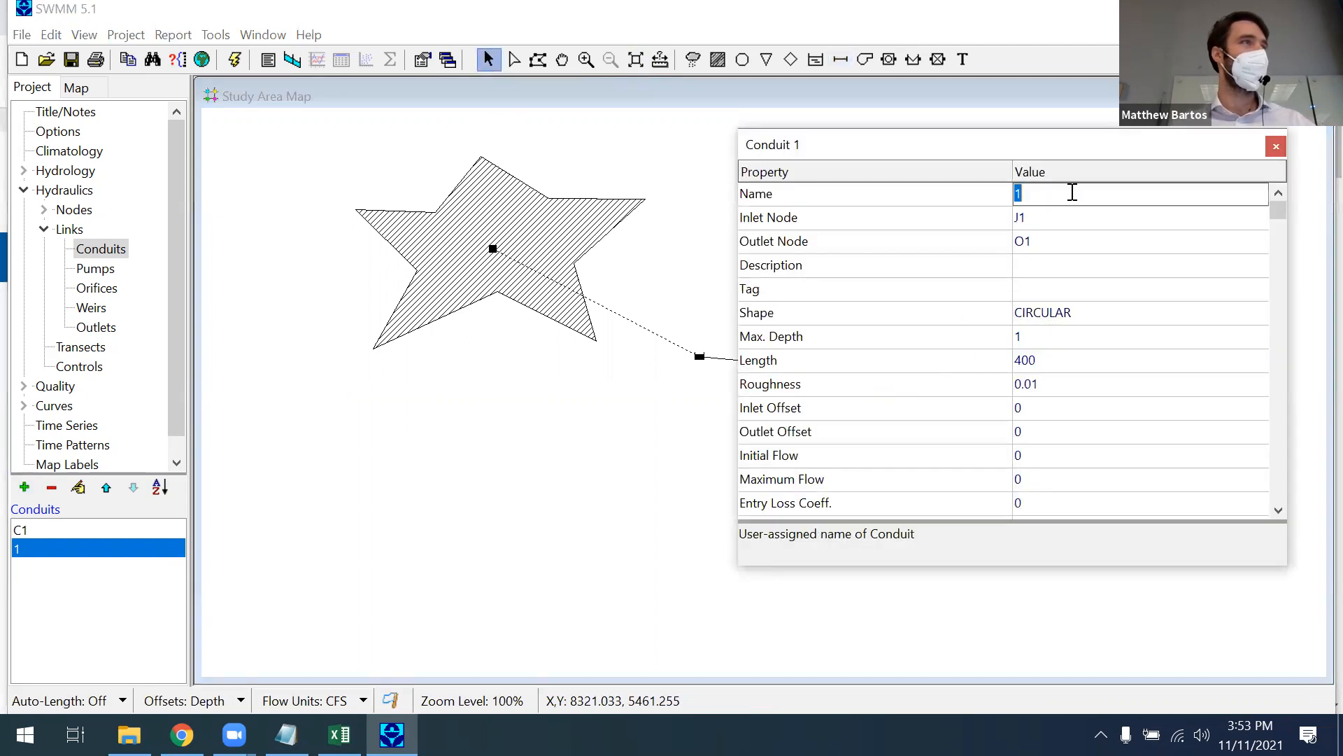
{"action": "type", "text": "C2"}
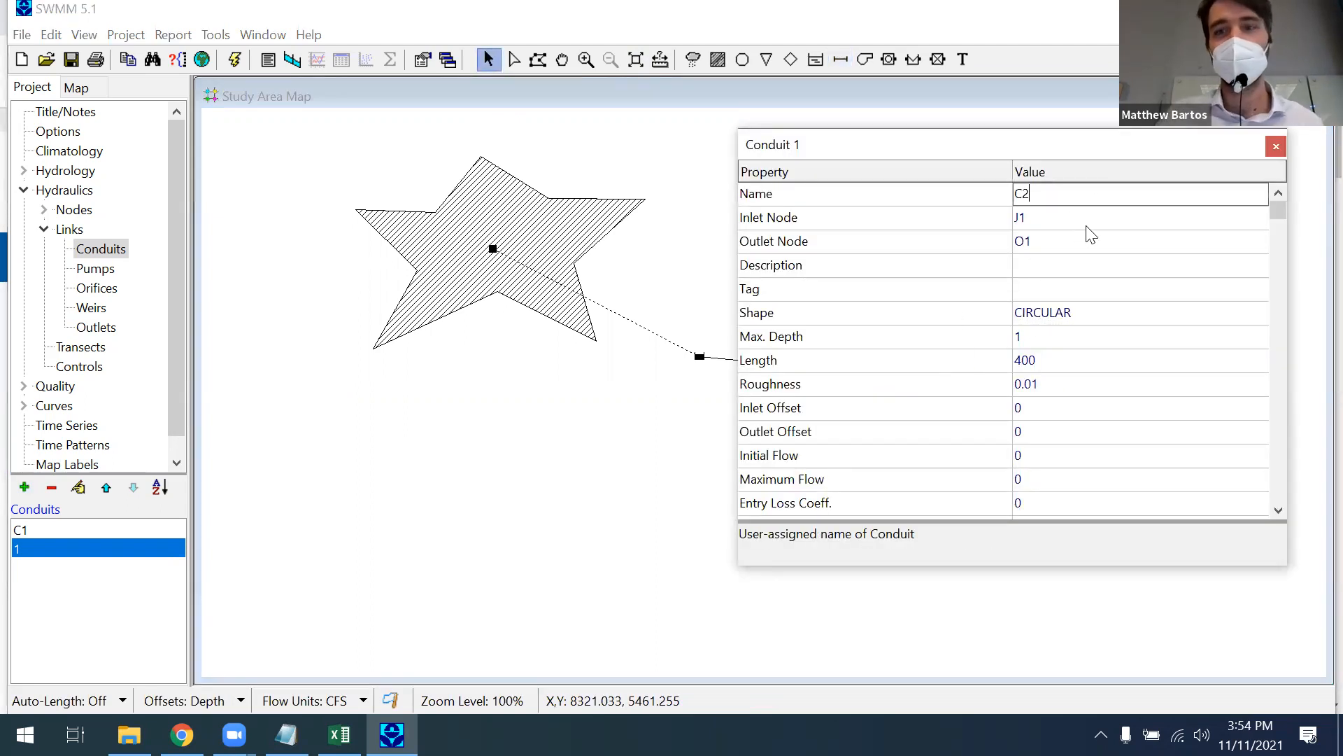
{"action": "left_click", "coordinate": [1048, 334]}
{"action": "type", "text": "6"}
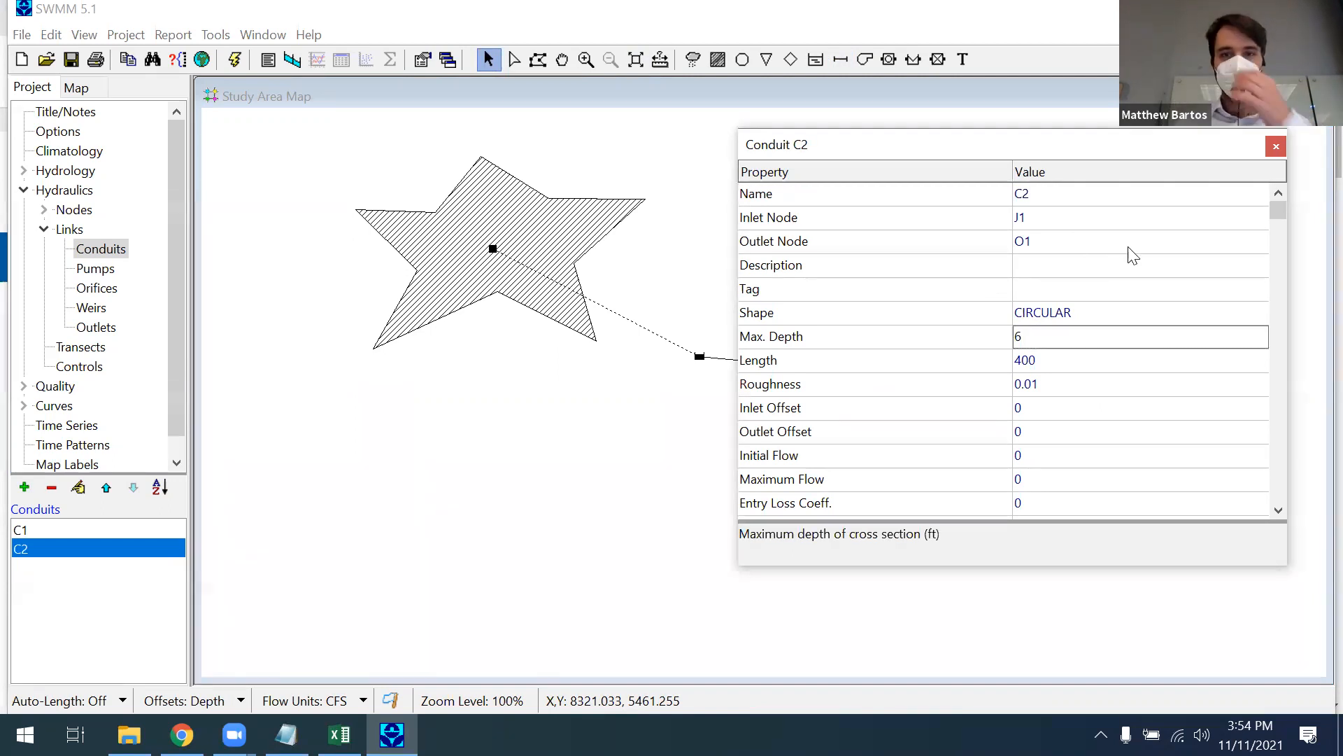
{"action": "left_click", "coordinate": [1277, 147]}
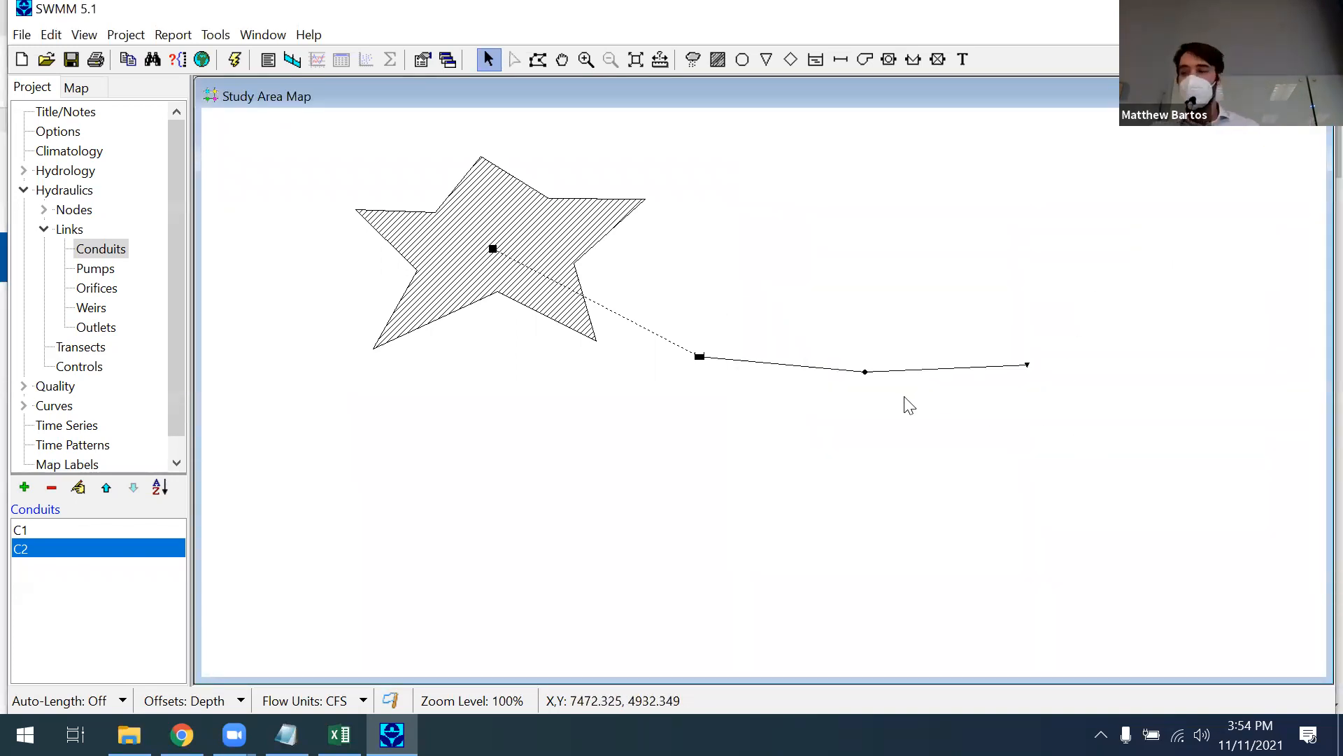
Step: Place a rain gage northwest of the subcatchment at about X -3413, Y 9053, and open its properties
{"action": "left_click", "coordinate": [693, 60]}
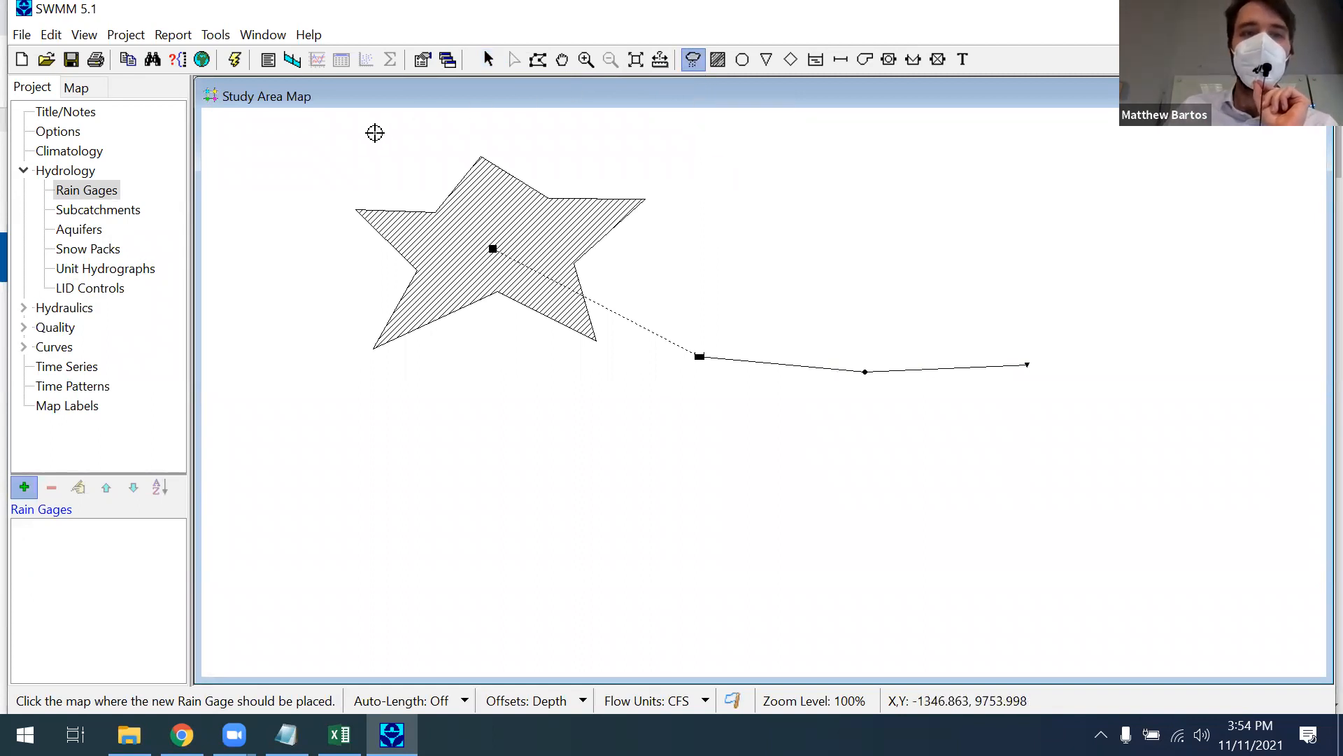
{"action": "left_click", "coordinate": [286, 161]}
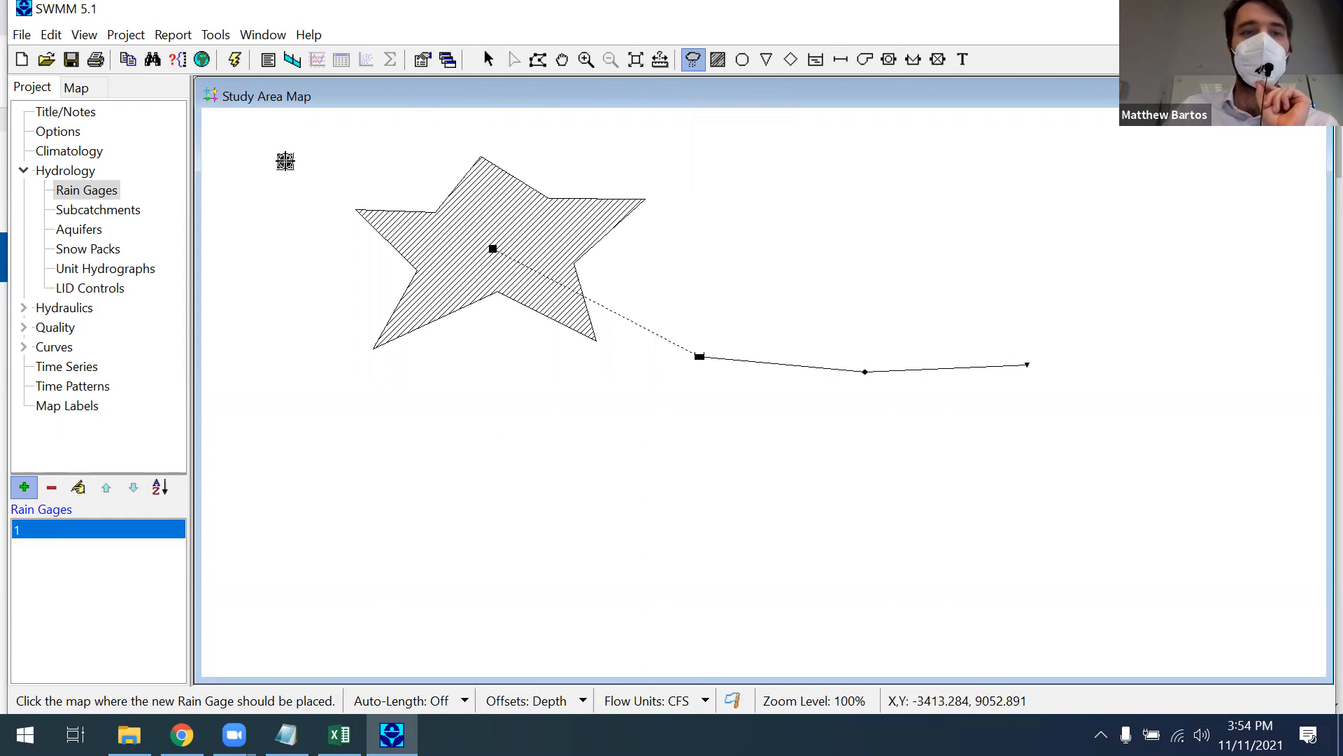
{"action": "left_click", "coordinate": [488, 60]}
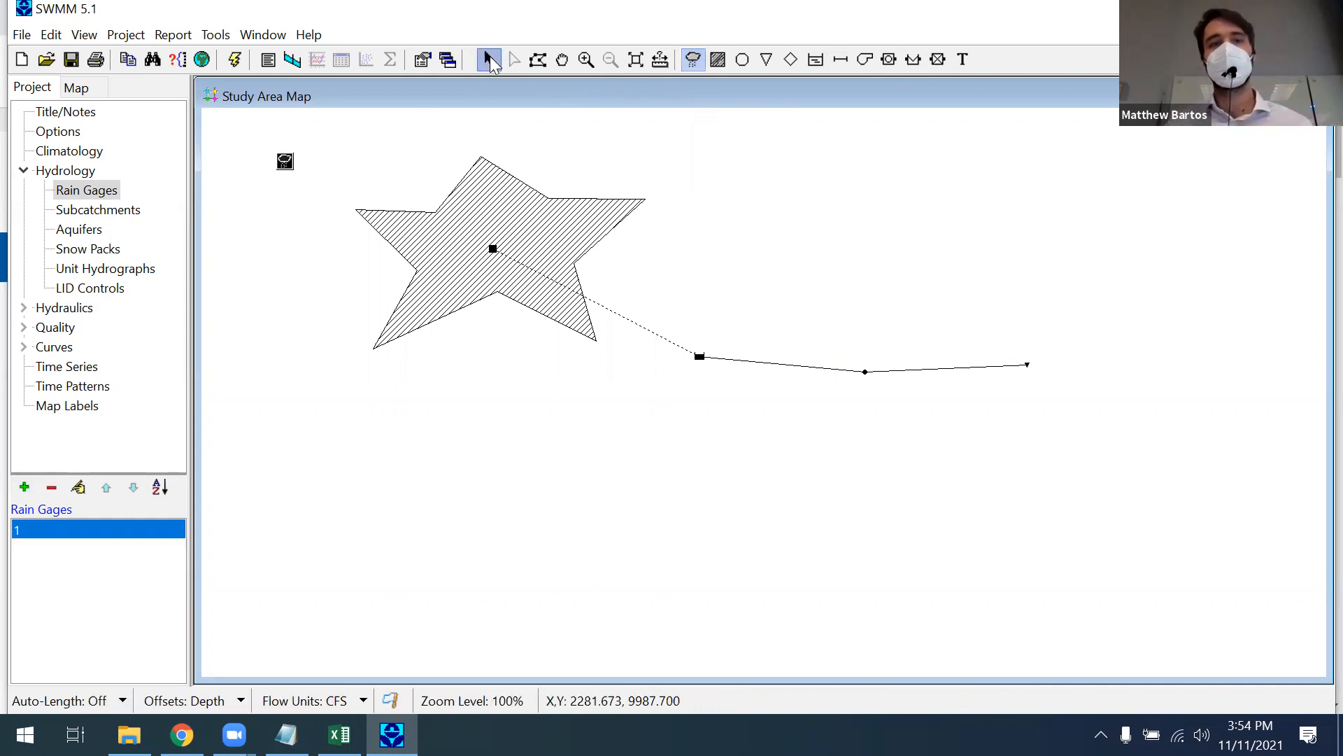
{"action": "double_click", "coordinate": [284, 162]}
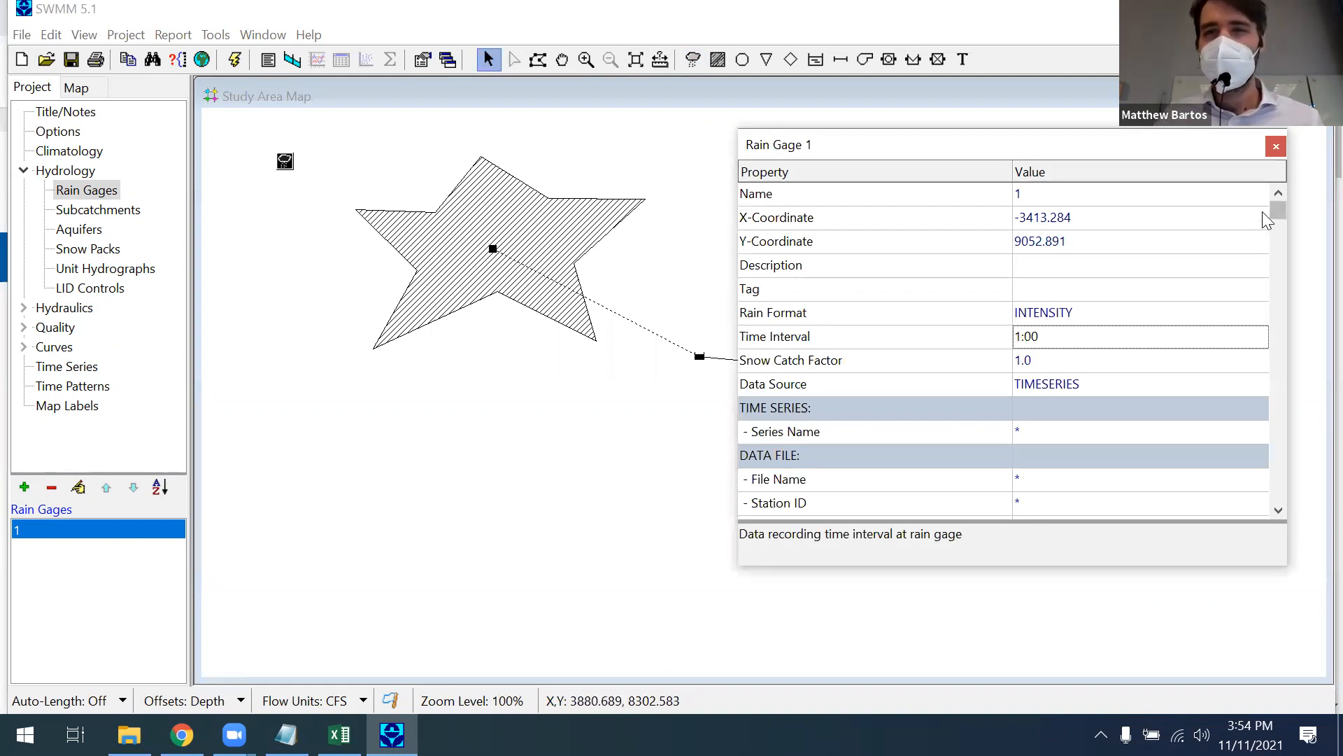
Step: Set the rain gage's rain format to VOLUME and close its properties
{"action": "left_click", "coordinate": [1094, 313]}
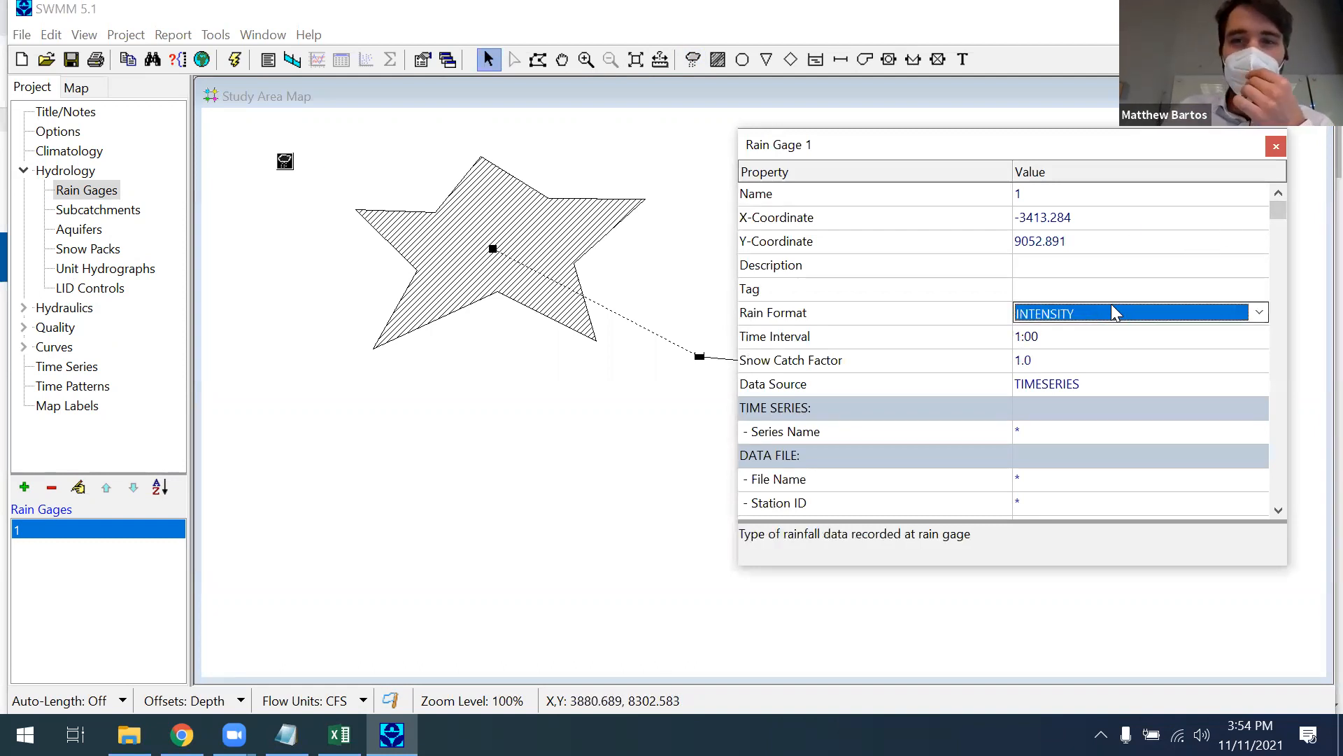
{"action": "left_click", "coordinate": [1259, 314]}
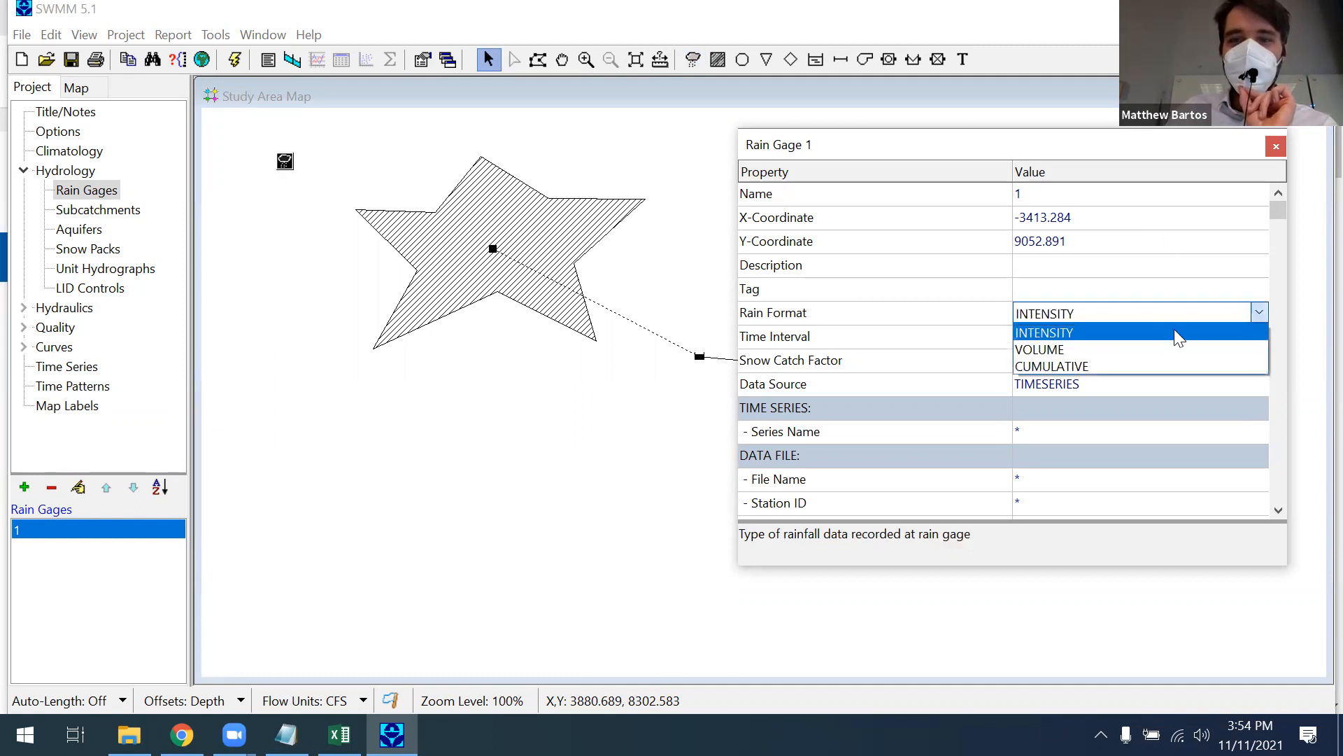
{"action": "left_click", "coordinate": [1122, 347]}
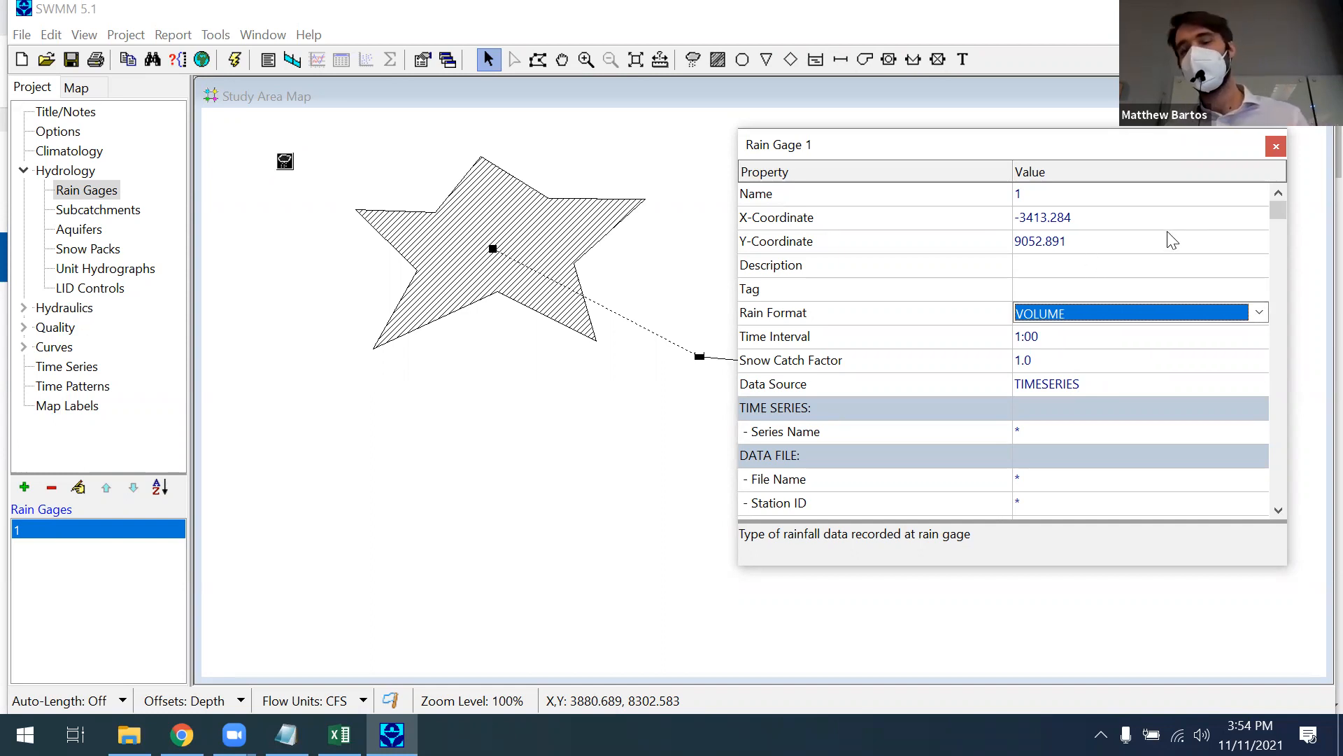
{"action": "left_click", "coordinate": [1276, 147]}
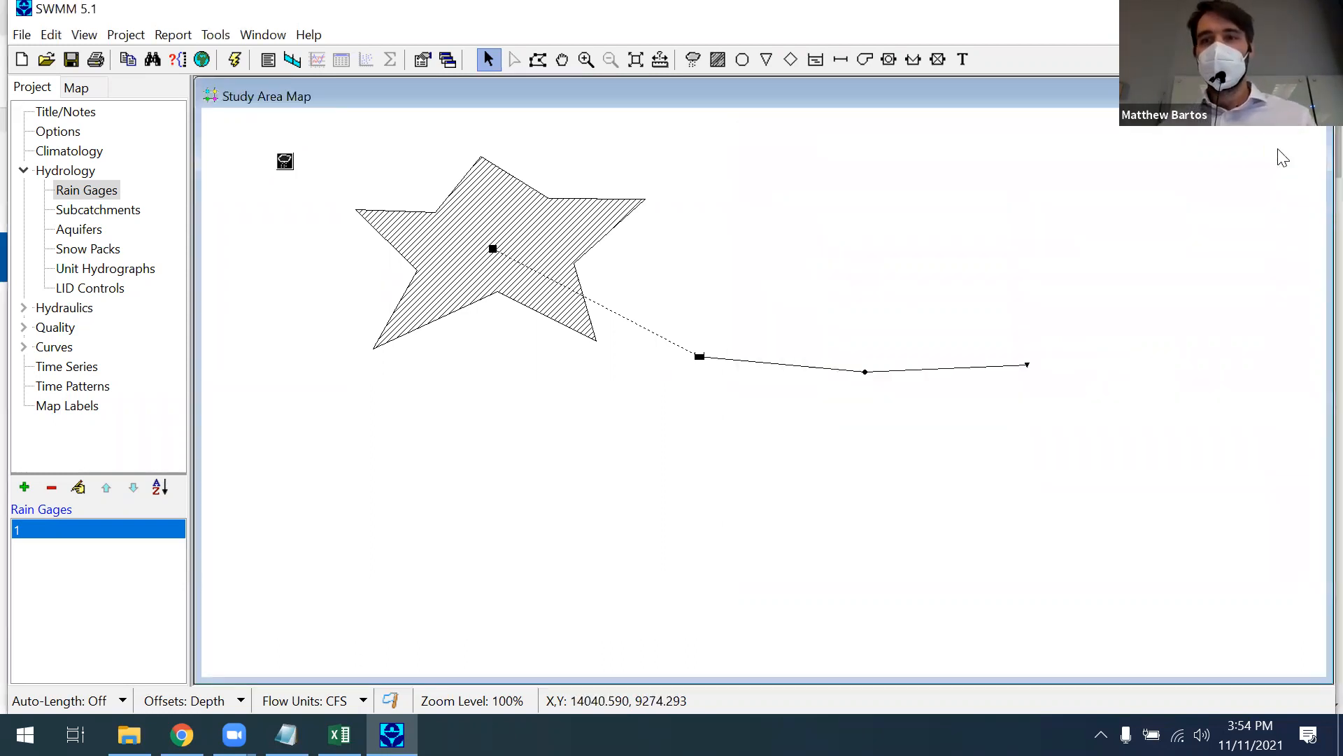
Step: Rename the rain gage northwest of the subcatchment as RG1 and close its properties
{"action": "double_click", "coordinate": [498, 254]}
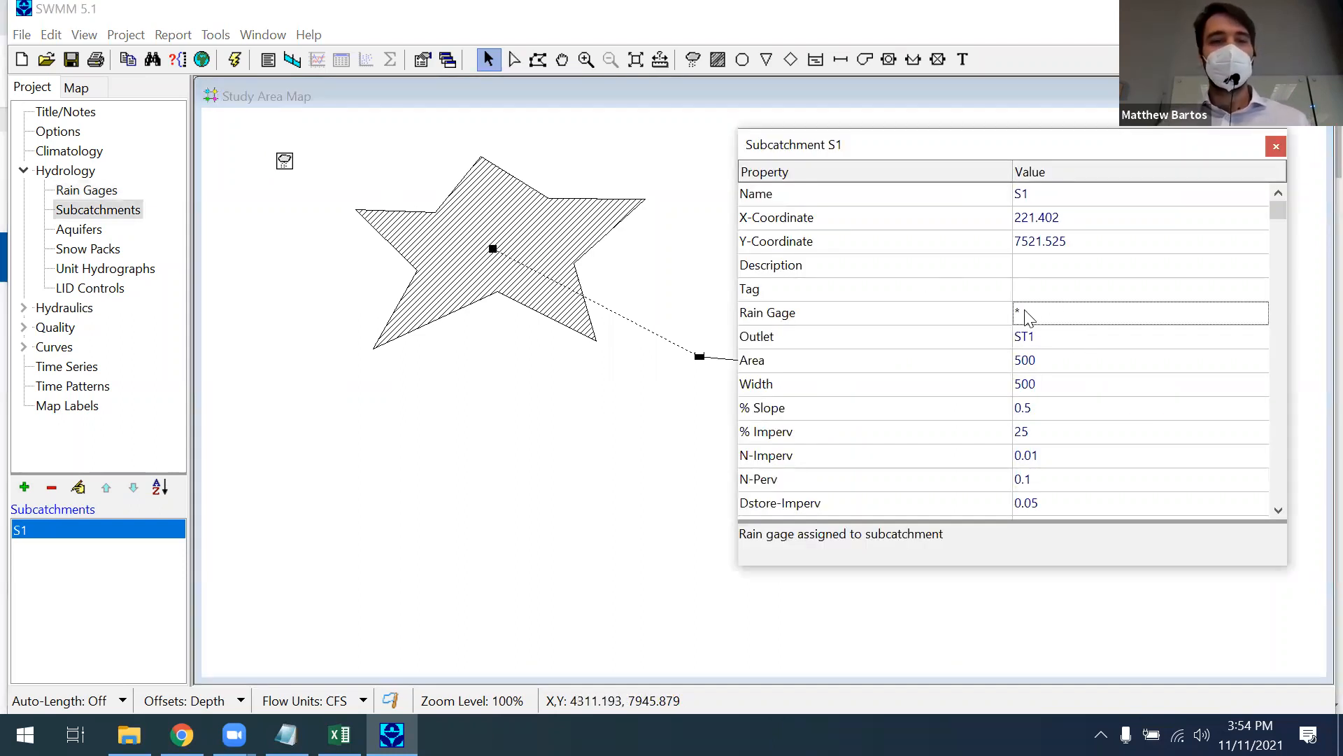
{"action": "left_click", "coordinate": [1275, 147]}
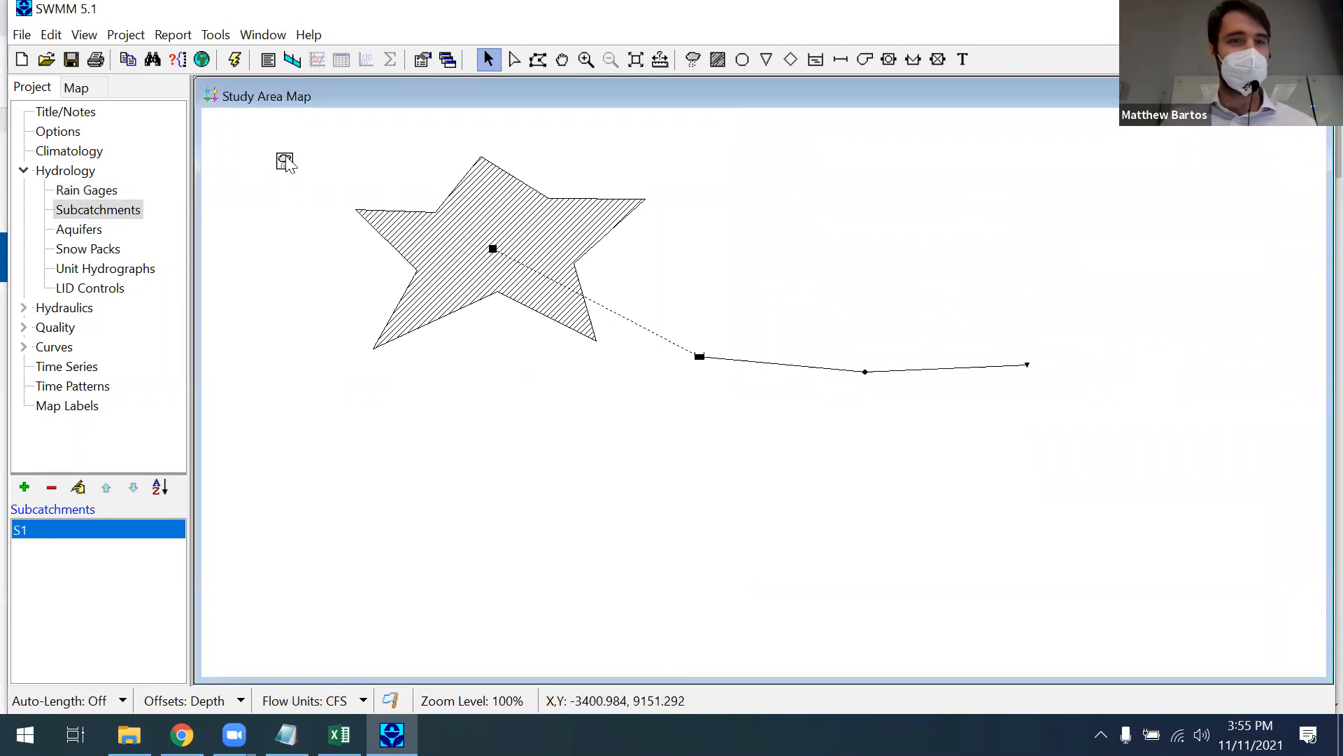
{"action": "double_click", "coordinate": [285, 161]}
{"action": "left_click", "coordinate": [1054, 196]}
{"action": "type", "text": "RG1"}
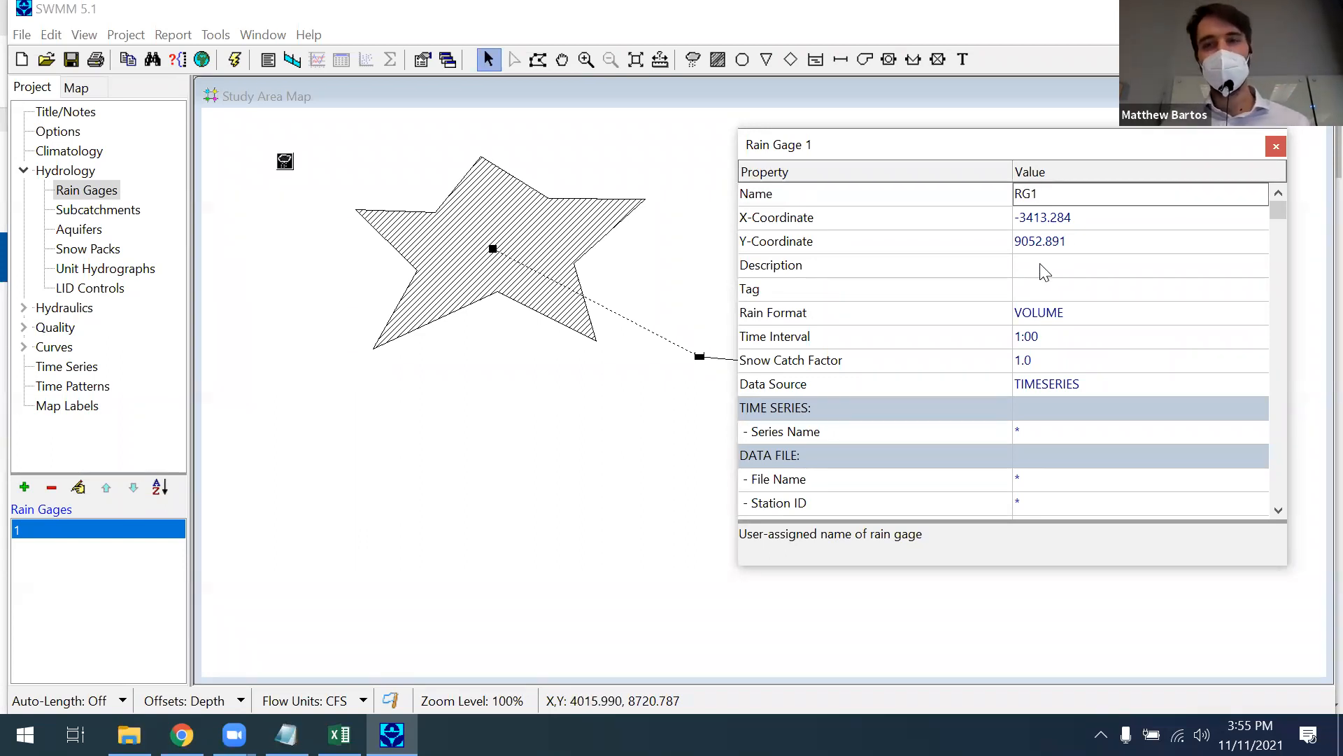
{"action": "left_click", "coordinate": [1045, 271]}
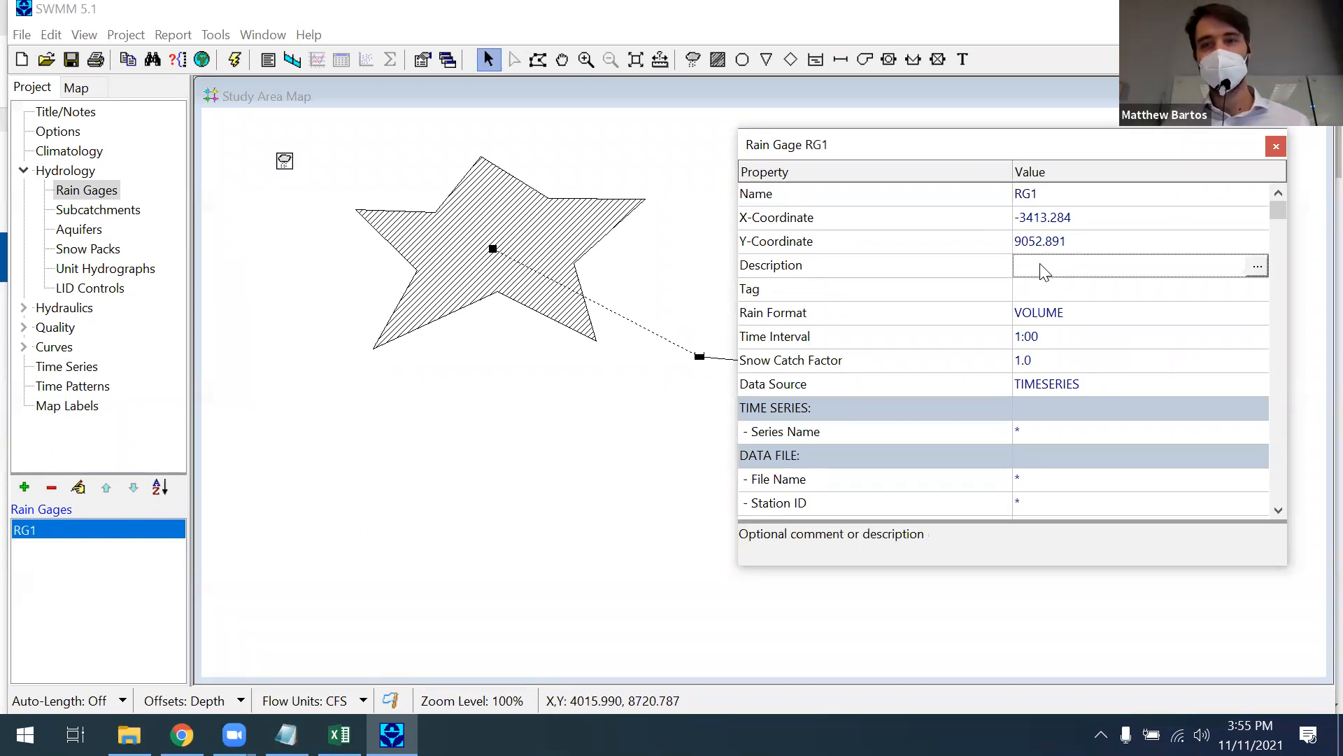
{"action": "left_click", "coordinate": [1278, 147]}
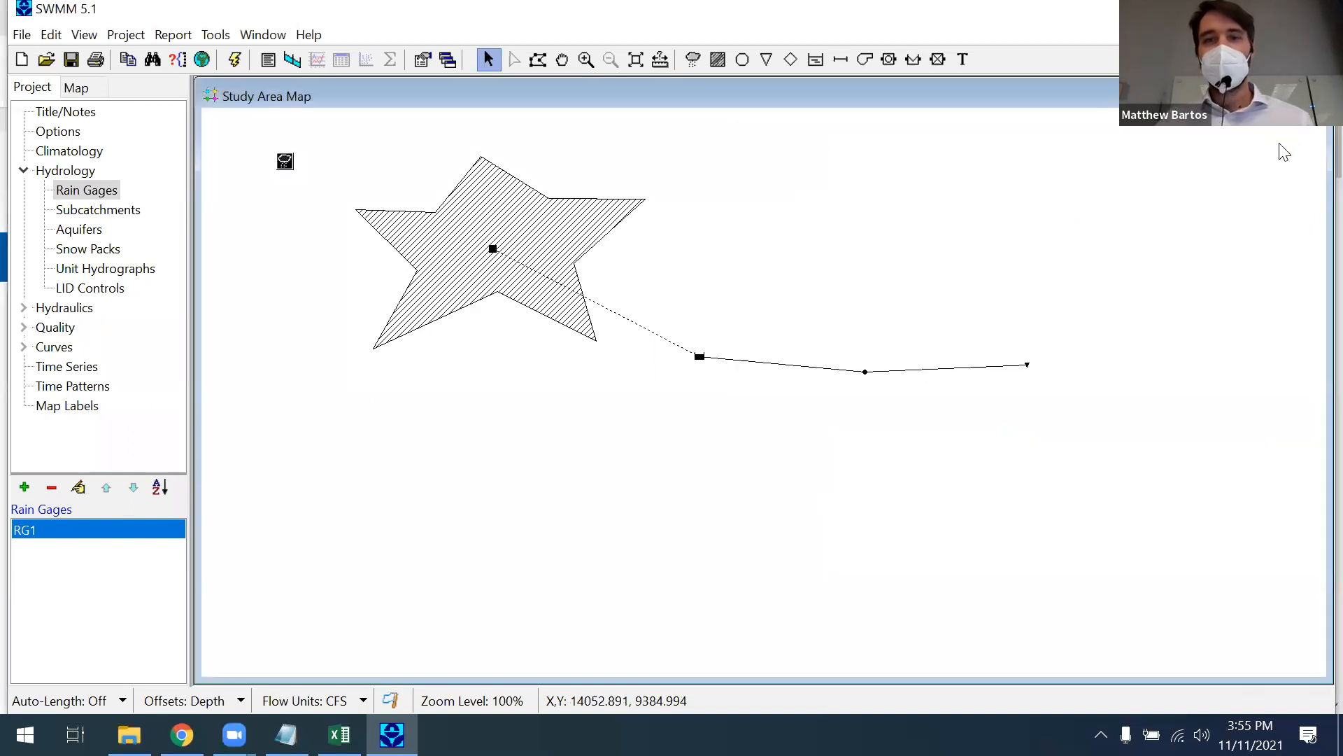
Step: Assign rain gage RG1 to subcatchment S1 and close the subcatchment's properties
{"action": "double_click", "coordinate": [494, 252]}
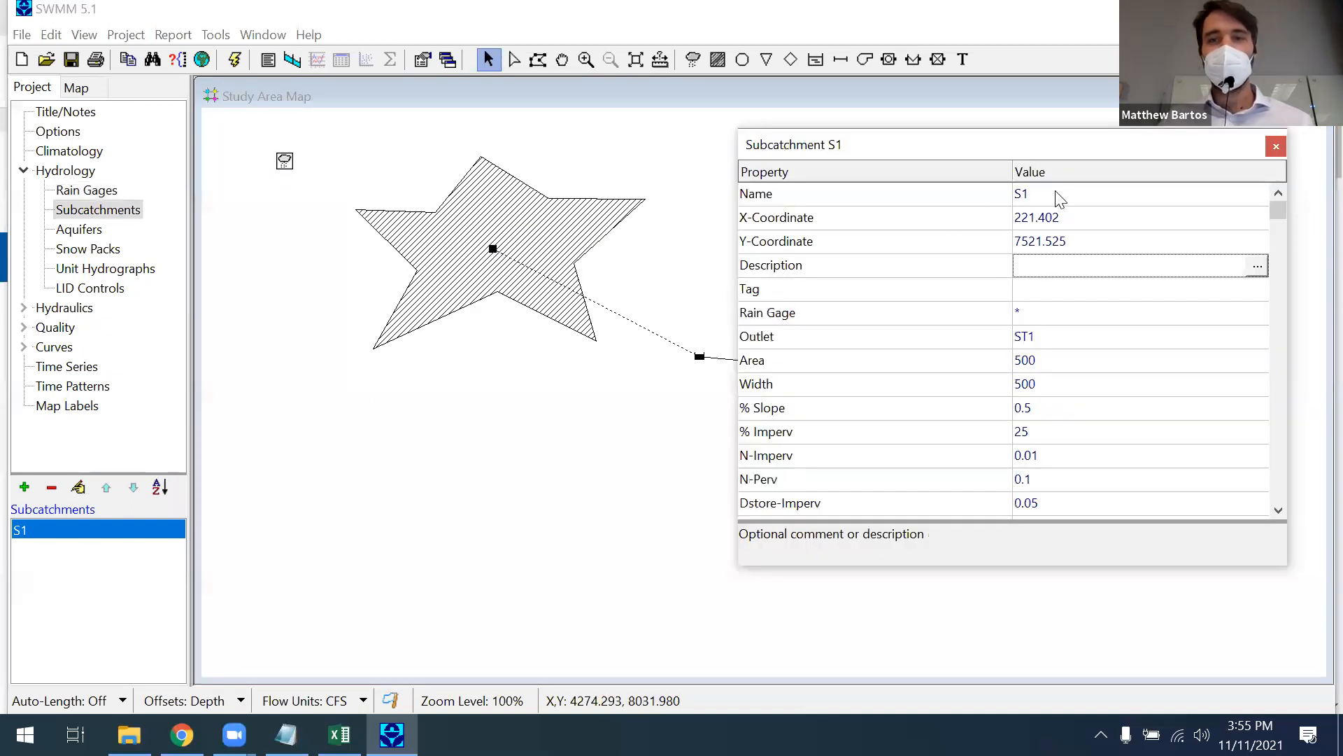
{"action": "left_click", "coordinate": [1043, 313]}
{"action": "left_click", "coordinate": [1258, 314]}
{"action": "left_click", "coordinate": [1080, 336]}
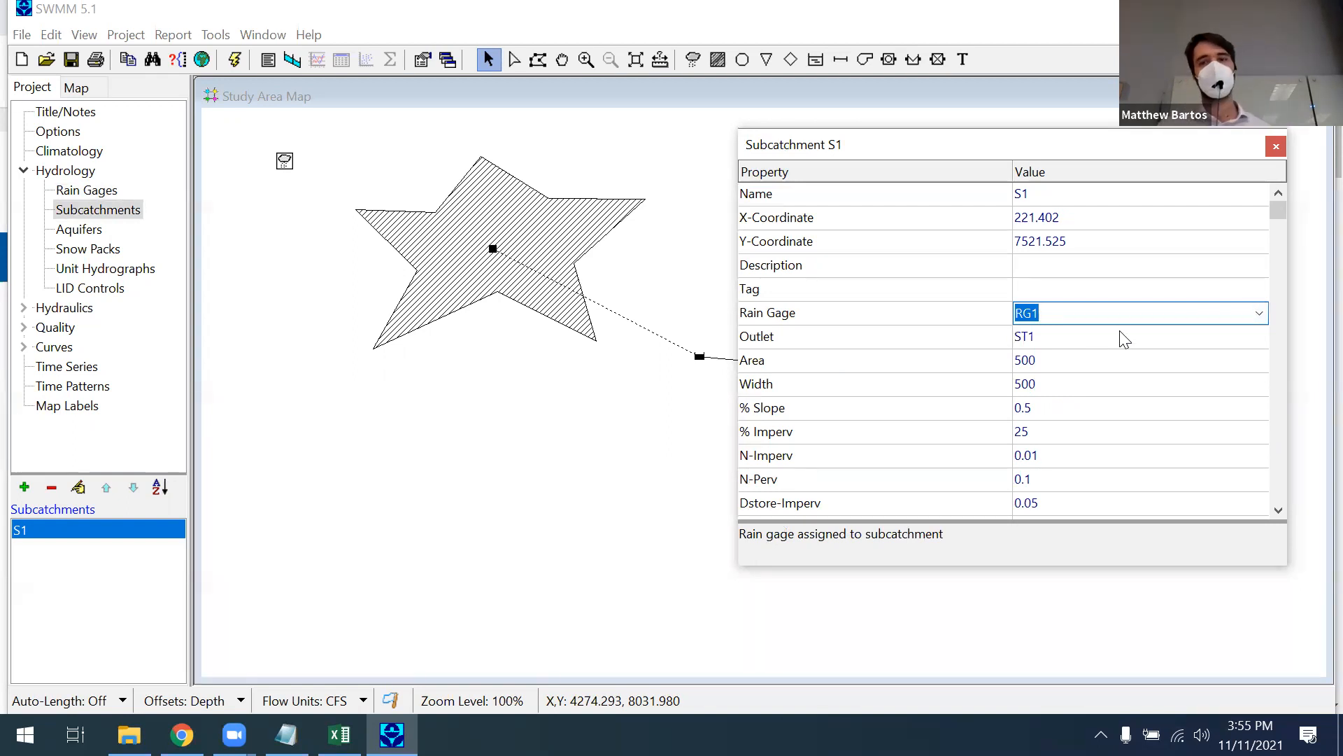
{"action": "left_click", "coordinate": [1040, 287]}
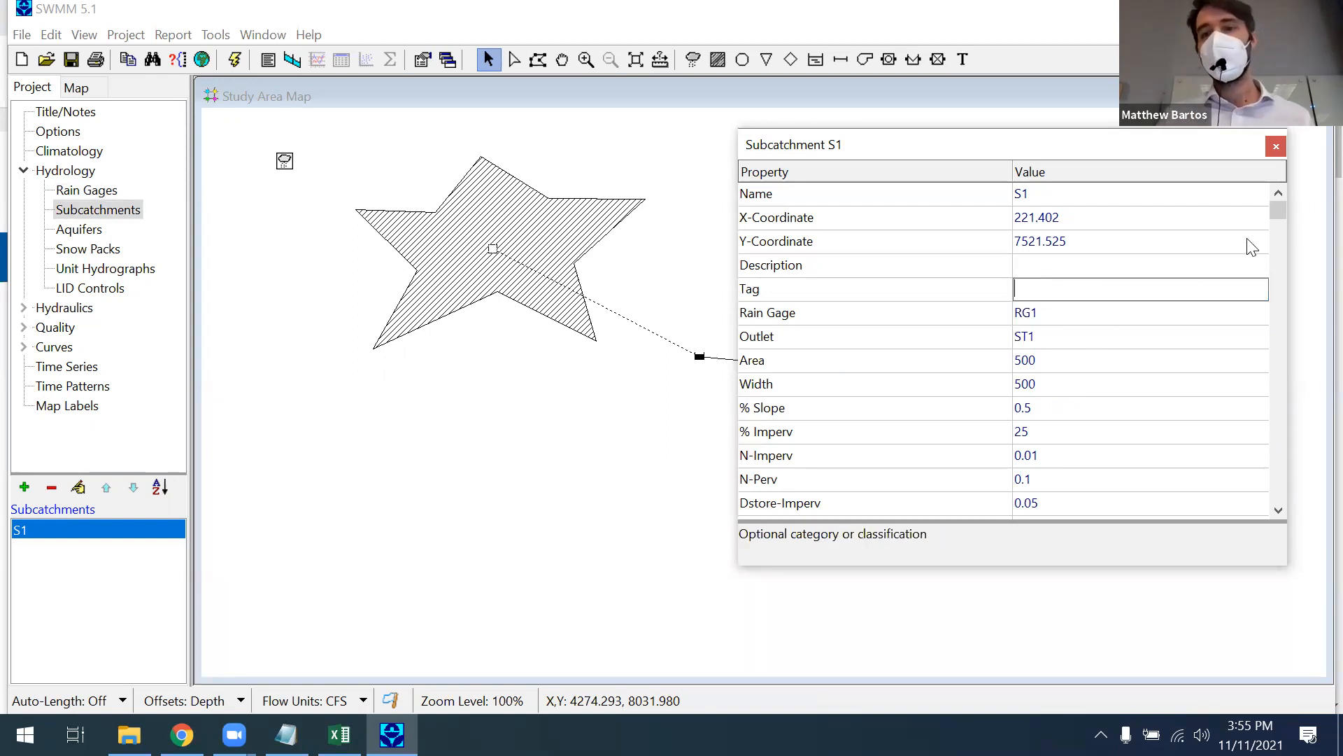
{"action": "left_click", "coordinate": [1276, 147]}
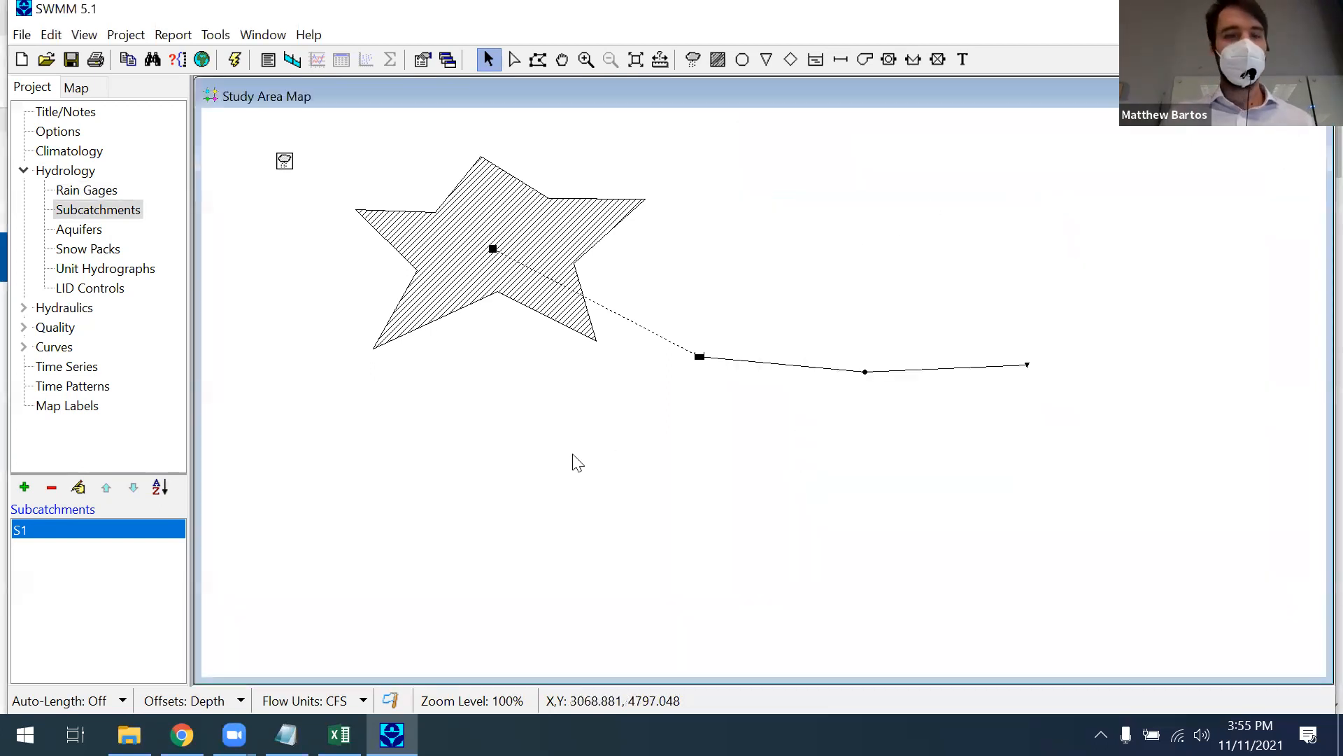
Step: Start a new time series, check the course's activities files in Chrome for the swmm_hyetograph.xlsx file, and return to SWMM
{"action": "left_click", "coordinate": [63, 371]}
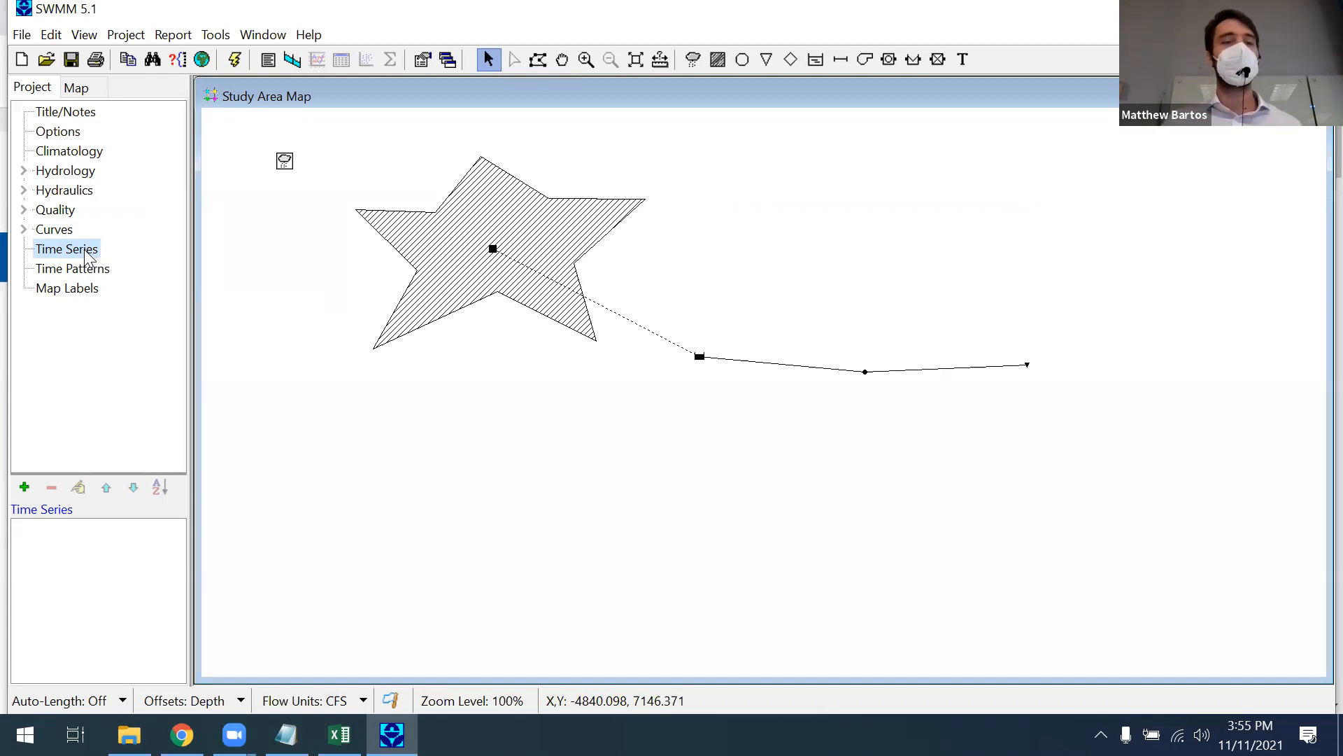
{"action": "left_click", "coordinate": [24, 487]}
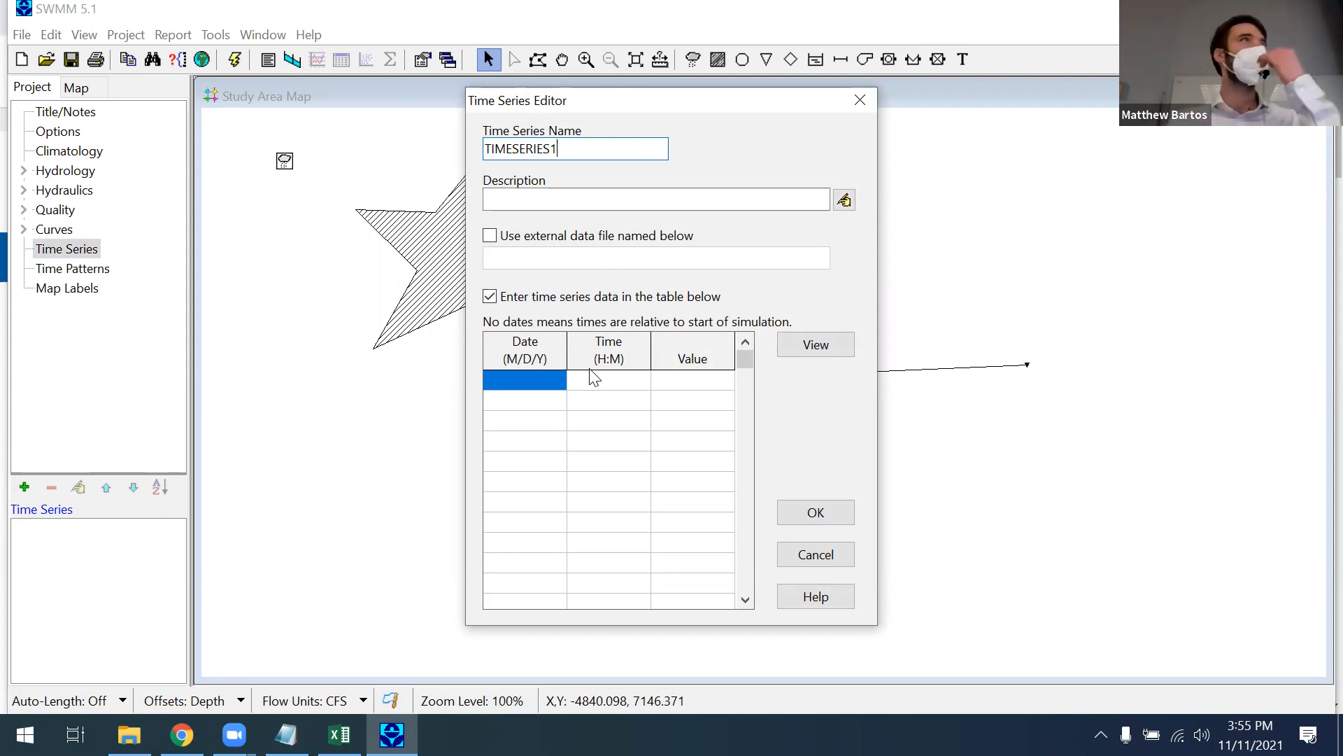
{"action": "mouse_move", "coordinate": [182, 734]}
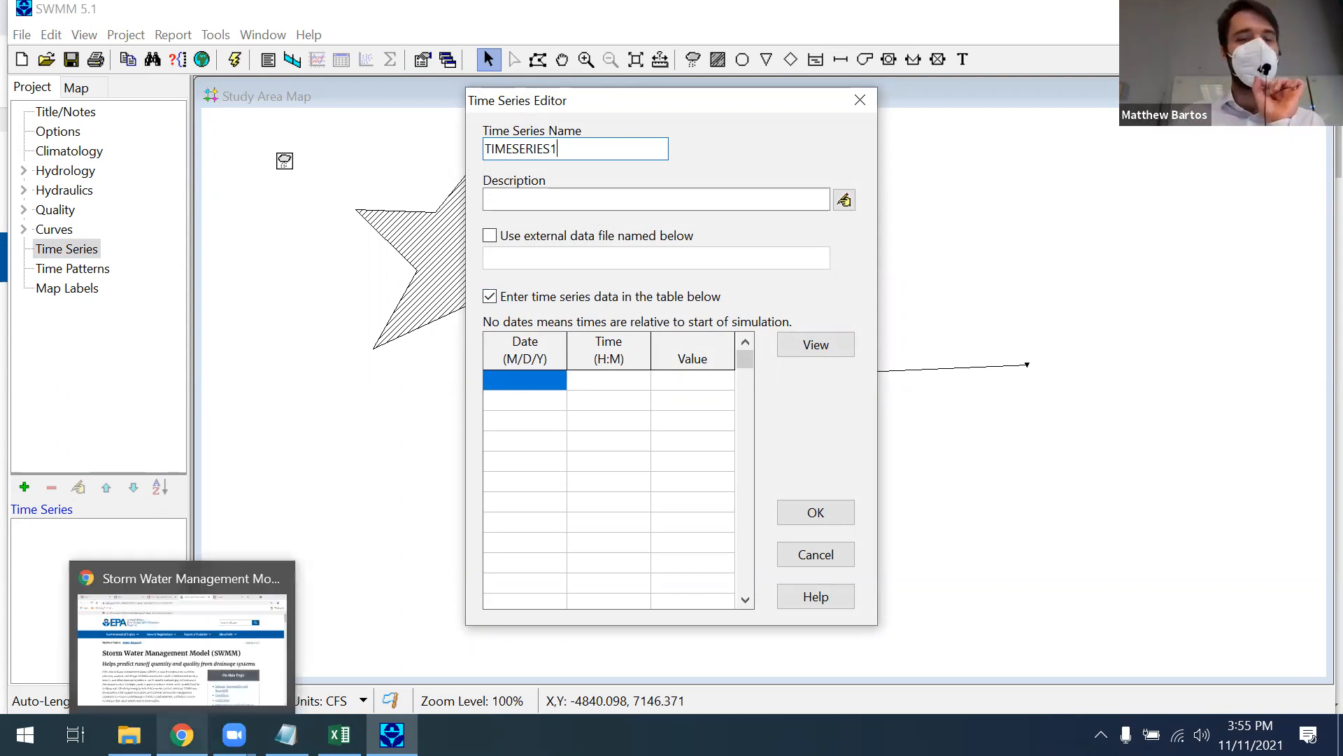
{"action": "left_click", "coordinate": [182, 644]}
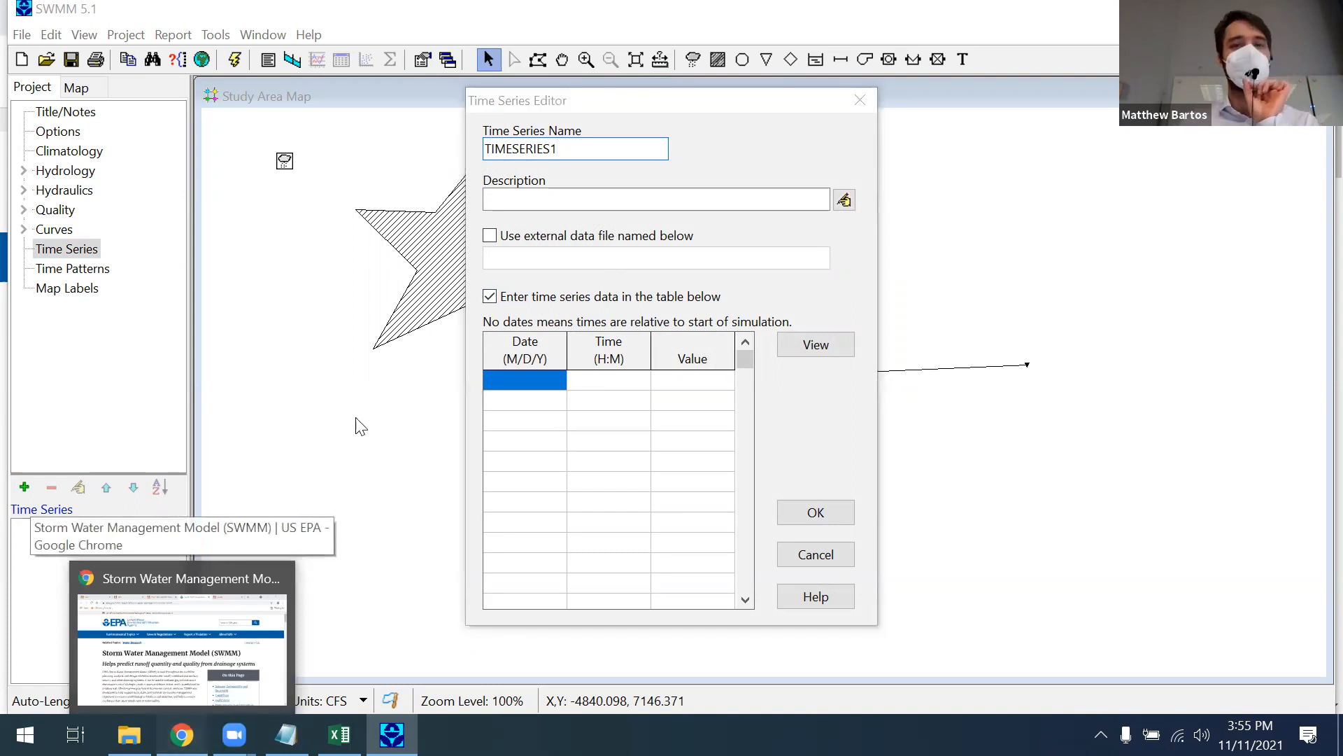
{"action": "left_click", "coordinate": [490, 19]}
{"action": "left_click", "coordinate": [327, 21]}
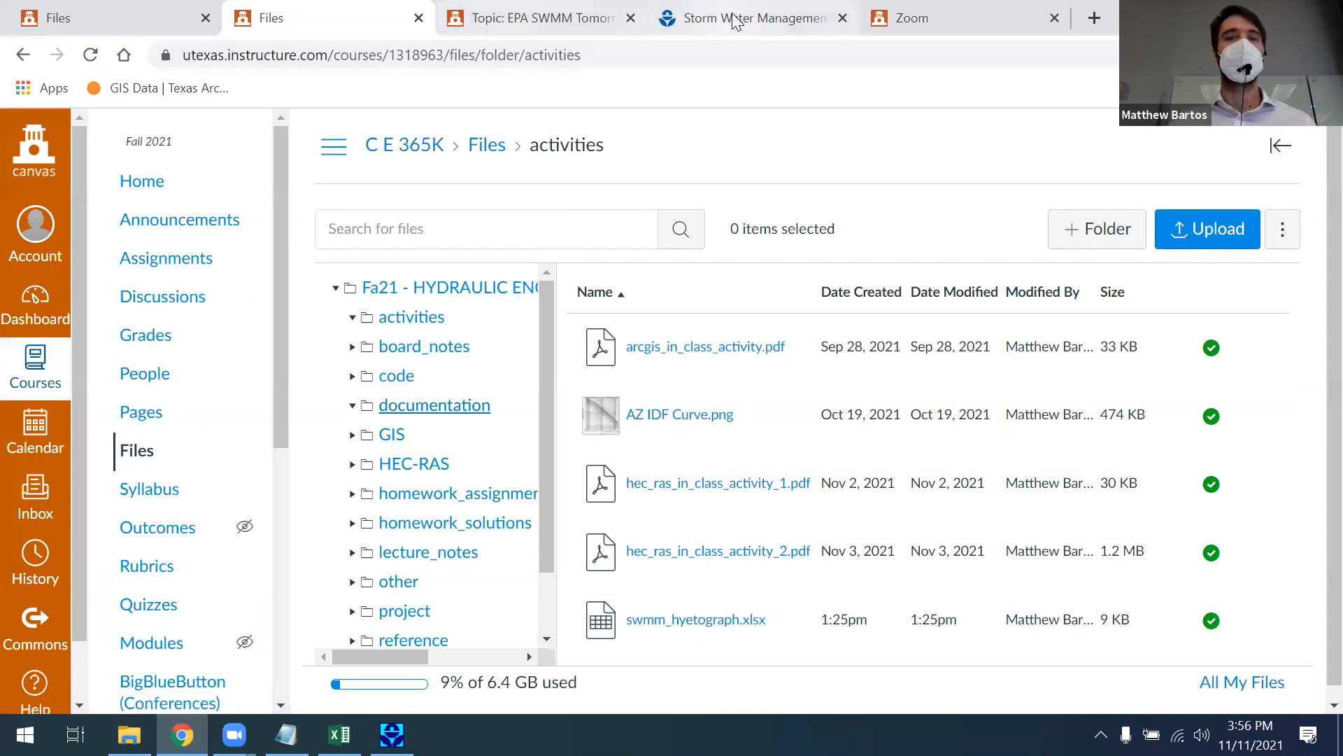
{"action": "left_click", "coordinate": [392, 735]}
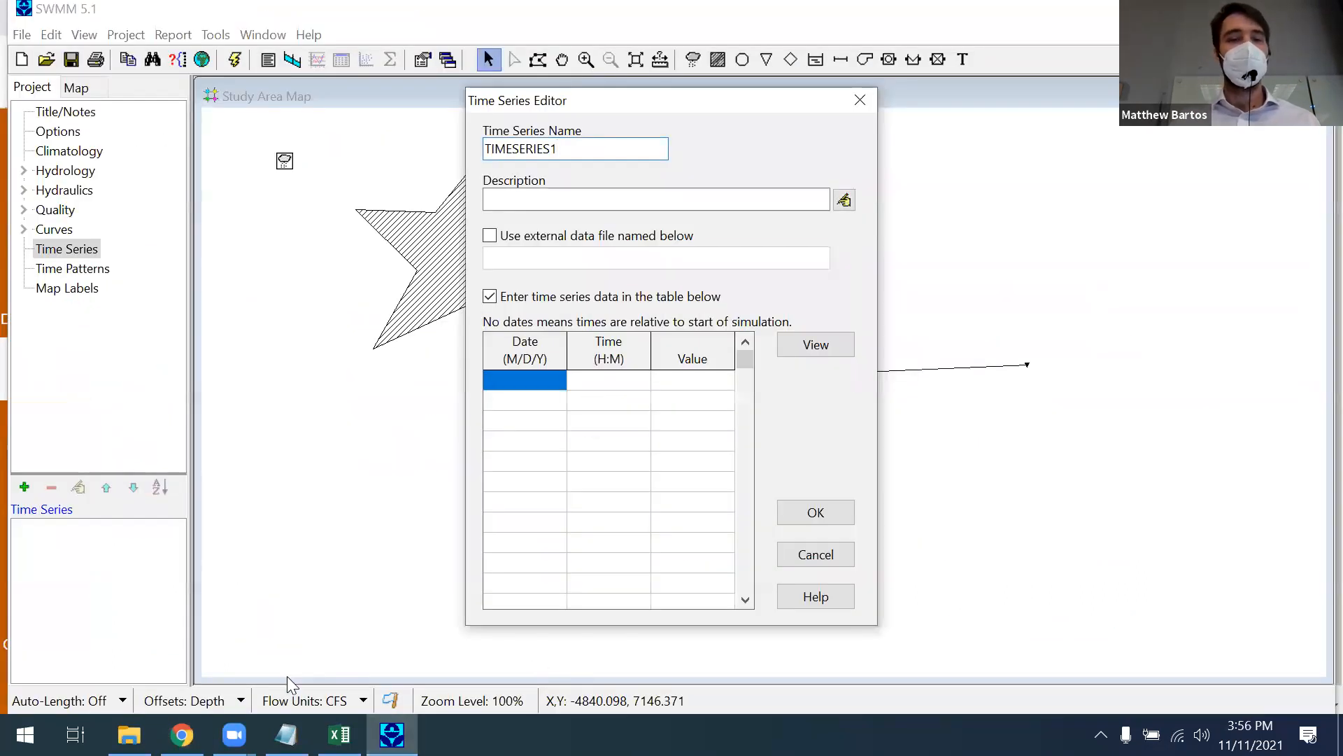
Step: Switch to the swmm_hyetograph workbook in Excel and copy the dates, times and rainfall values in A1:C18
{"action": "key", "text": "alt+Tab"}
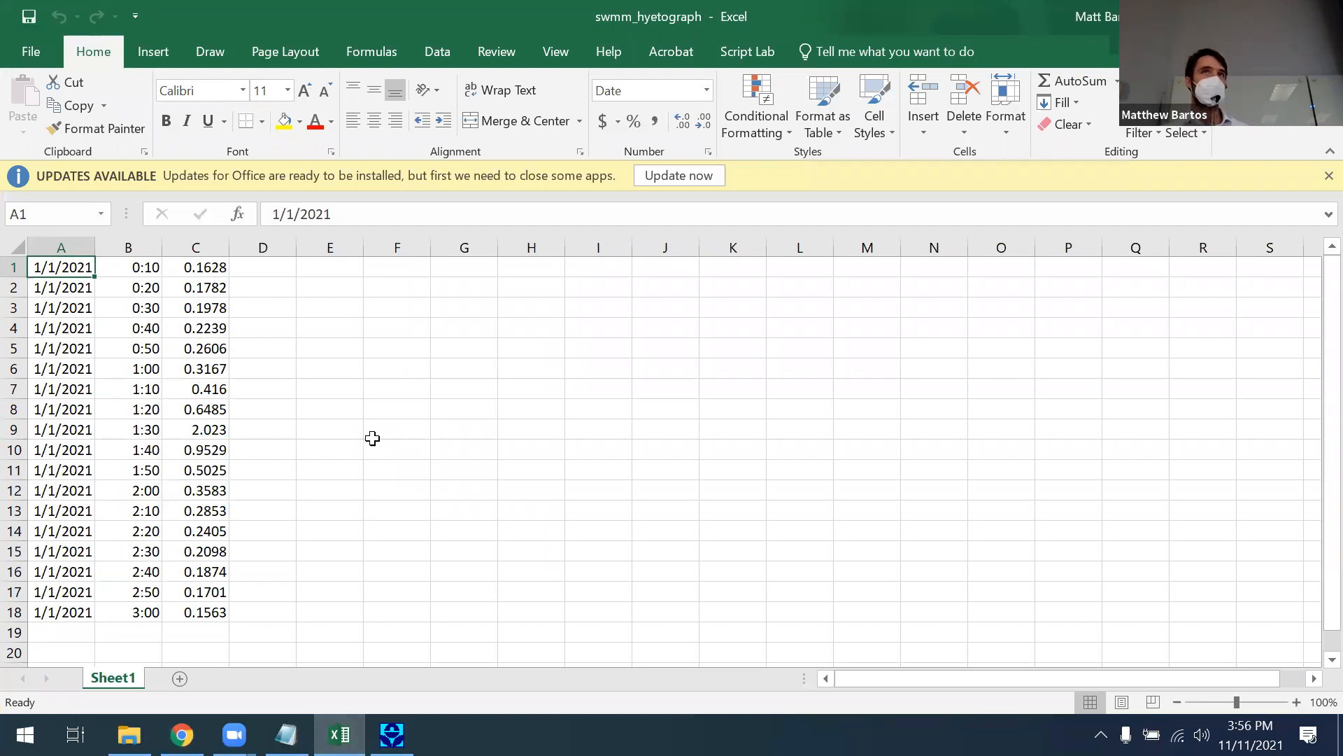
{"action": "left_click_drag", "start_coordinate": [147, 378], "coordinate": [193, 612]}
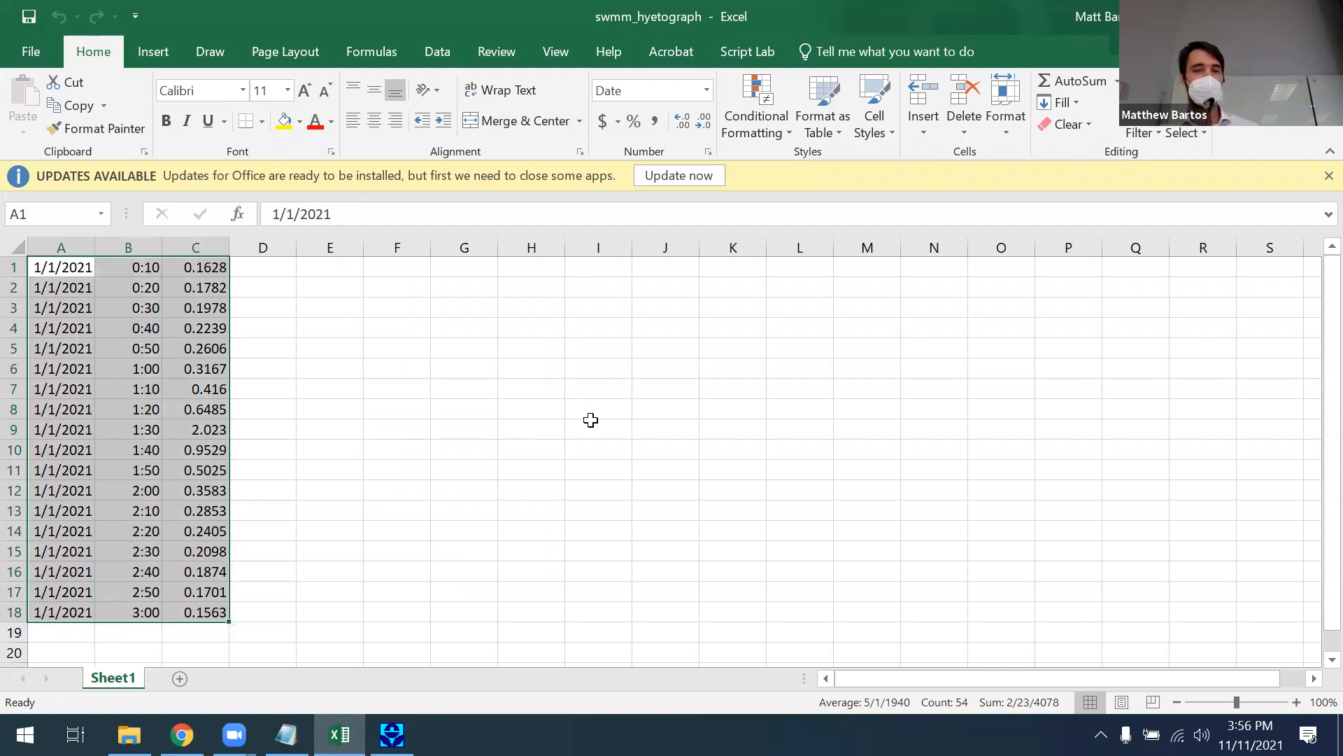
{"action": "key", "text": "ctrl+c"}
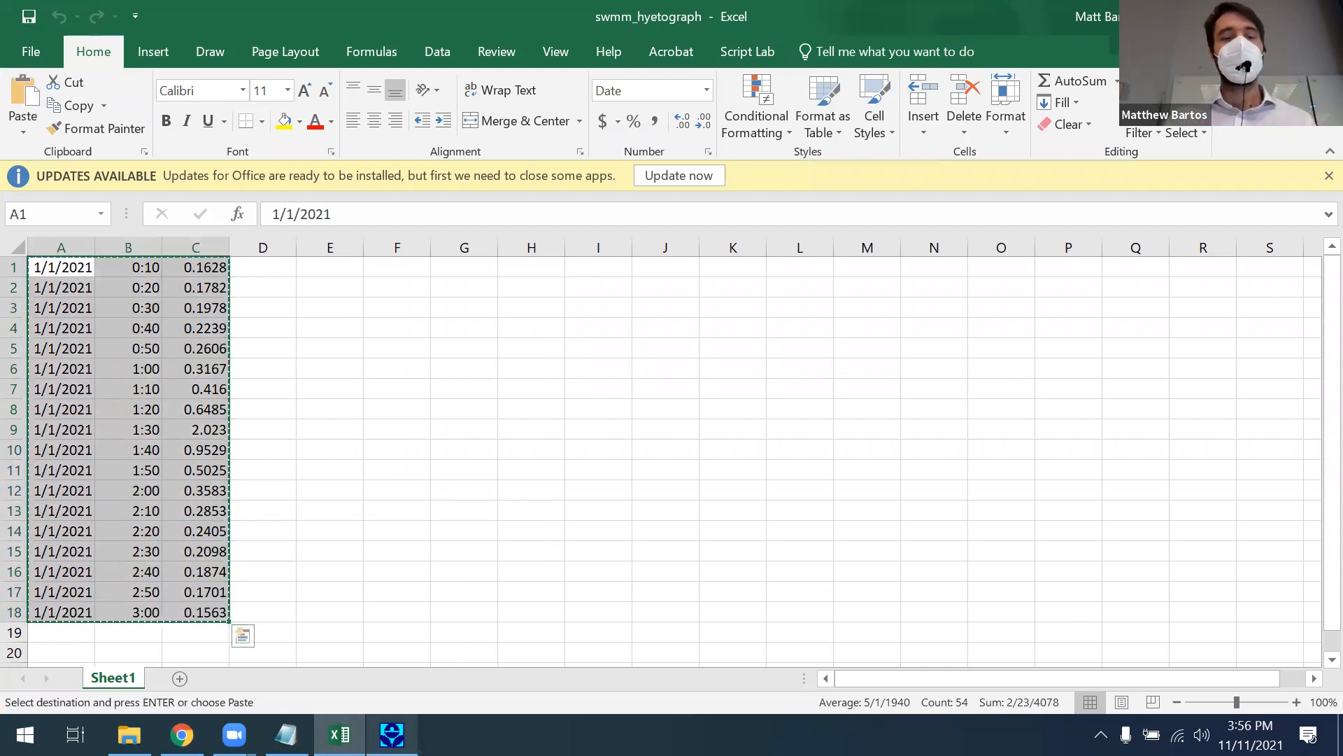
Step: Switch back to SWMM and paste the copied hyetograph into the TIMESERIES1 table, starting at the first date cell
{"action": "mouse_move", "coordinate": [391, 735]}
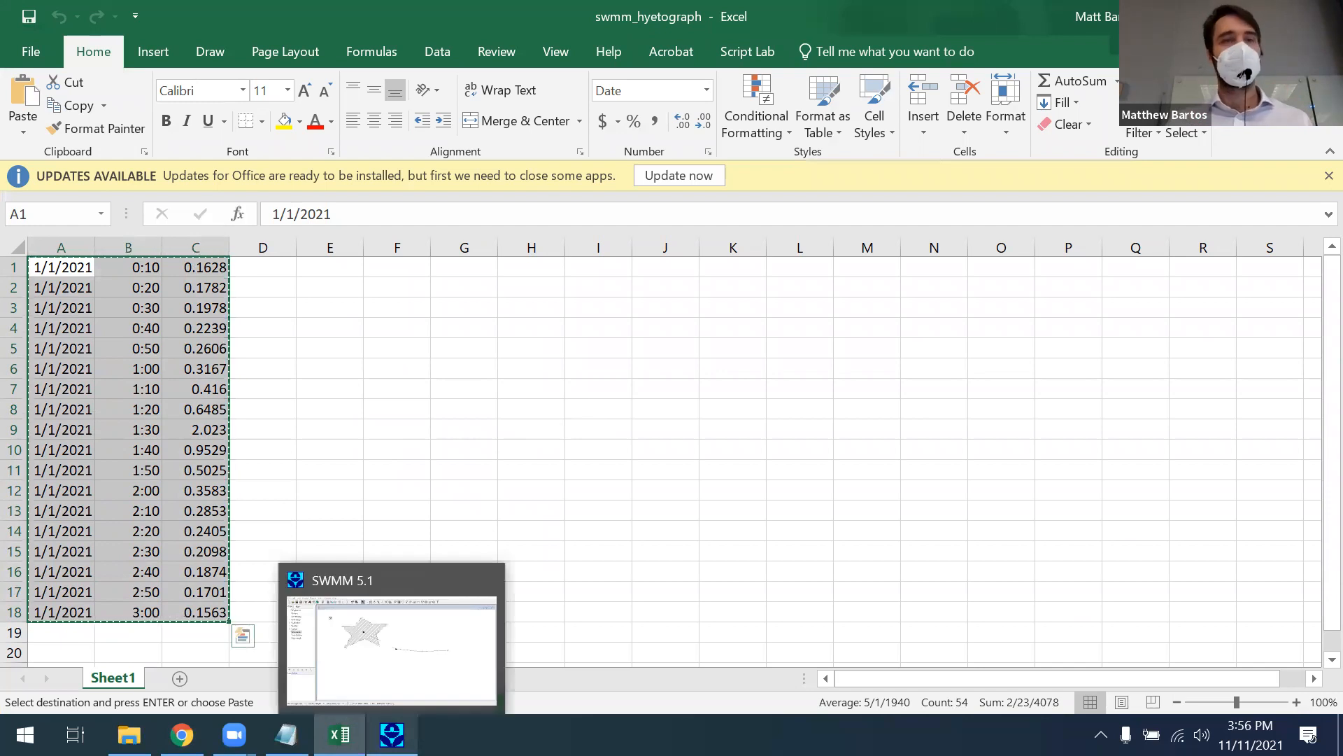
{"action": "left_click", "coordinate": [393, 668]}
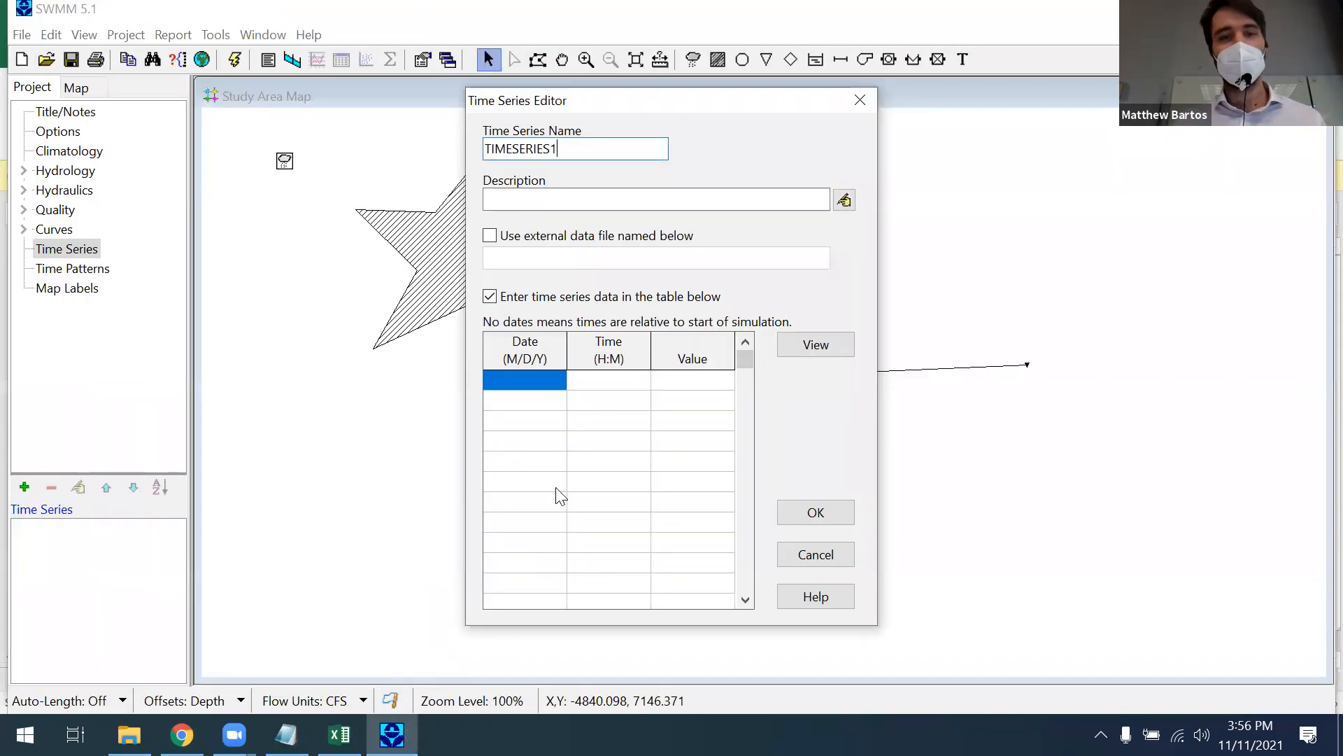
{"action": "right_click", "coordinate": [525, 378]}
{"action": "left_click", "coordinate": [602, 431]}
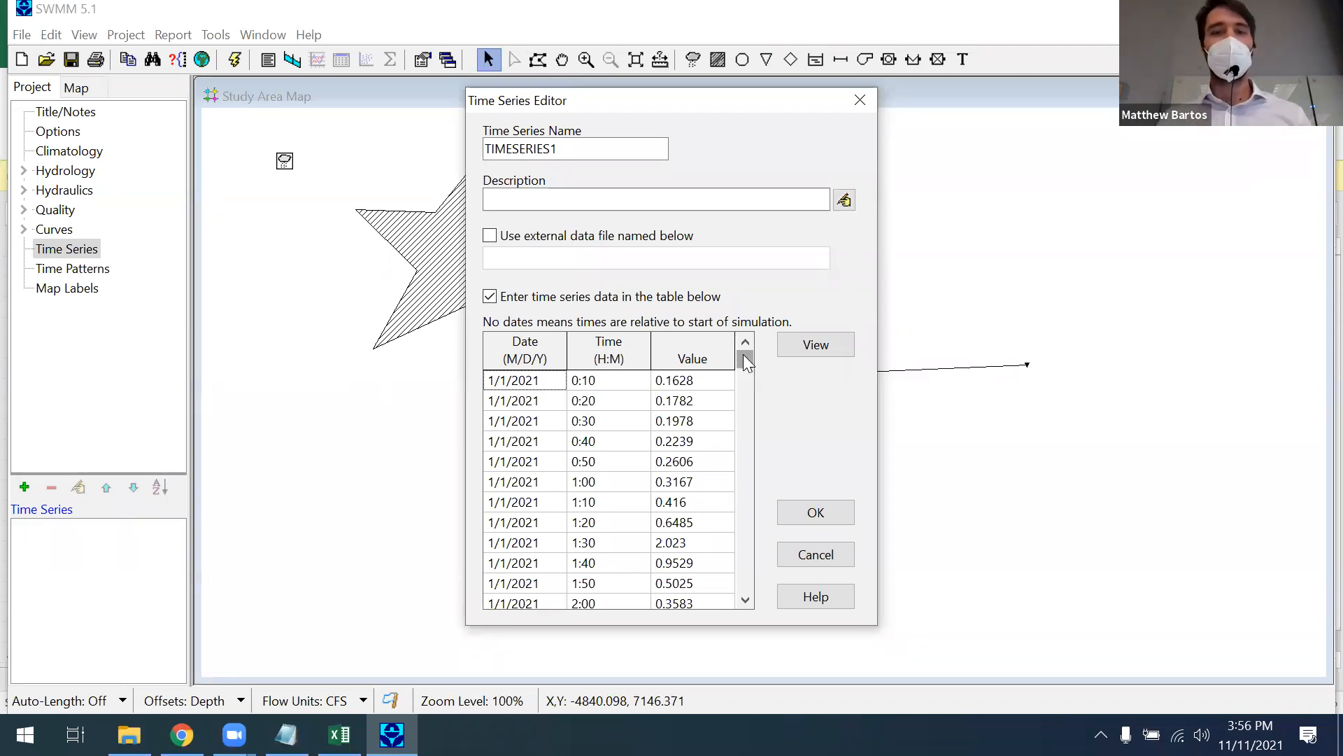
Step: View the plot of TIMESERIES1, close the viewer, and accept the time series
{"action": "mouse_move", "coordinate": [747, 358]}
{"action": "left_mouse_down"}
{"action": "mouse_move", "coordinate": [751, 401]}
{"action": "mouse_move", "coordinate": [744, 339]}
{"action": "left_mouse_up"}
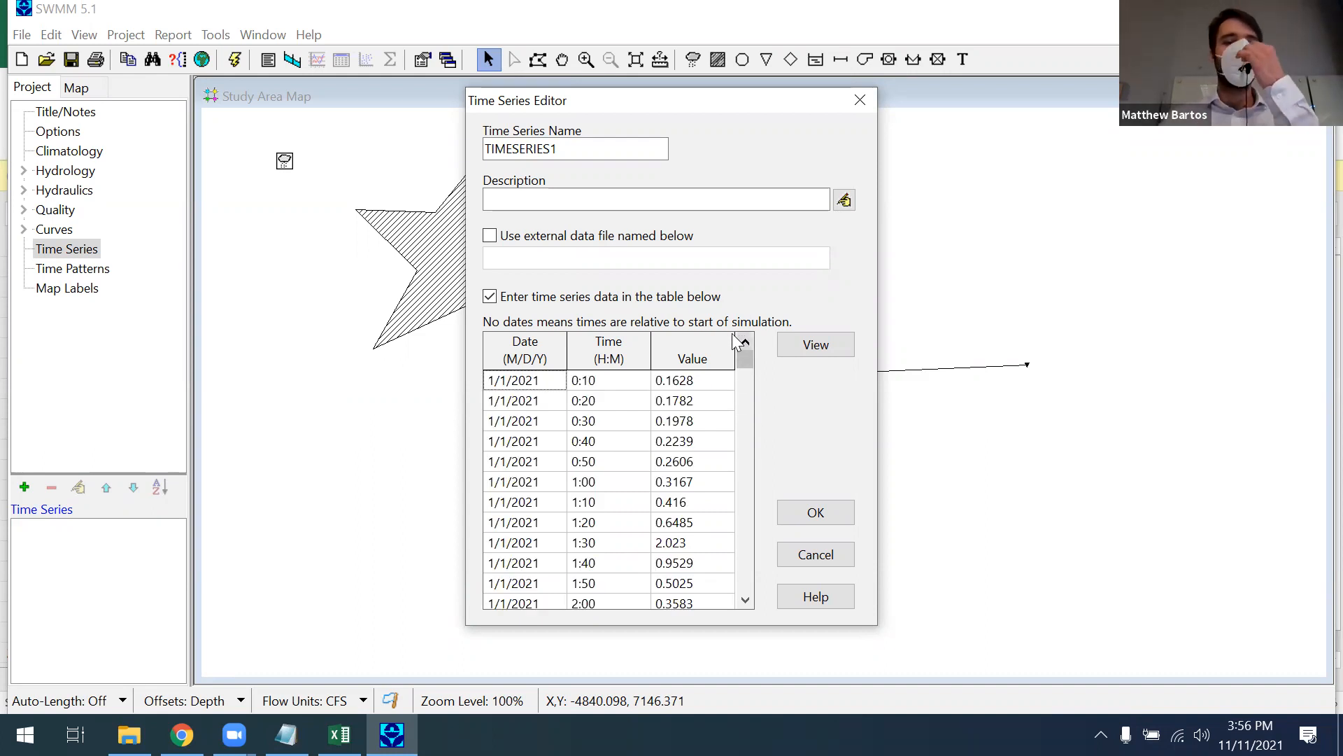
{"action": "left_click", "coordinate": [816, 345]}
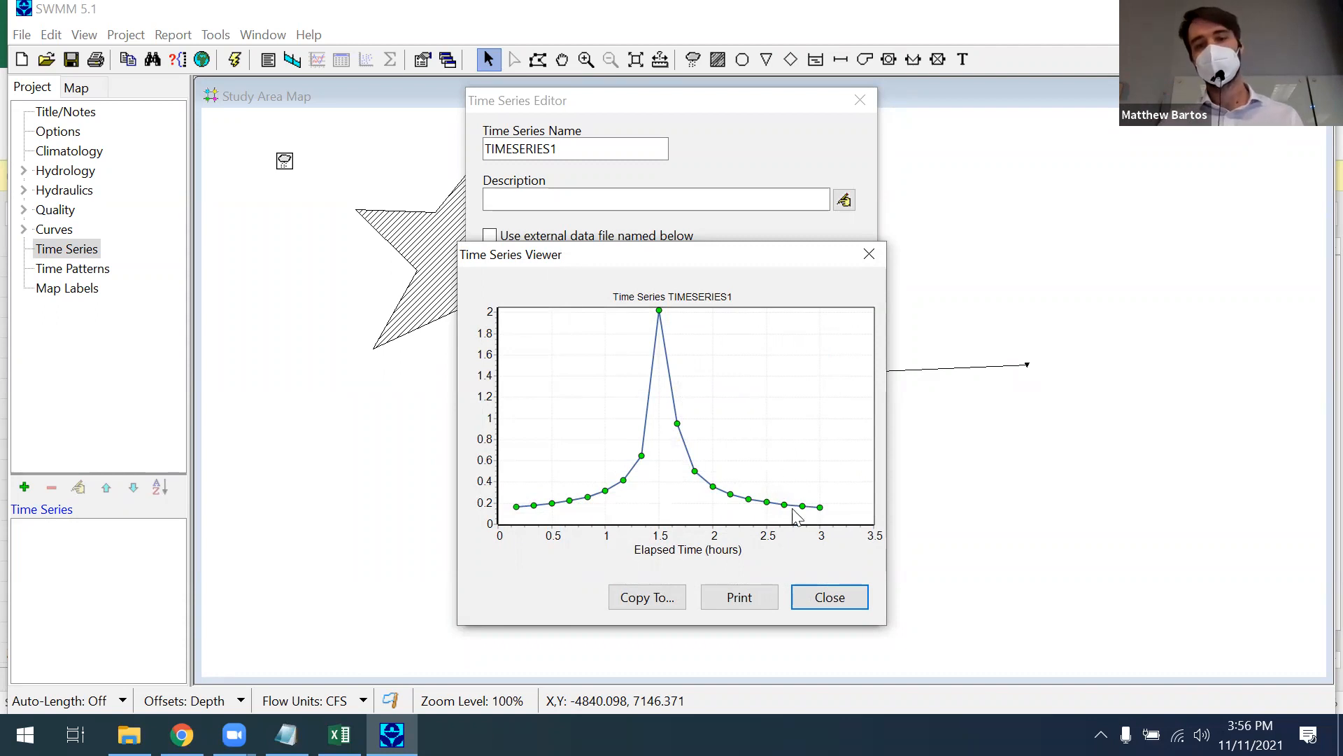
{"action": "left_click", "coordinate": [833, 598]}
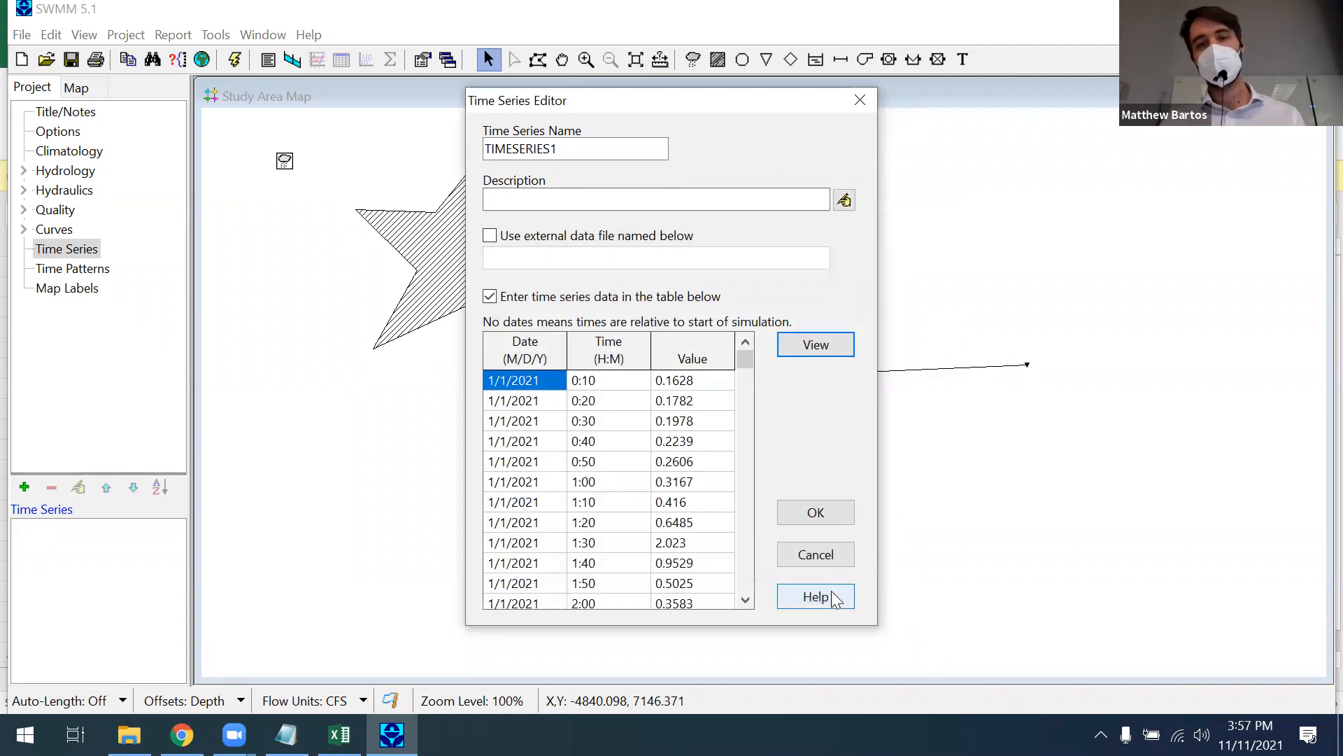
{"action": "left_click", "coordinate": [821, 514]}
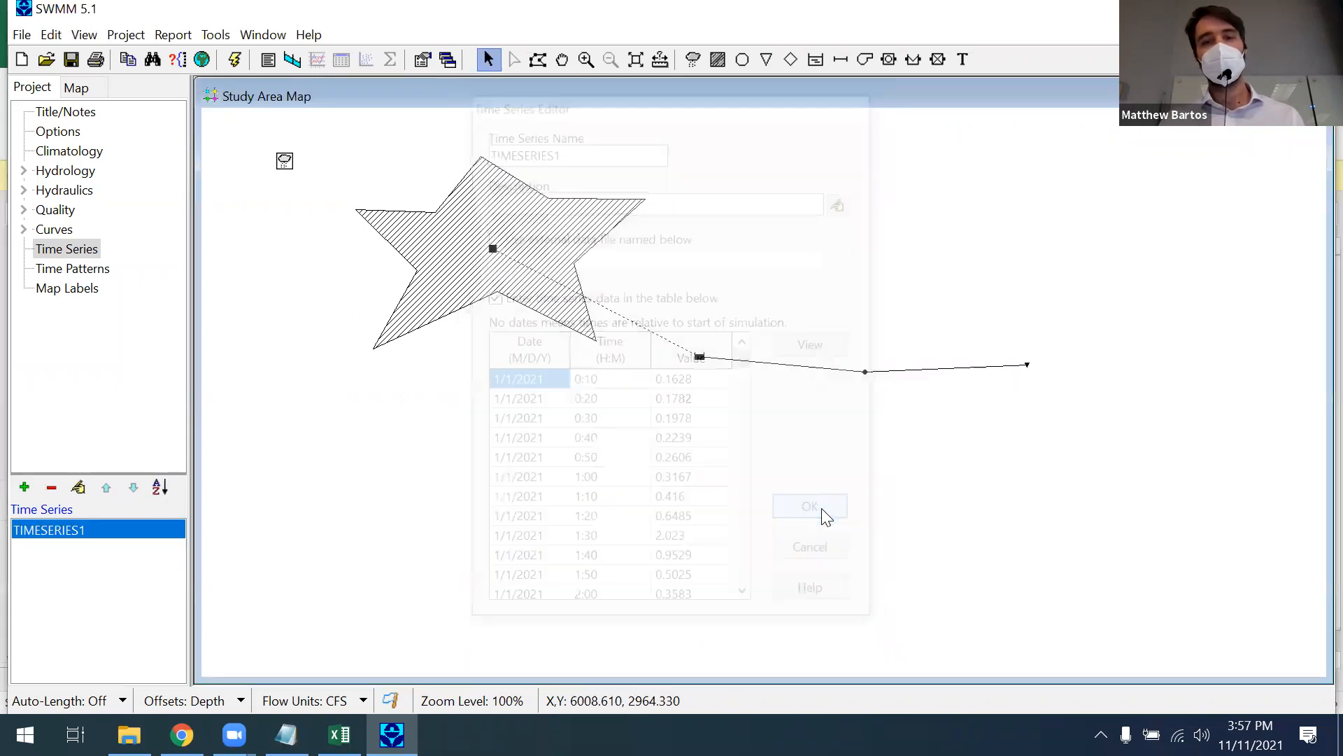
Step: Assign TIMESERIES1 as the rainfall series of rain gage RG1
{"action": "left_click", "coordinate": [284, 161]}
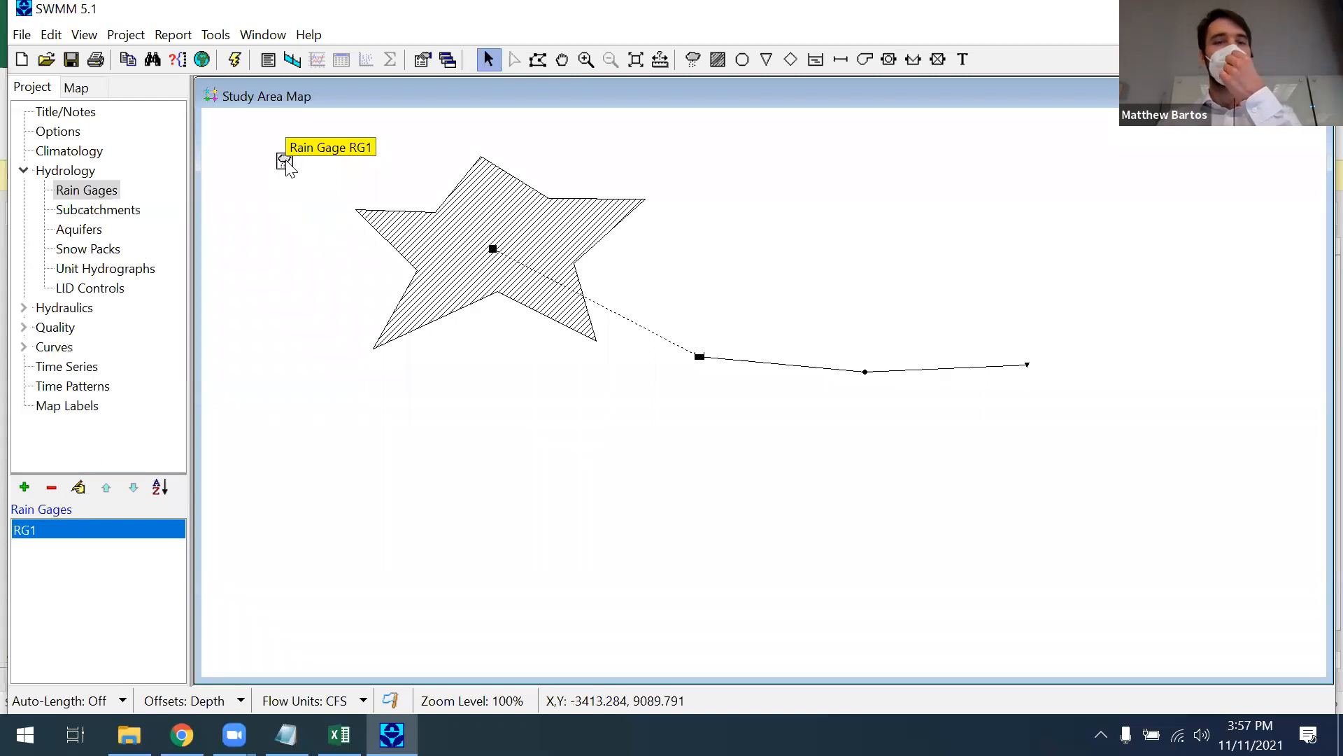
{"action": "double_click", "coordinate": [286, 163]}
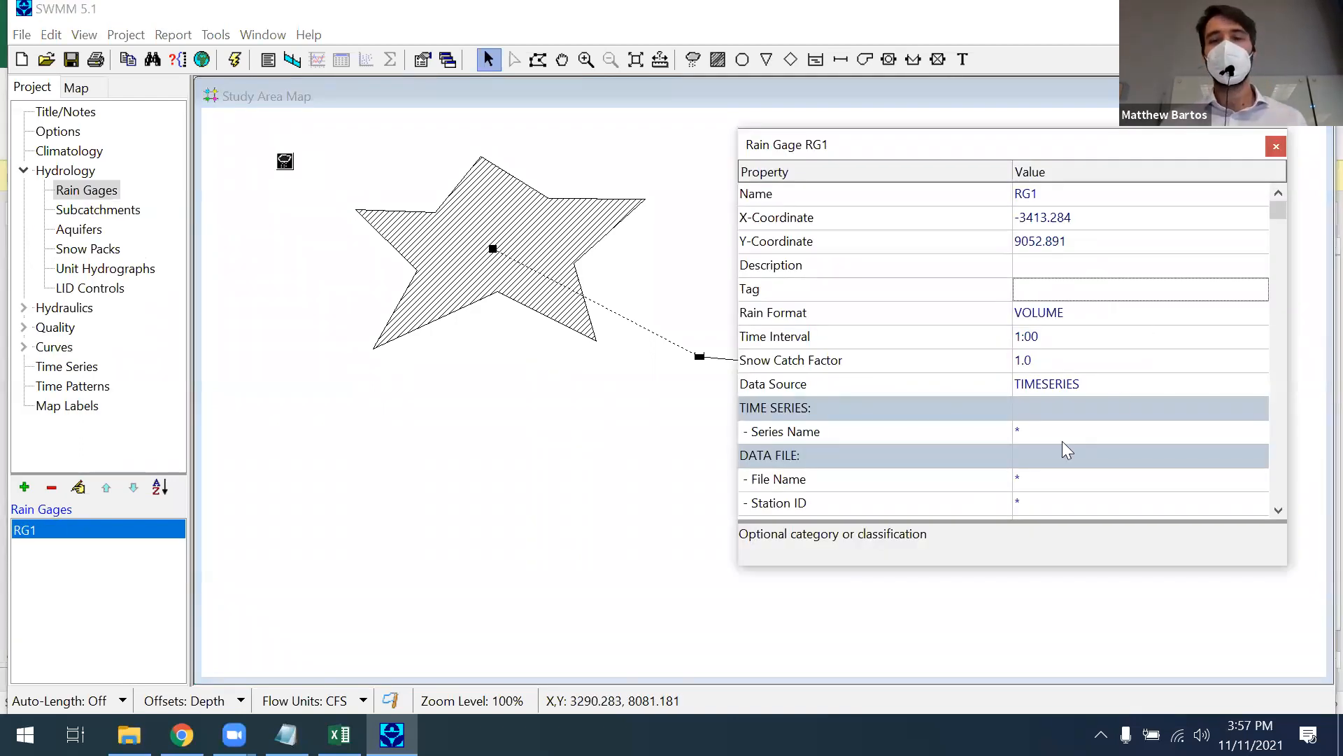
{"action": "left_click", "coordinate": [1041, 431]}
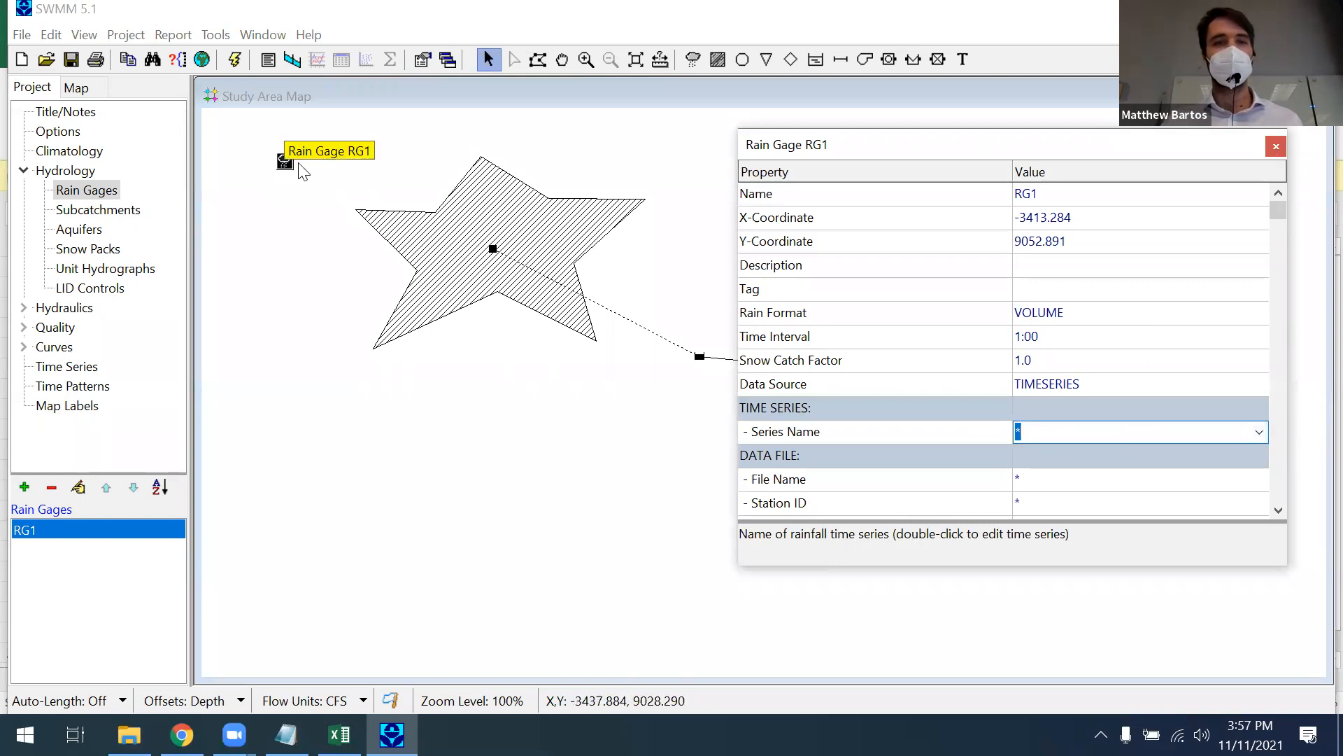
{"action": "left_click", "coordinate": [1259, 433]}
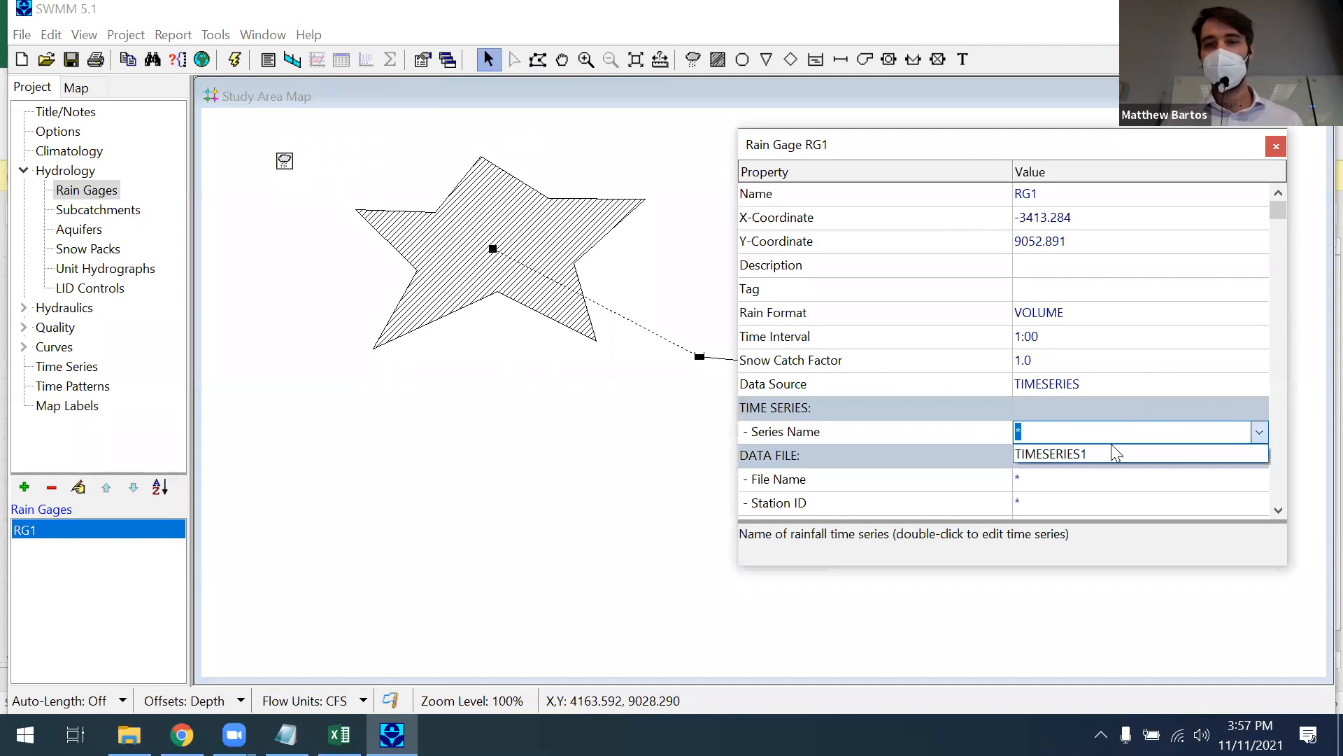
{"action": "left_click", "coordinate": [1099, 448]}
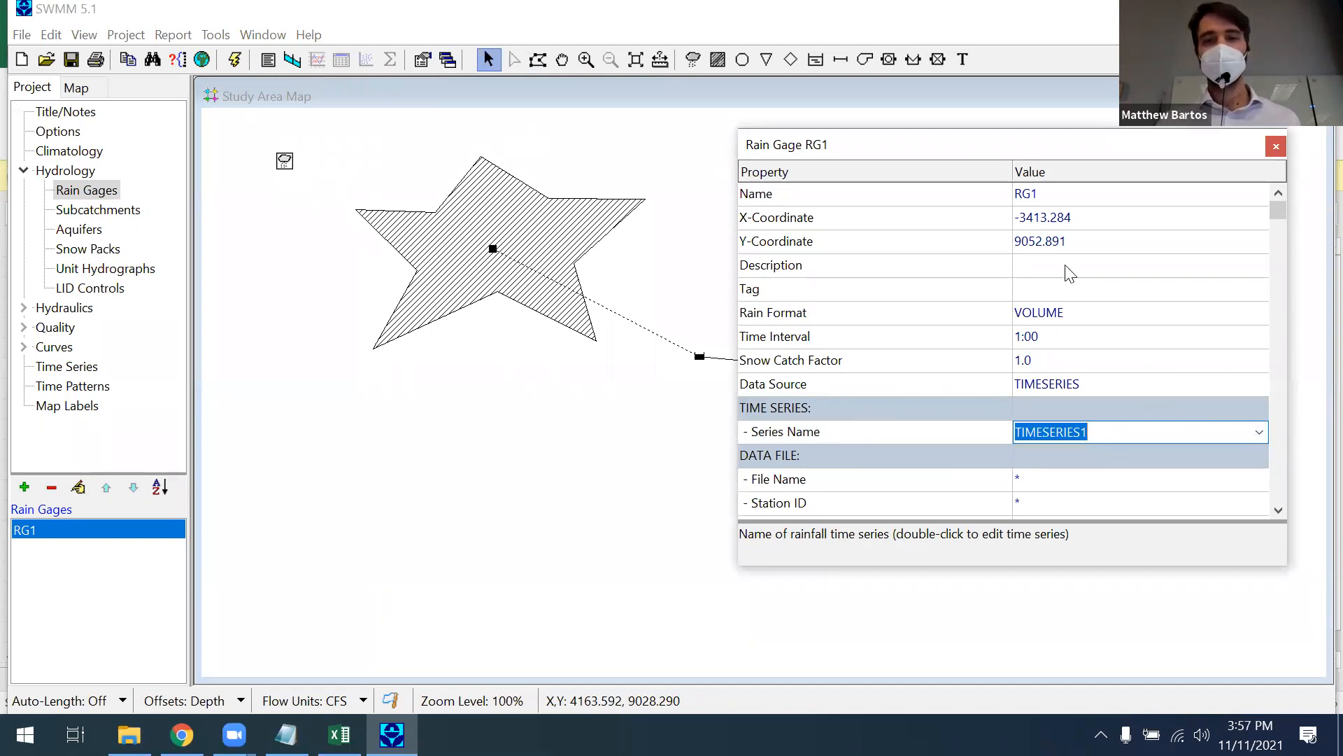
Step: Set rain gage RG1's recording time interval to 10:00 and close its properties
{"action": "left_click", "coordinate": [1053, 336]}
{"action": "type", "text": "10:00"}
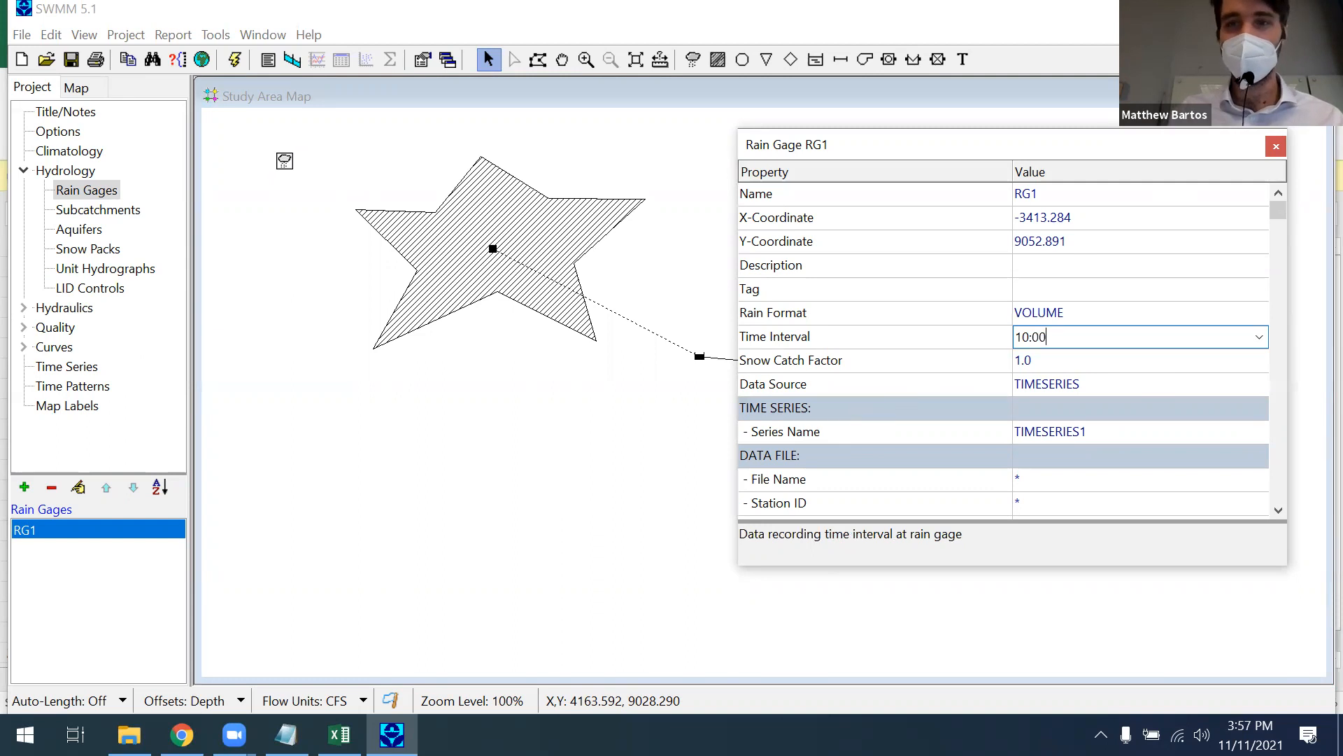
{"action": "left_click", "coordinate": [1069, 354]}
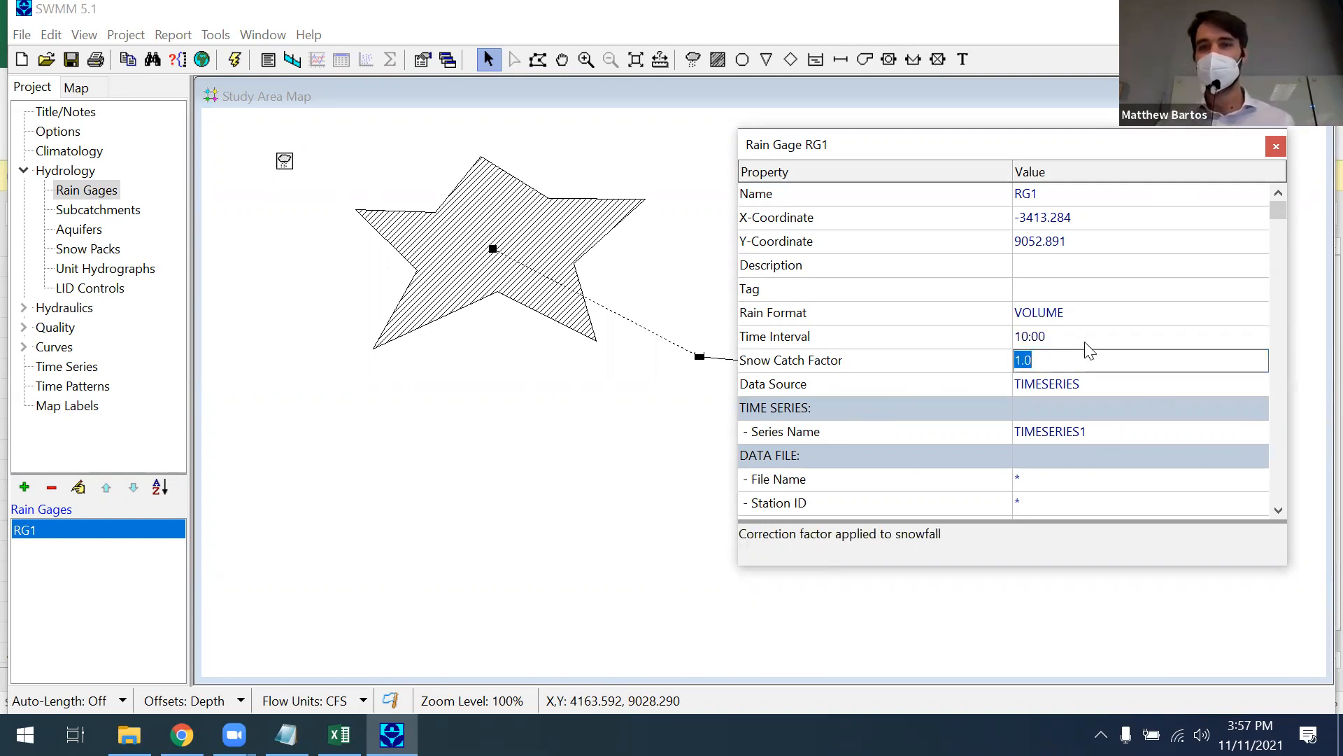
{"action": "left_click", "coordinate": [1079, 274]}
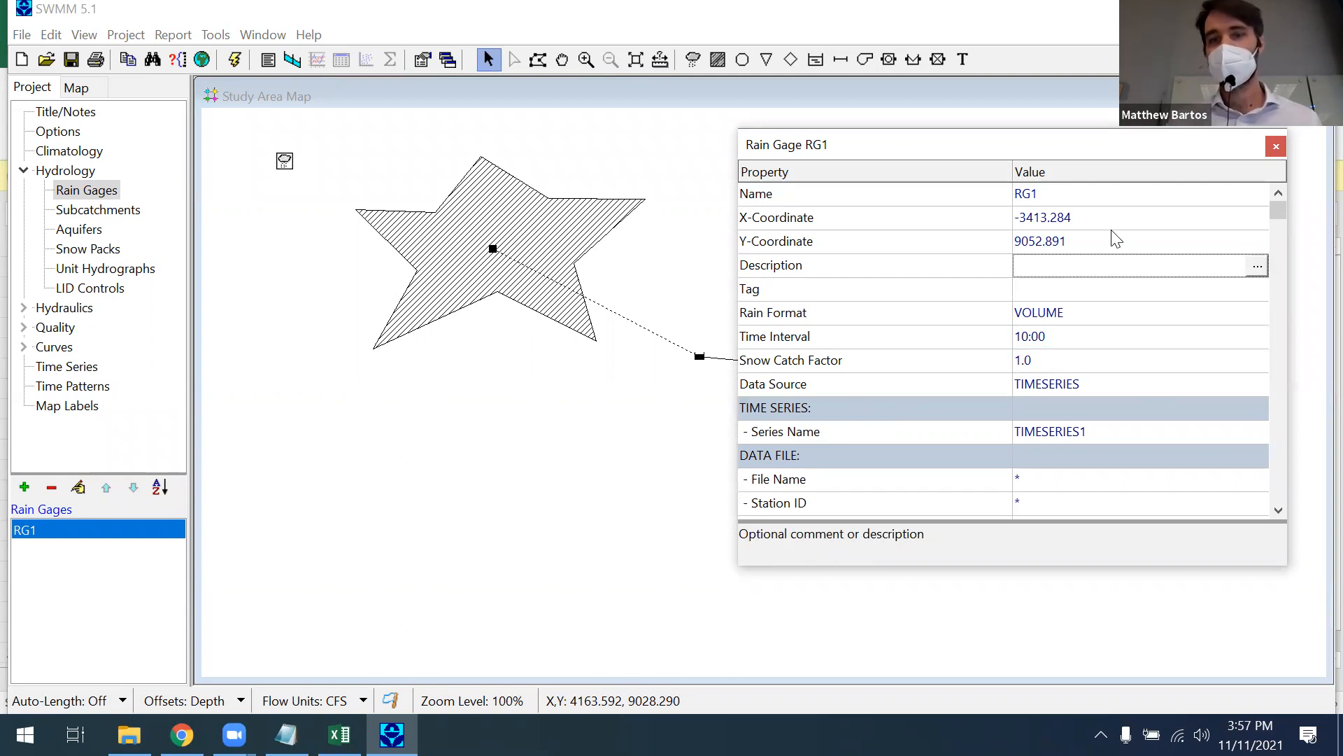
{"action": "left_click", "coordinate": [1276, 146]}
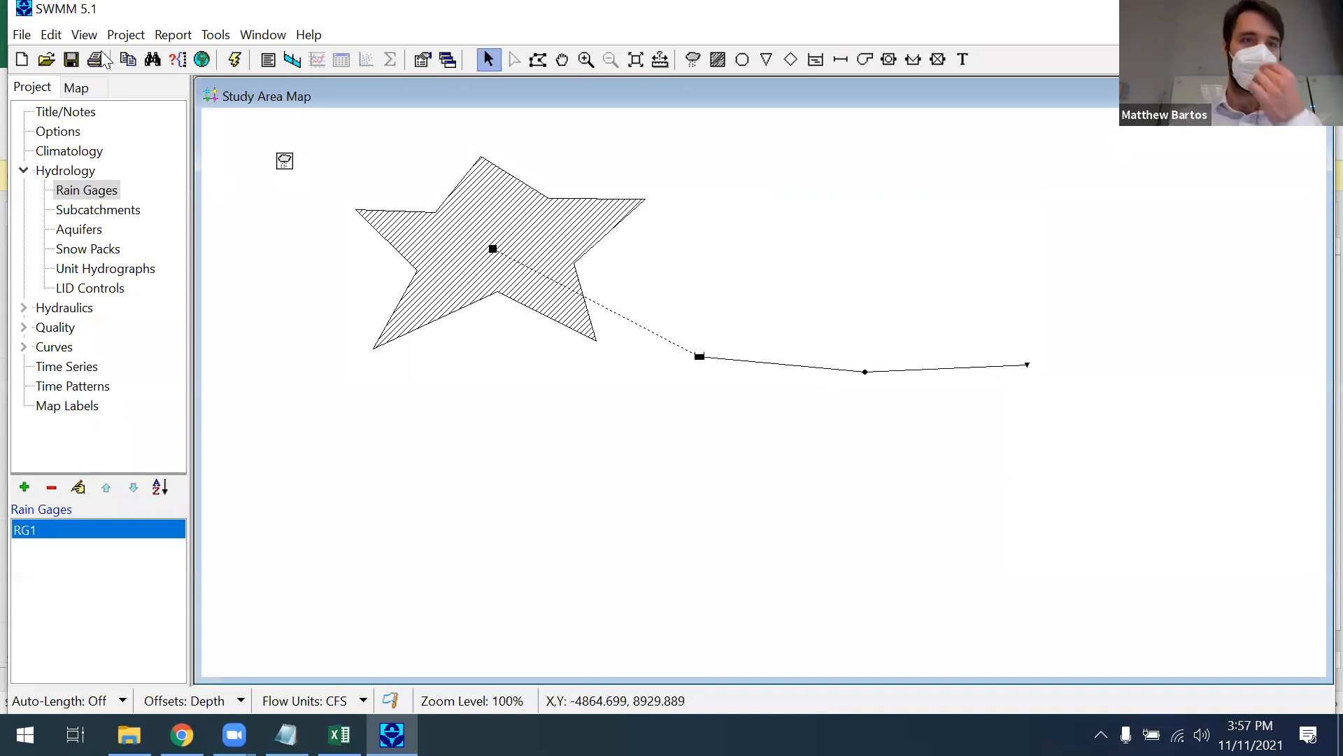
Step: Save the project as cee365k_in_class_tutorial.inp
{"action": "left_click", "coordinate": [71, 60]}
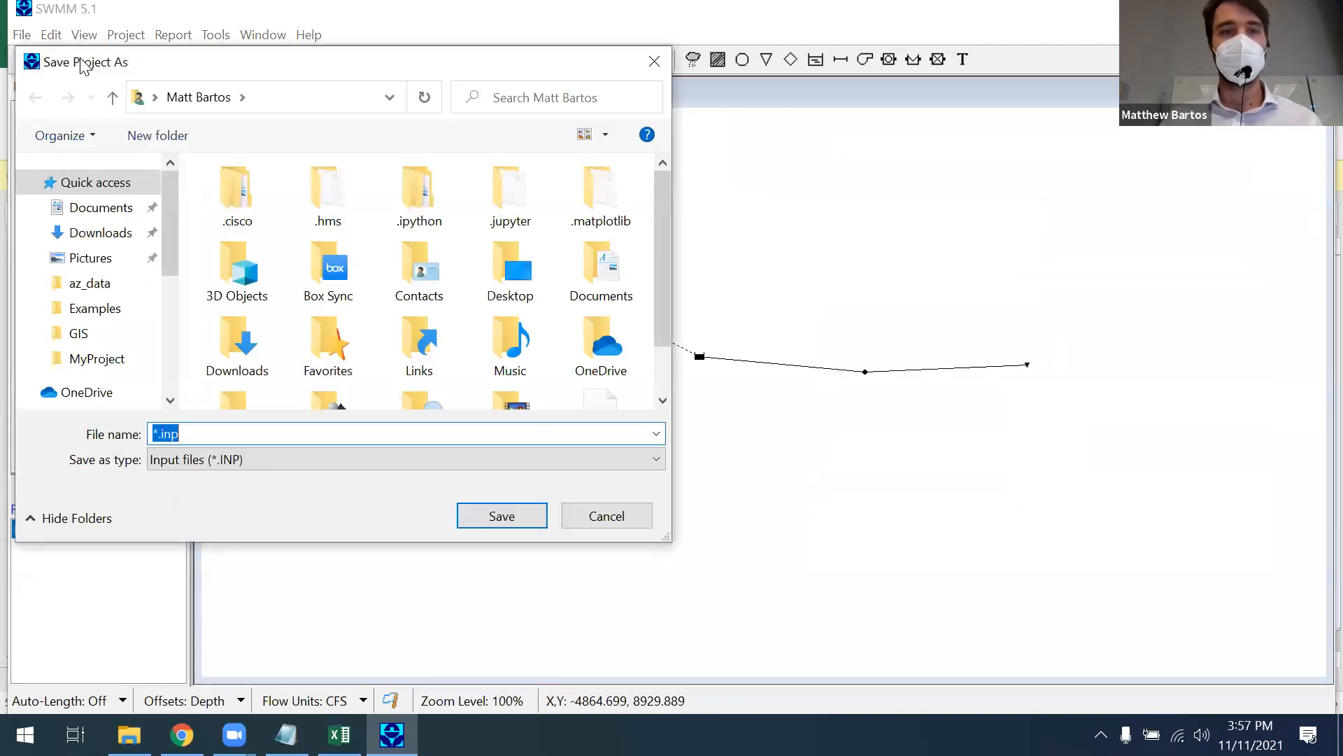
{"action": "type", "text": "cee"}
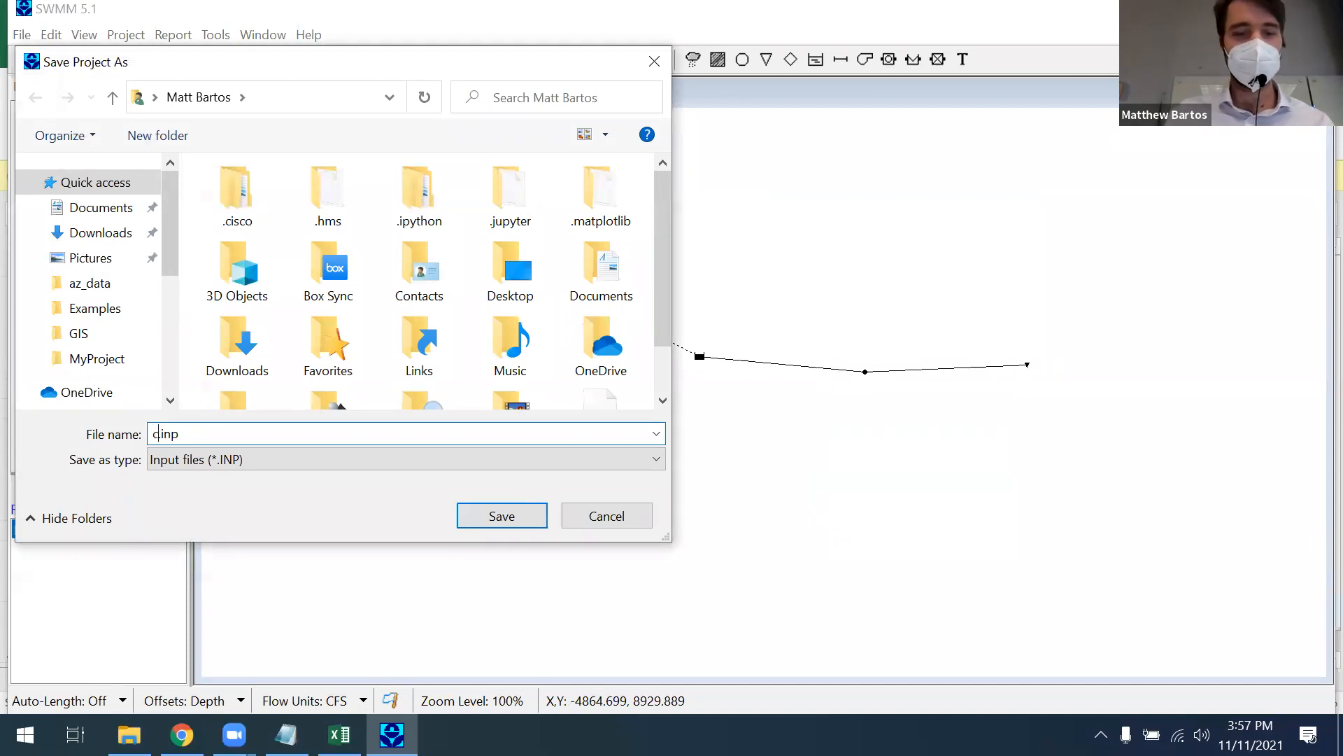
{"action": "type", "text": "365k_in_"}
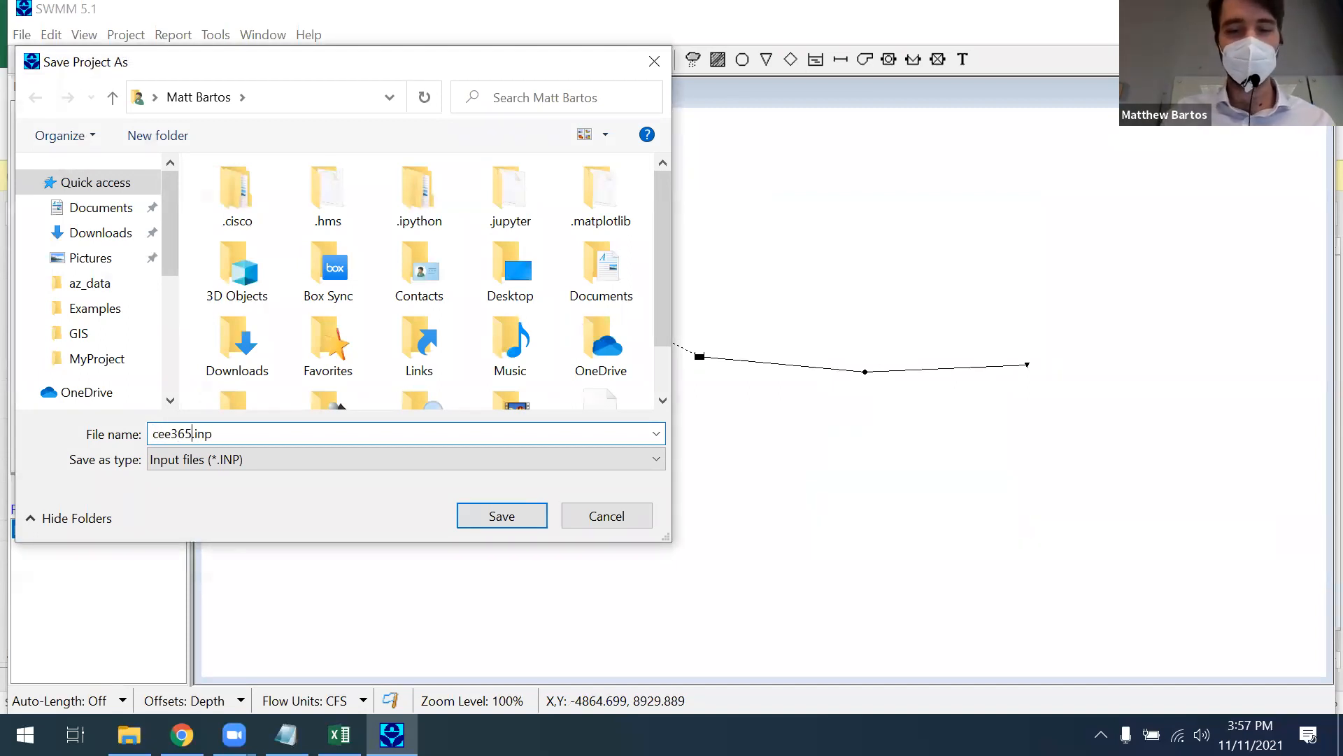
{"action": "type", "text": "class_tutoria"}
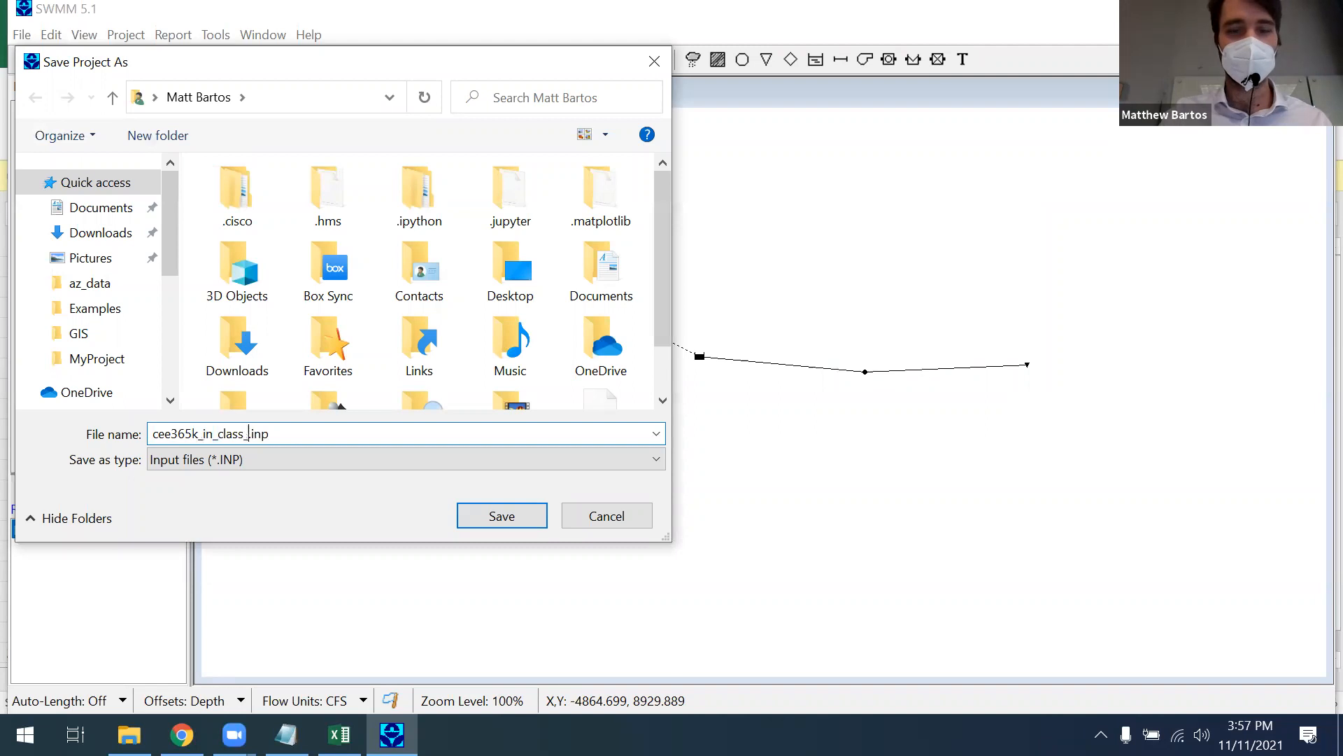
{"action": "type", "text": "l"}
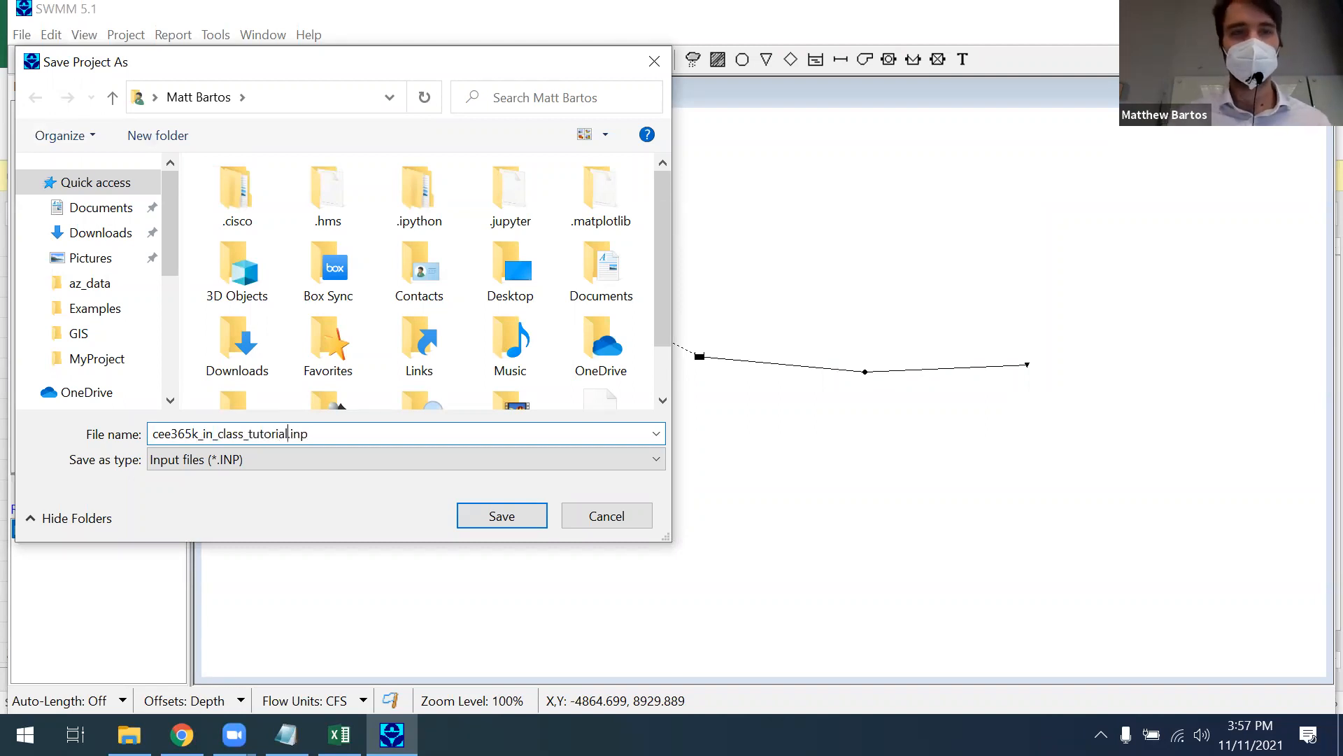
{"action": "left_click", "coordinate": [496, 516]}
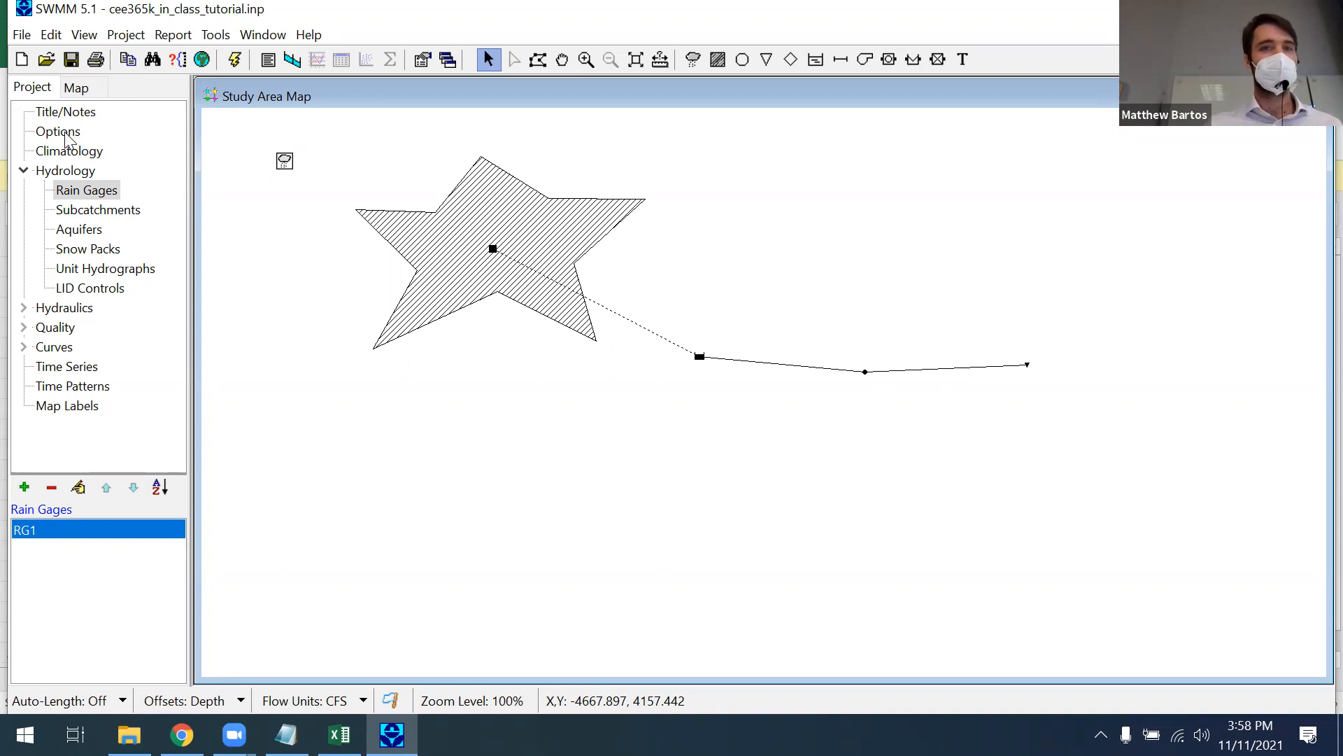
Step: Open the general simulation options and set the routing model to Dynamic Wave
{"action": "left_click", "coordinate": [67, 136]}
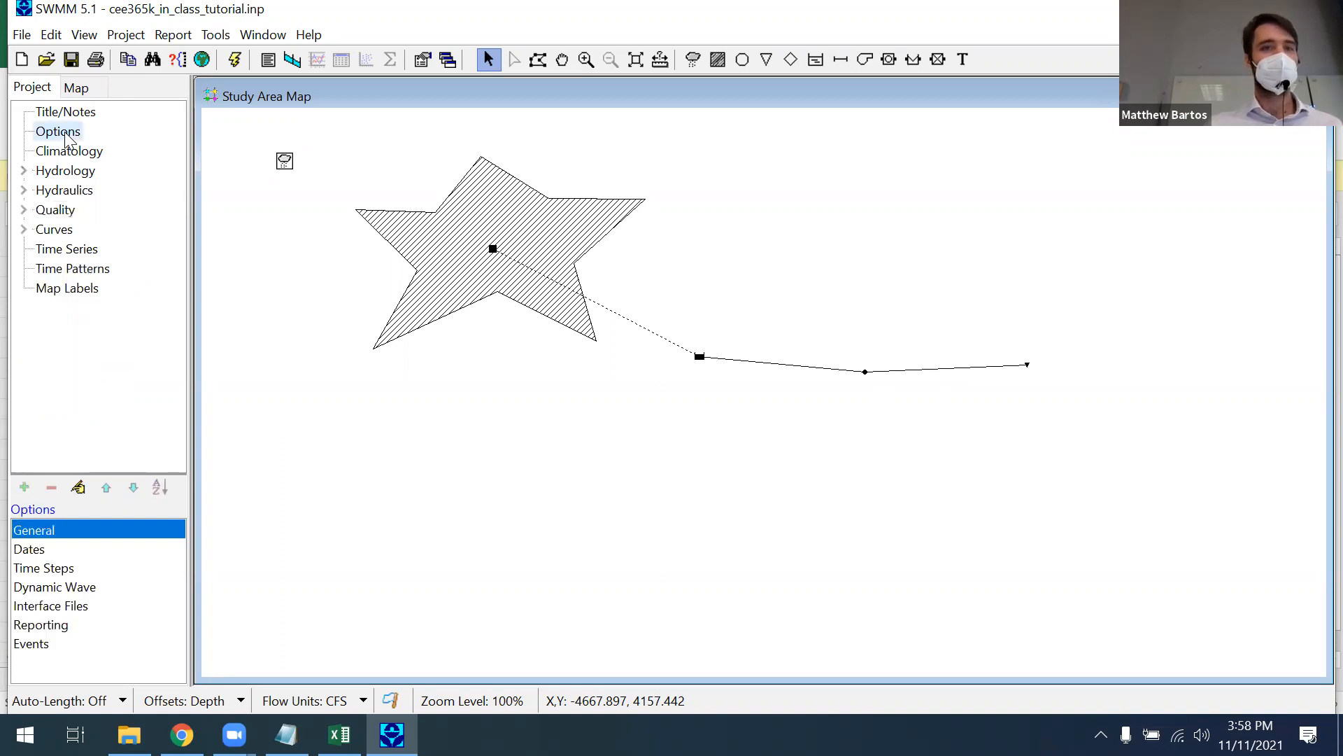
{"action": "double_click", "coordinate": [57, 529]}
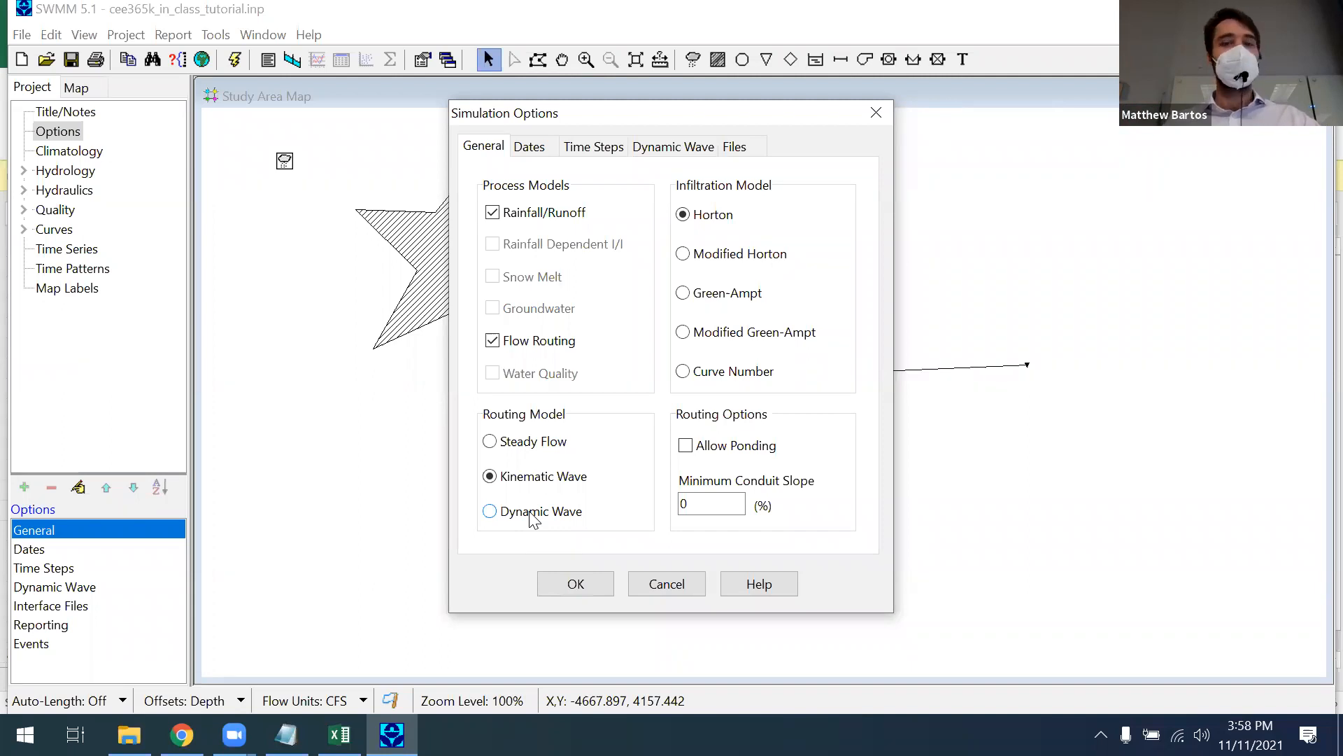
{"action": "left_click", "coordinate": [491, 512]}
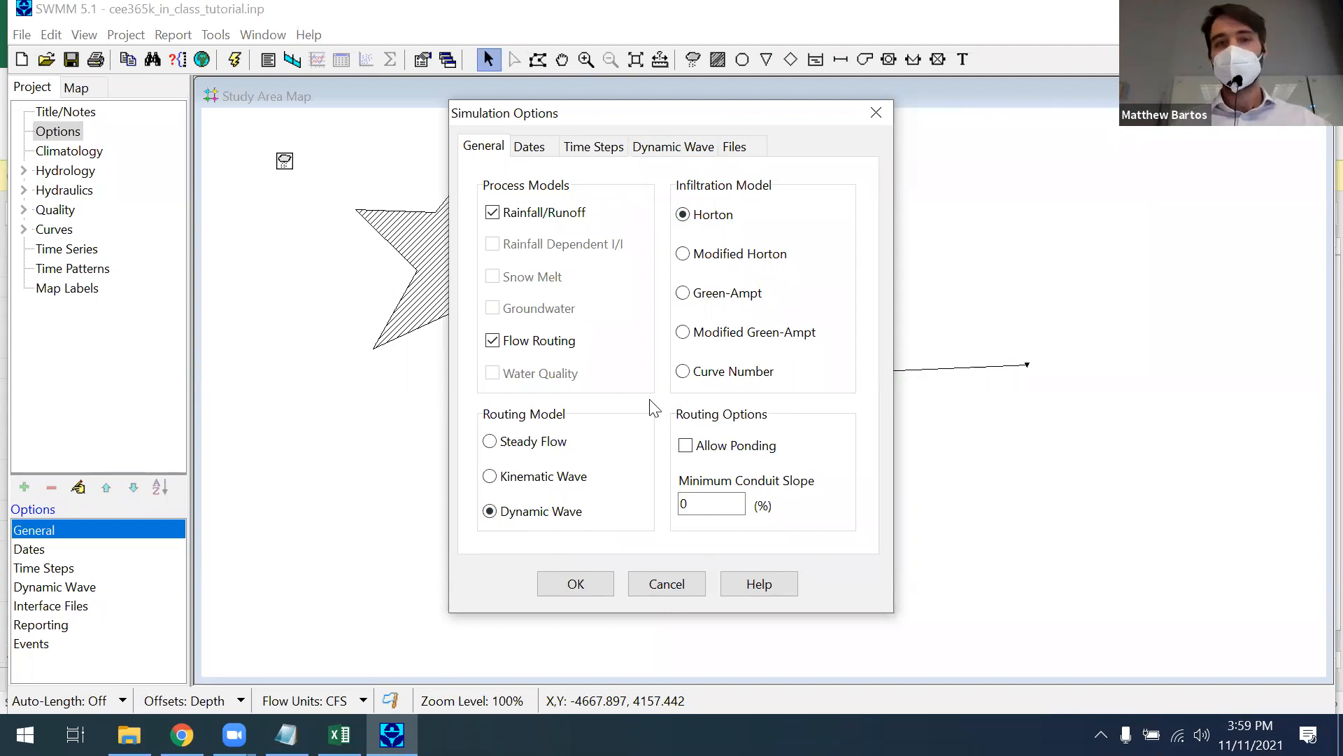
Step: Set the start of analysis and start of reporting to 01/01/2021 and the end of analysis to 01/02/2021
{"action": "left_click", "coordinate": [536, 147]}
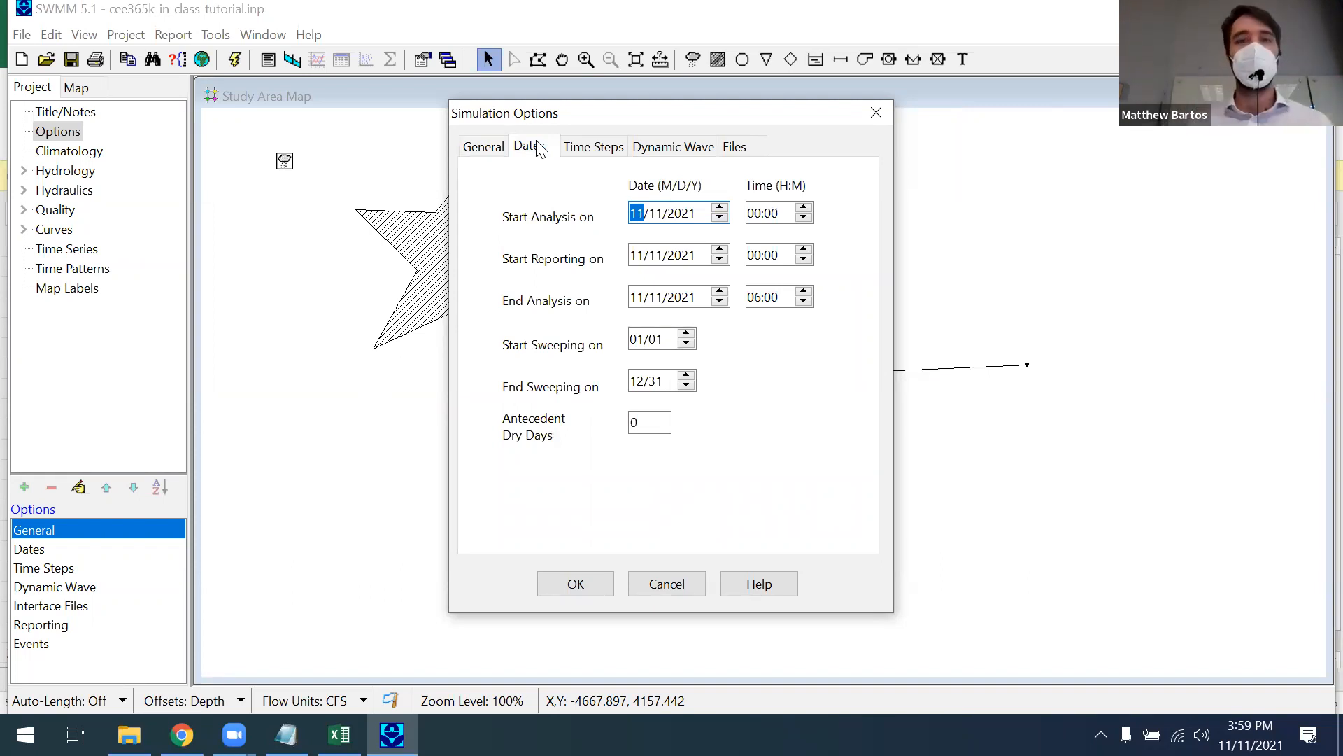
{"action": "key", "text": "Right"}
{"action": "key", "text": "Right"}
{"action": "key", "text": "Left"}
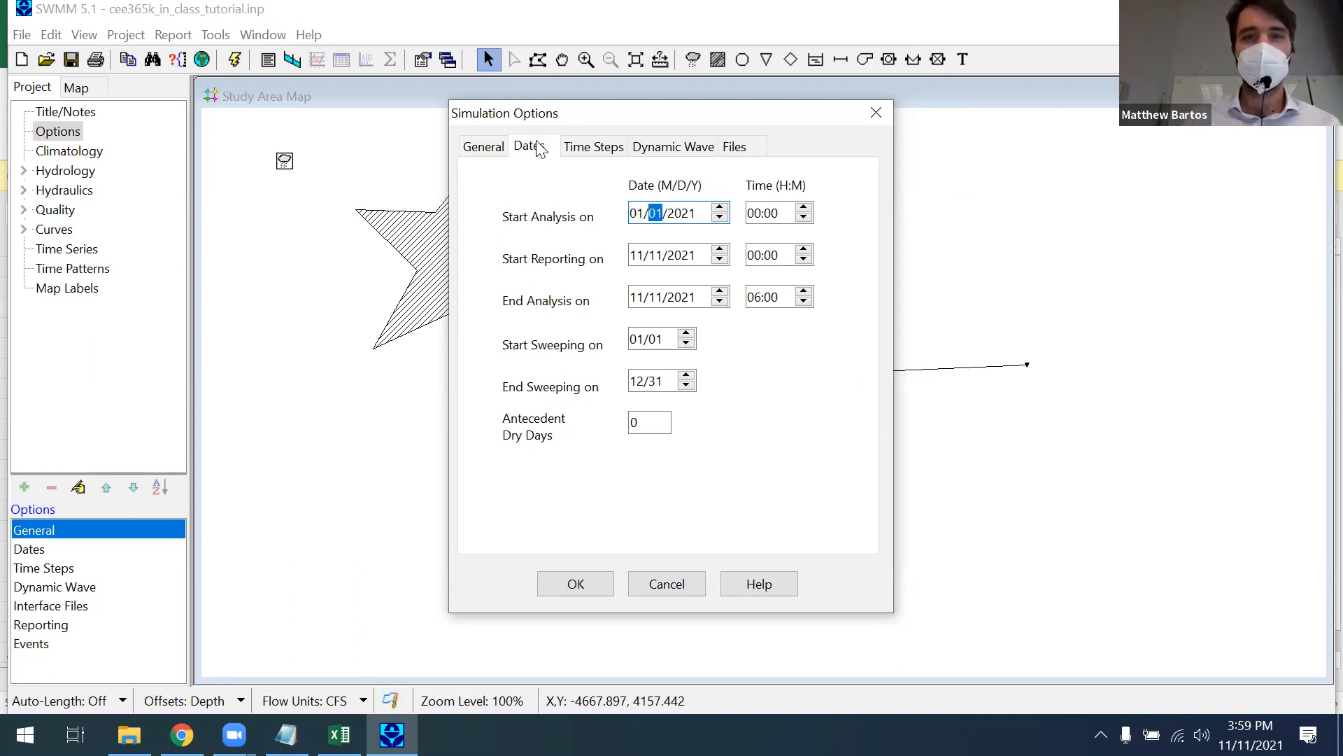
{"action": "left_click", "coordinate": [639, 257]}
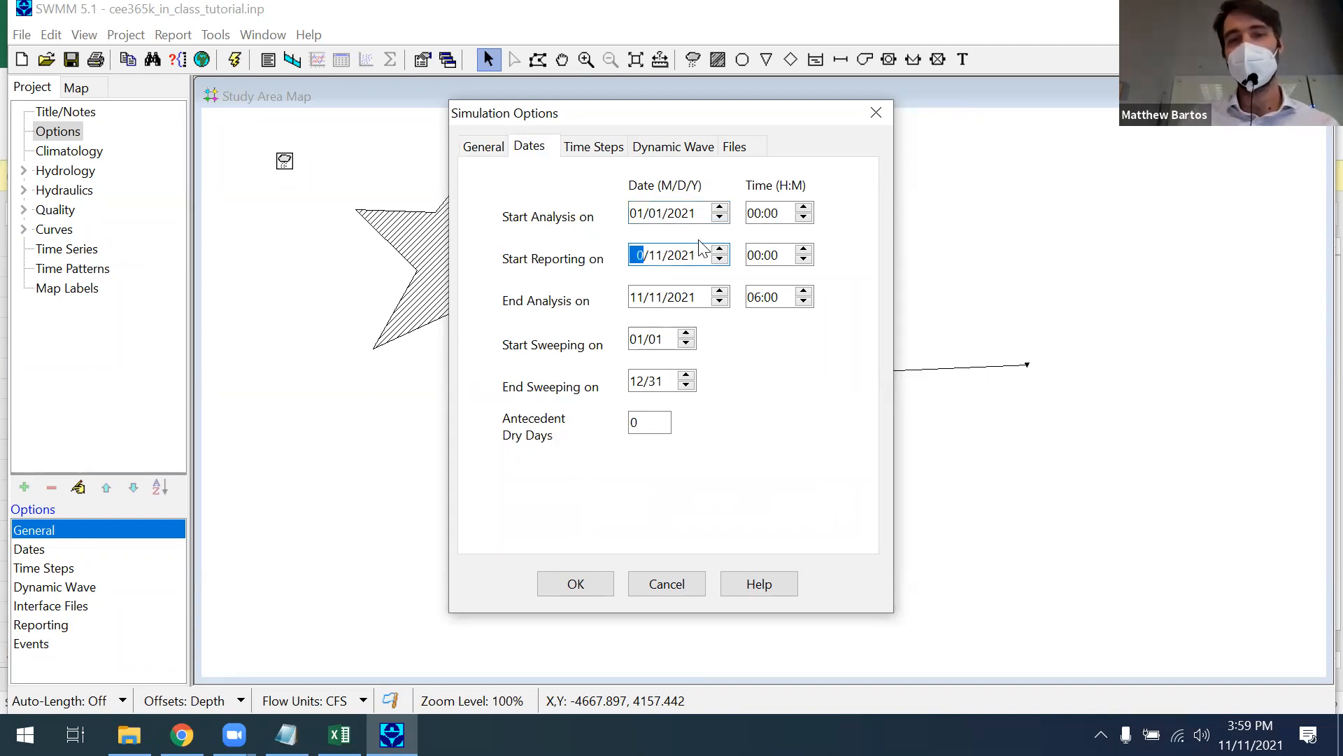
{"action": "key", "text": "Right"}
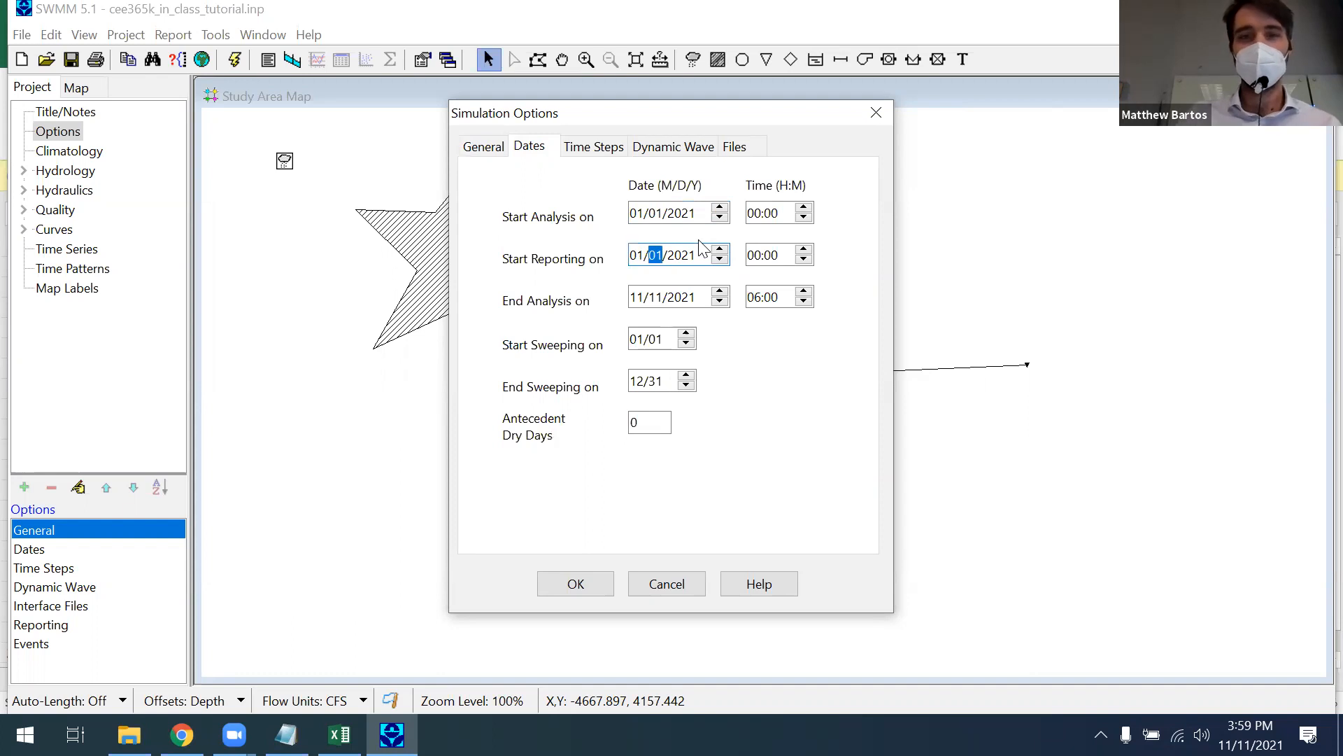
{"action": "left_click", "coordinate": [639, 300]}
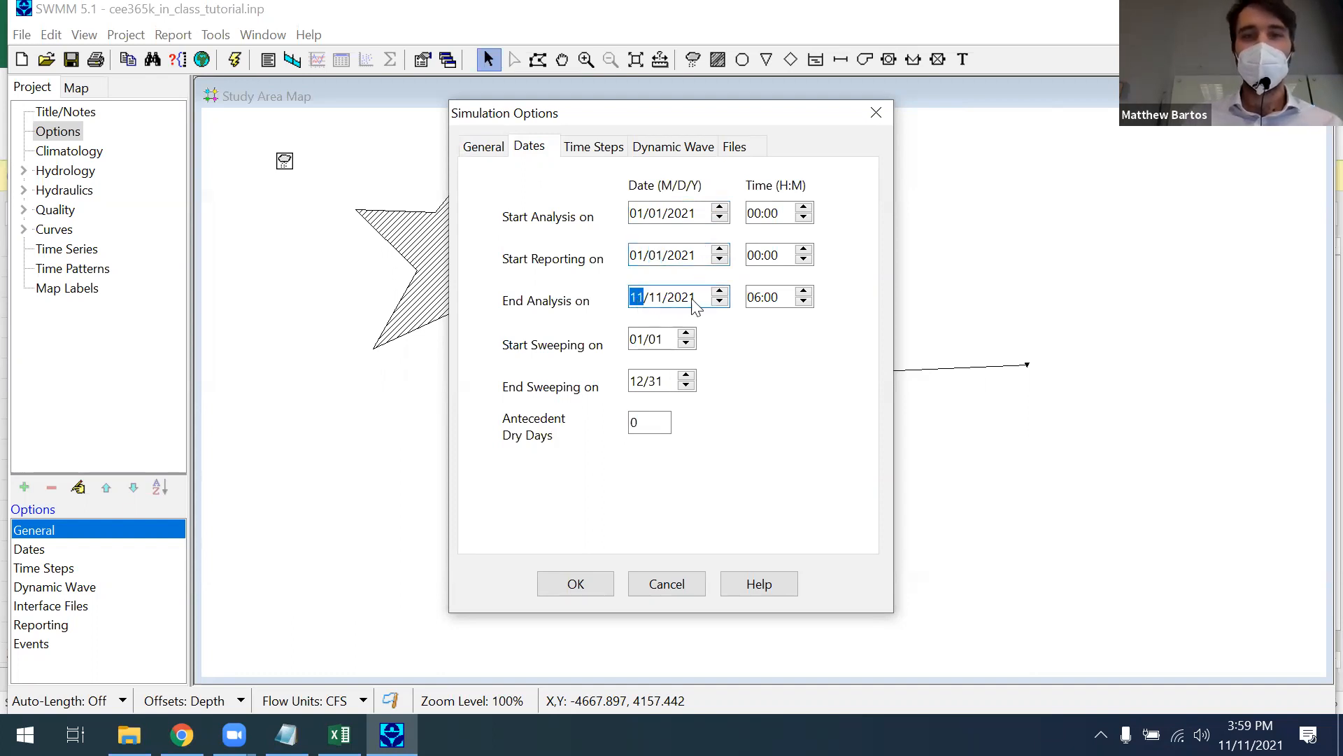
{"action": "key", "text": "Right"}
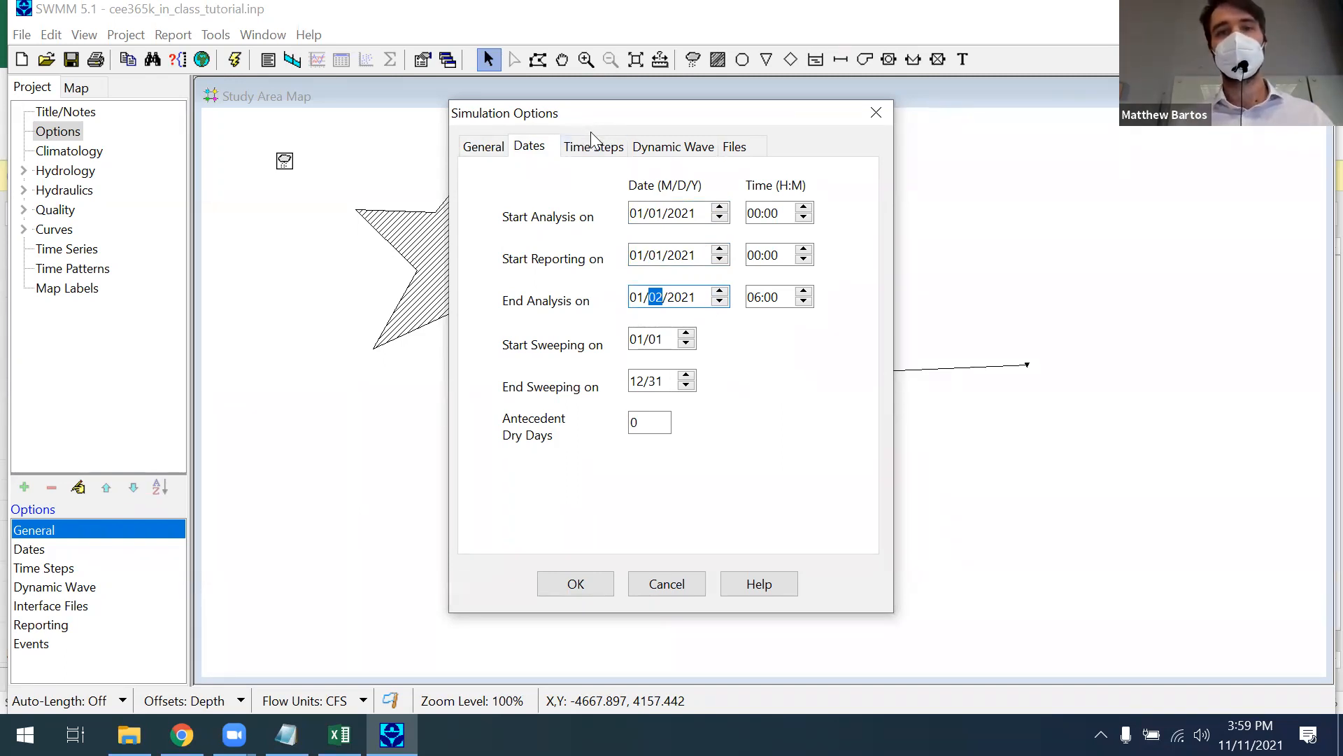
Step: Set the reporting step to 00:10:00 and the dynamic wave inertial terms to Keep, and accept the simulation options
{"action": "left_click", "coordinate": [594, 159]}
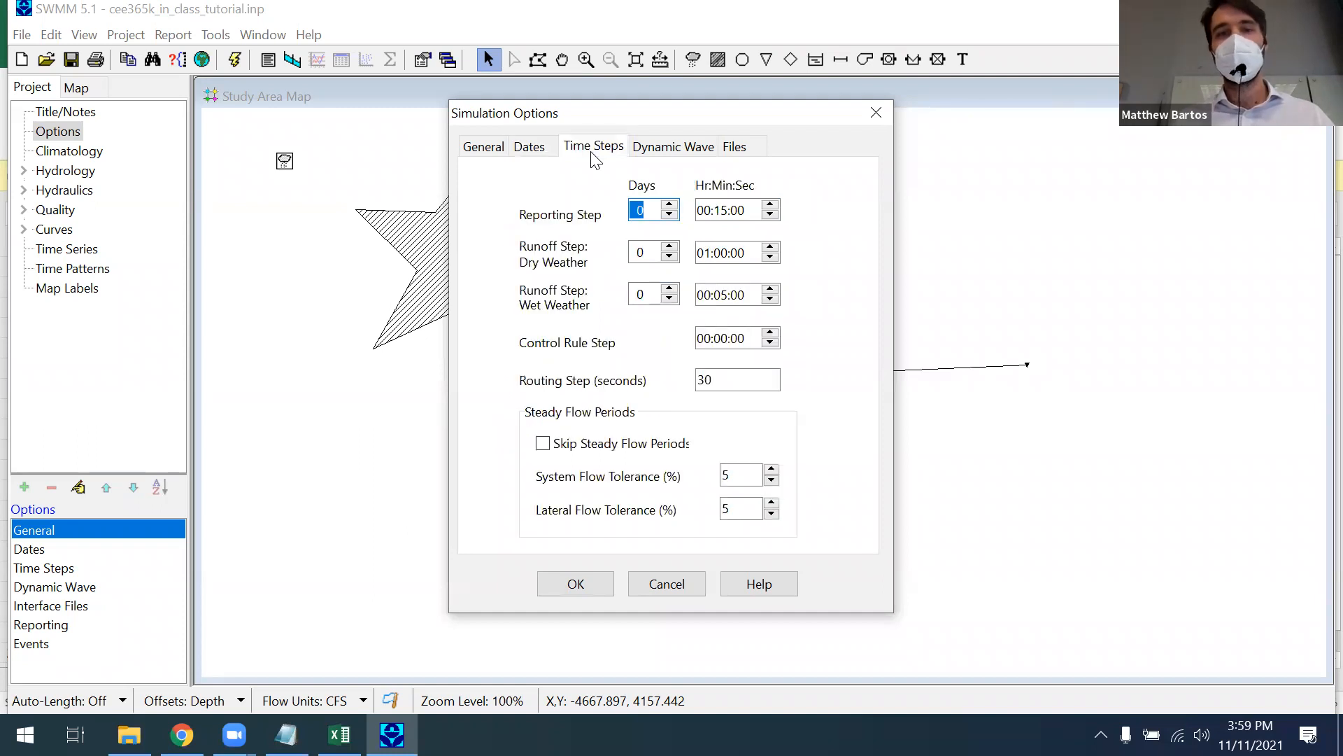
{"action": "left_click", "coordinate": [722, 212]}
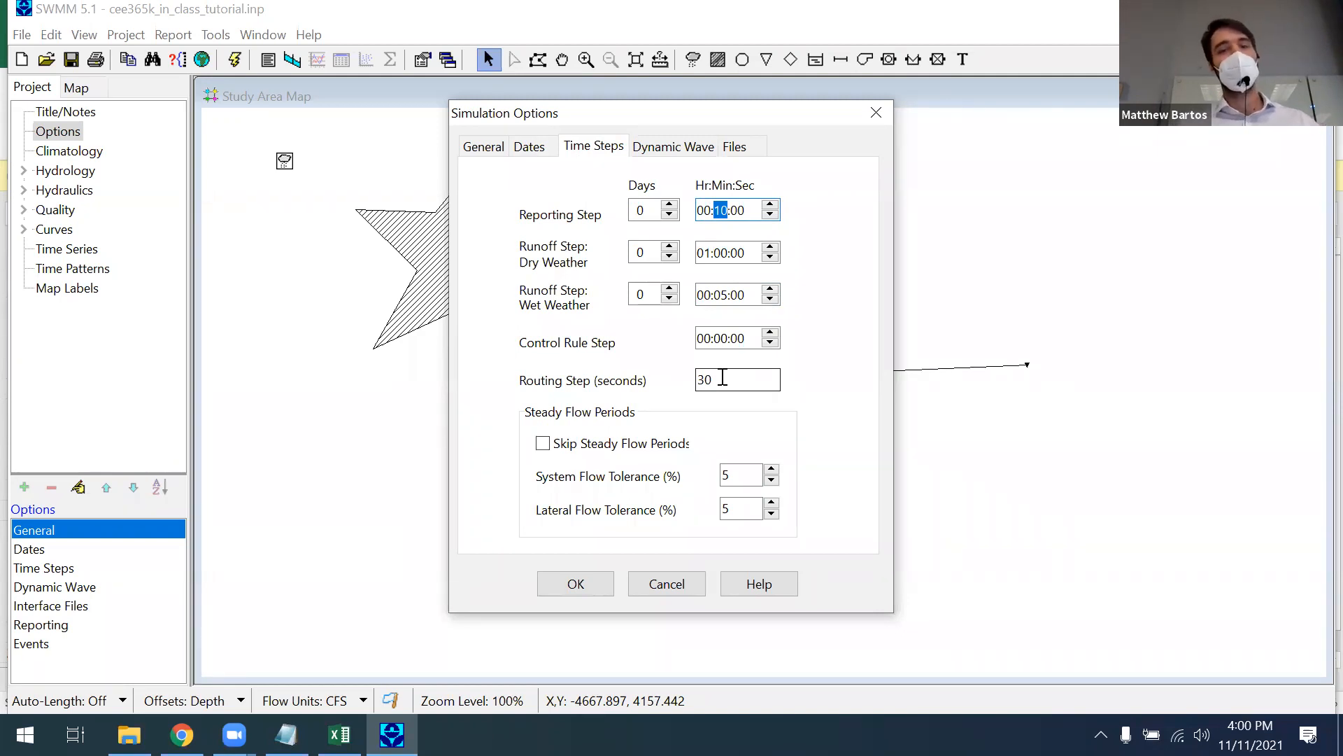
{"action": "left_click", "coordinate": [673, 148]}
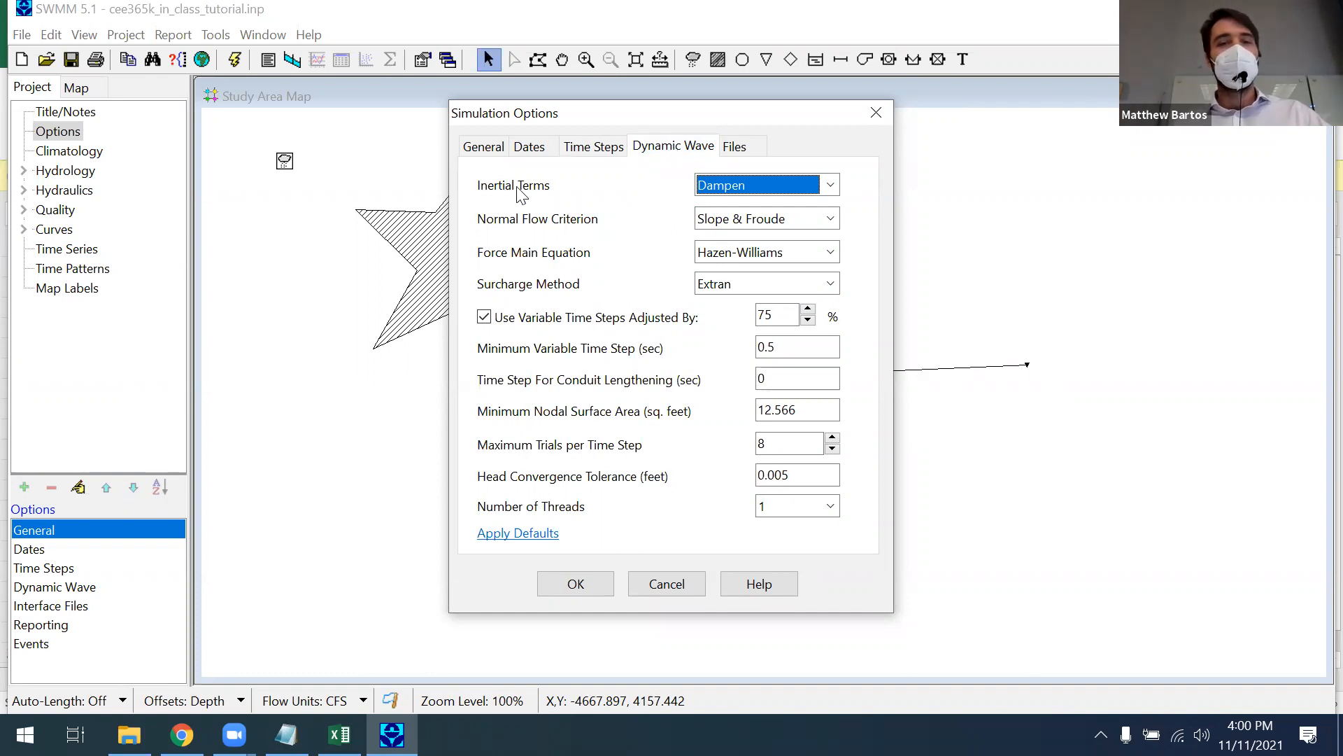
{"action": "left_click", "coordinate": [832, 187]}
{"action": "left_click", "coordinate": [748, 204]}
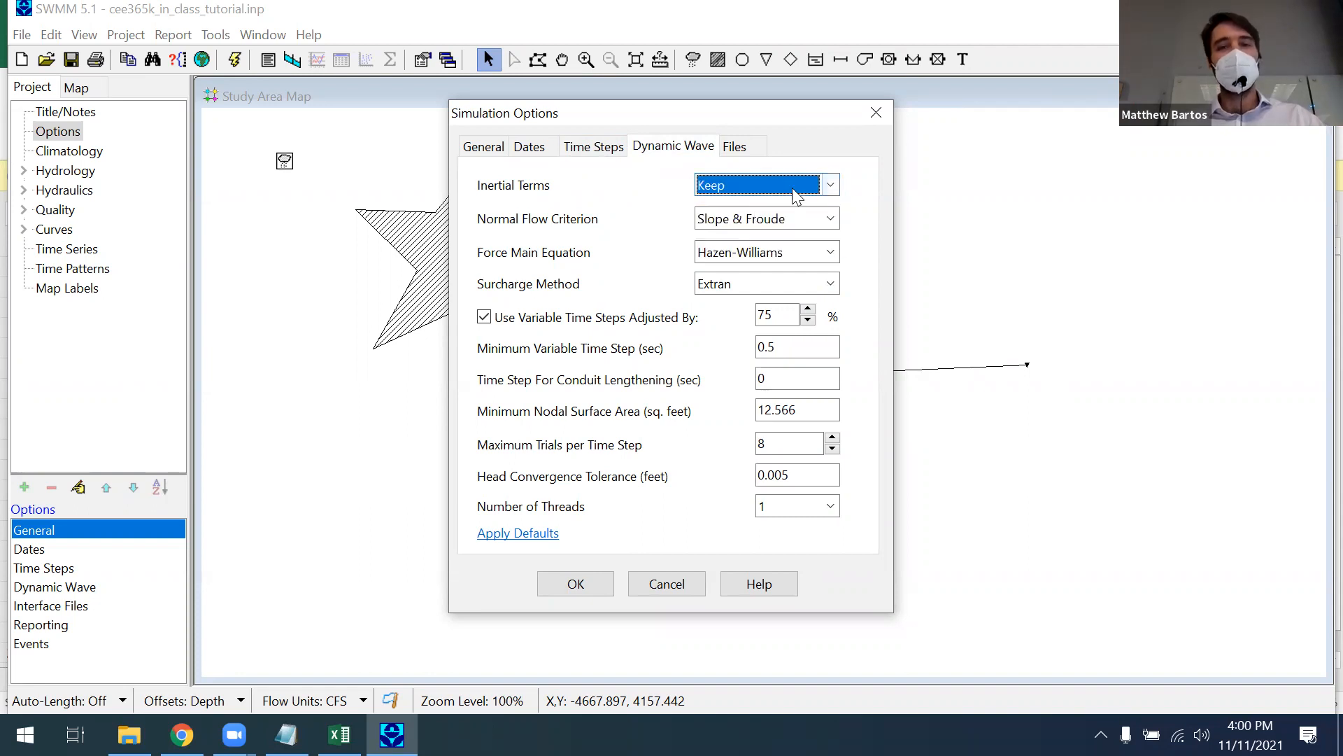
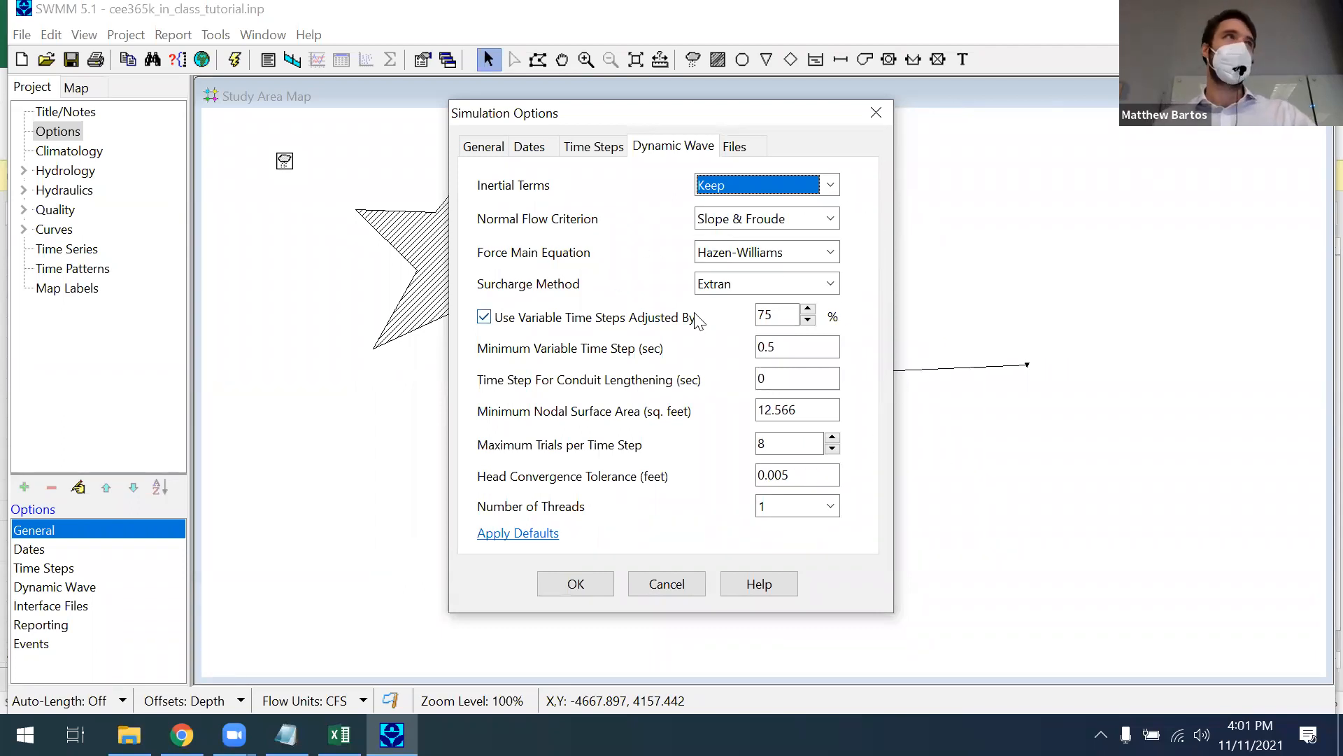
{"action": "left_click", "coordinate": [575, 585]}
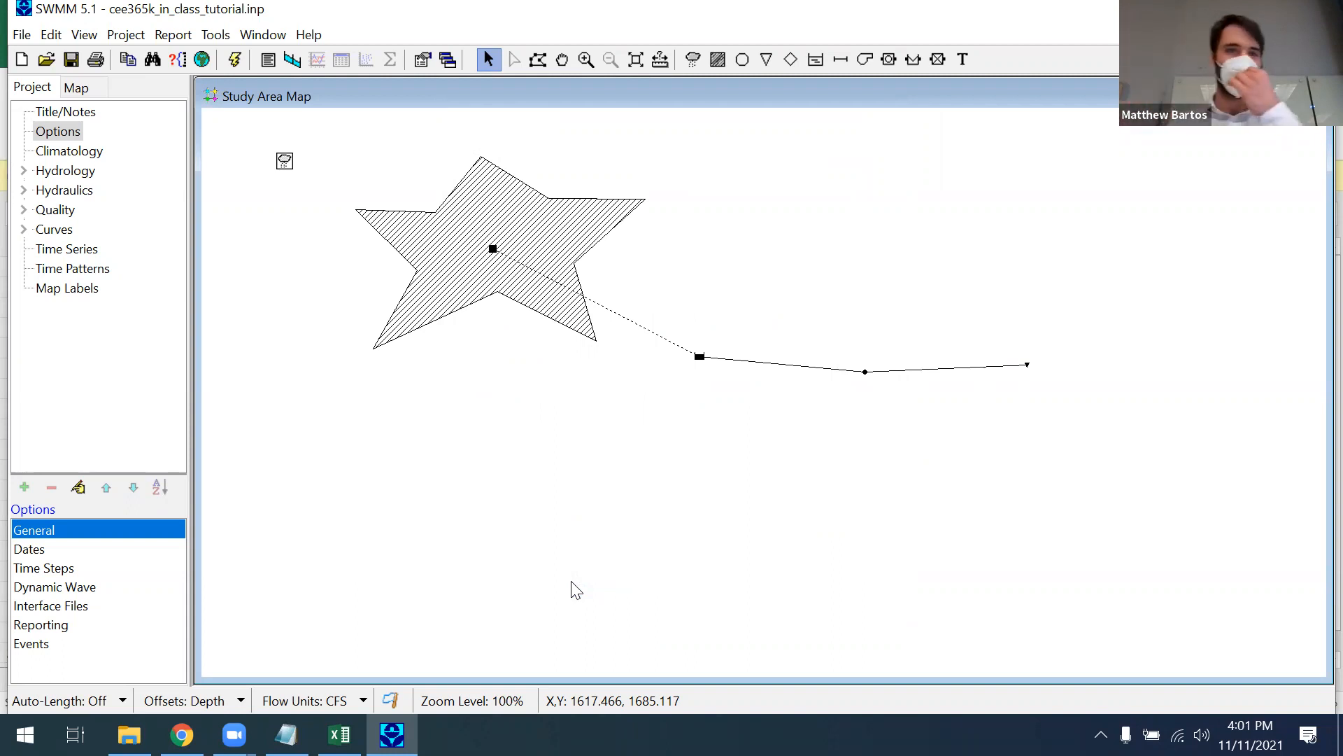
Step: Run the simulation, read the status report and close it
{"action": "left_click", "coordinate": [238, 66]}
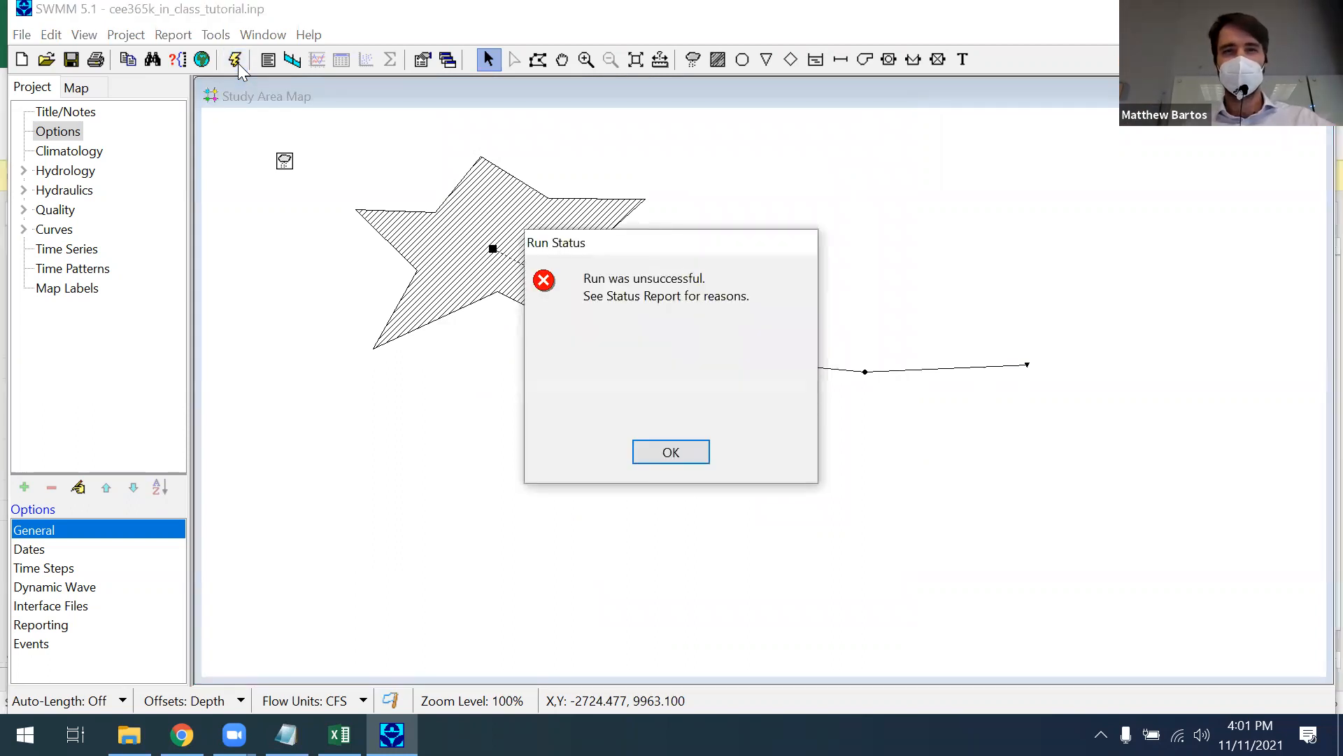
{"action": "left_click", "coordinate": [669, 455]}
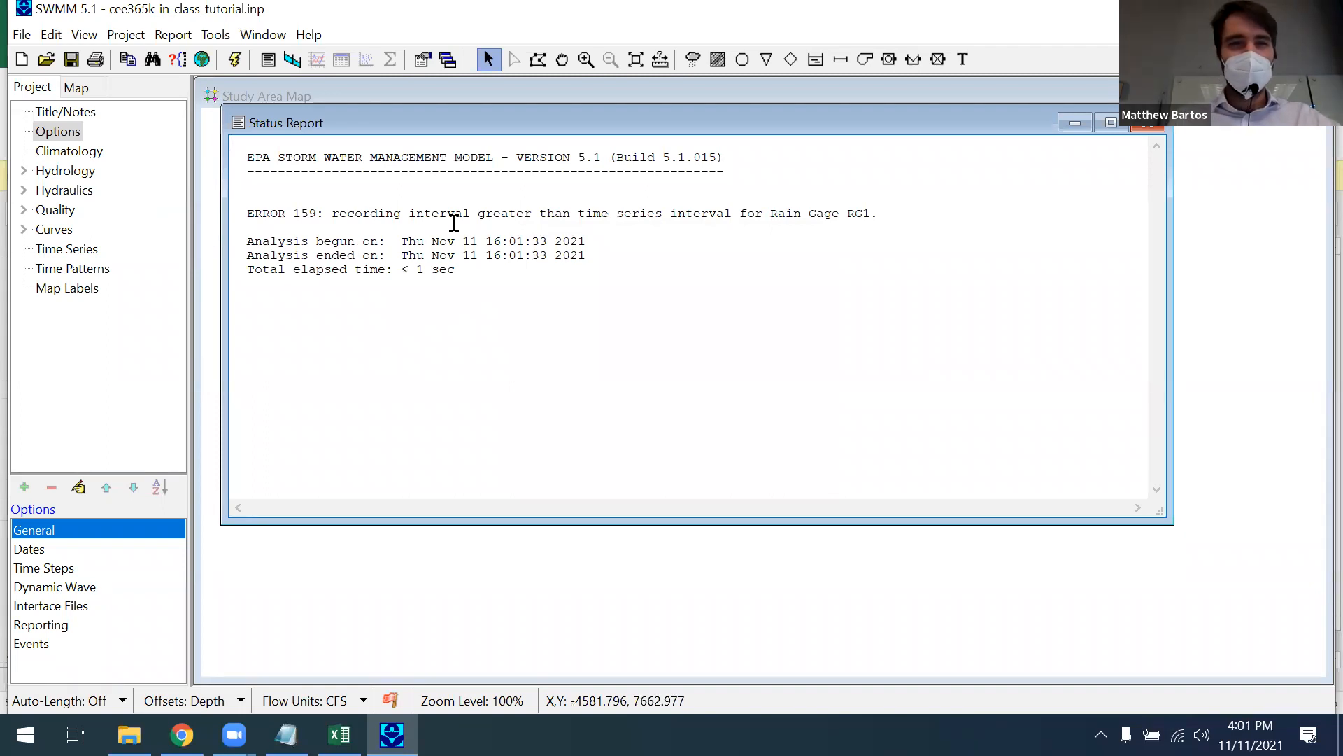
{"action": "left_click", "coordinate": [1147, 123]}
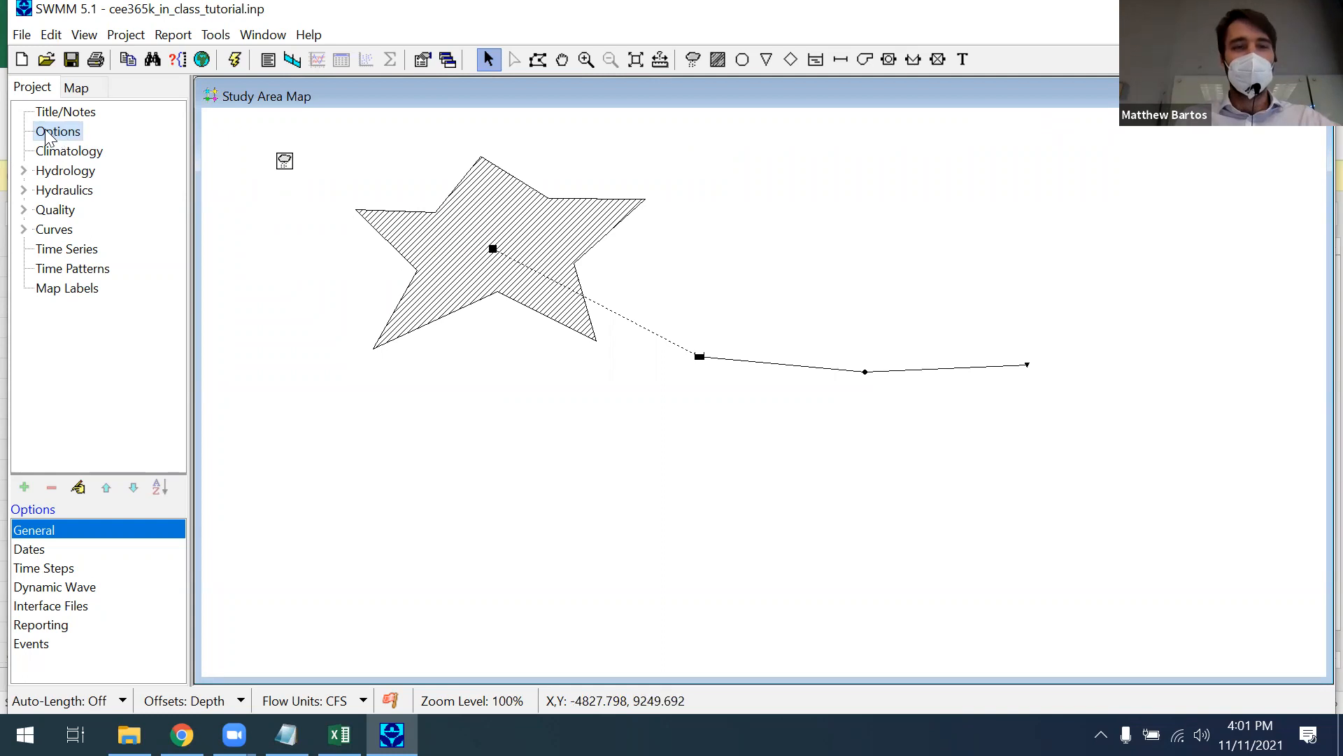
Step: Review the time steps and the analysis dates in the simulation options and accept them
{"action": "double_click", "coordinate": [45, 538]}
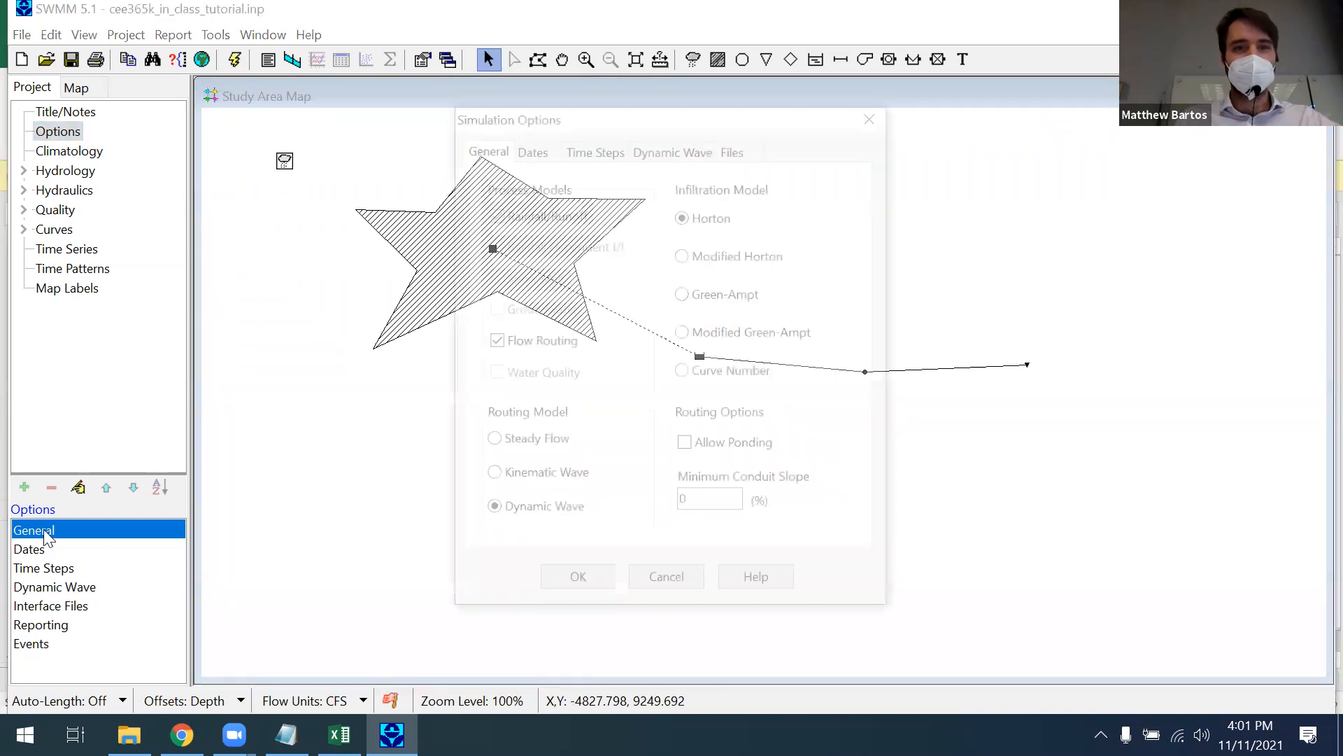
{"action": "left_click", "coordinate": [609, 151]}
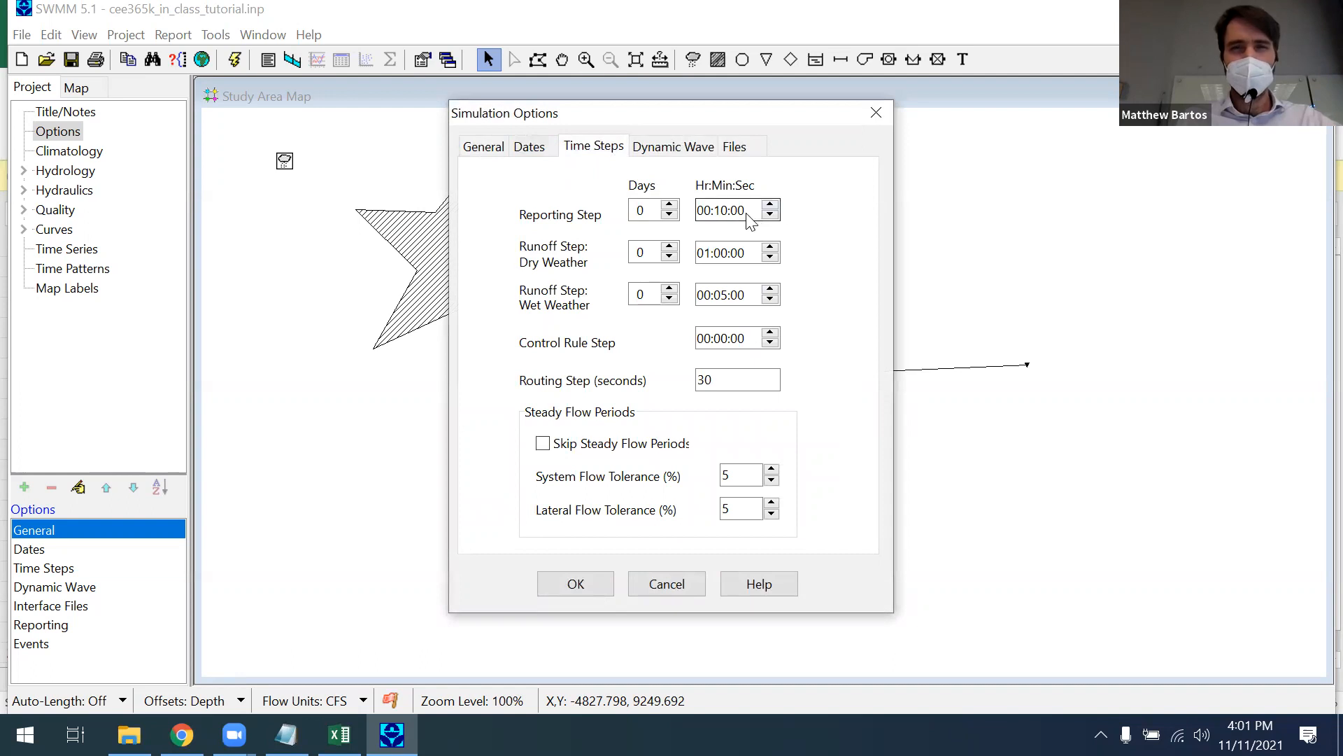
{"action": "left_click", "coordinate": [530, 148]}
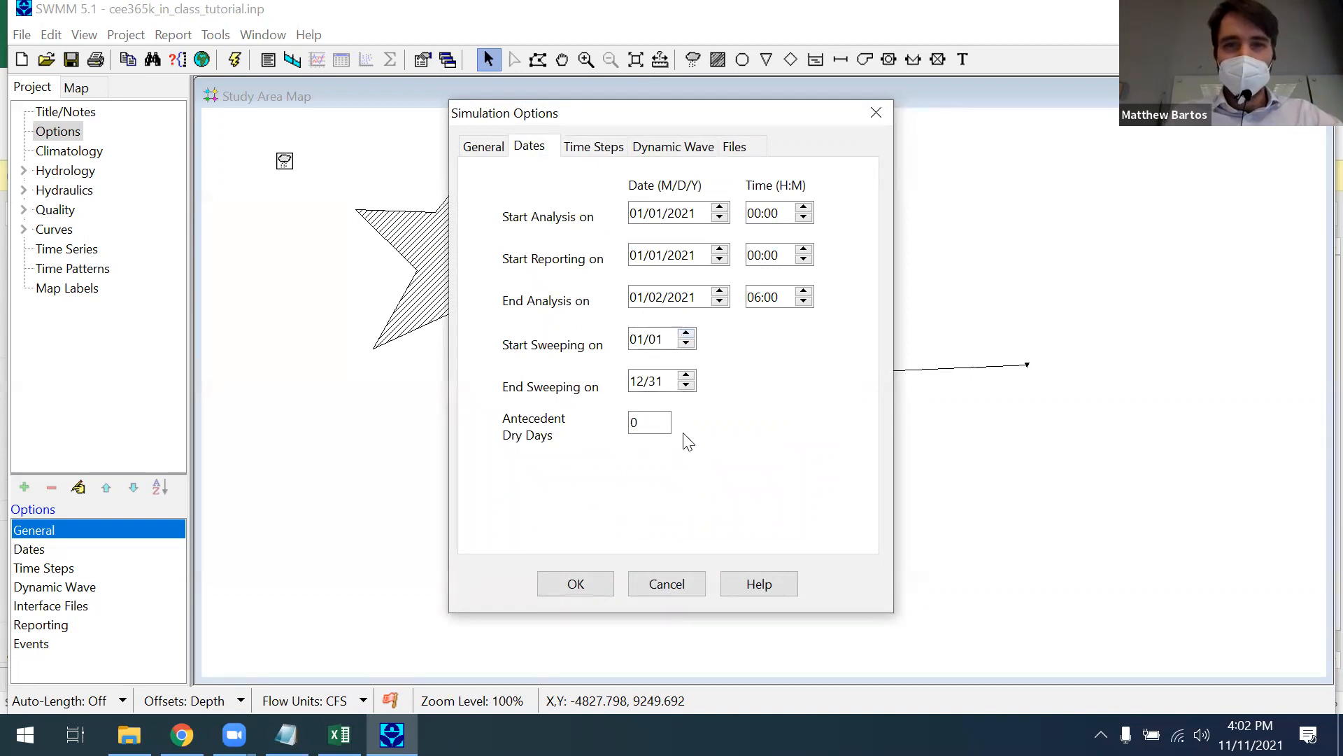
{"action": "left_click", "coordinate": [572, 584]}
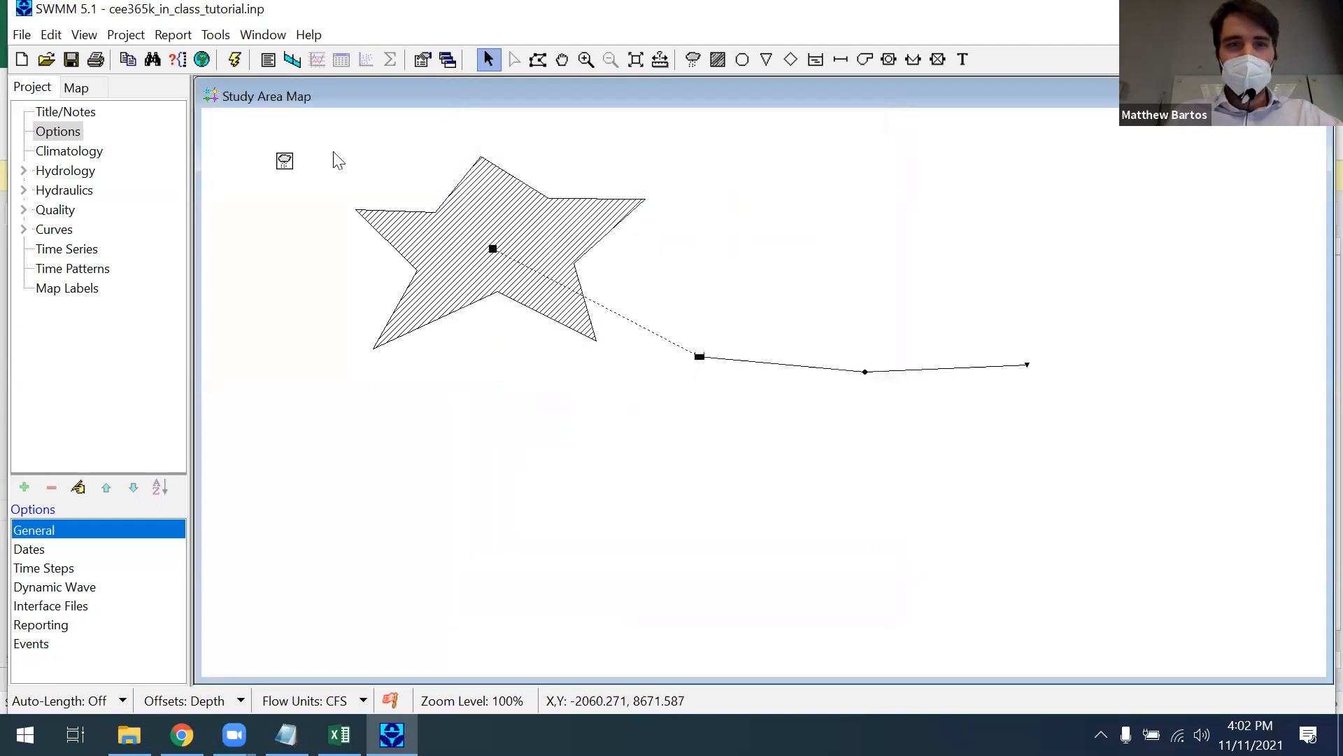
Step: Set the time interval of rain gage RG1 to 1:00
{"action": "double_click", "coordinate": [285, 160]}
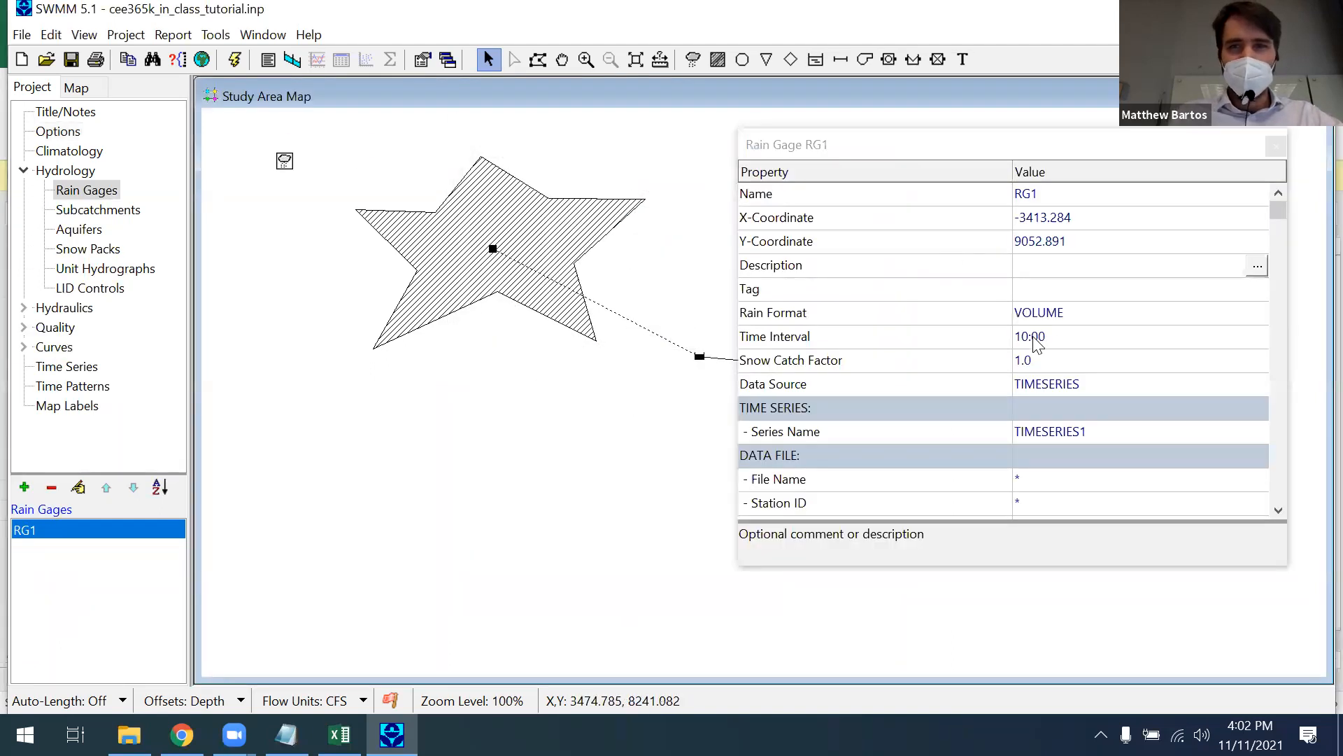
{"action": "left_click", "coordinate": [1071, 337]}
{"action": "left_click", "coordinate": [1260, 338]}
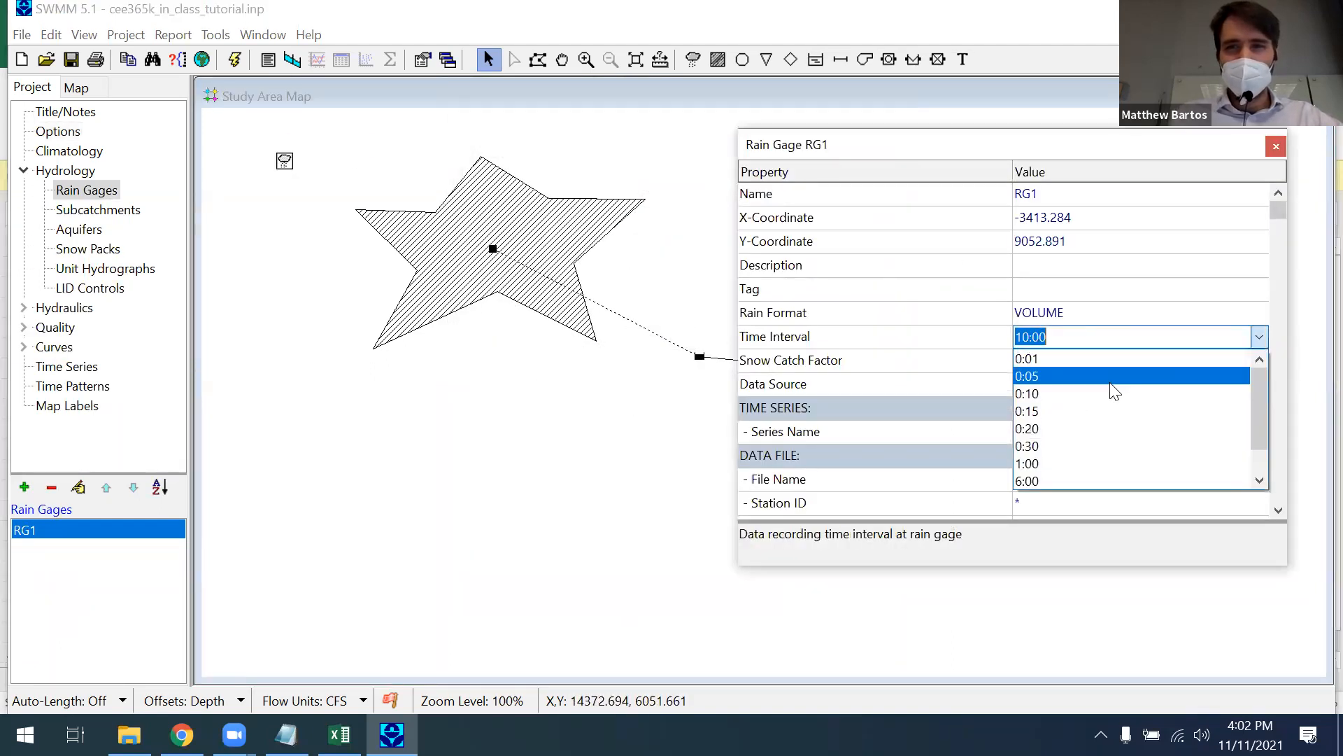
{"action": "scroll", "coordinate": [1113, 384], "scroll_direction": "down", "scroll_amount": 1}
{"action": "left_click", "coordinate": [1032, 429]}
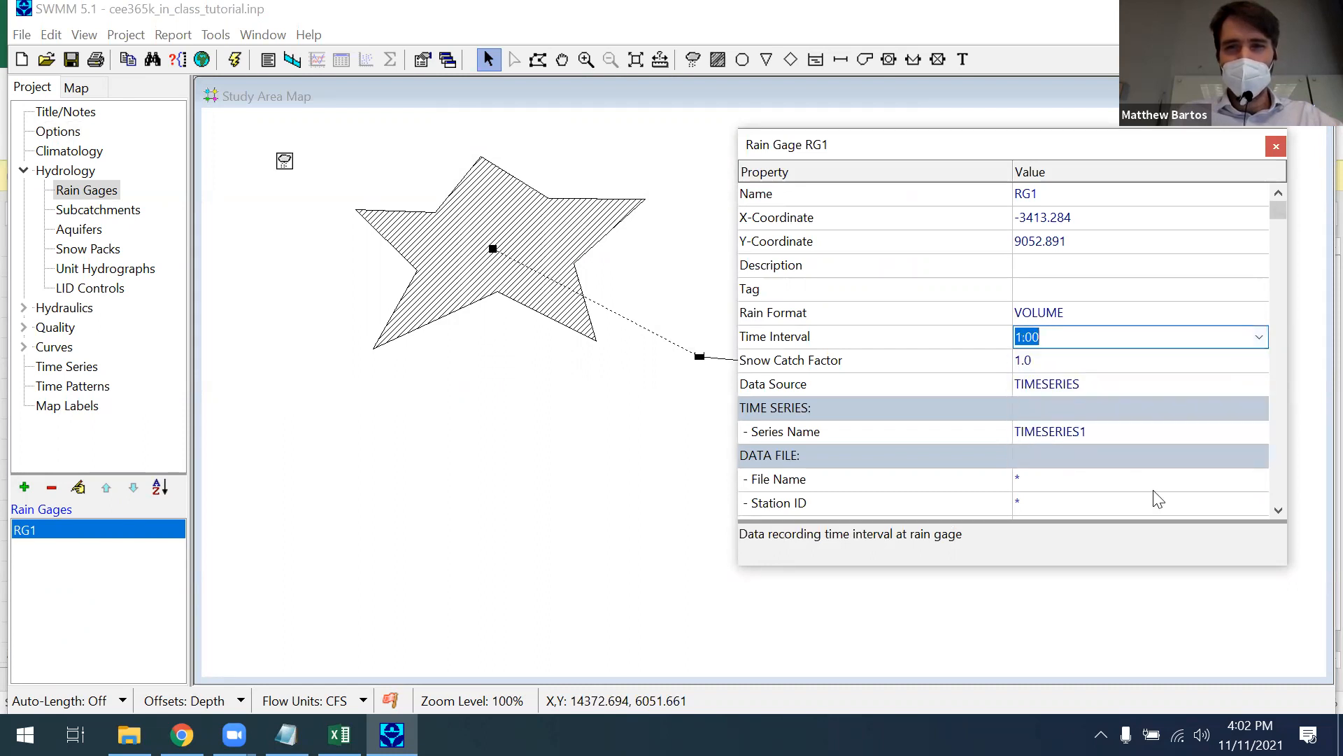
{"action": "left_click", "coordinate": [1276, 145]}
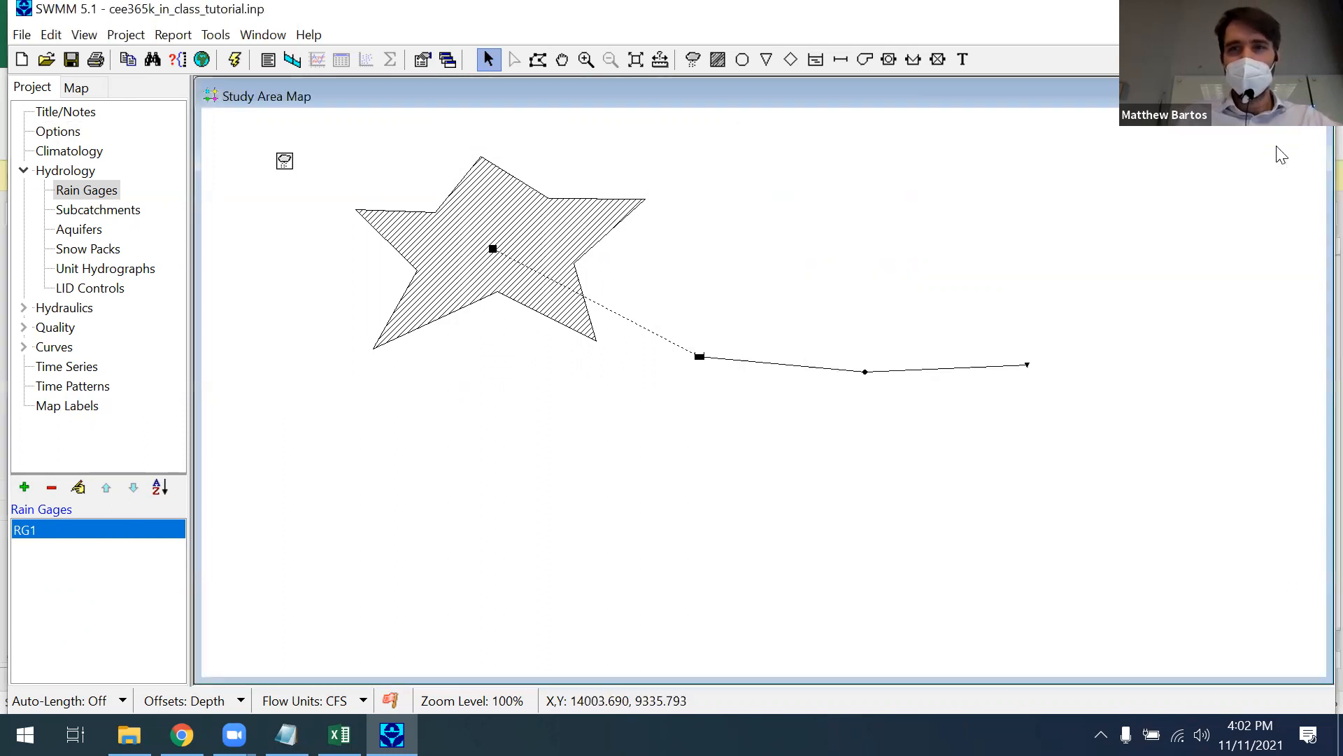
Step: Run the simulation, read the status report and close it
{"action": "left_click", "coordinate": [234, 59]}
{"action": "left_click", "coordinate": [674, 451]}
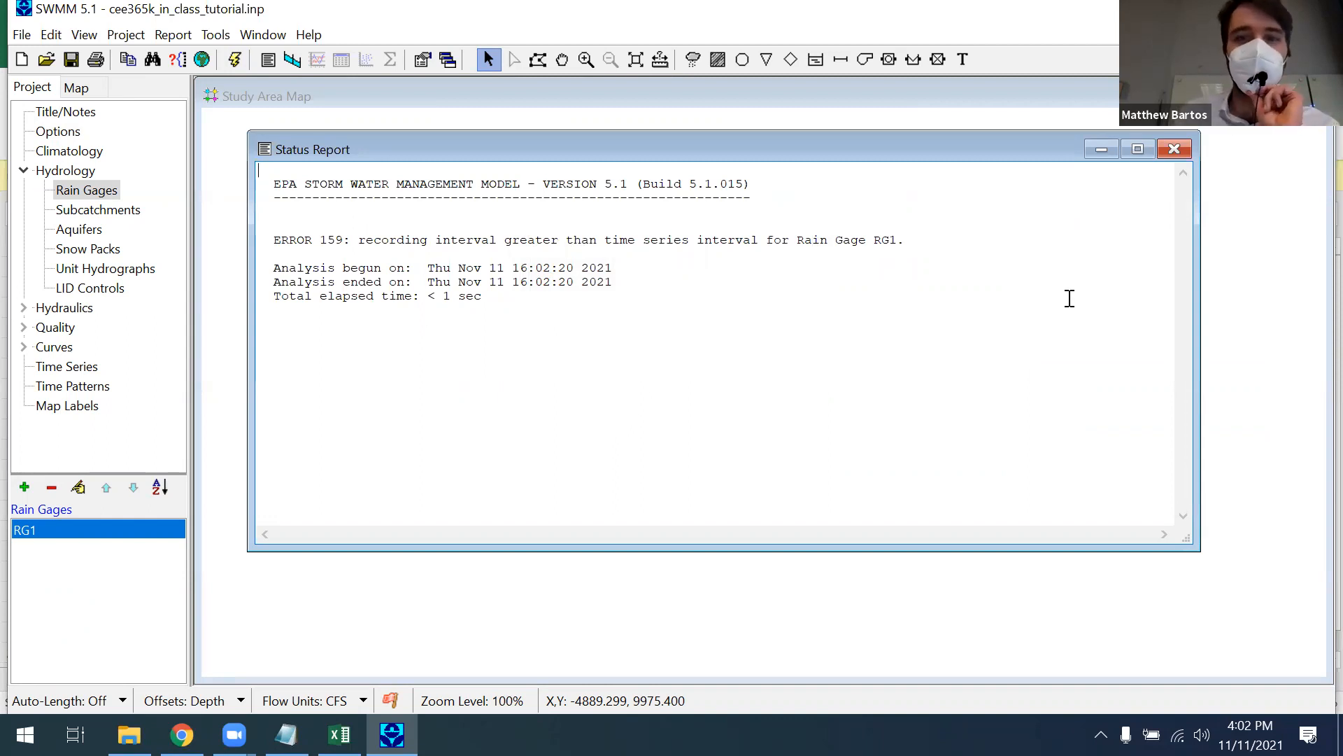
{"action": "left_click", "coordinate": [1182, 150]}
Step: Set the time interval of rain gage RG1 to 0:10
{"action": "double_click", "coordinate": [285, 162]}
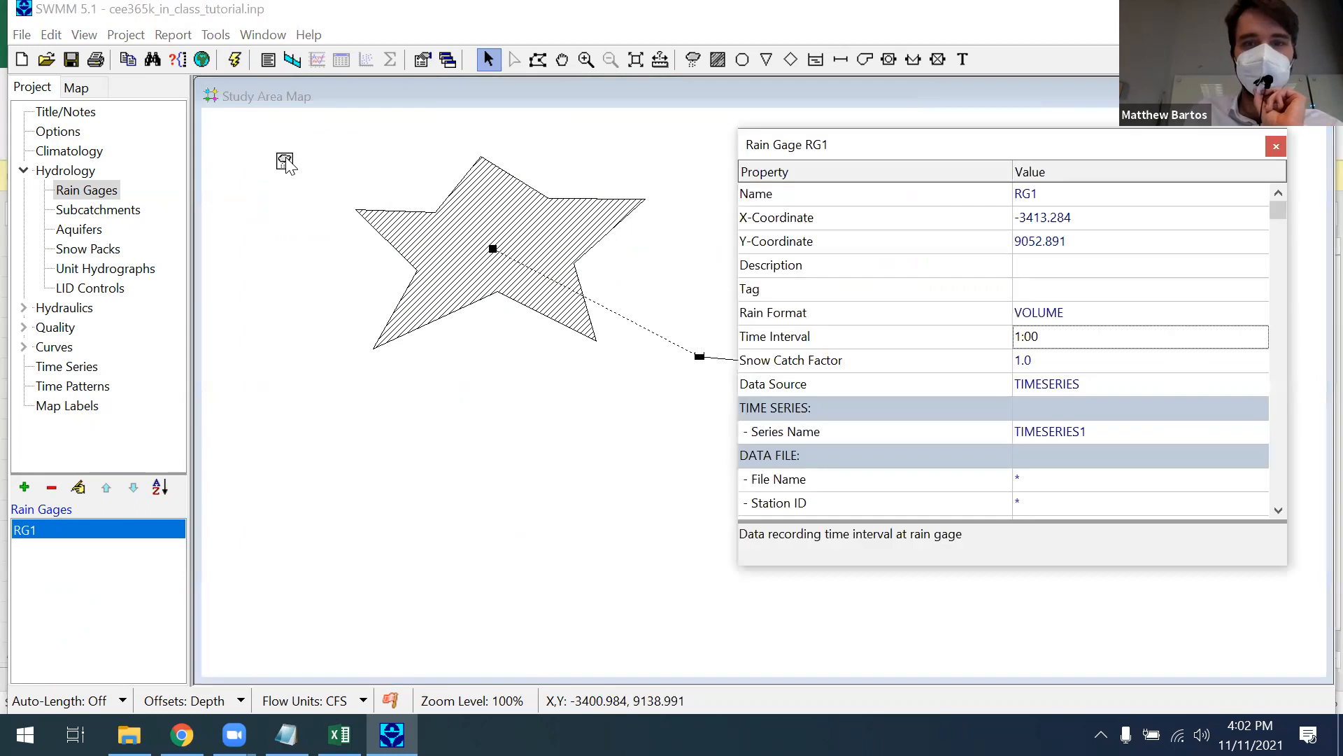
{"action": "left_click_drag", "start_coordinate": [1278, 207], "coordinate": [1283, 362]}
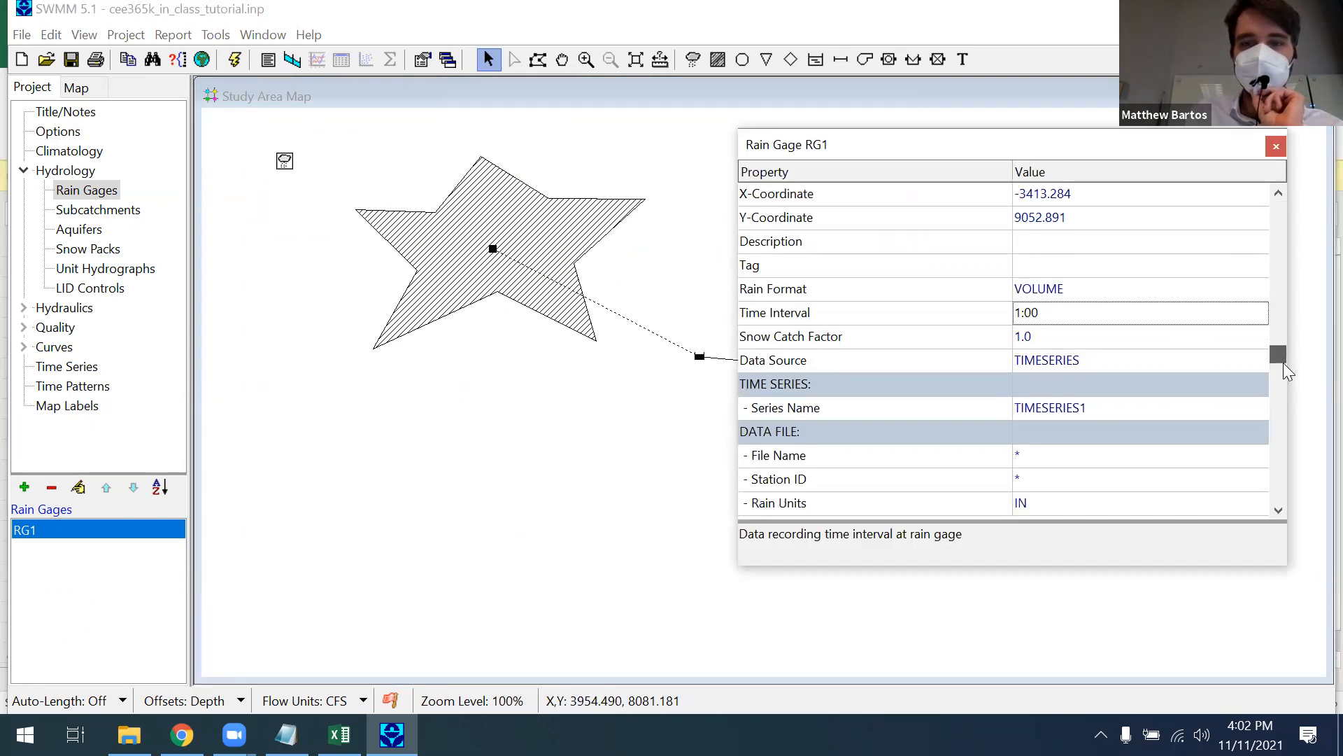
{"action": "left_click", "coordinate": [1088, 313]}
{"action": "left_click", "coordinate": [1260, 313]}
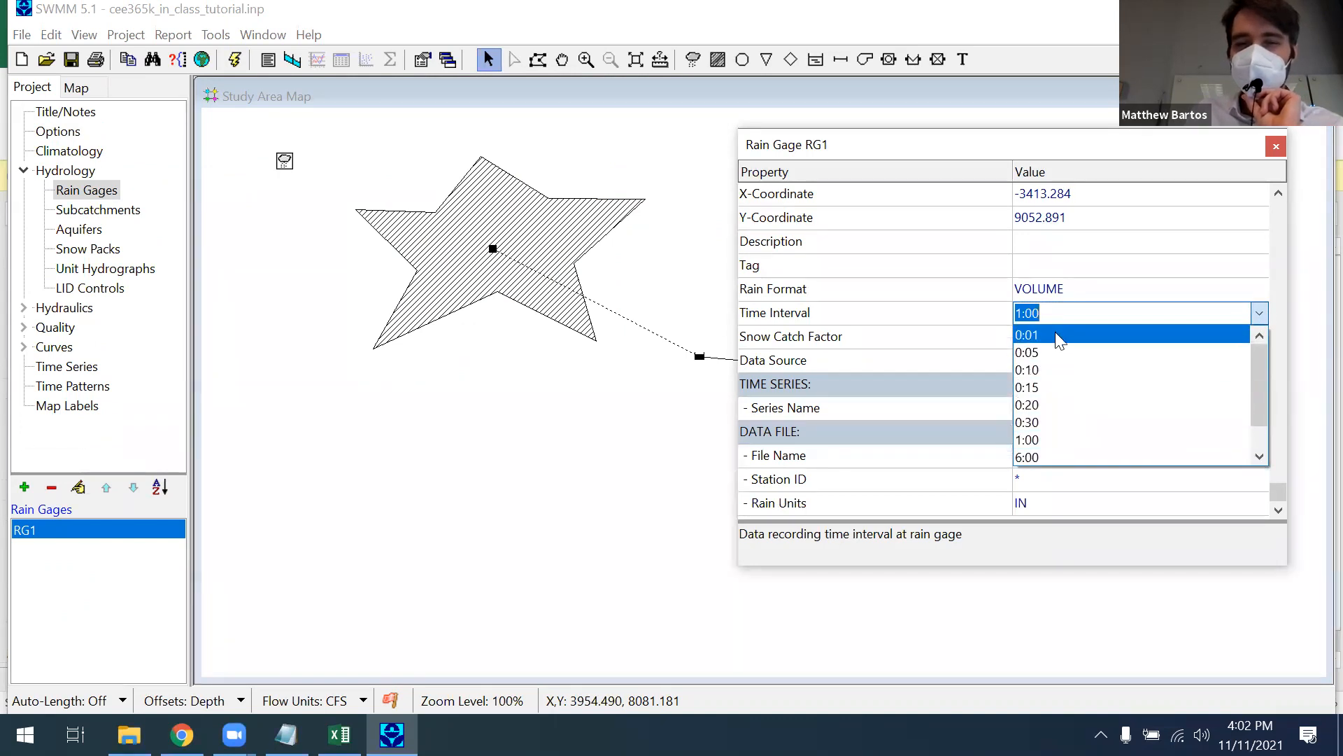
{"action": "left_click", "coordinate": [1045, 368]}
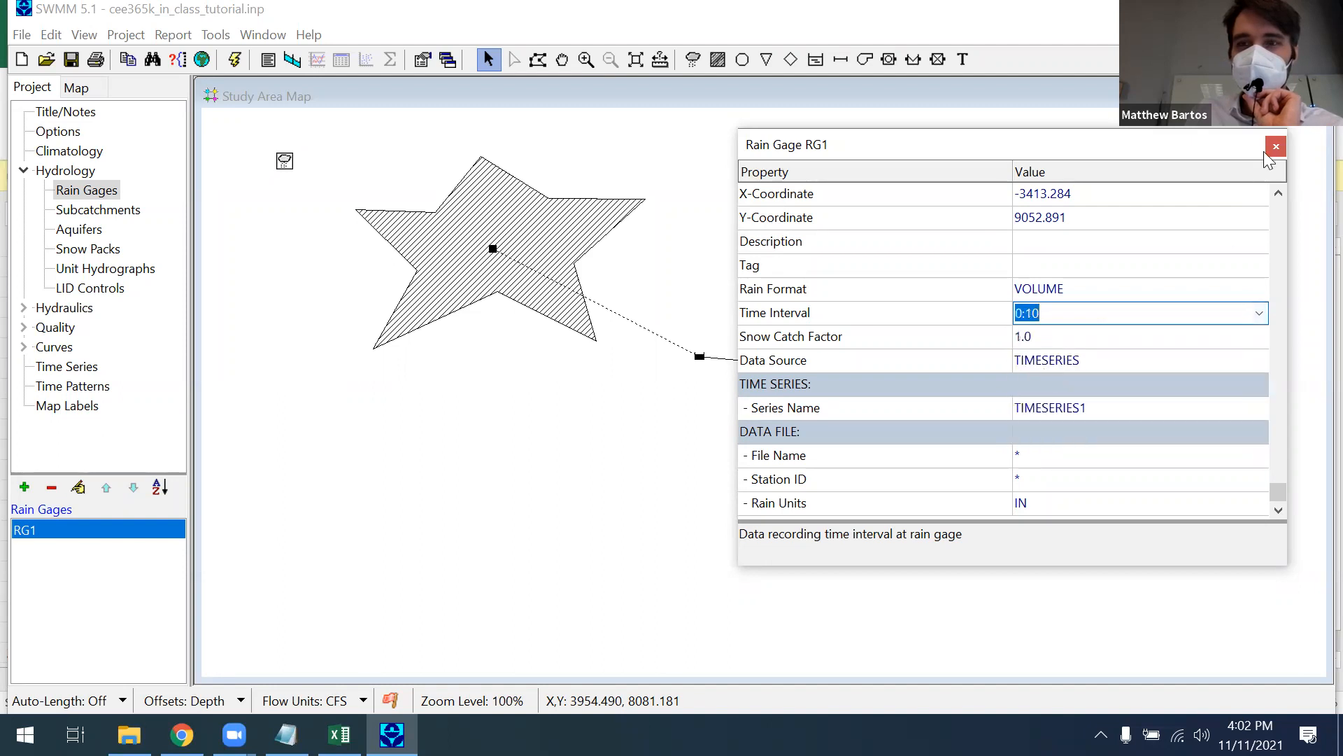
{"action": "left_click", "coordinate": [1276, 145]}
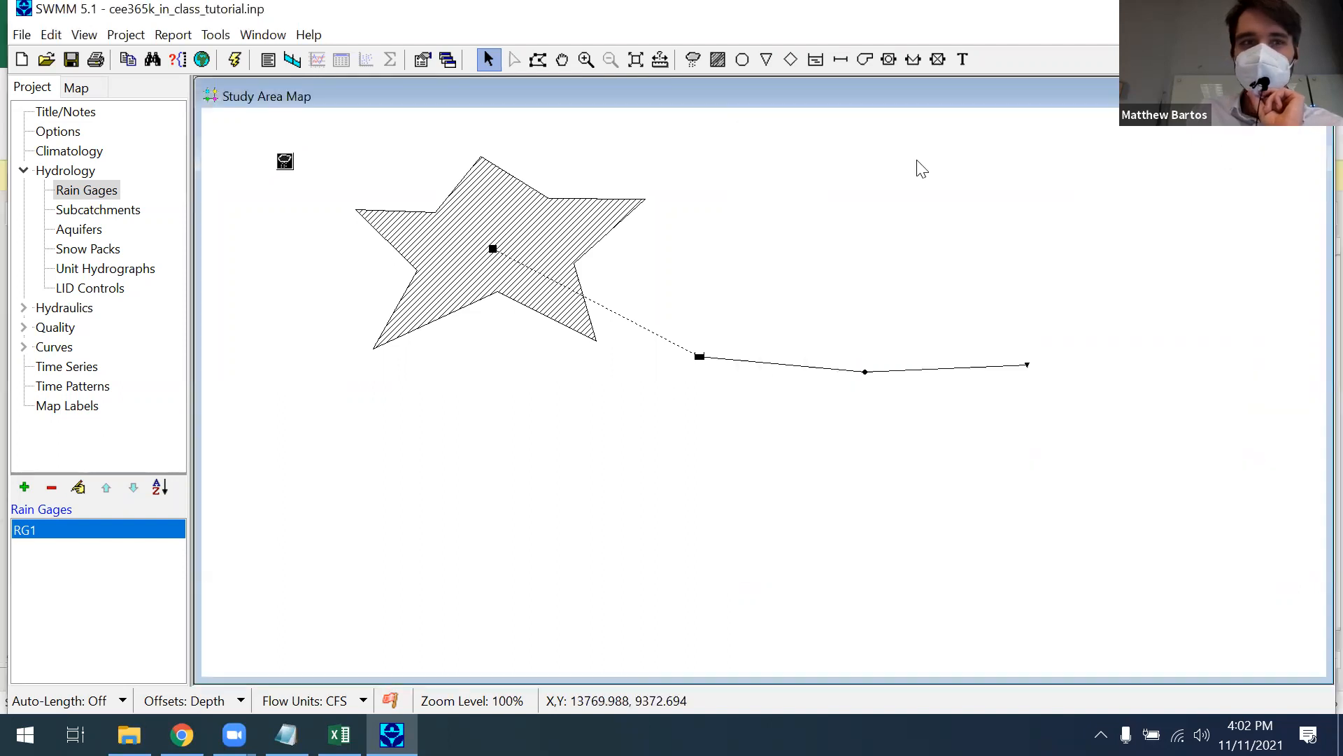
Step: Set the reporting step to 00:15:00 in the simulation options and run the simulation
{"action": "left_click", "coordinate": [67, 133]}
{"action": "double_click", "coordinate": [39, 534]}
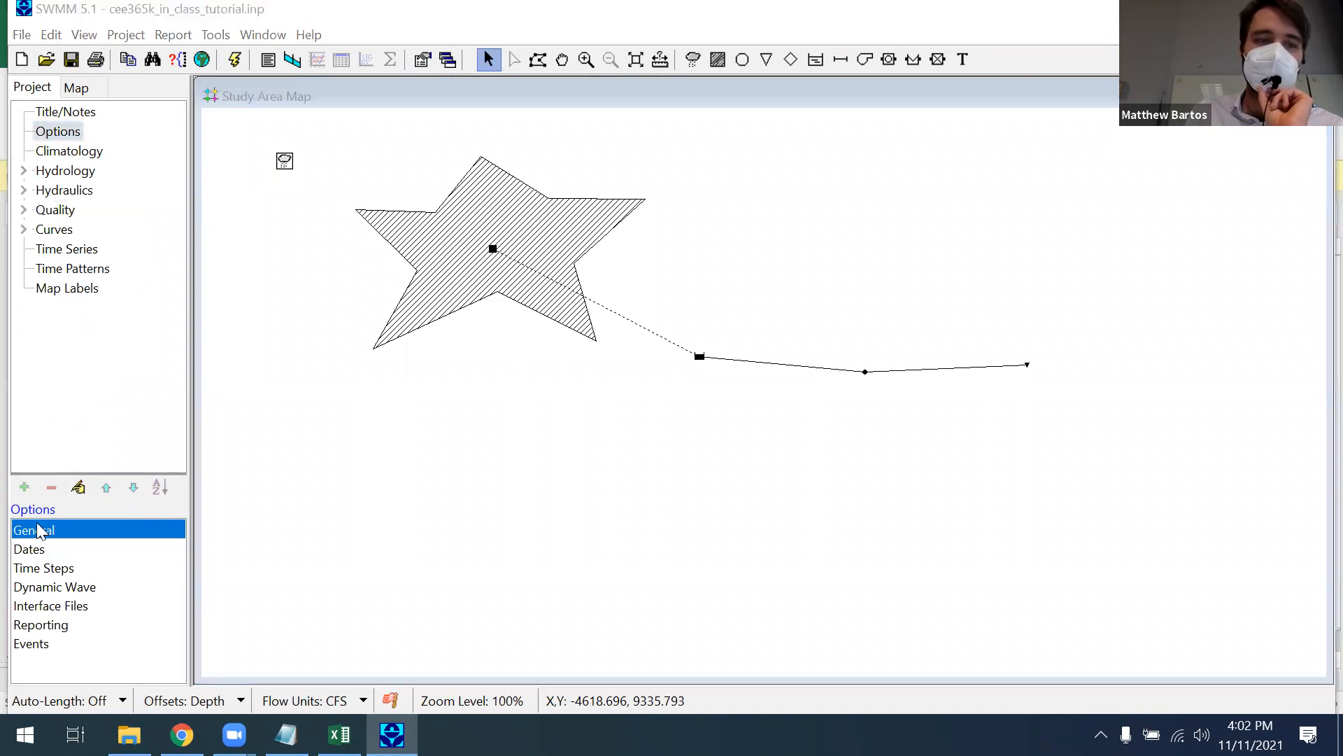
{"action": "left_click", "coordinate": [529, 146]}
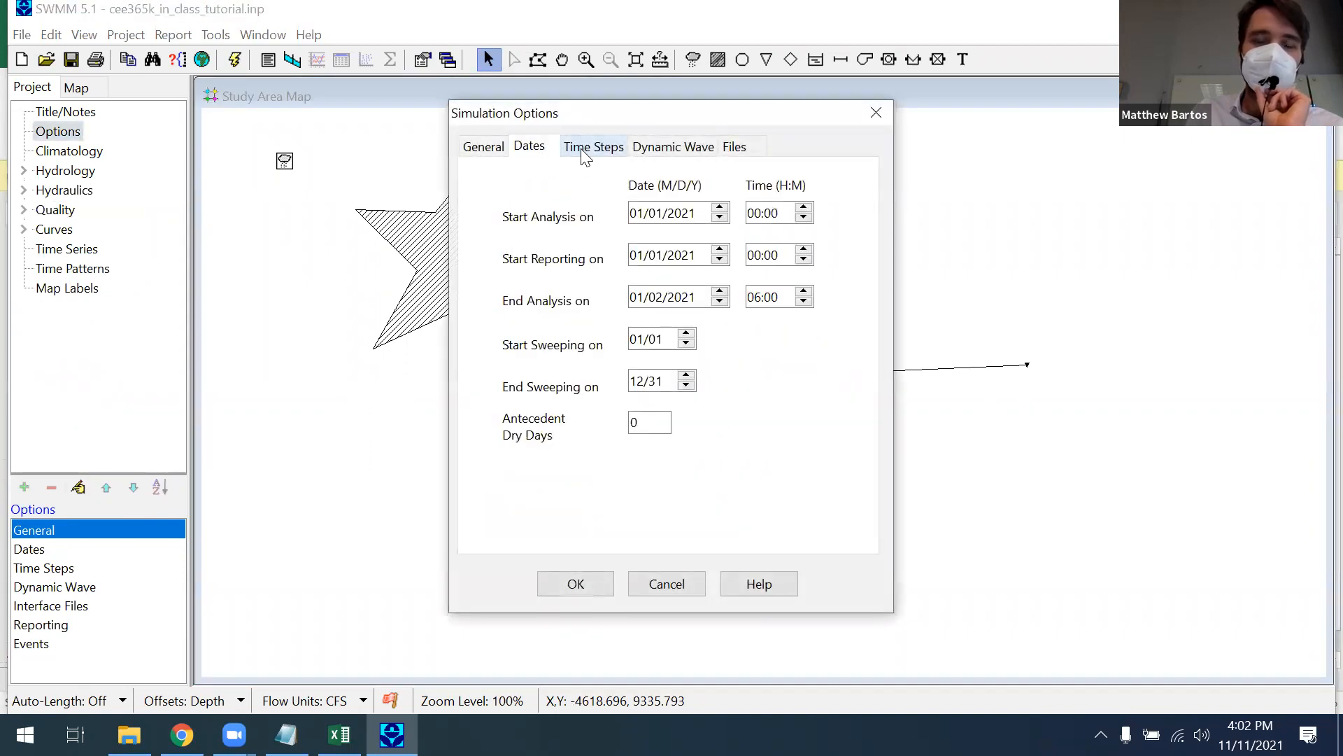
{"action": "left_click", "coordinate": [586, 148]}
{"action": "left_click", "coordinate": [728, 213]}
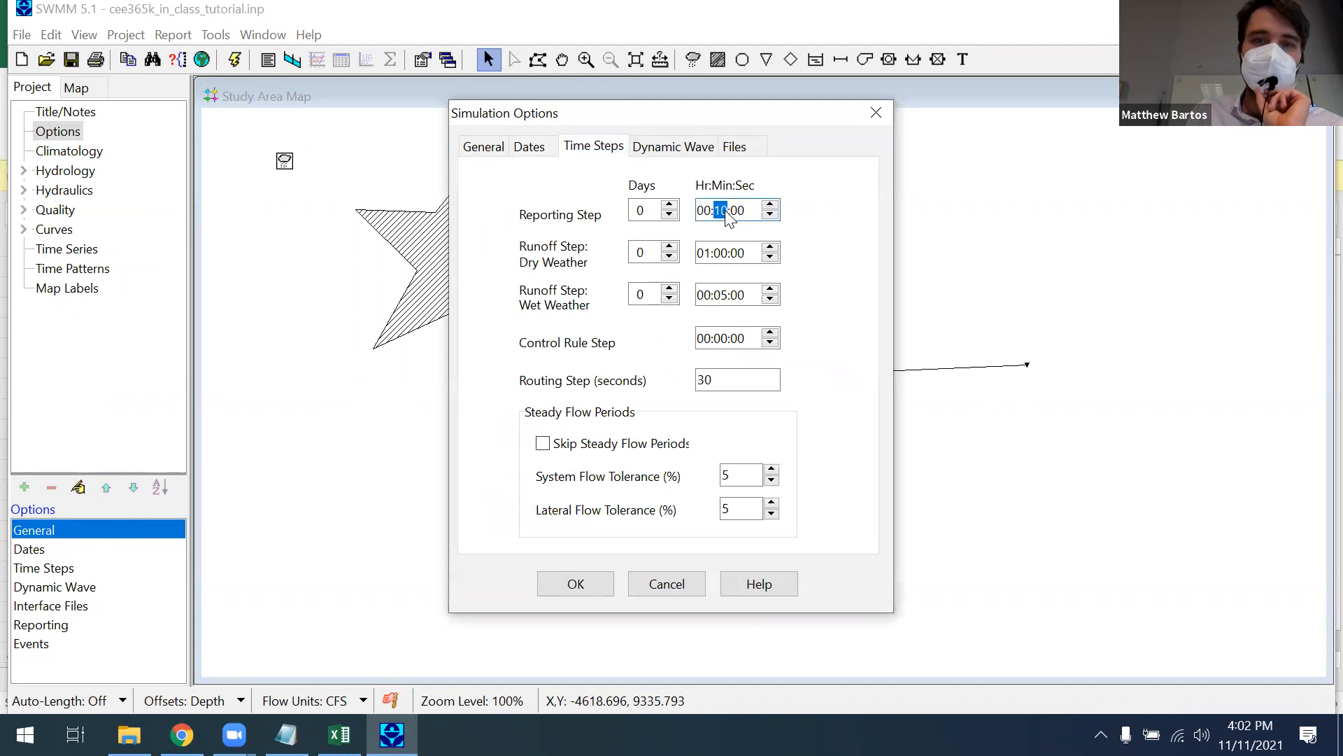
{"action": "type", "text": "15"}
{"action": "left_click", "coordinate": [587, 581]}
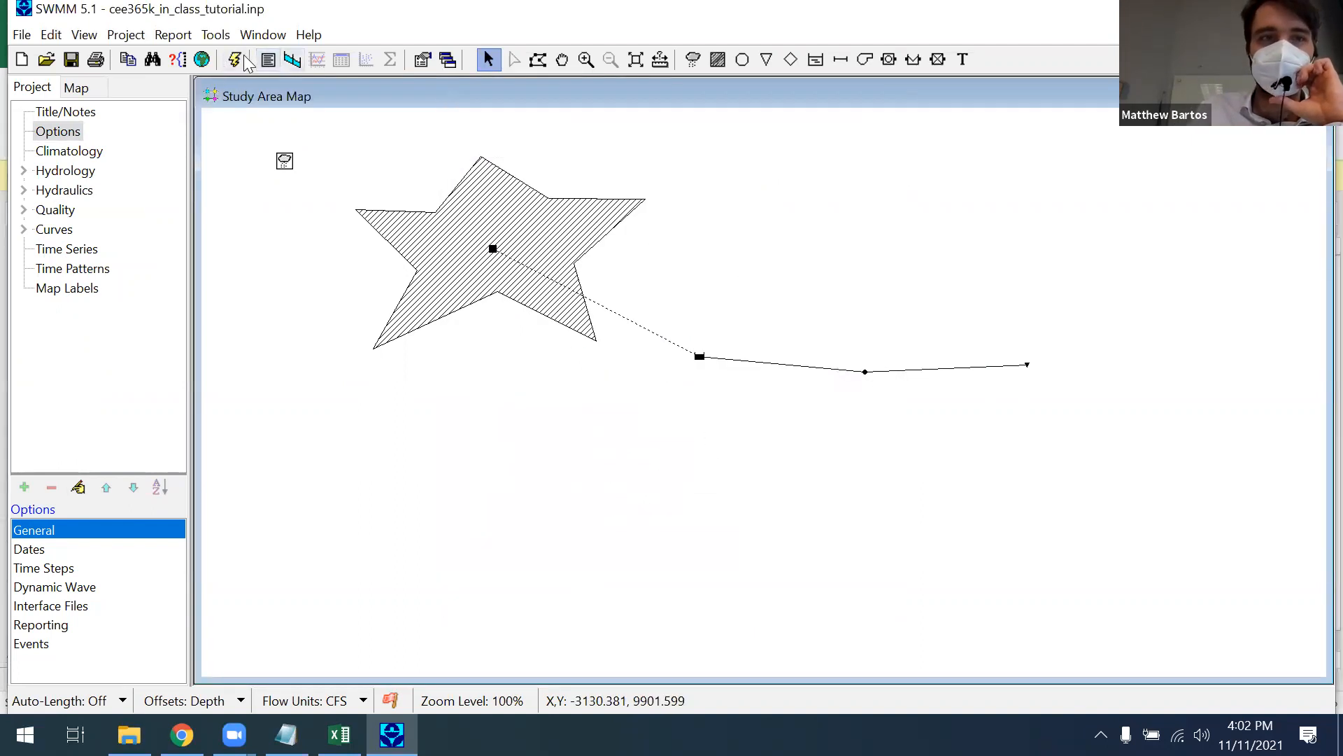
{"action": "left_click", "coordinate": [235, 59]}
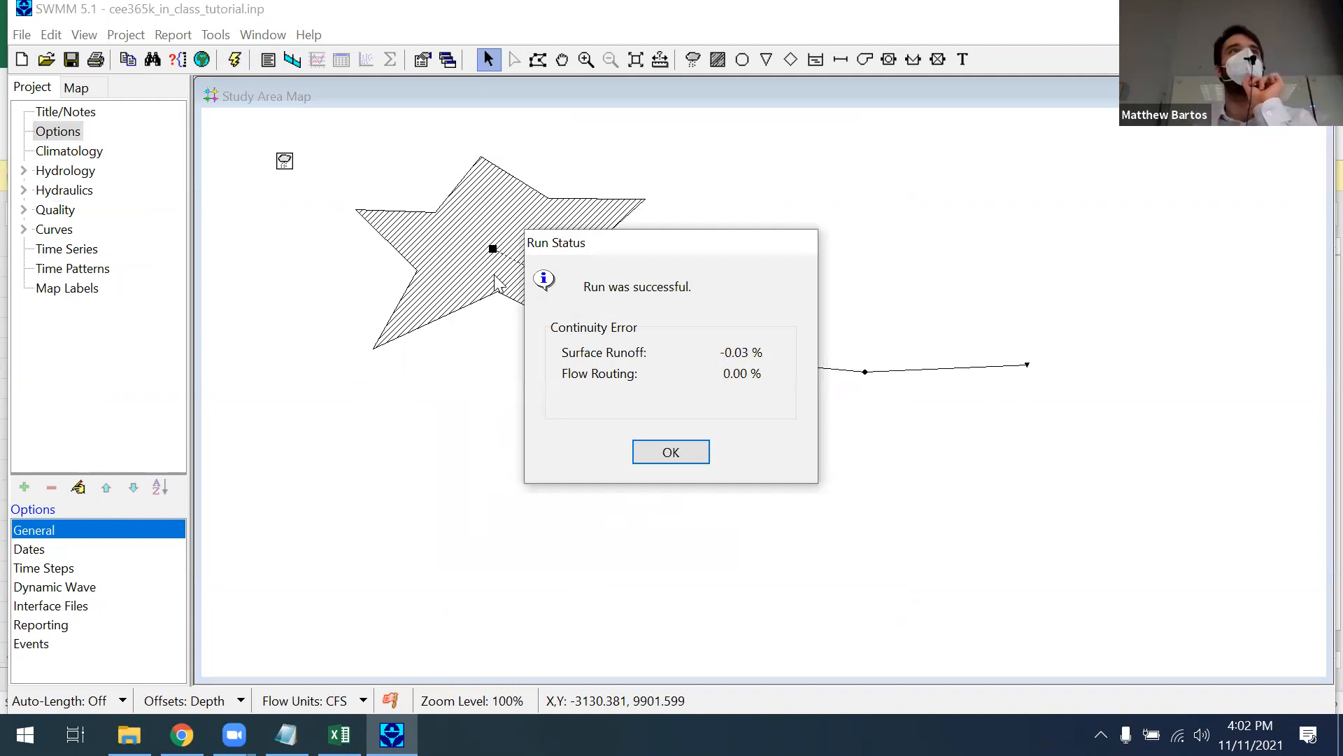
{"action": "left_click", "coordinate": [671, 452]}
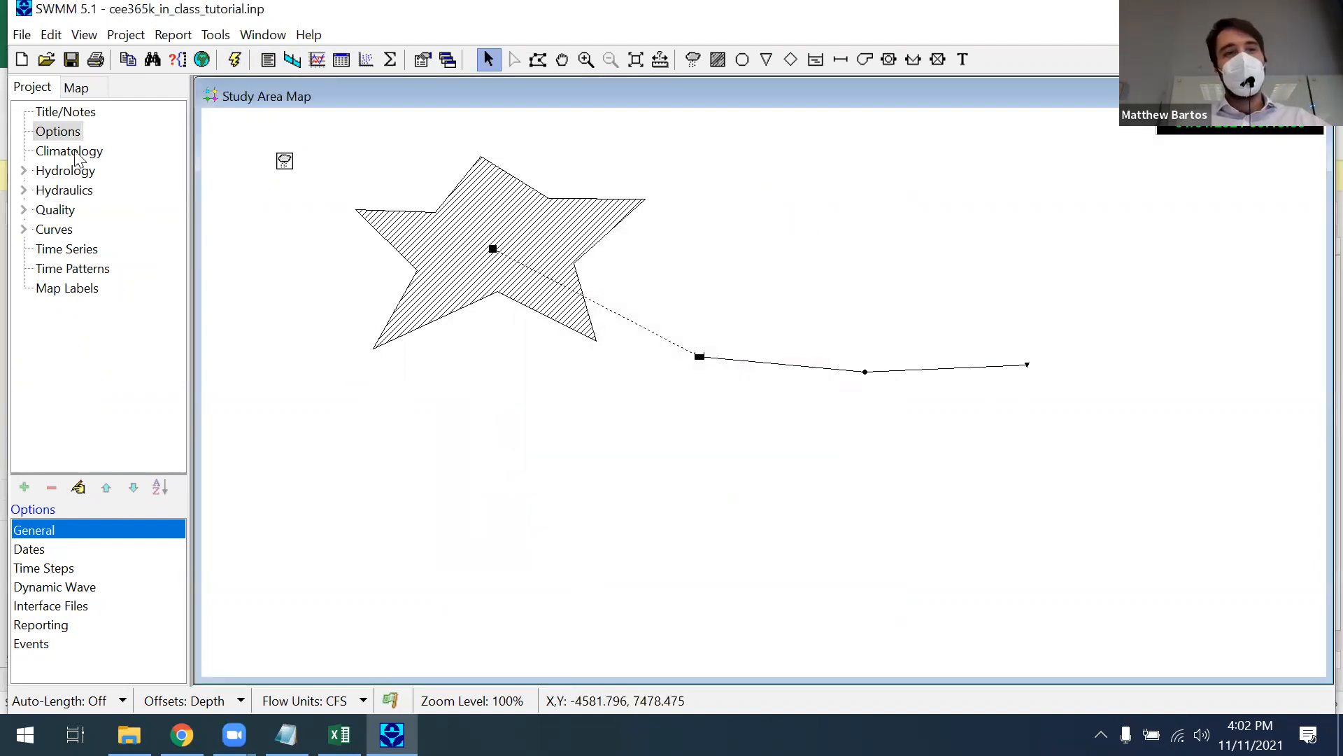
Step: Review the time step settings in the simulation options and accept them
{"action": "double_click", "coordinate": [49, 529]}
{"action": "left_click", "coordinate": [596, 149]}
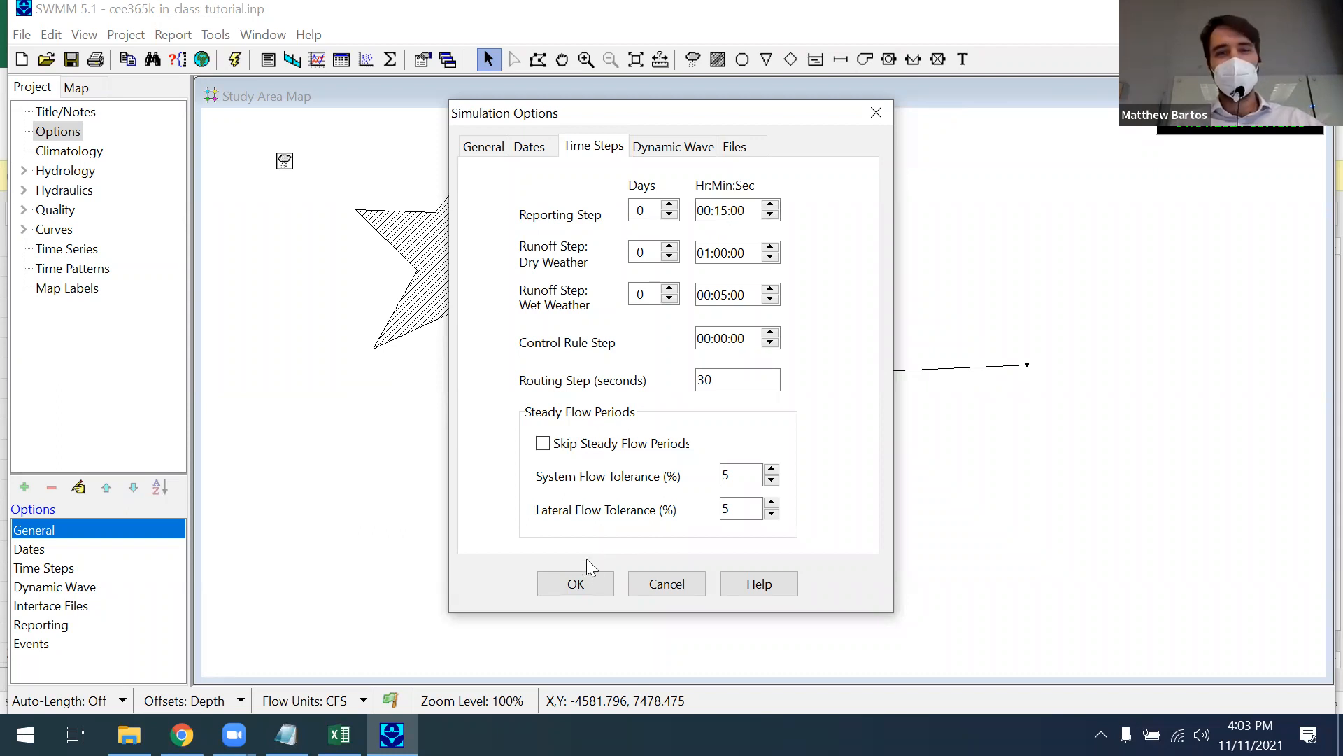
{"action": "left_click", "coordinate": [577, 583]}
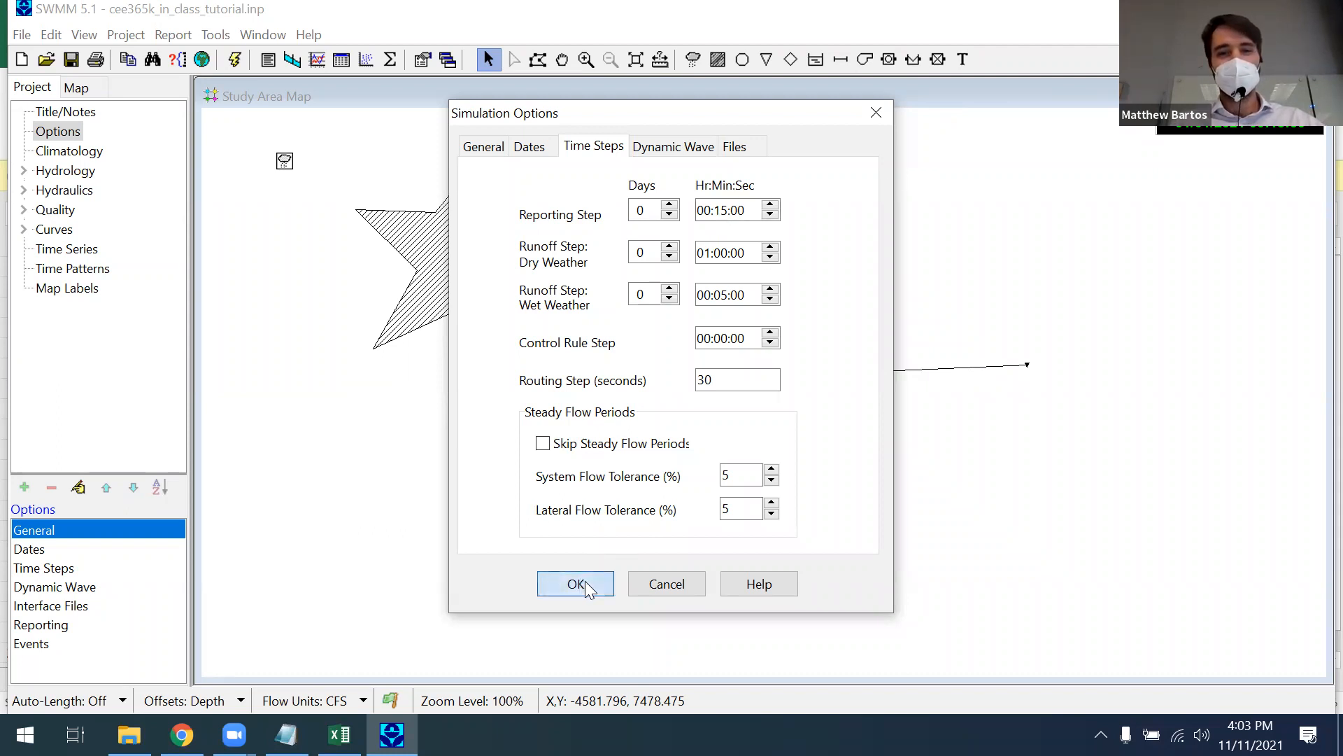
Step: Plot the depth of storage unit ST1 against elapsed time from 01/01/2021 to 01/02/2021, then close the graph
{"action": "left_click", "coordinate": [700, 357]}
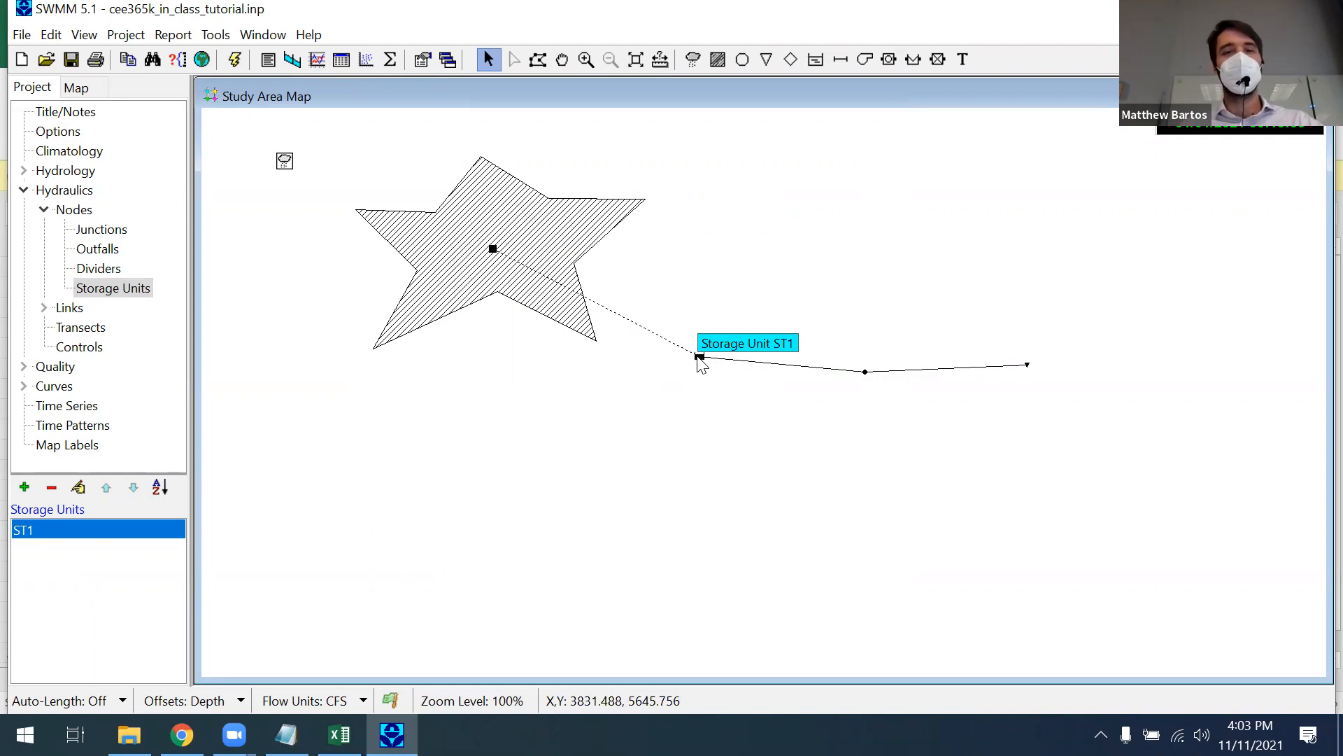
{"action": "left_click", "coordinate": [319, 61]}
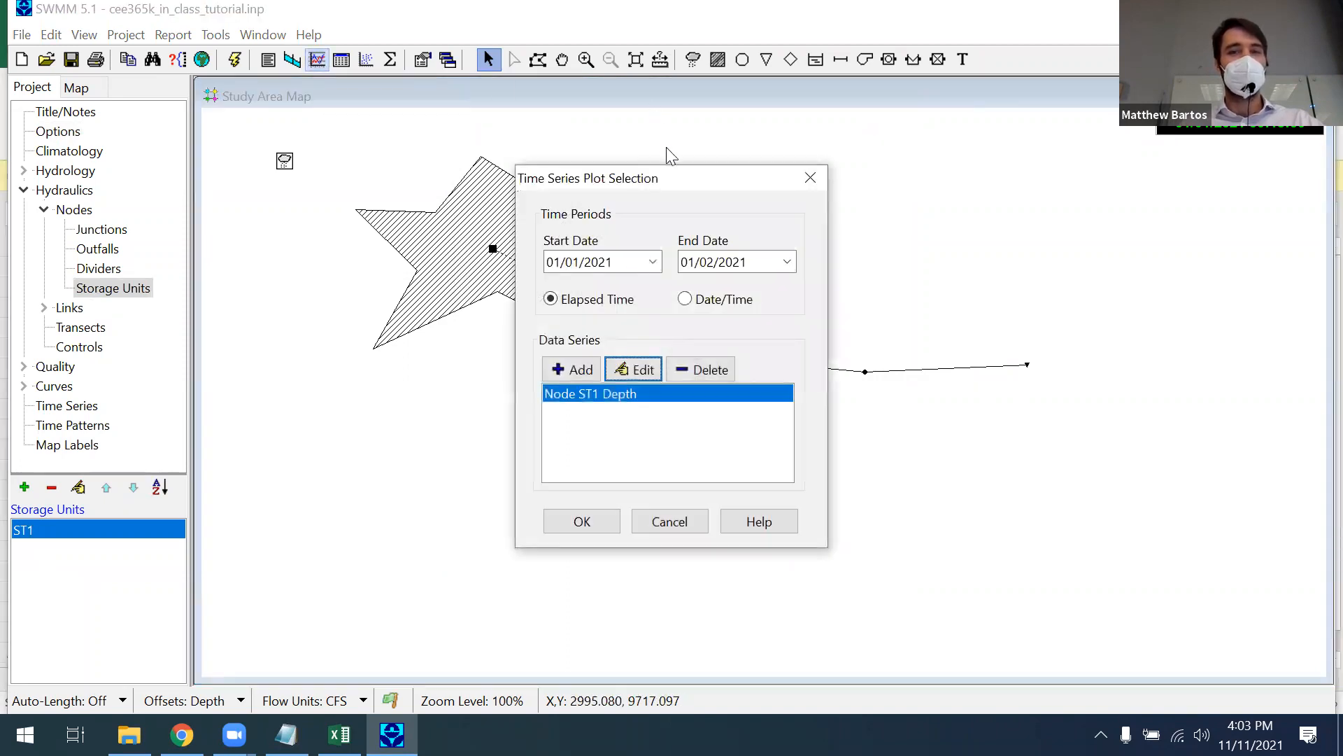
{"action": "left_click_drag", "start_coordinate": [653, 183], "coordinate": [944, 178]}
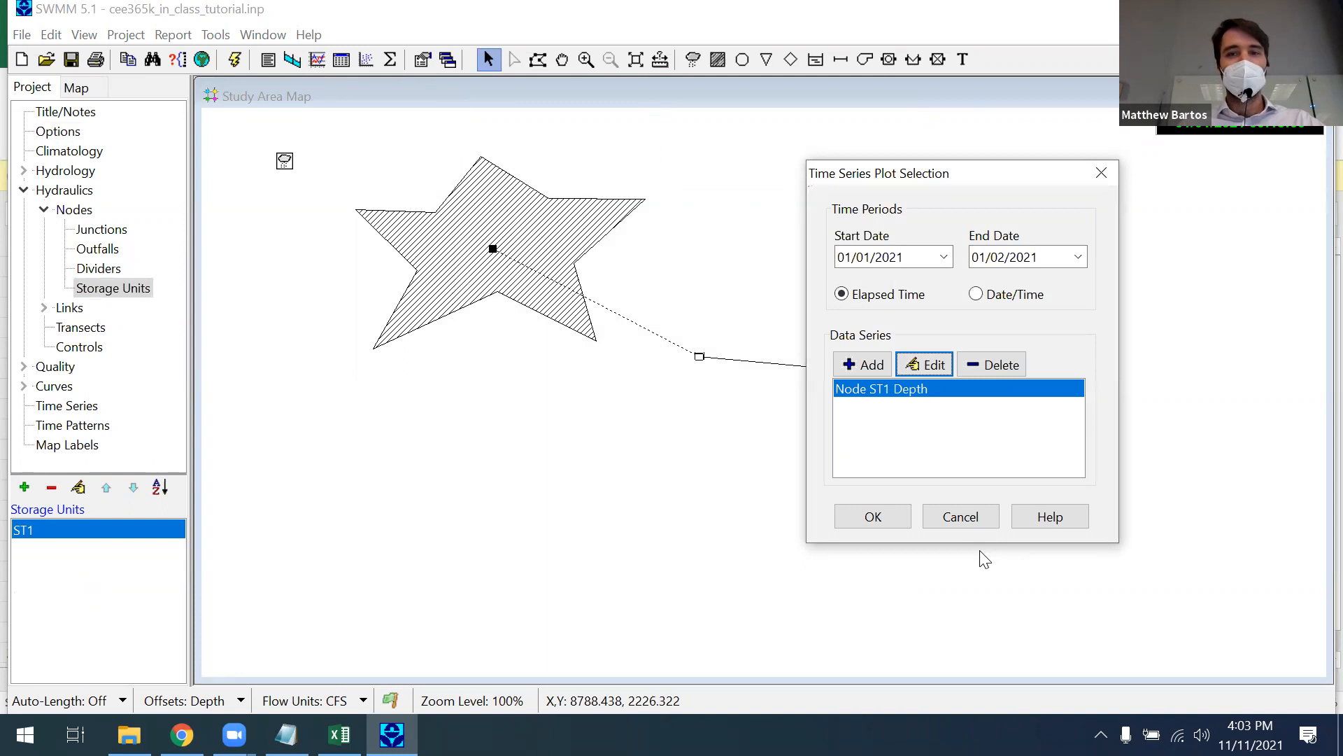
{"action": "left_click", "coordinate": [886, 516]}
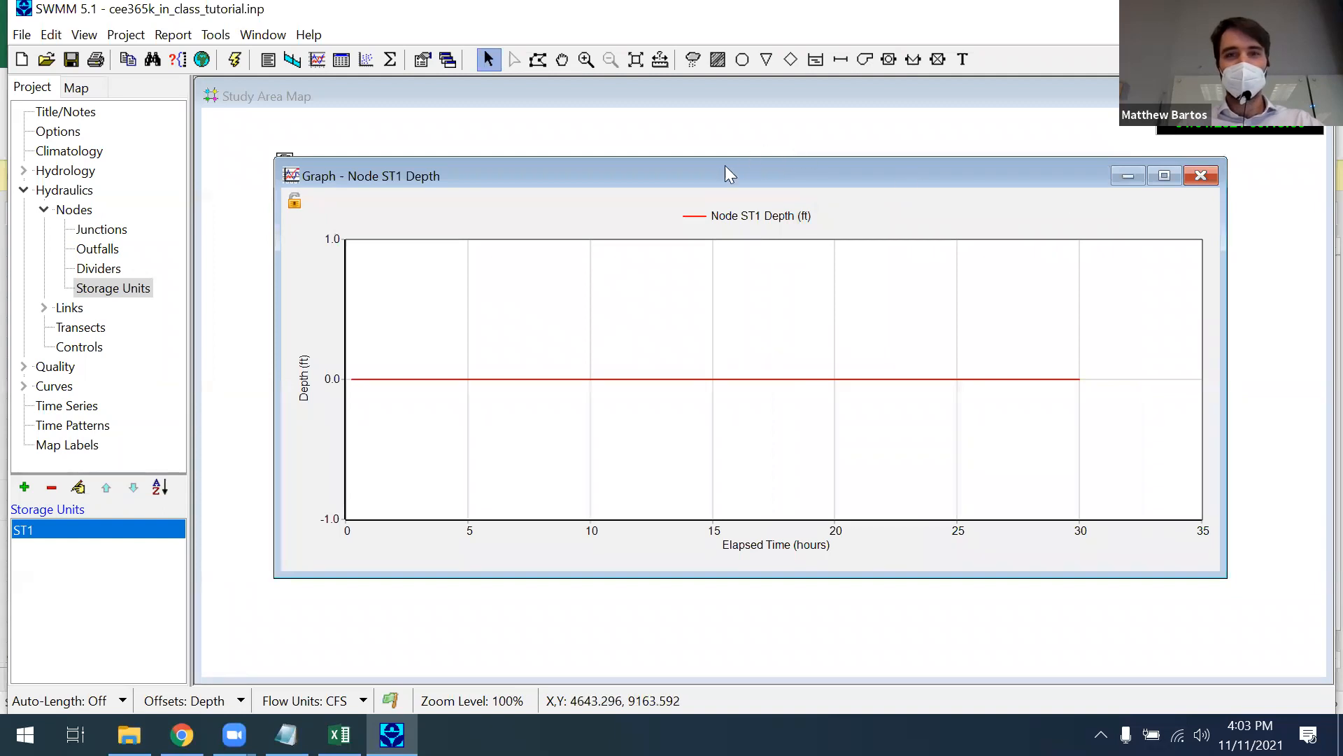
{"action": "left_click", "coordinate": [1199, 176]}
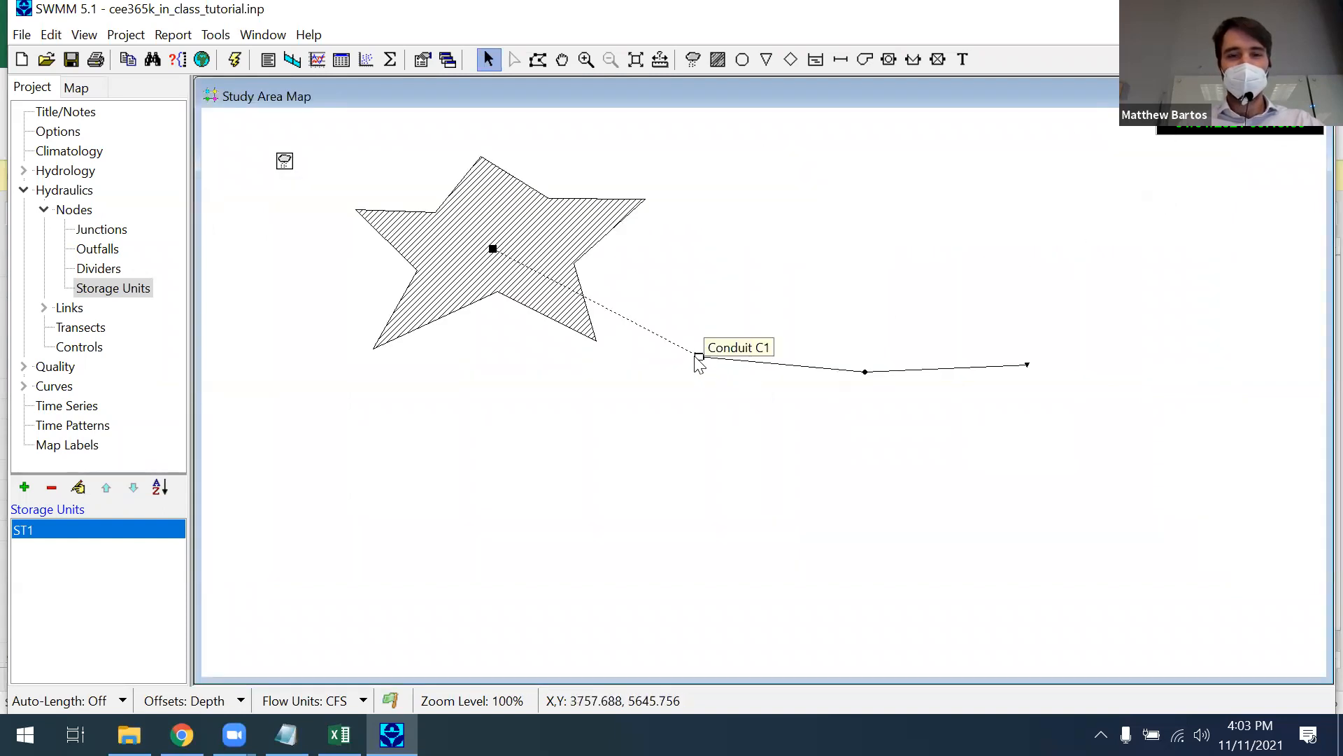
Step: Examine the properties of storage unit ST1, including its depths and functional storage curve
{"action": "double_click", "coordinate": [700, 357]}
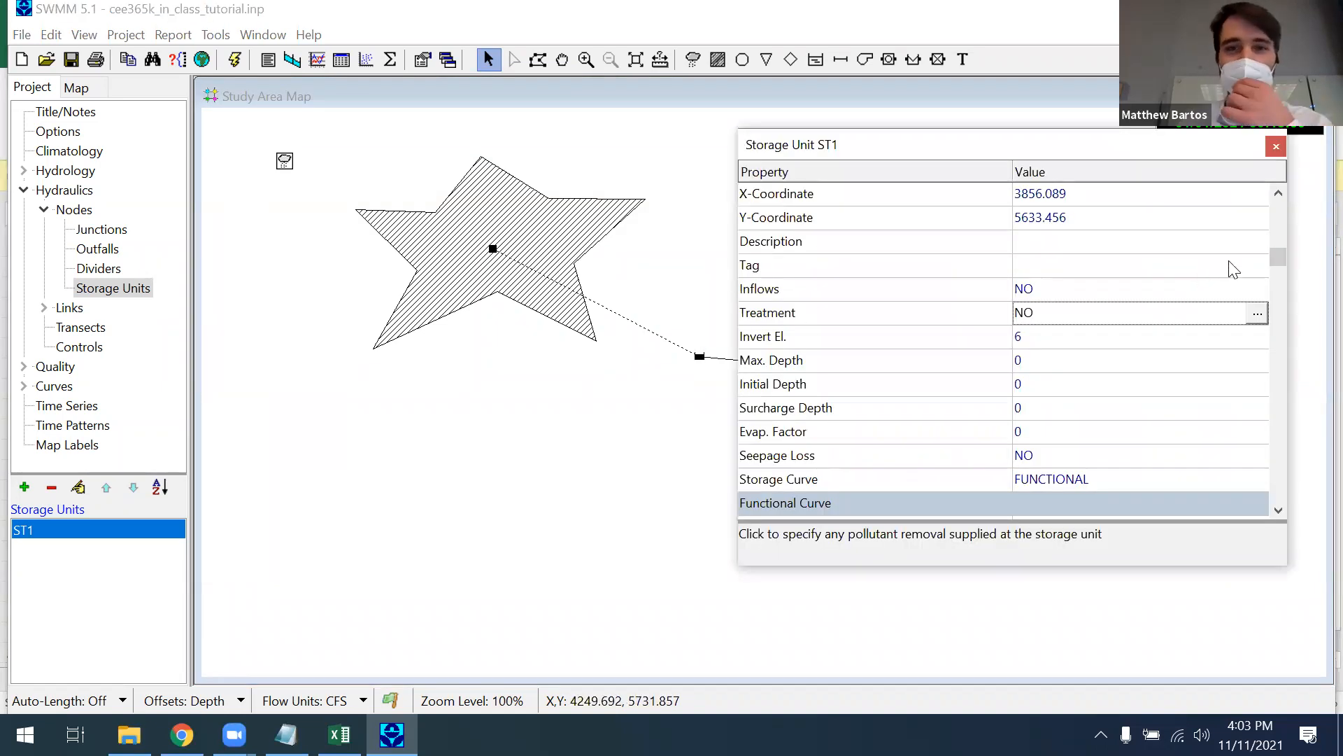
{"action": "left_click_drag", "start_coordinate": [1272, 254], "coordinate": [1265, 514]}
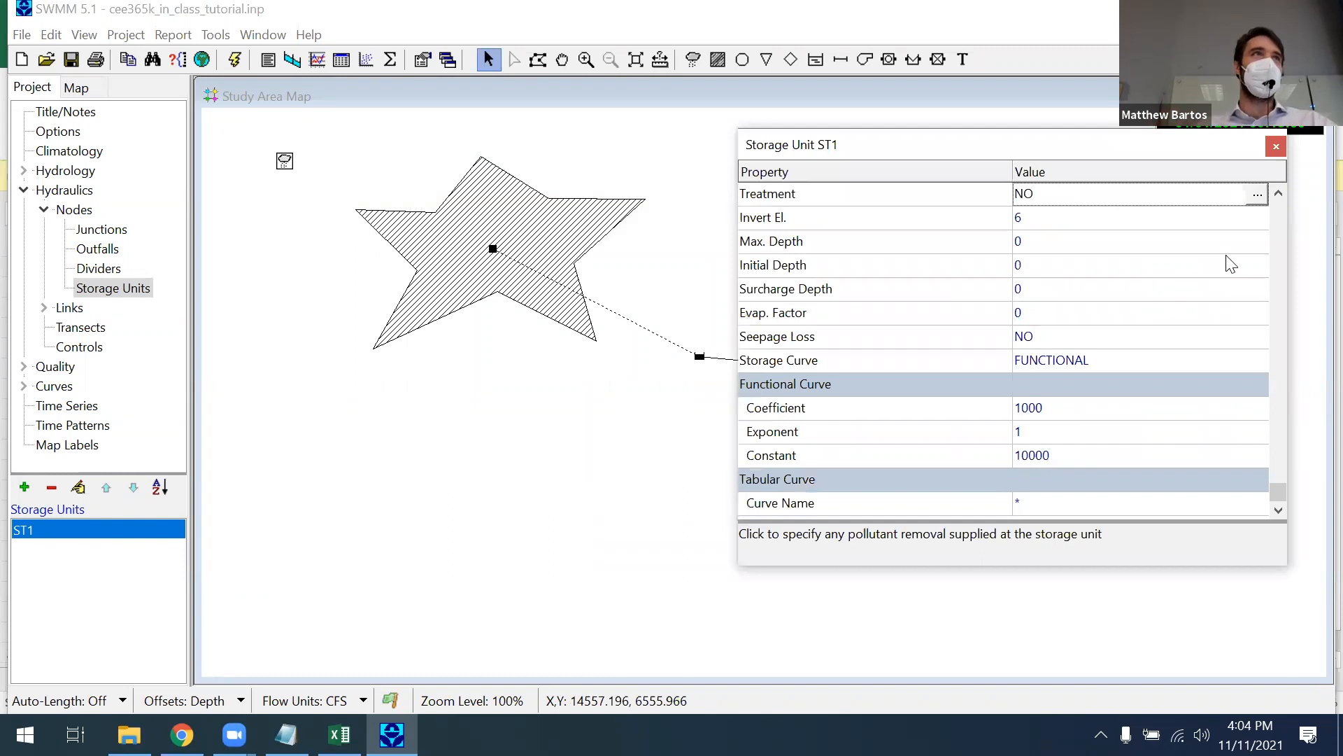
{"action": "left_click_drag", "start_coordinate": [1279, 491], "coordinate": [1281, 179]}
{"action": "left_click", "coordinate": [1276, 146]}
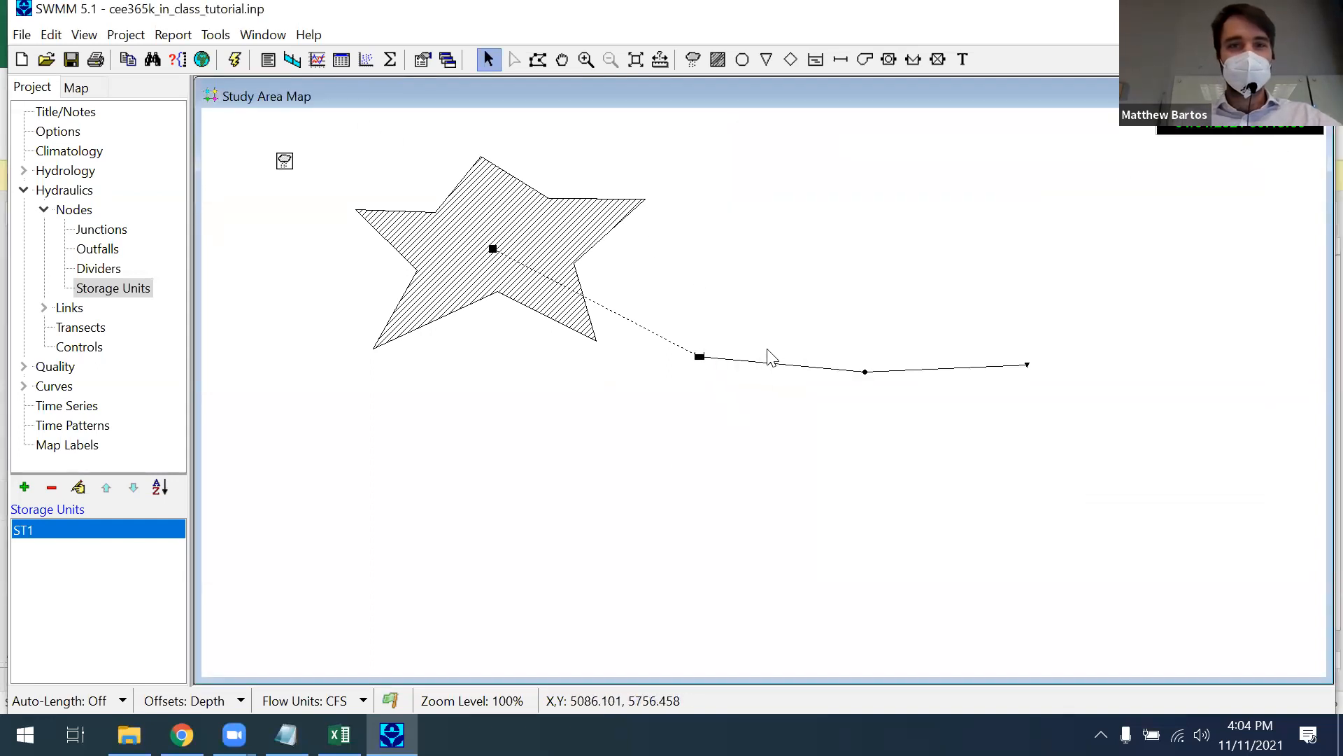
Step: Plot the runoff of subcatchment S1 against elapsed time and close the graph
{"action": "left_click", "coordinate": [494, 256]}
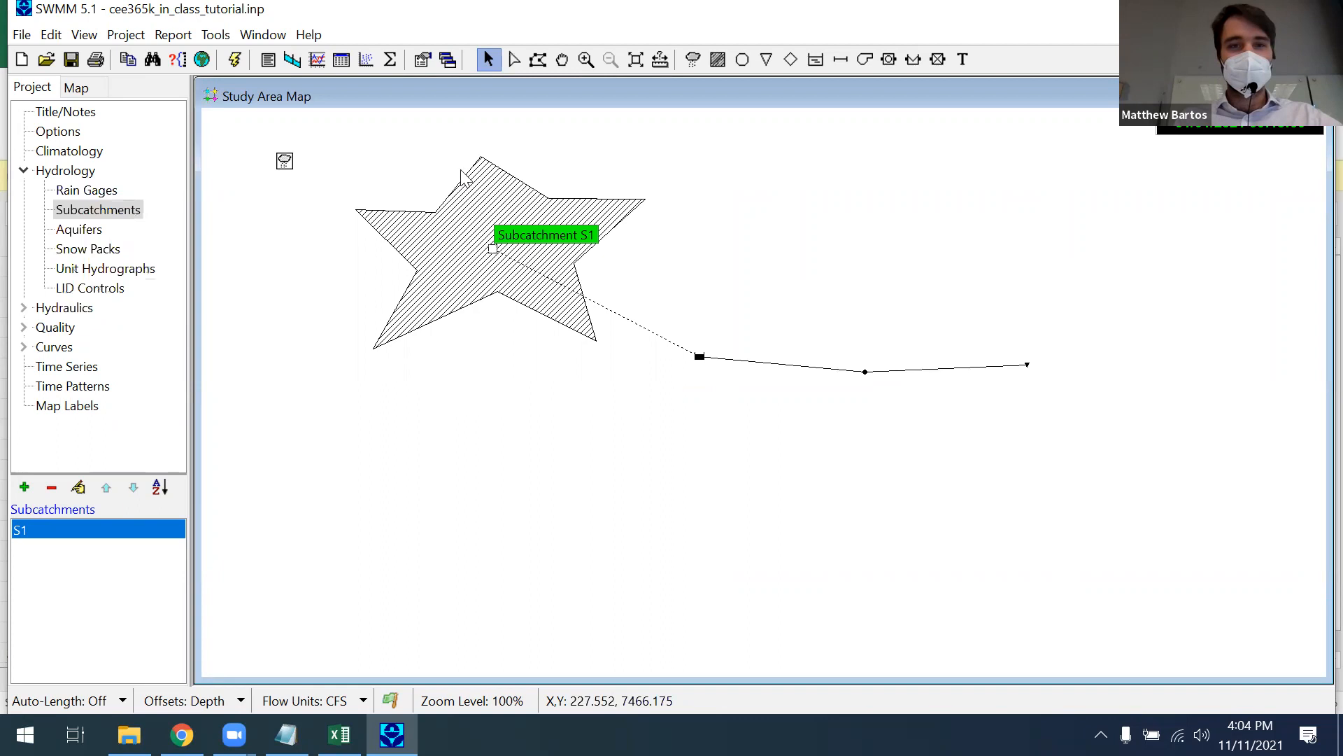
{"action": "left_click", "coordinate": [317, 59]}
{"action": "left_click", "coordinate": [859, 517]}
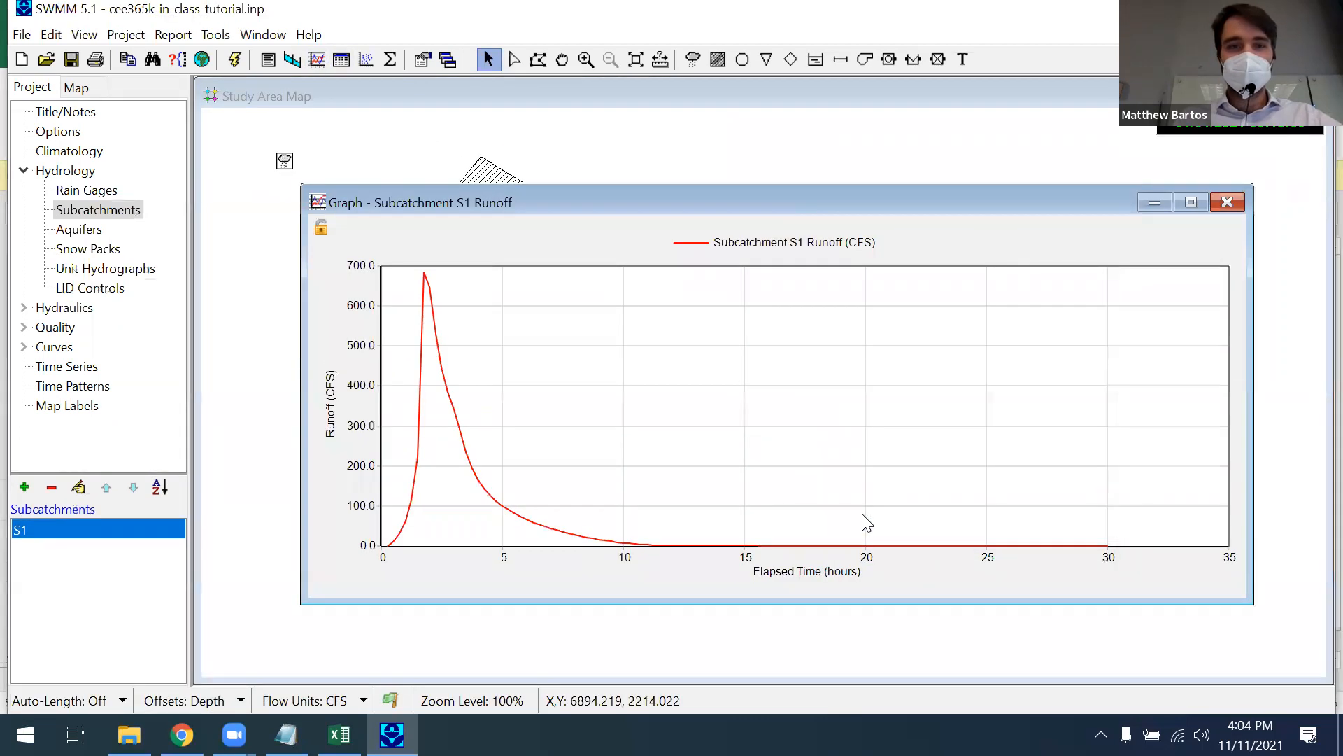
{"action": "left_click", "coordinate": [1229, 200]}
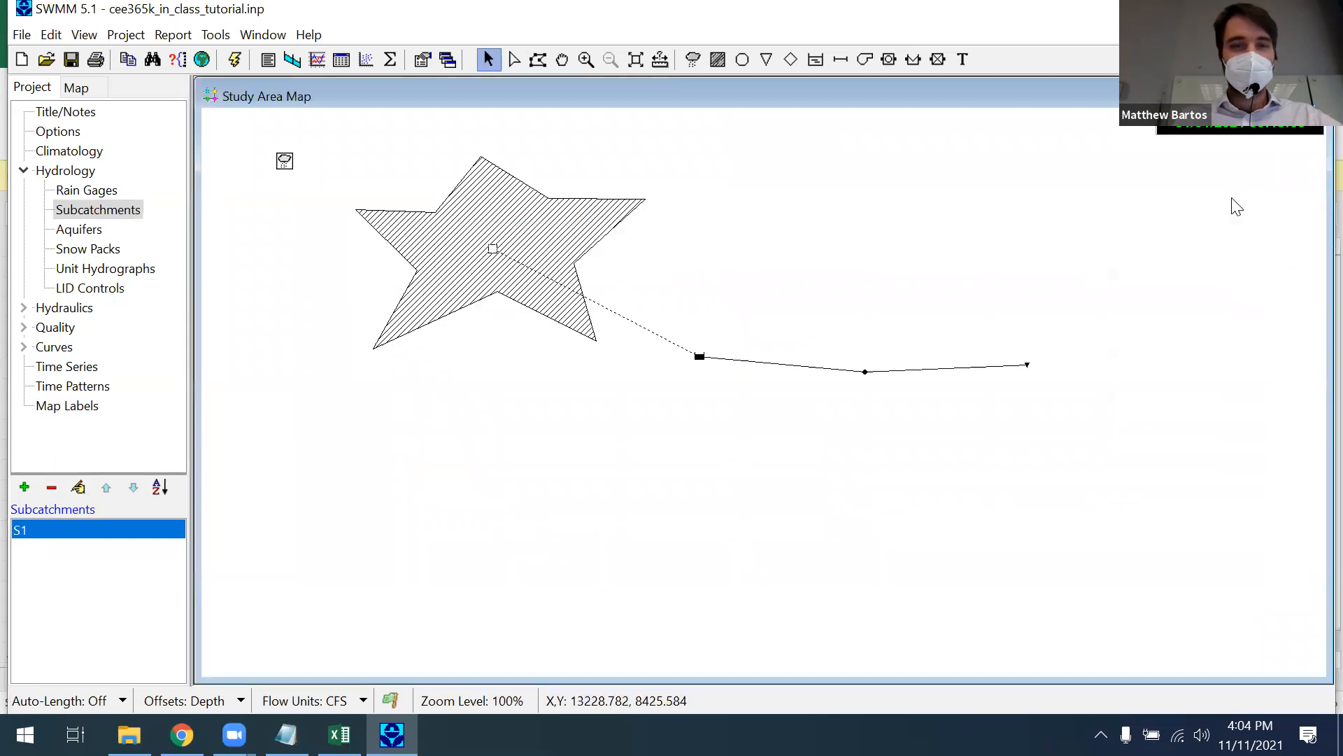
Step: Plot the depth of storage unit ST1 against elapsed time, enlarge the graph for inspection and close it
{"action": "left_click", "coordinate": [699, 357]}
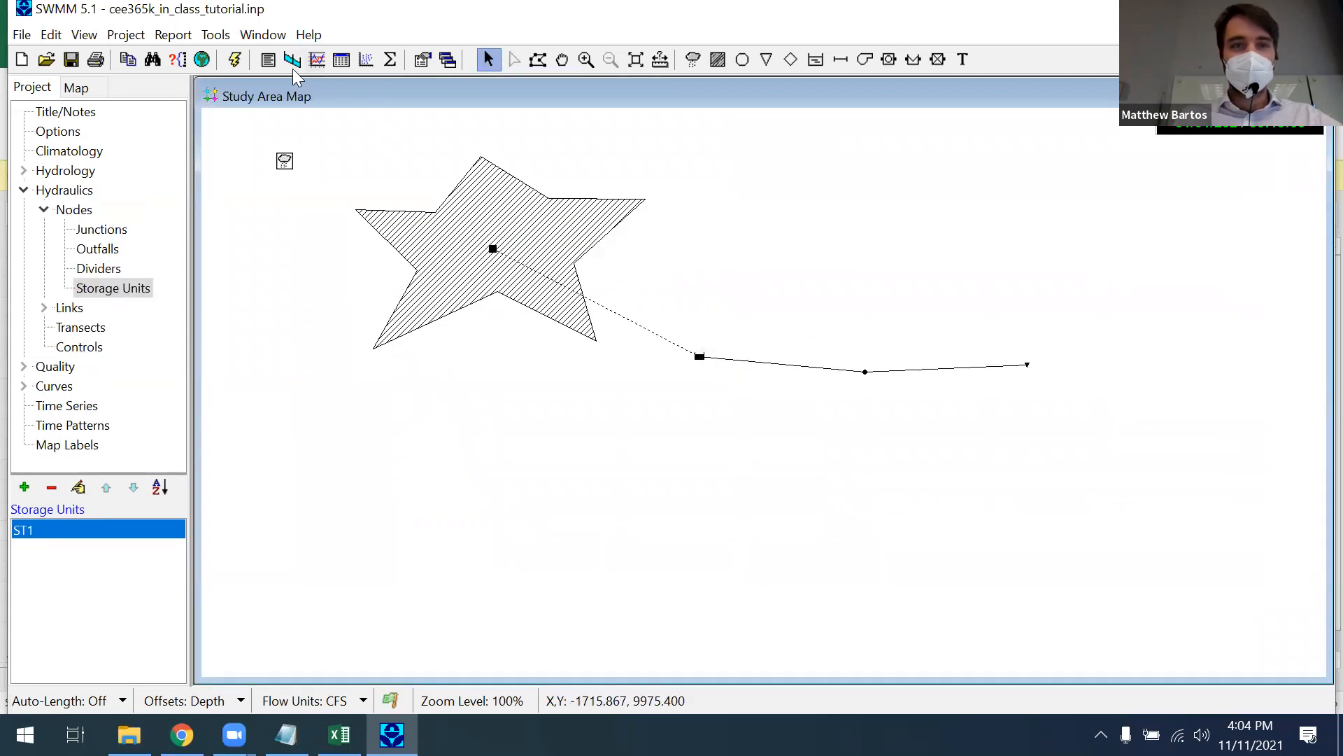
{"action": "left_click", "coordinate": [316, 60]}
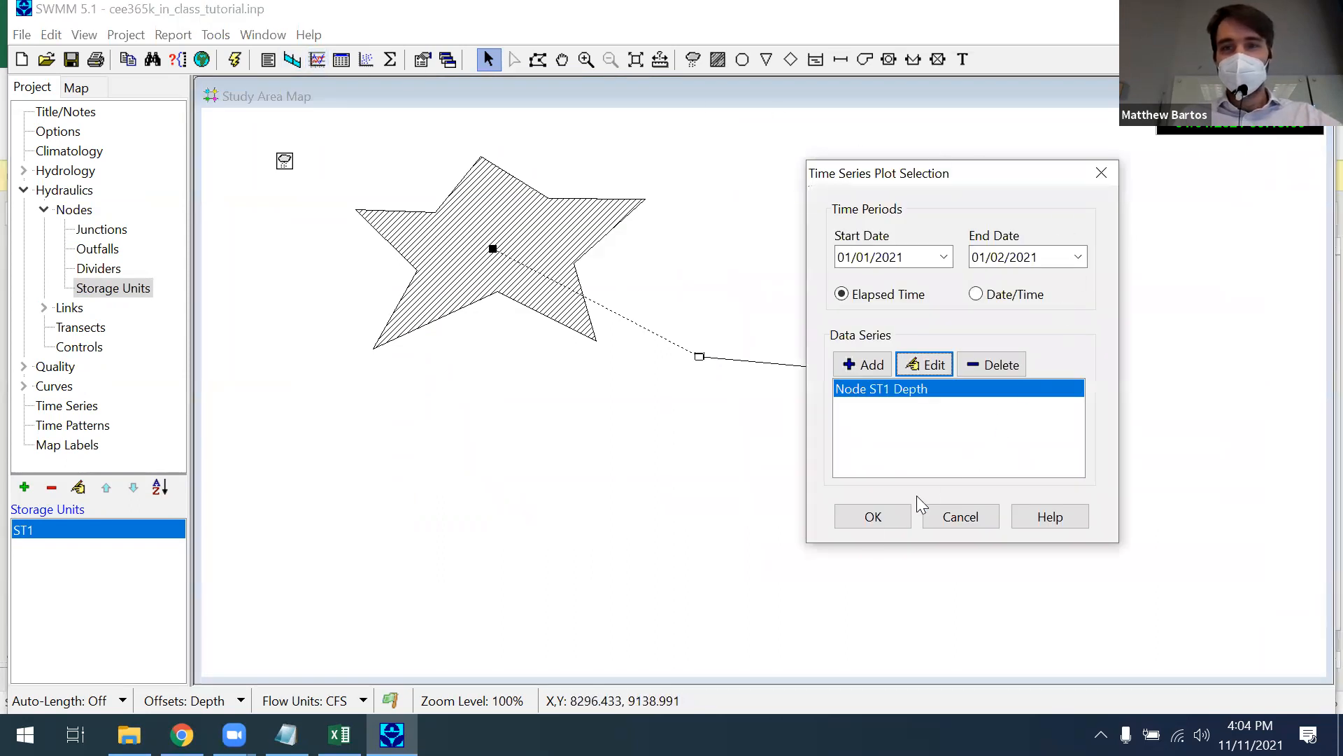
{"action": "left_click", "coordinate": [873, 518]}
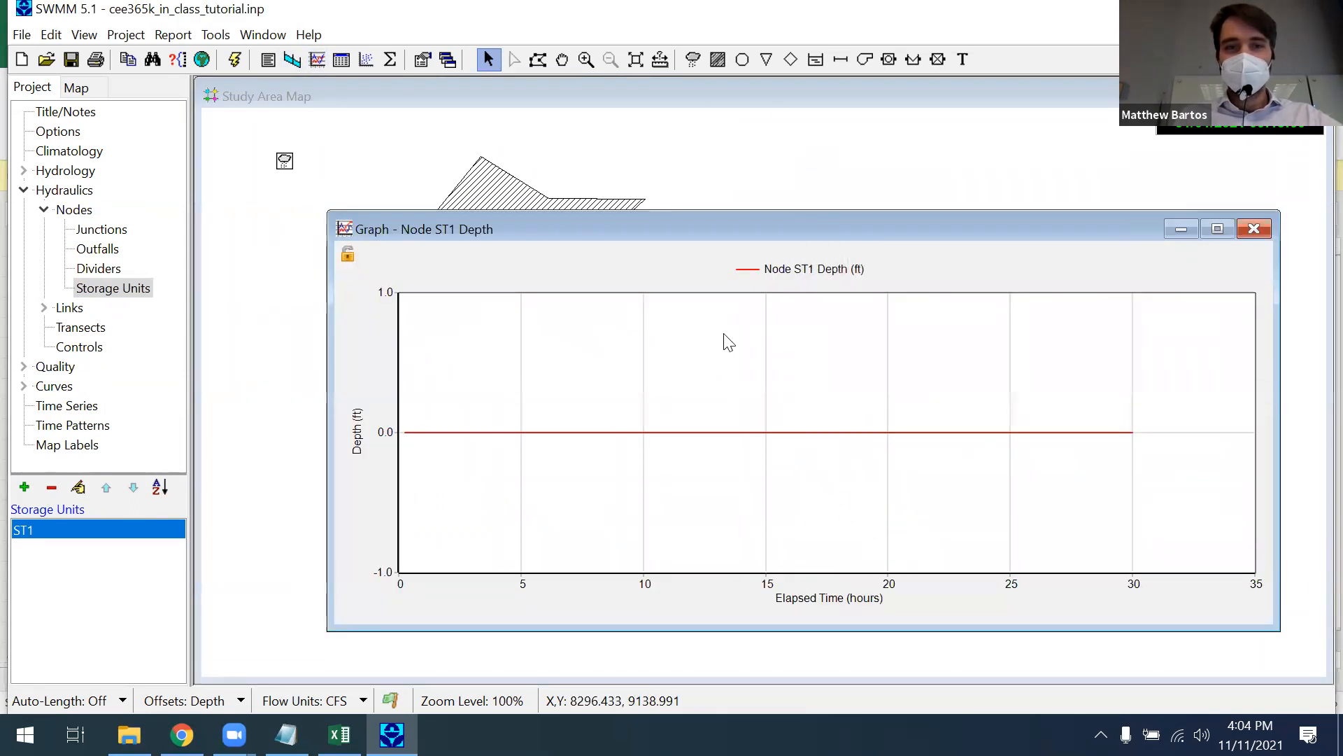
{"action": "left_click_drag", "start_coordinate": [687, 221], "coordinate": [555, 113]}
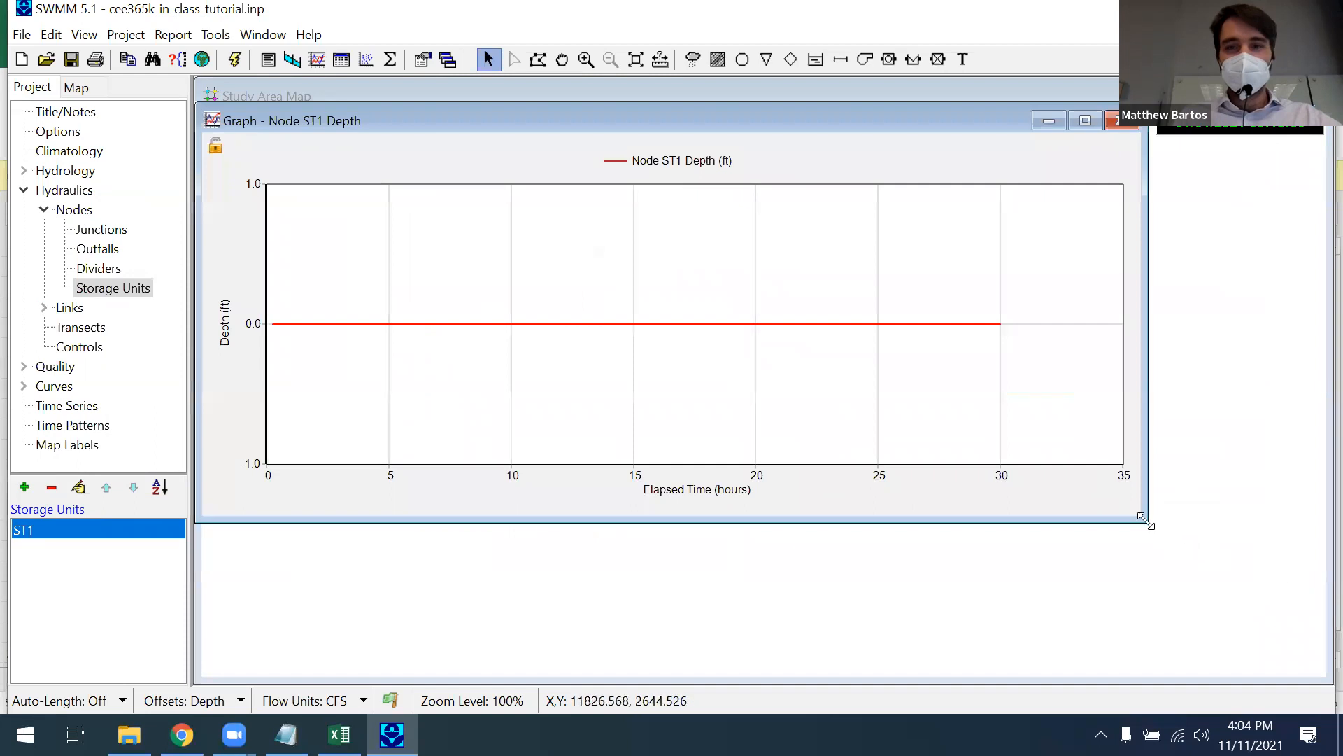
{"action": "left_click_drag", "start_coordinate": [1146, 522], "coordinate": [1252, 598]}
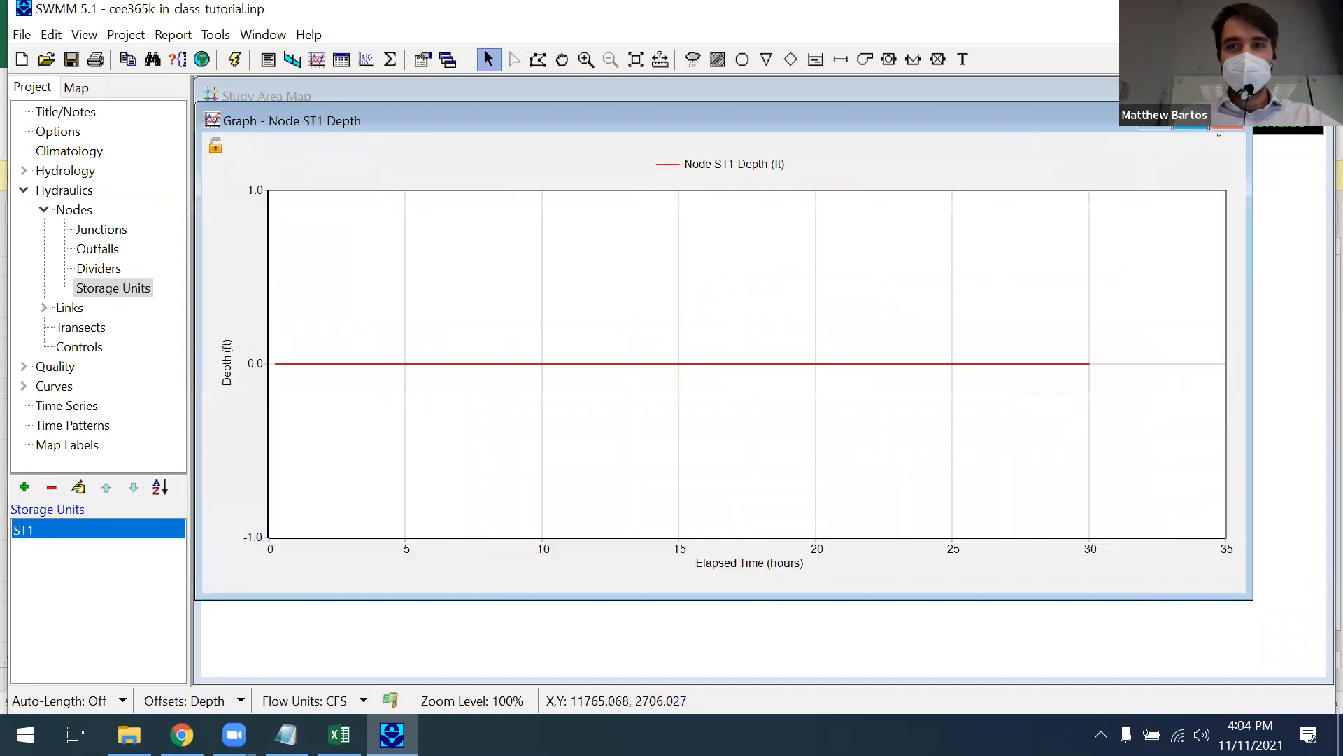
{"action": "left_click", "coordinate": [1227, 124]}
Step: Set the maximum depth of storage unit ST1 to 10 ft and close its properties
{"action": "double_click", "coordinate": [700, 357]}
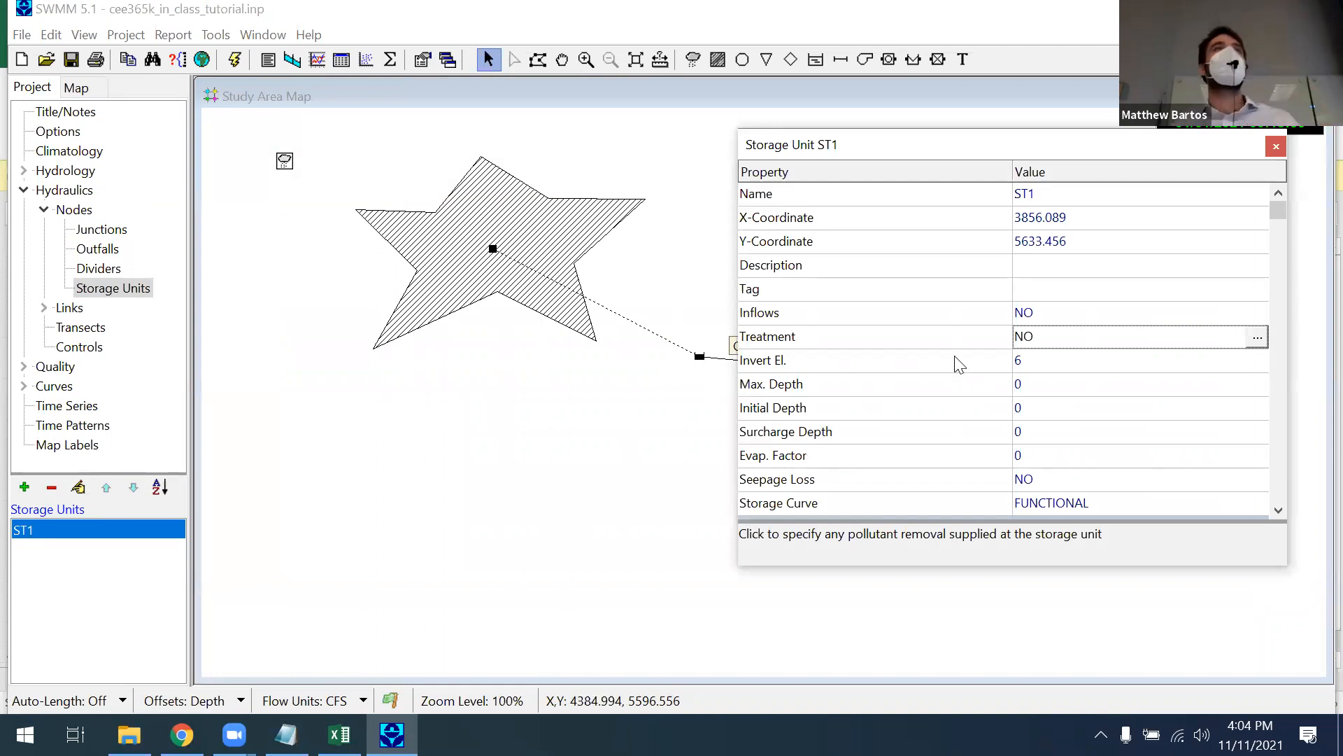
{"action": "left_click", "coordinate": [1039, 386]}
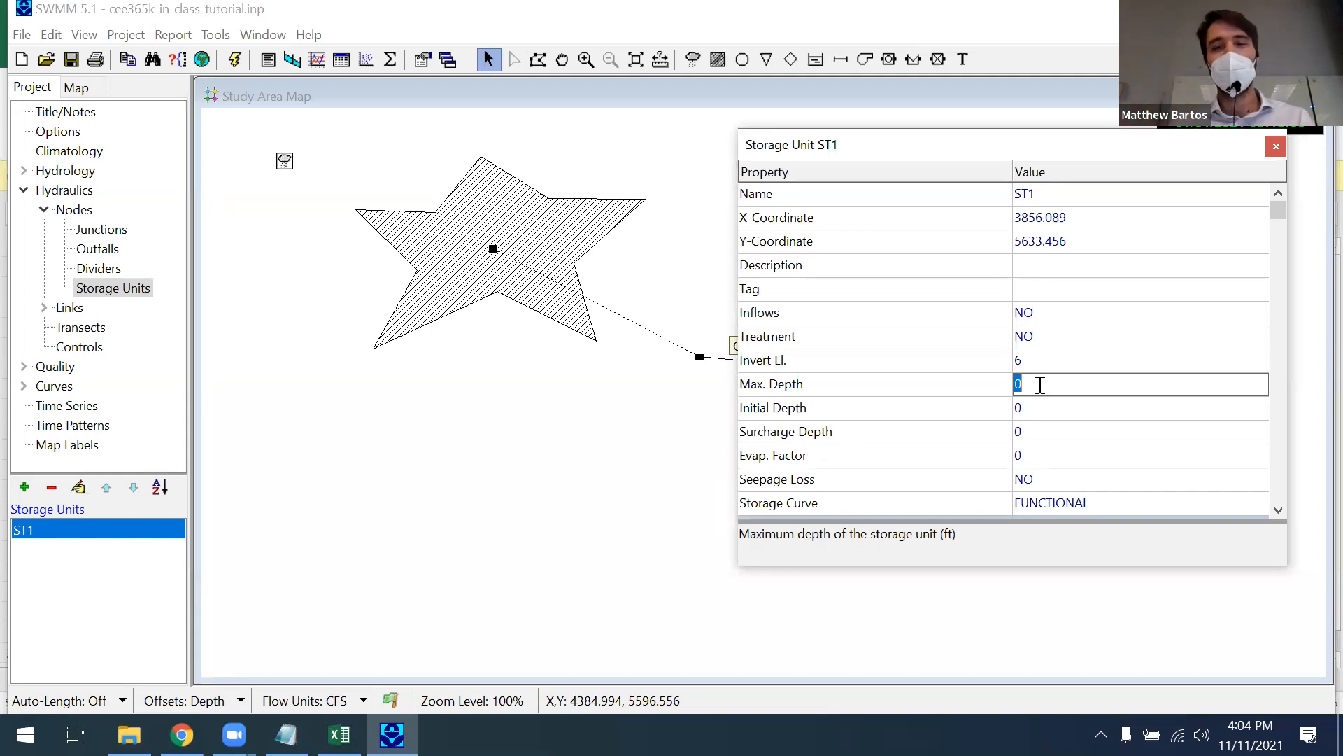
{"action": "type", "text": "10"}
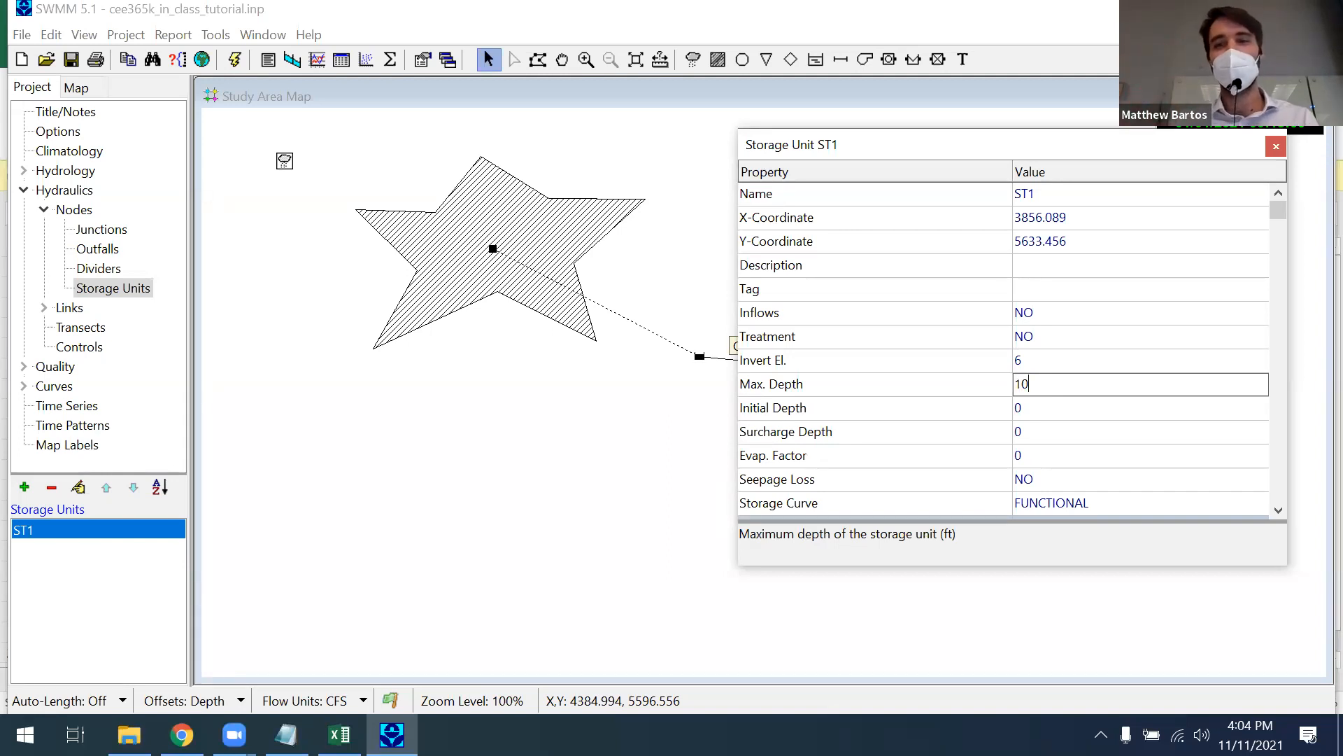
{"action": "left_click", "coordinate": [1049, 410]}
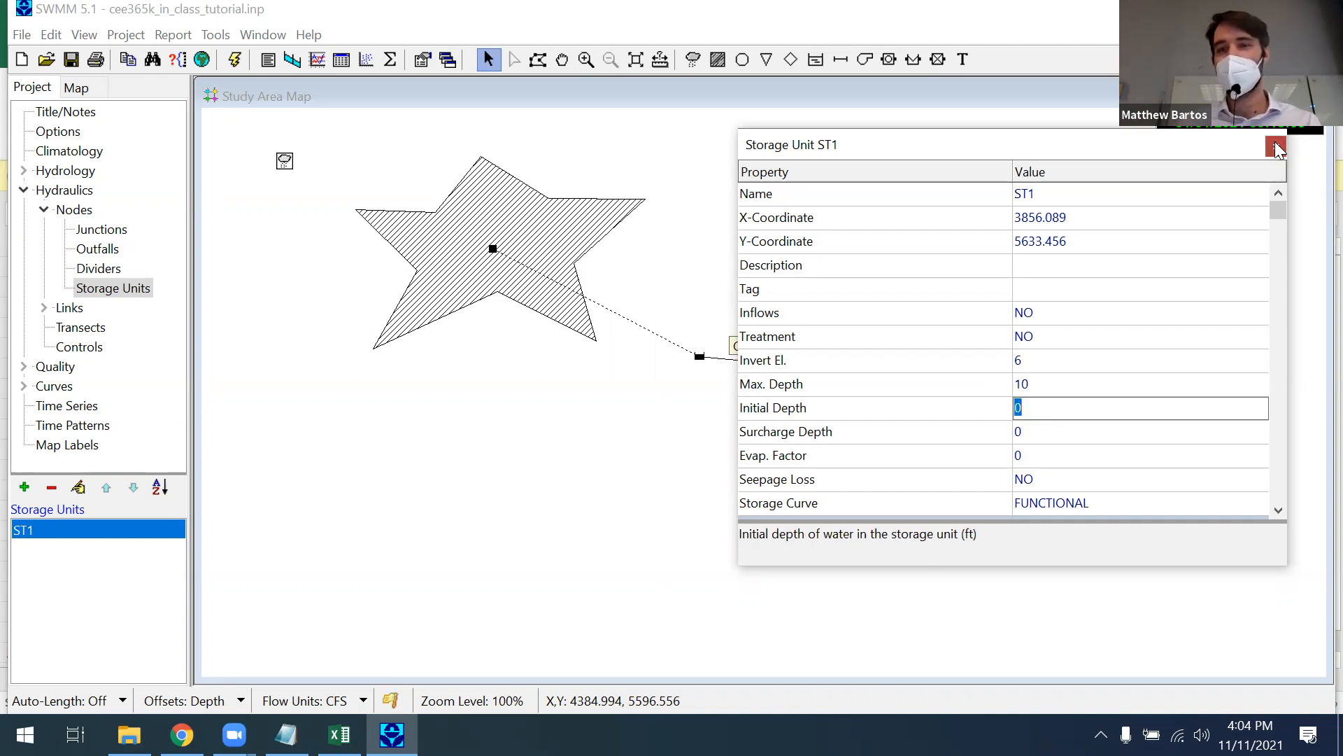
{"action": "left_click", "coordinate": [1274, 146]}
Step: Check the maximum depth in the properties of junction J1, then close them
{"action": "double_click", "coordinate": [865, 372]}
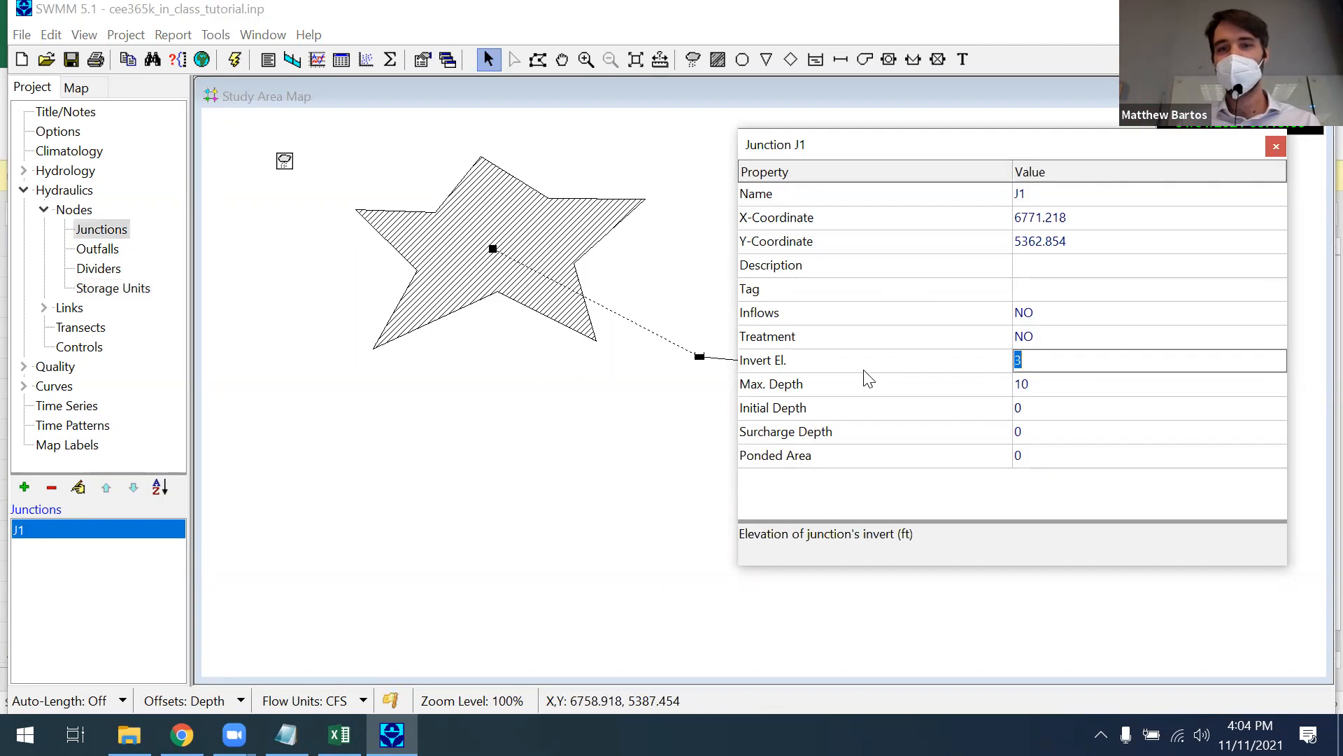
{"action": "left_click", "coordinate": [1048, 385]}
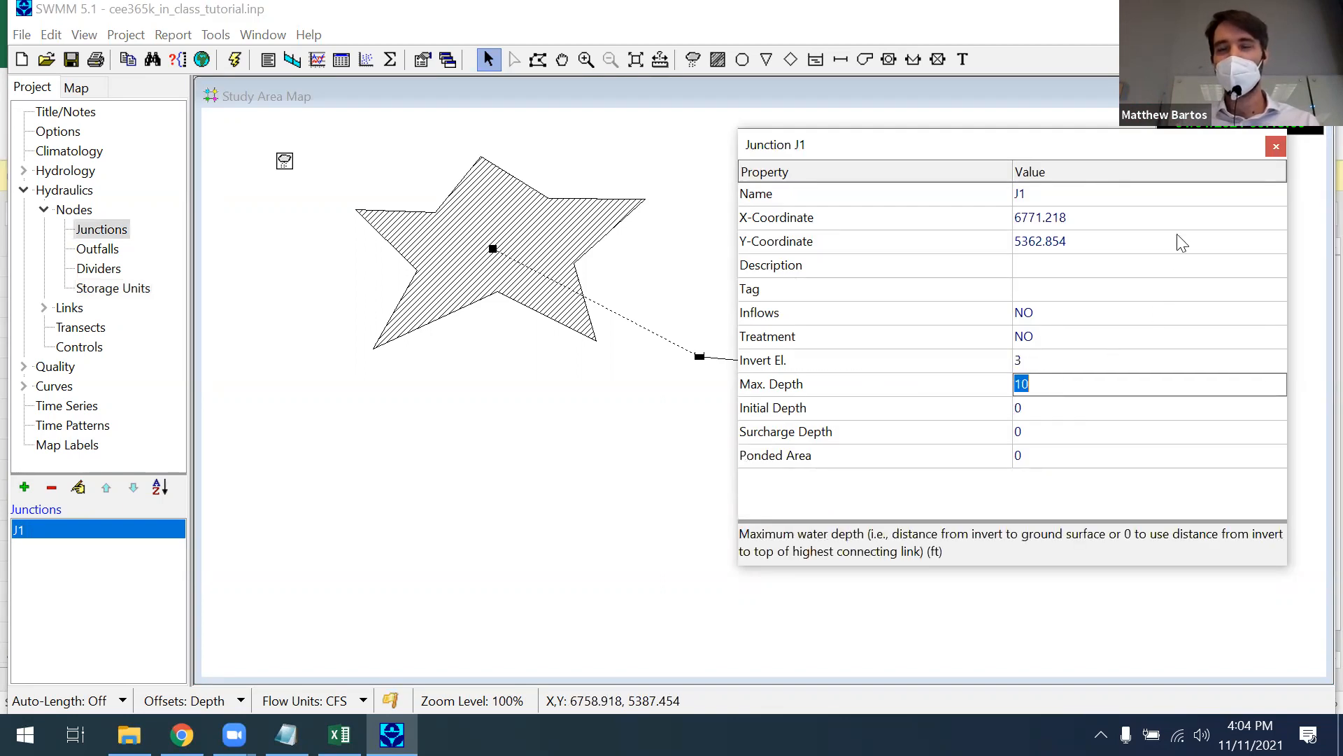
{"action": "left_click", "coordinate": [1276, 145]}
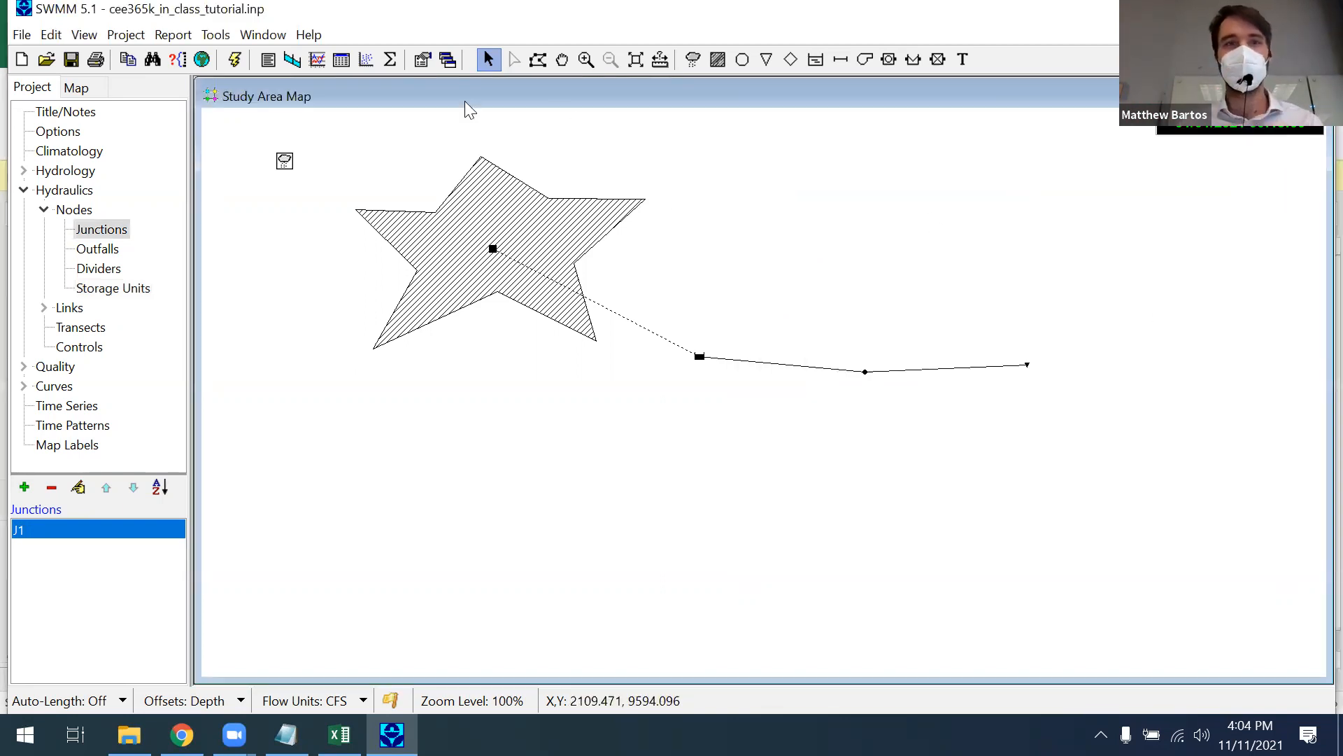
Step: Run the simulation and plot the depth of storage unit ST1 from 01/01/2021 to 01/02/2021, then close the graph
{"action": "left_click", "coordinate": [235, 61]}
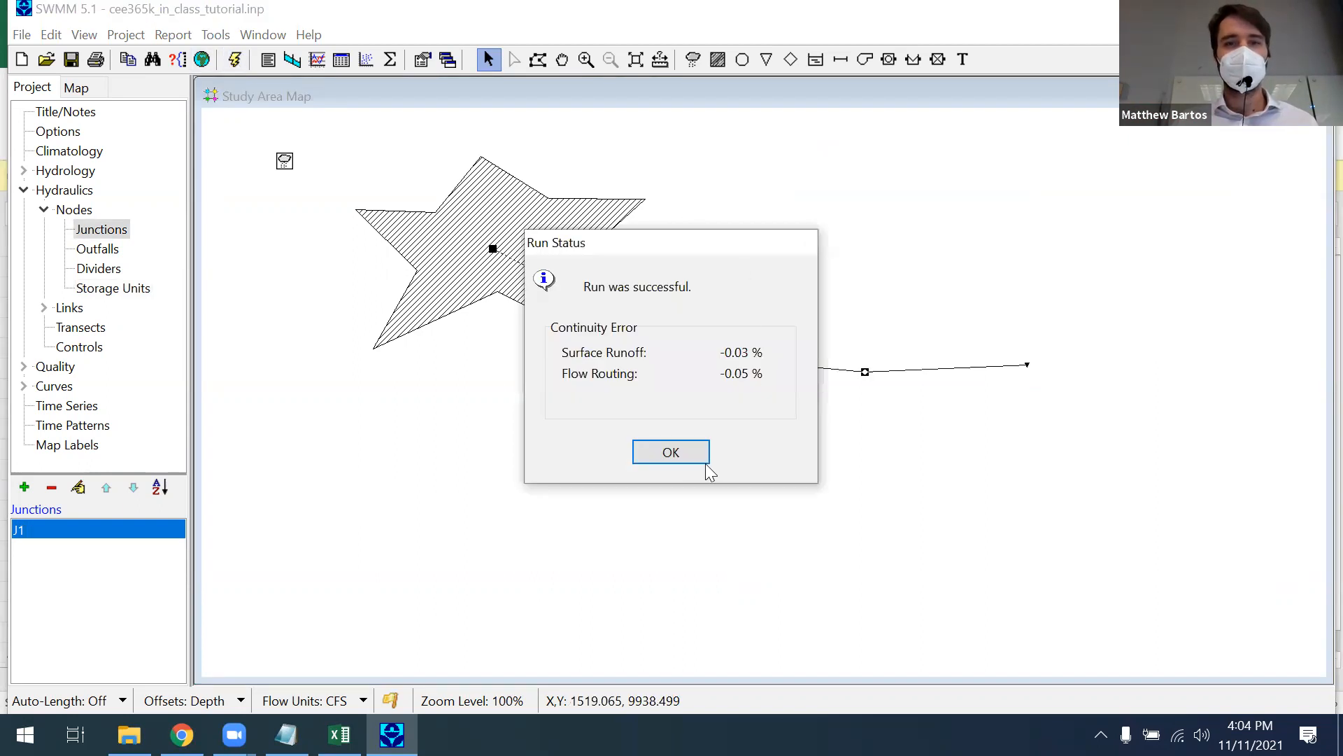
{"action": "left_click", "coordinate": [682, 456]}
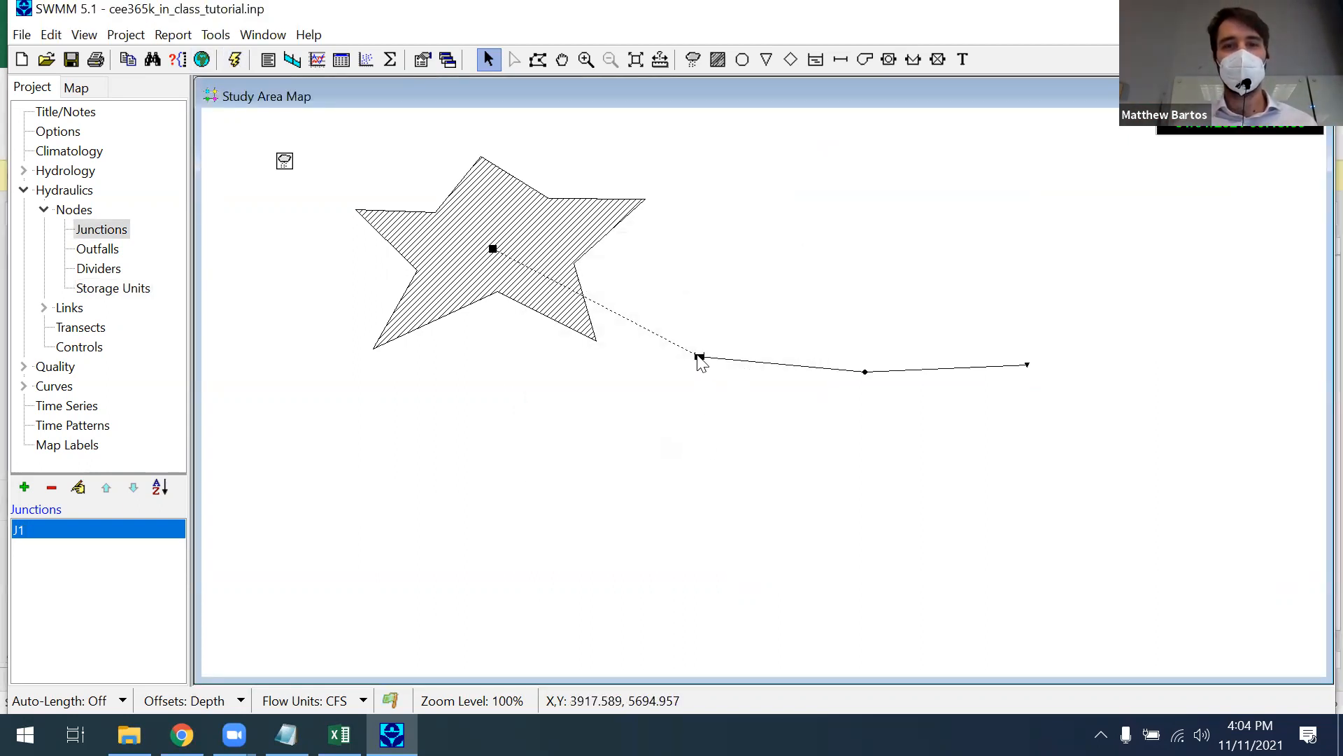
{"action": "left_click", "coordinate": [699, 357]}
{"action": "left_click", "coordinate": [321, 62]}
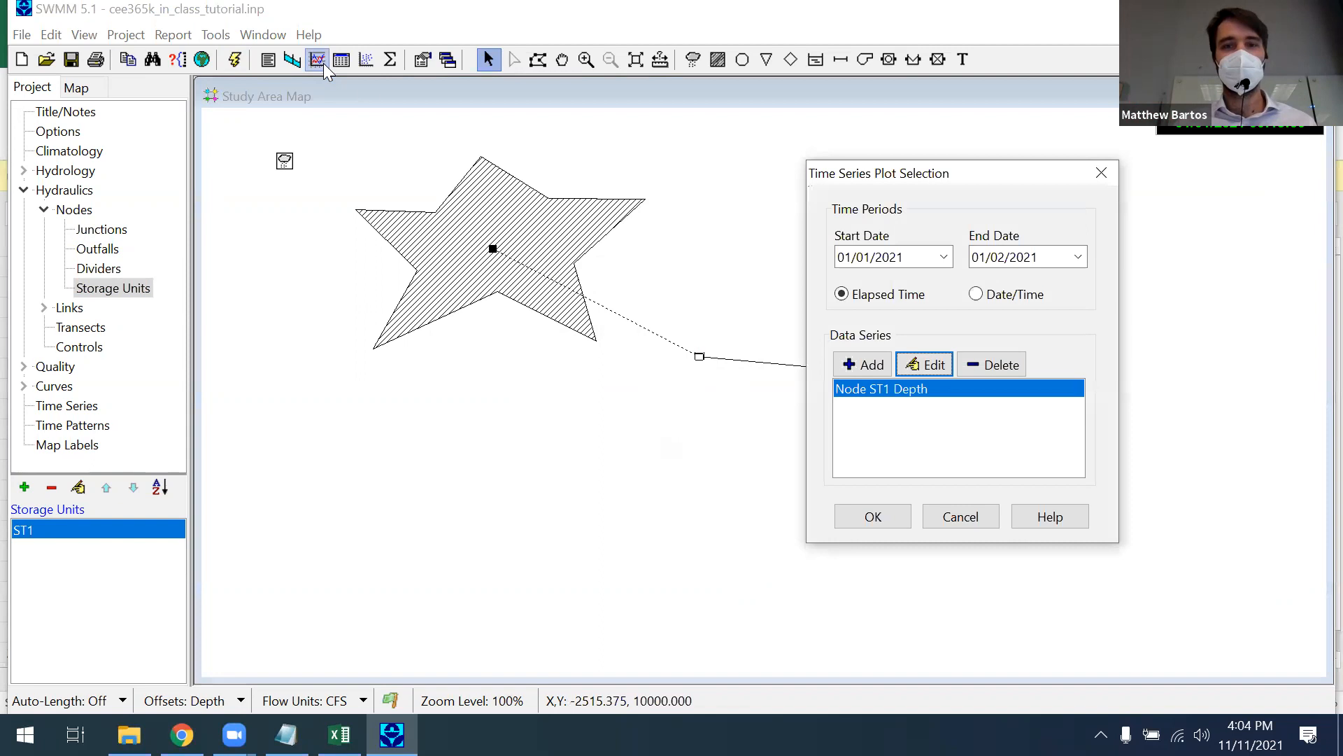
{"action": "left_click", "coordinate": [874, 518]}
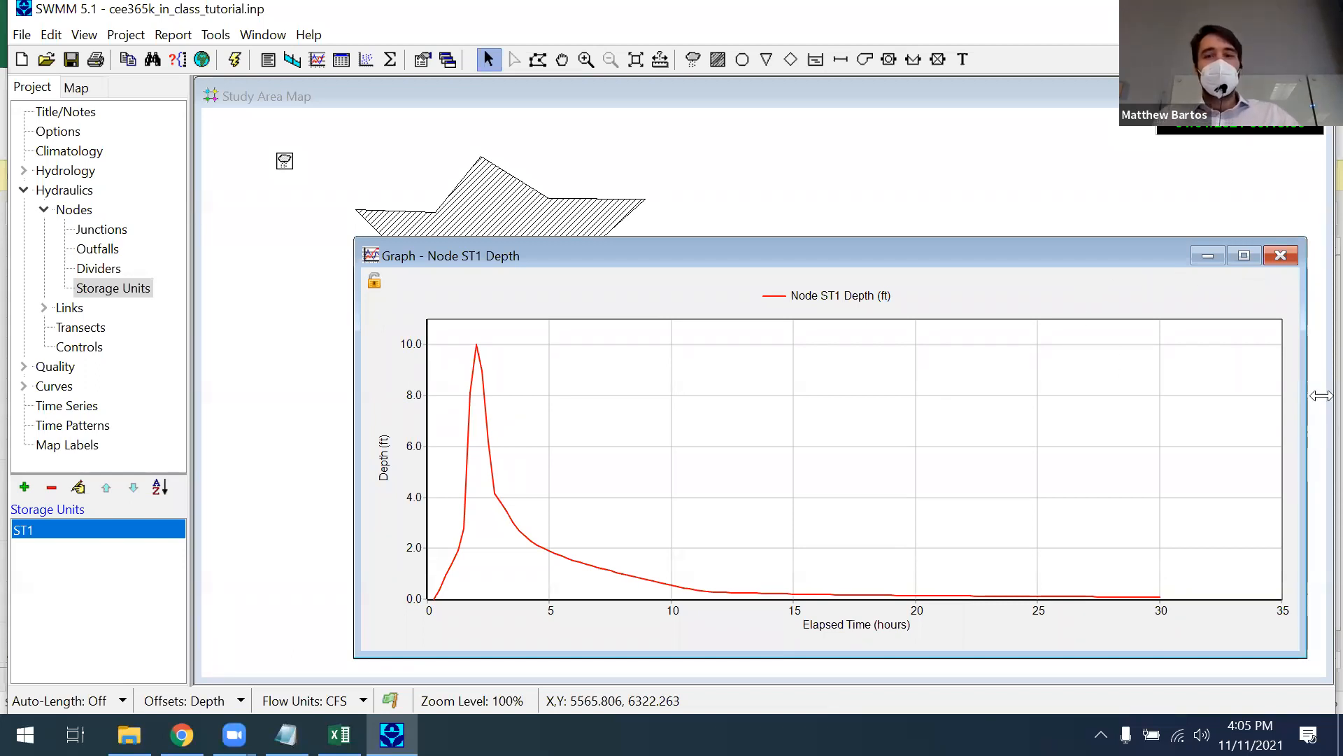
{"action": "left_click", "coordinate": [1279, 256]}
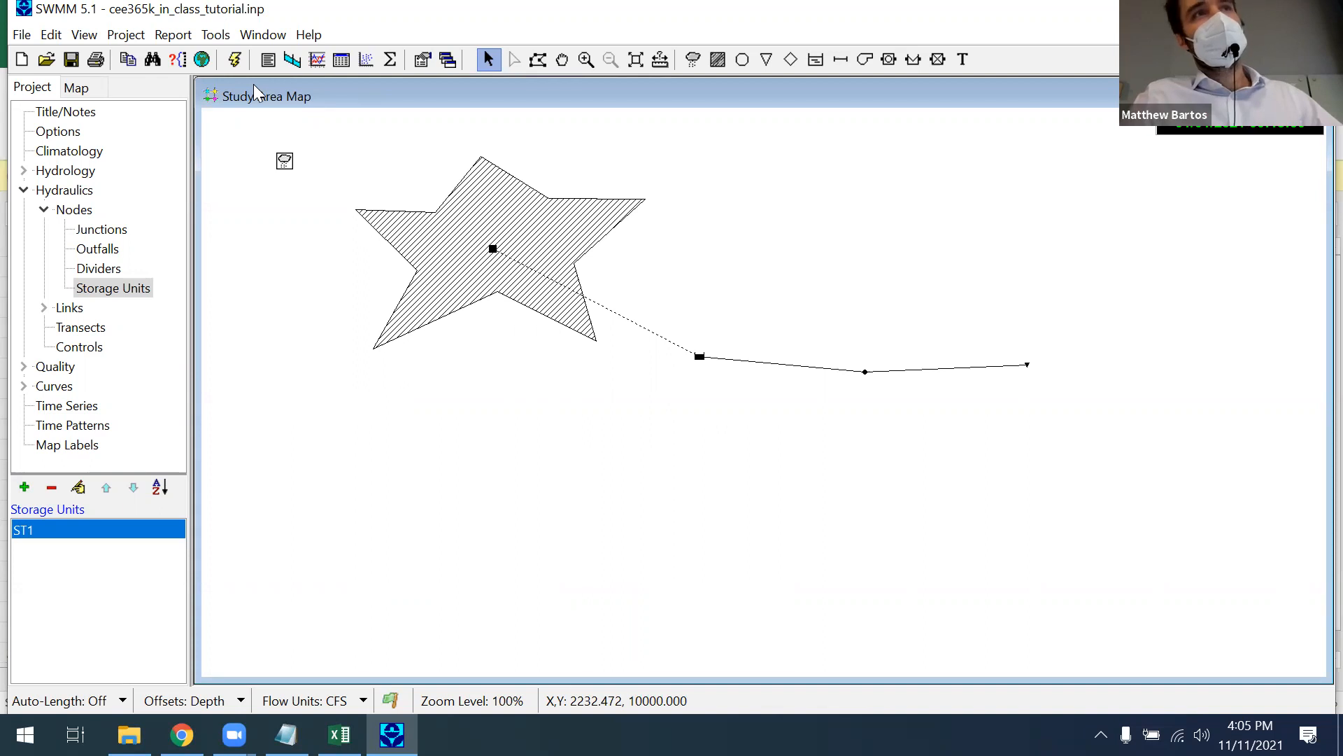
Step: Plot subcatchment S1 with Runoff as the data series variable against elapsed time, then close the graph
{"action": "left_click", "coordinate": [284, 160]}
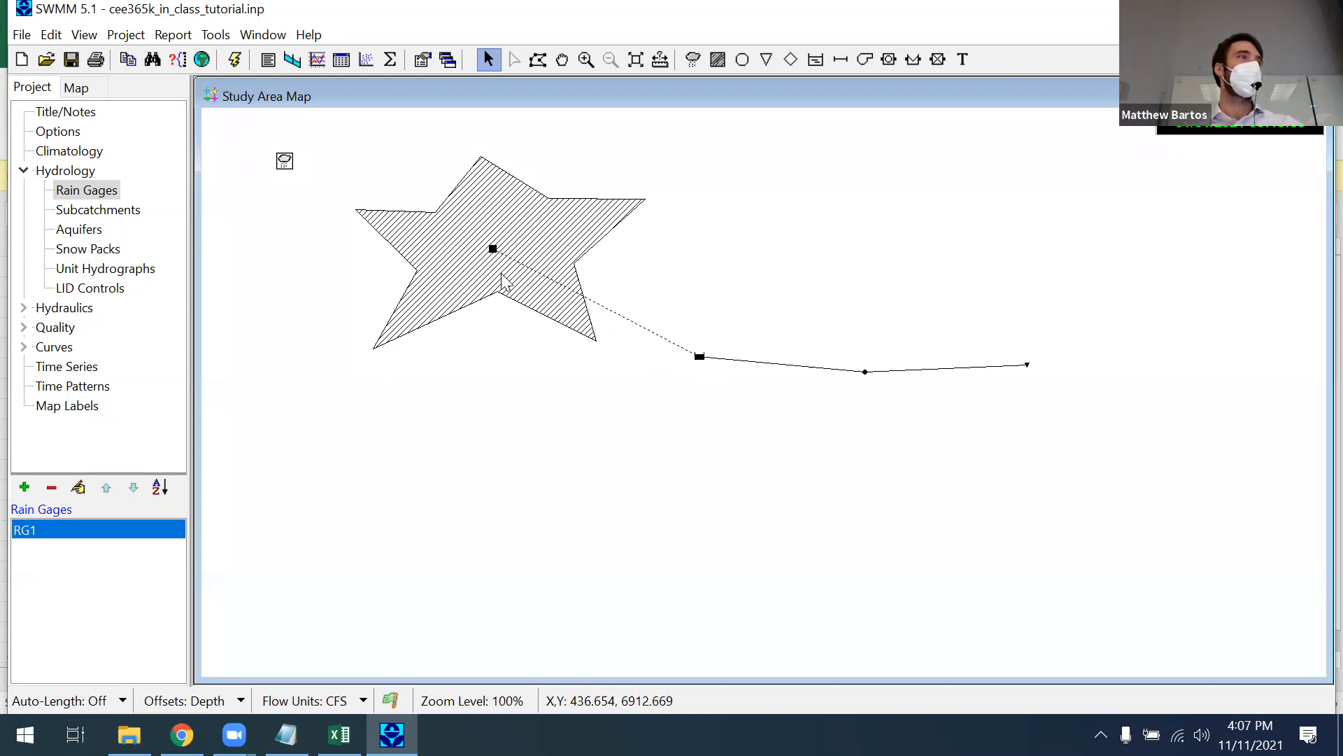
{"action": "left_click", "coordinate": [493, 251]}
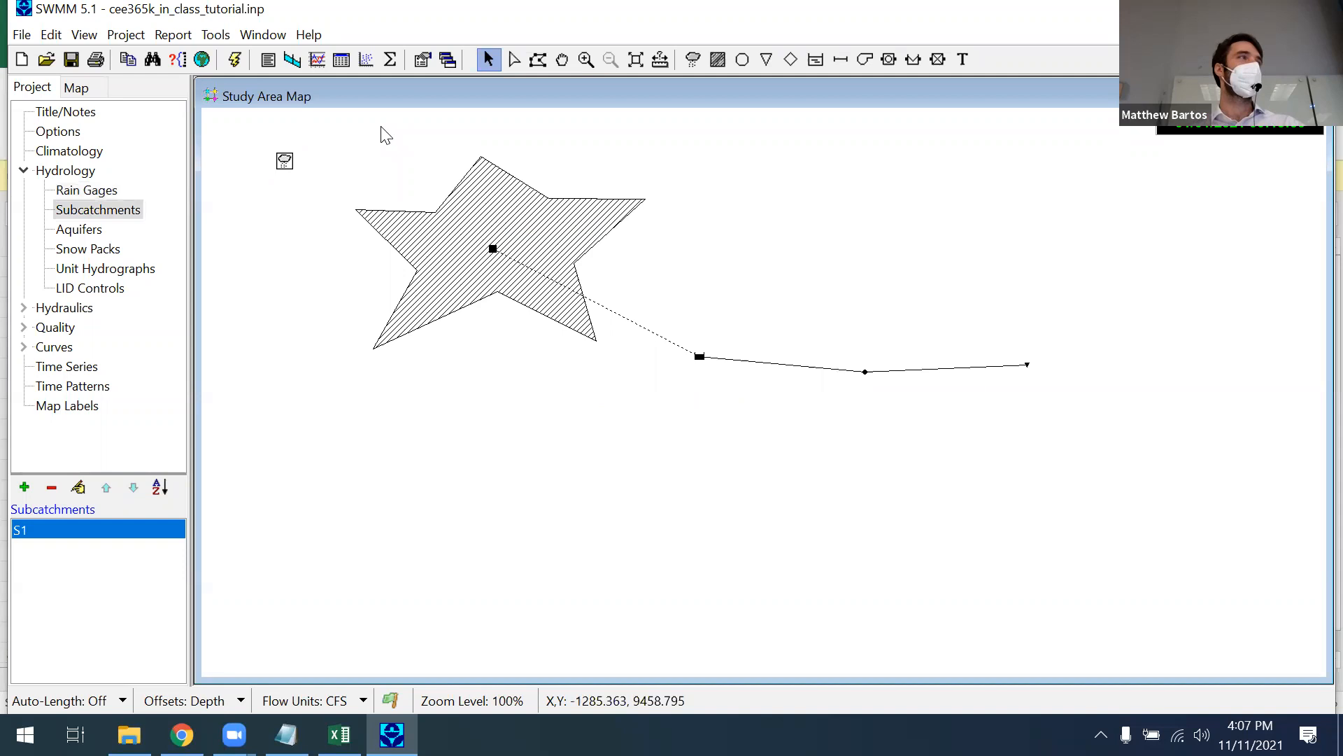
{"action": "left_click", "coordinate": [318, 61]}
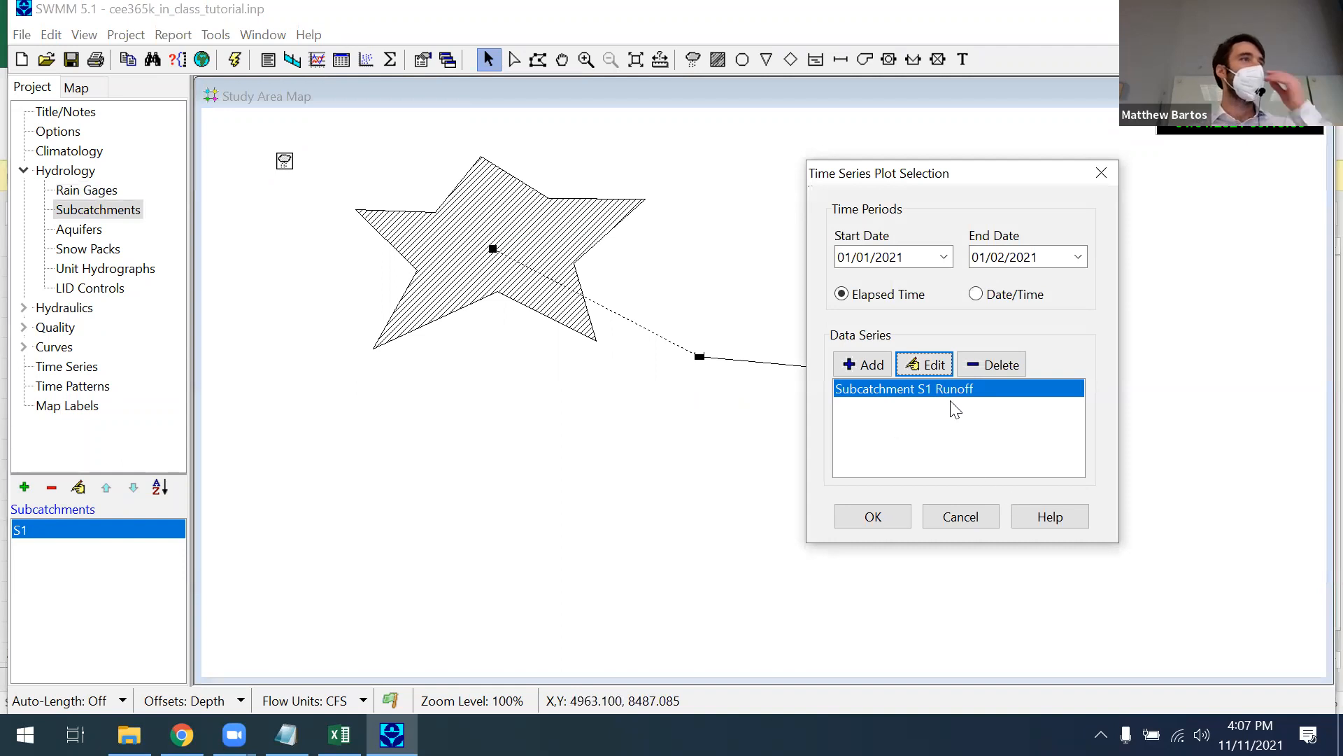
{"action": "left_click", "coordinate": [927, 366]}
{"action": "left_click", "coordinate": [1050, 369]}
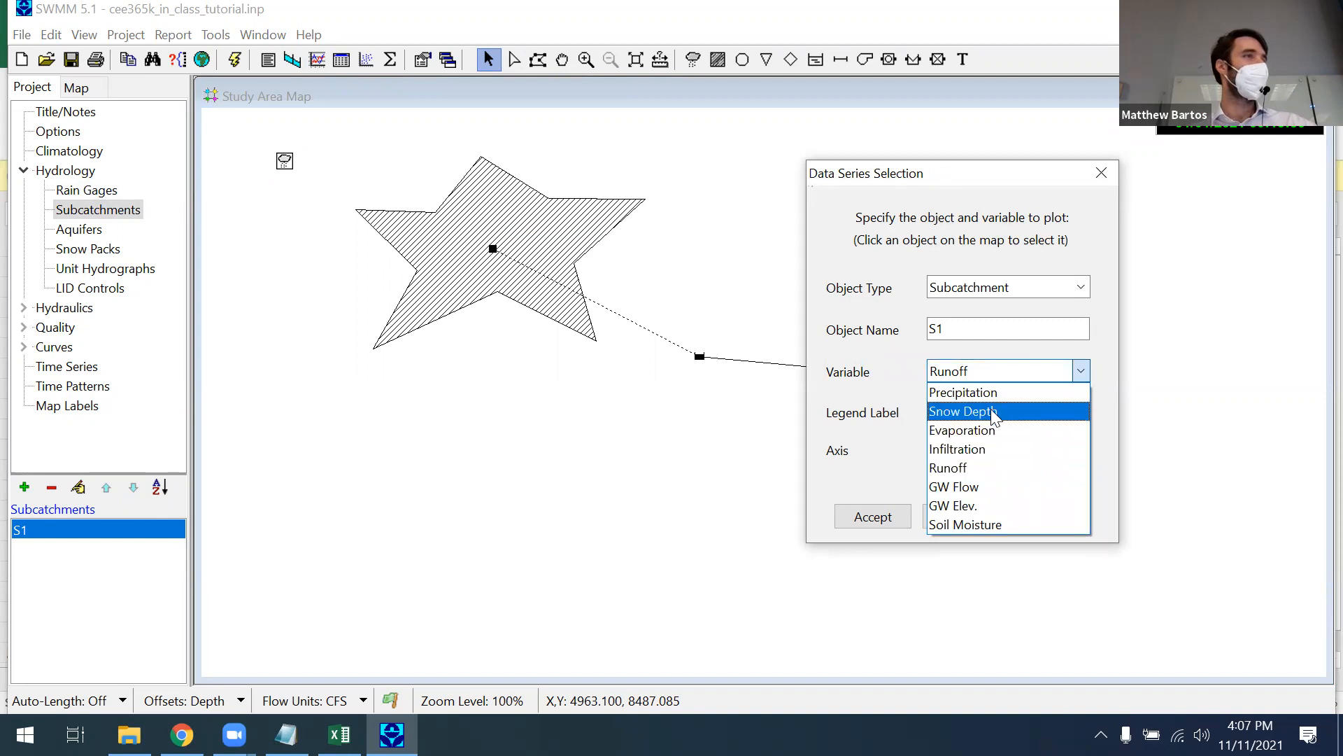
{"action": "left_click", "coordinate": [973, 466]}
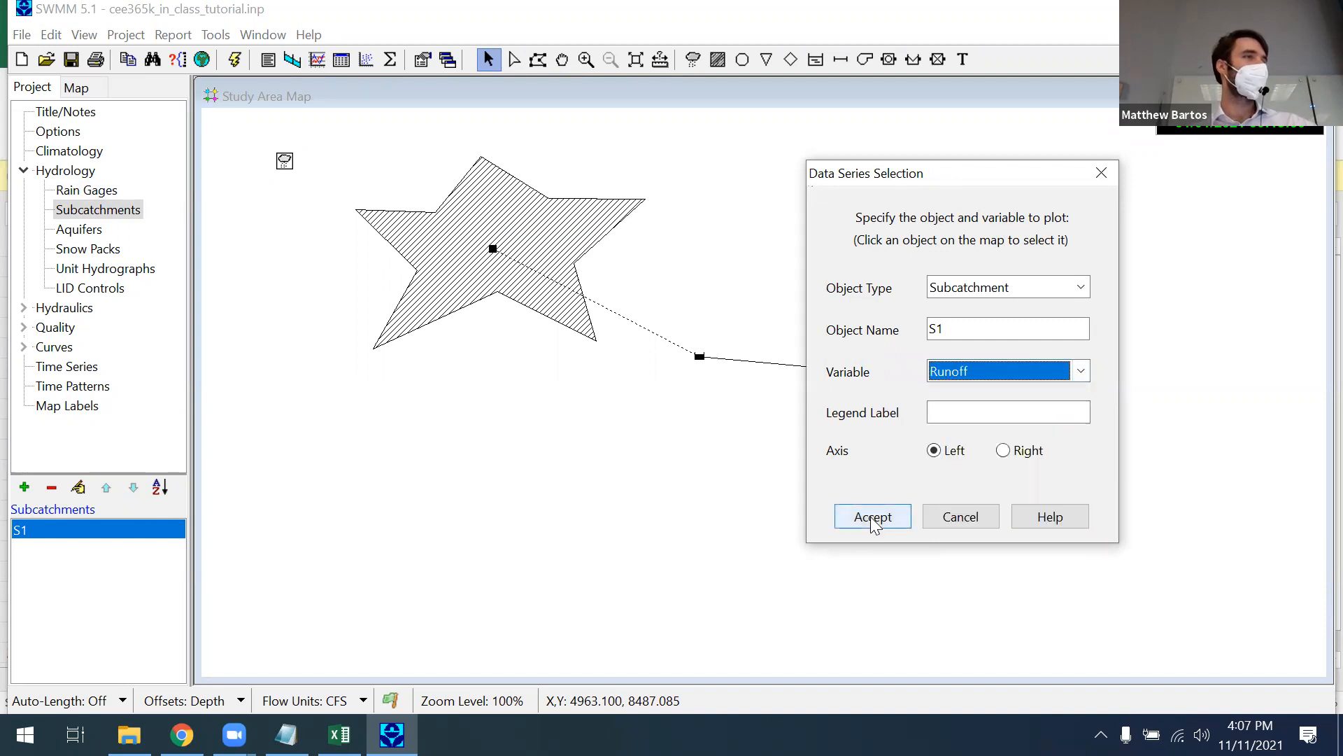
{"action": "left_click", "coordinate": [872, 518]}
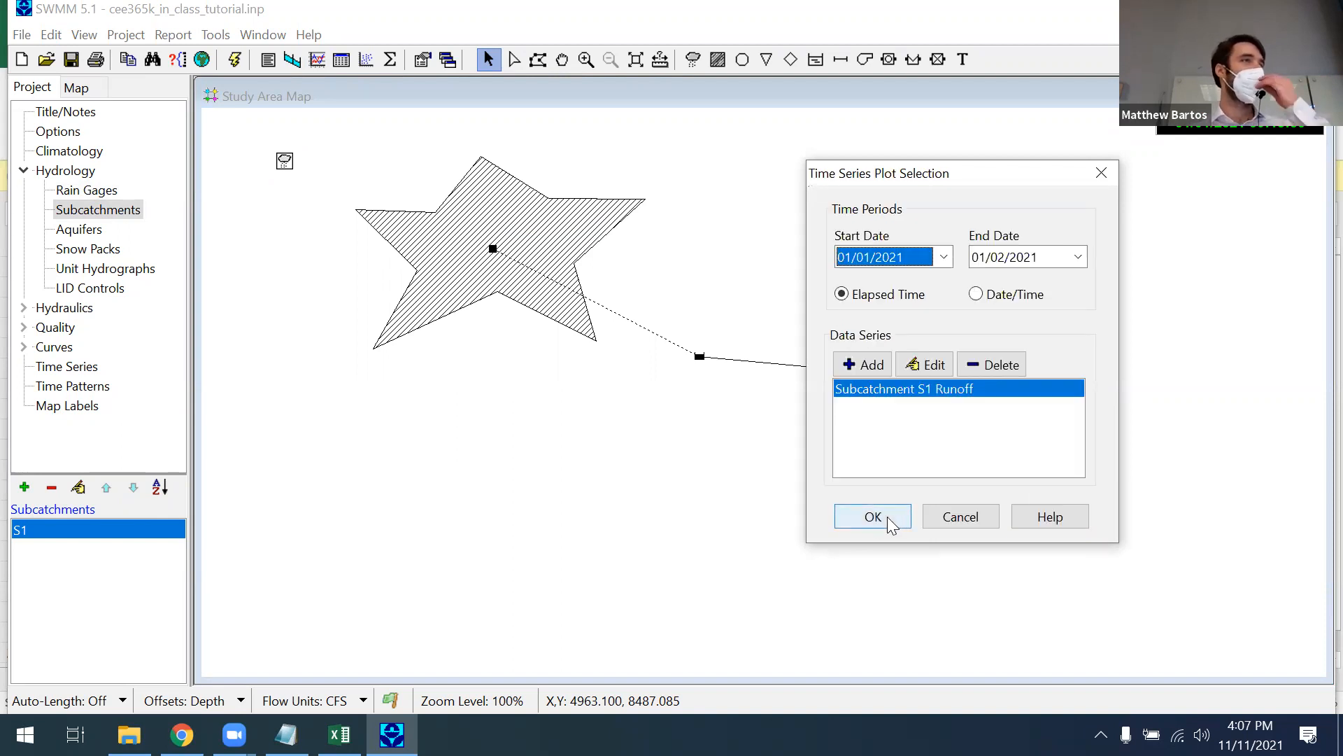
{"action": "left_click", "coordinate": [887, 516]}
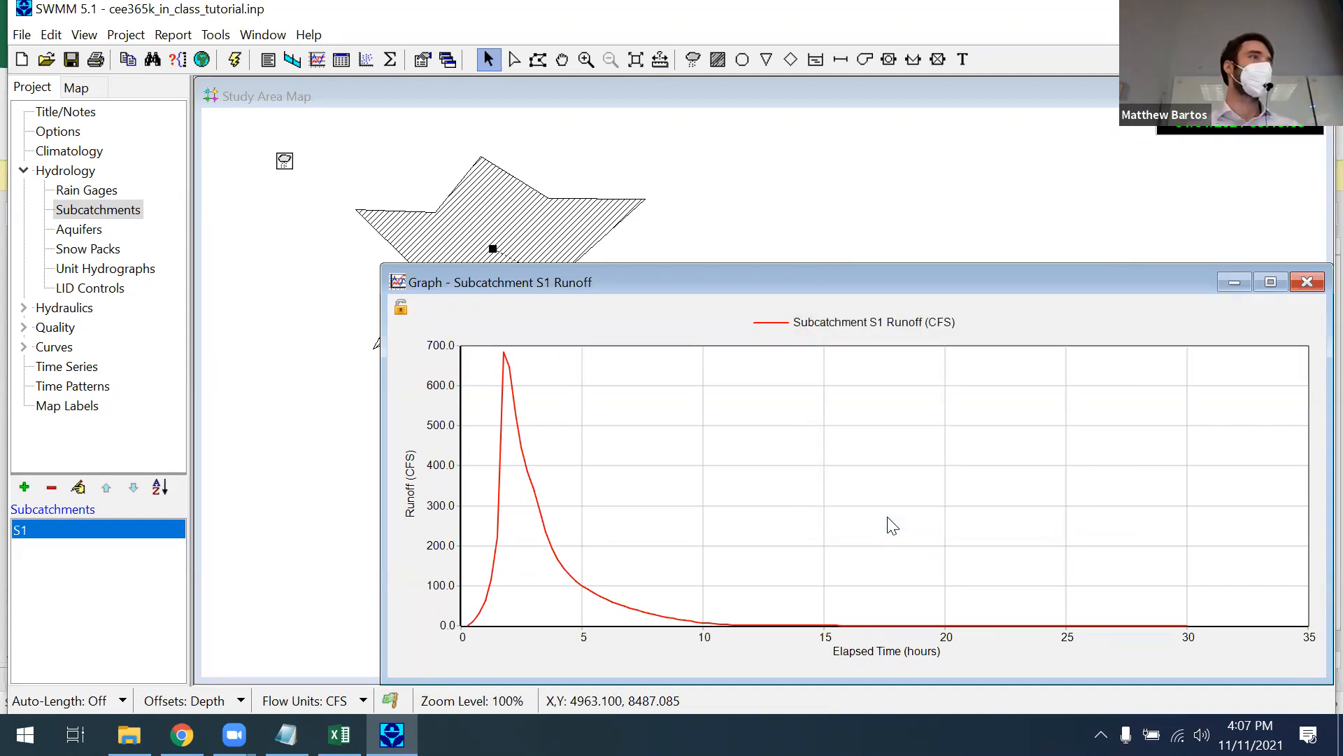
{"action": "left_click_drag", "start_coordinate": [965, 269], "coordinate": [886, 132]}
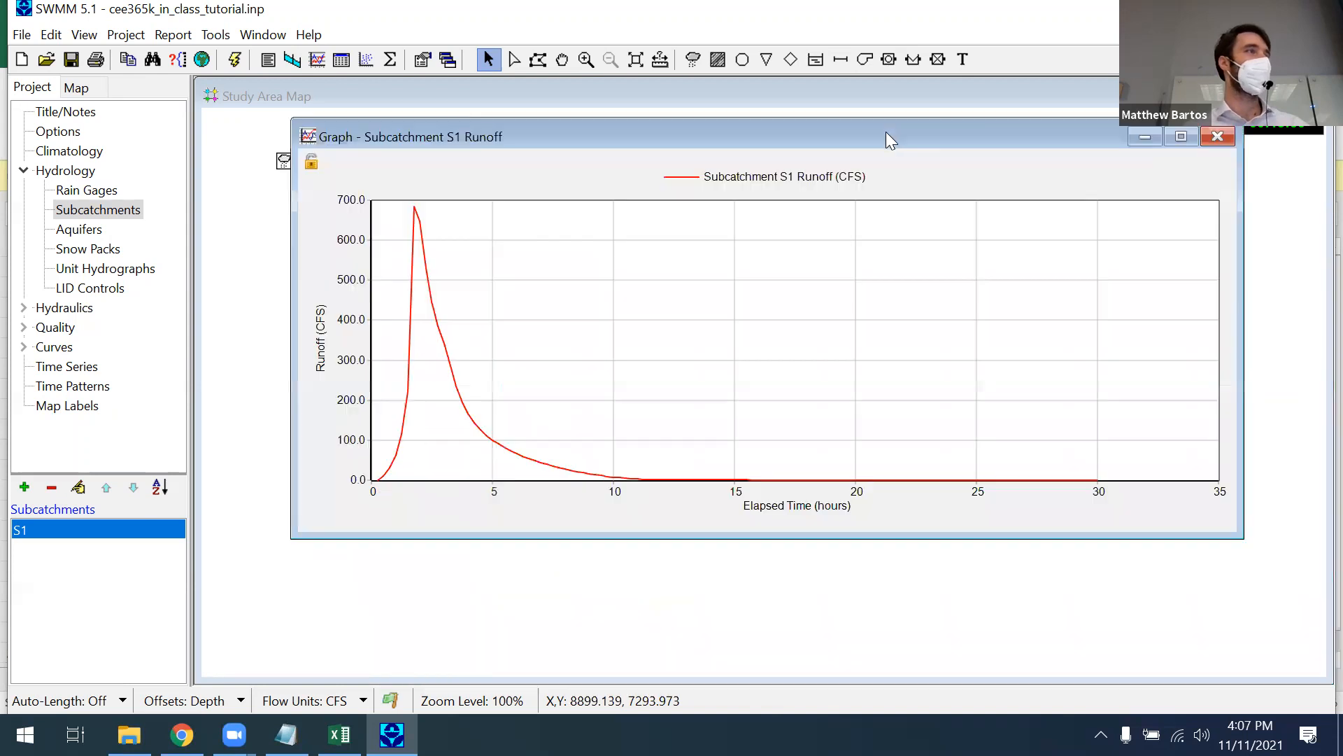
{"action": "left_click", "coordinate": [1219, 137]}
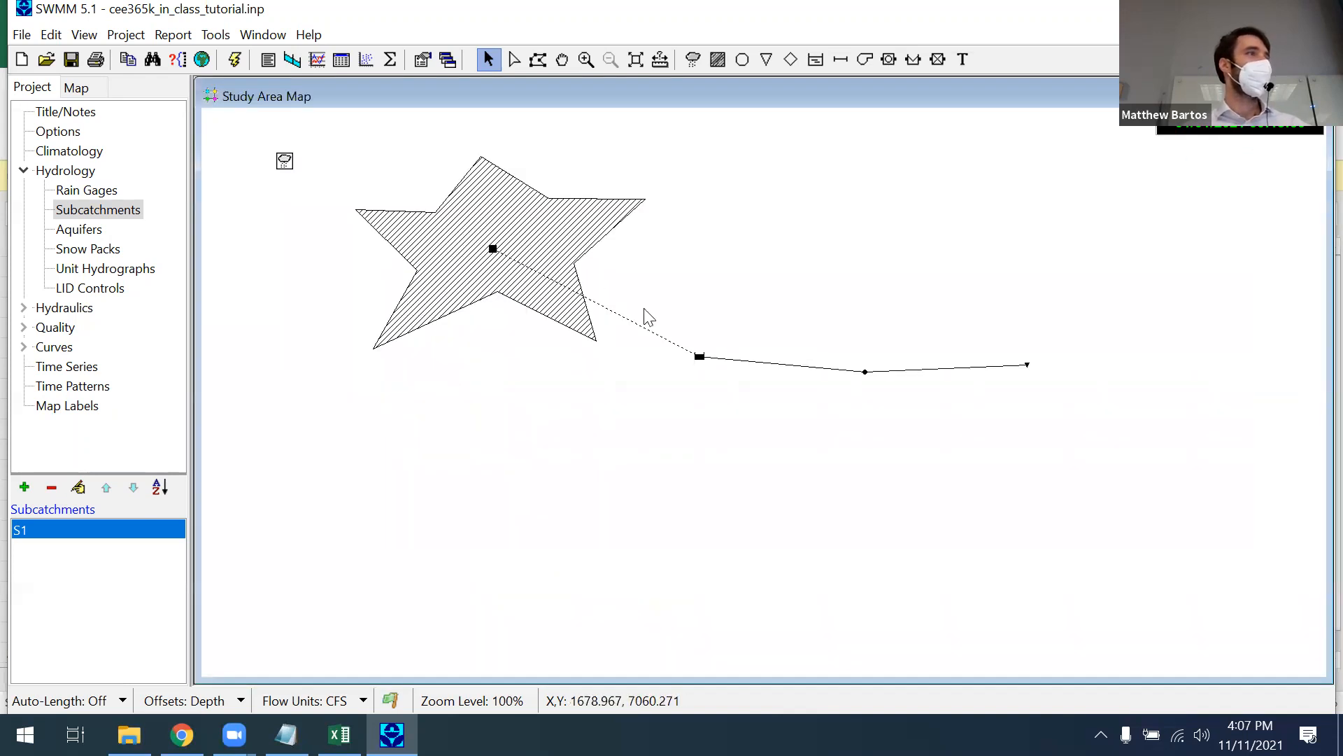
Step: Plot storage unit ST1 with Depth as the data series variable against elapsed time, then close the graph
{"action": "left_click", "coordinate": [701, 359]}
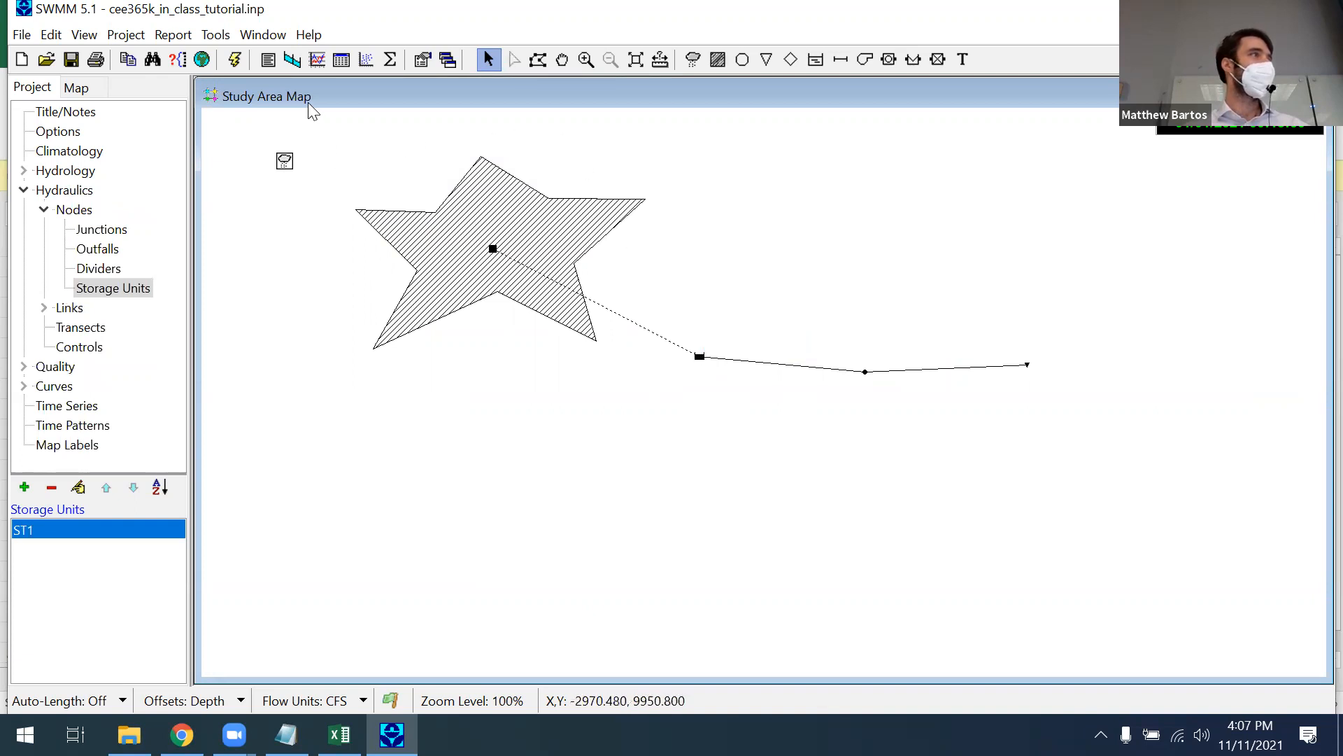
{"action": "left_click", "coordinate": [319, 61]}
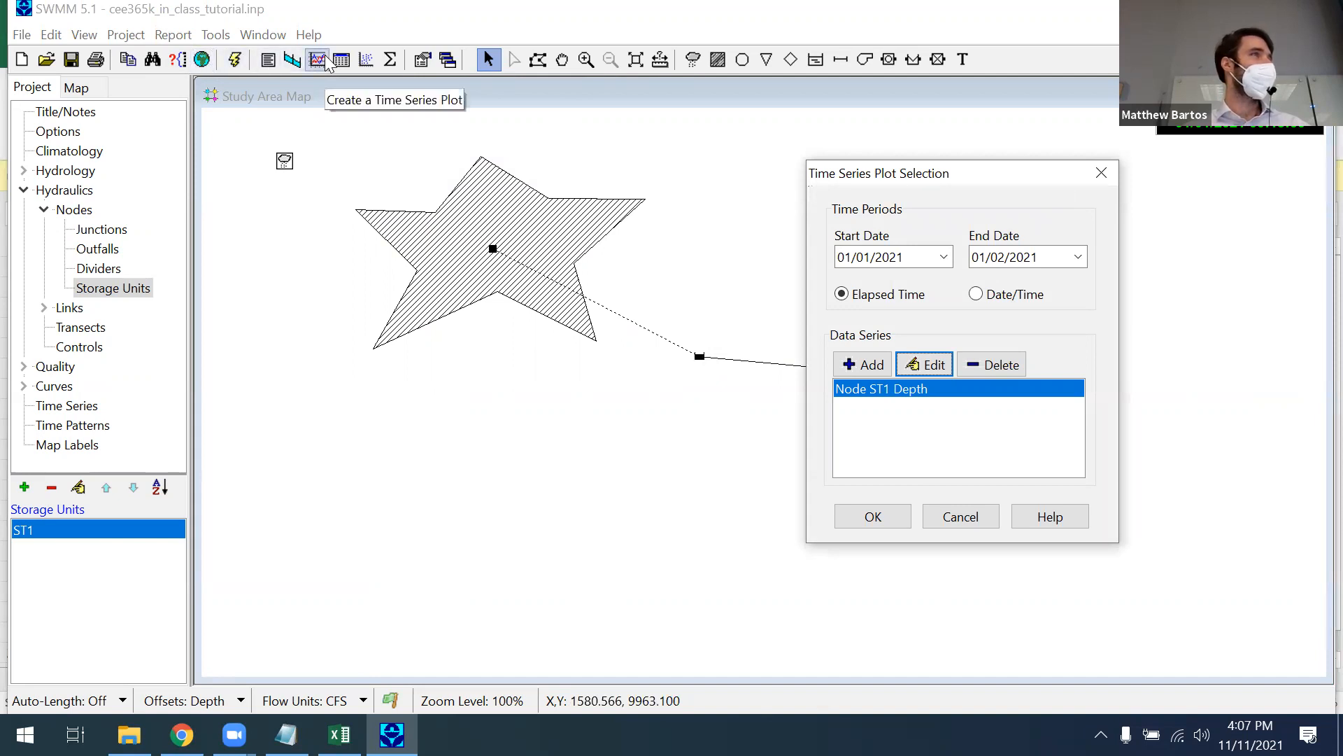
{"action": "left_click", "coordinate": [923, 368]}
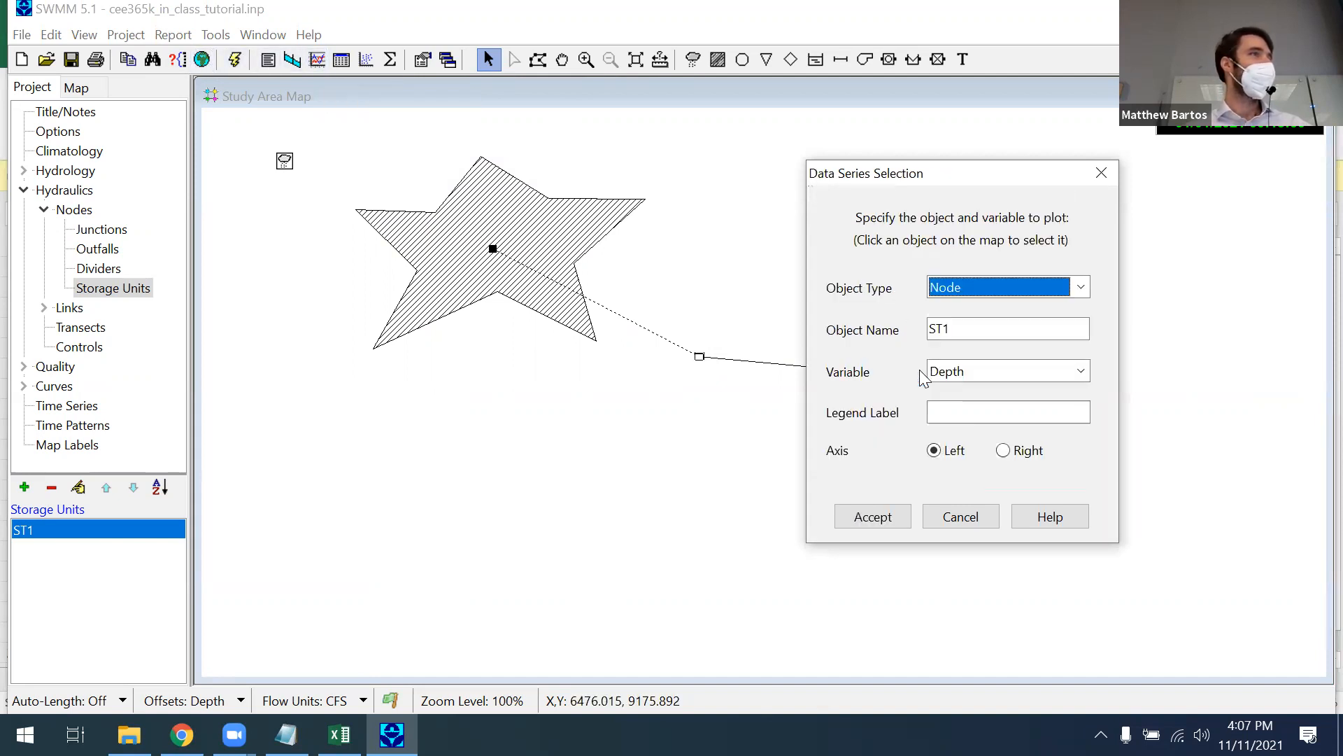
{"action": "left_click", "coordinate": [1081, 374]}
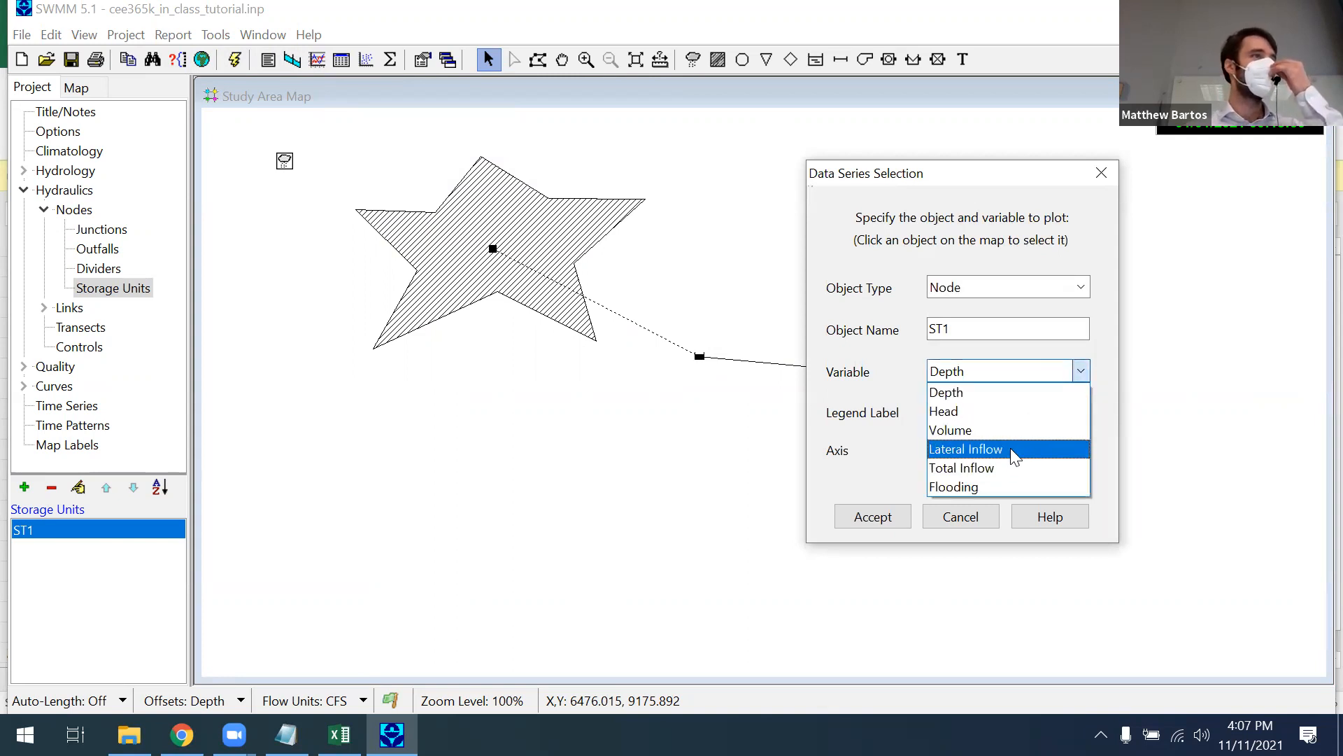
{"action": "left_click", "coordinate": [985, 392]}
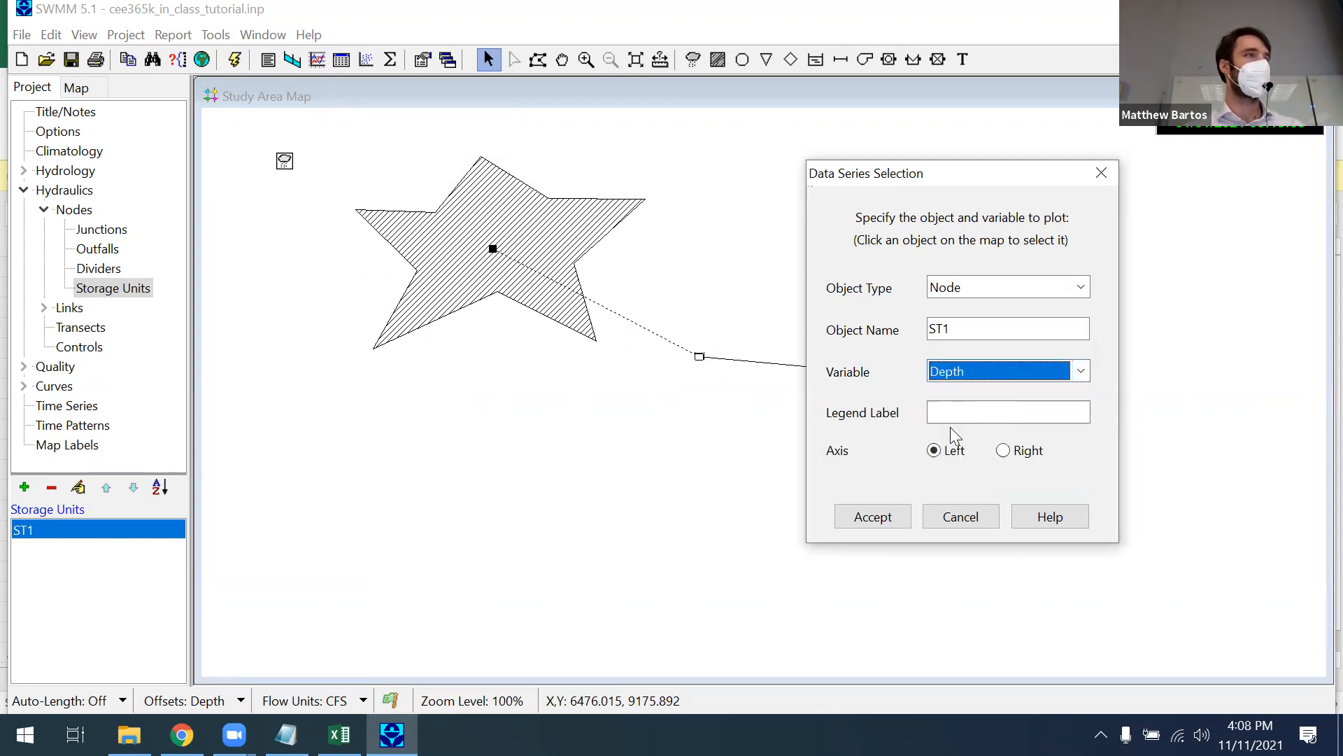
{"action": "left_click", "coordinate": [875, 518]}
{"action": "left_click", "coordinate": [873, 518]}
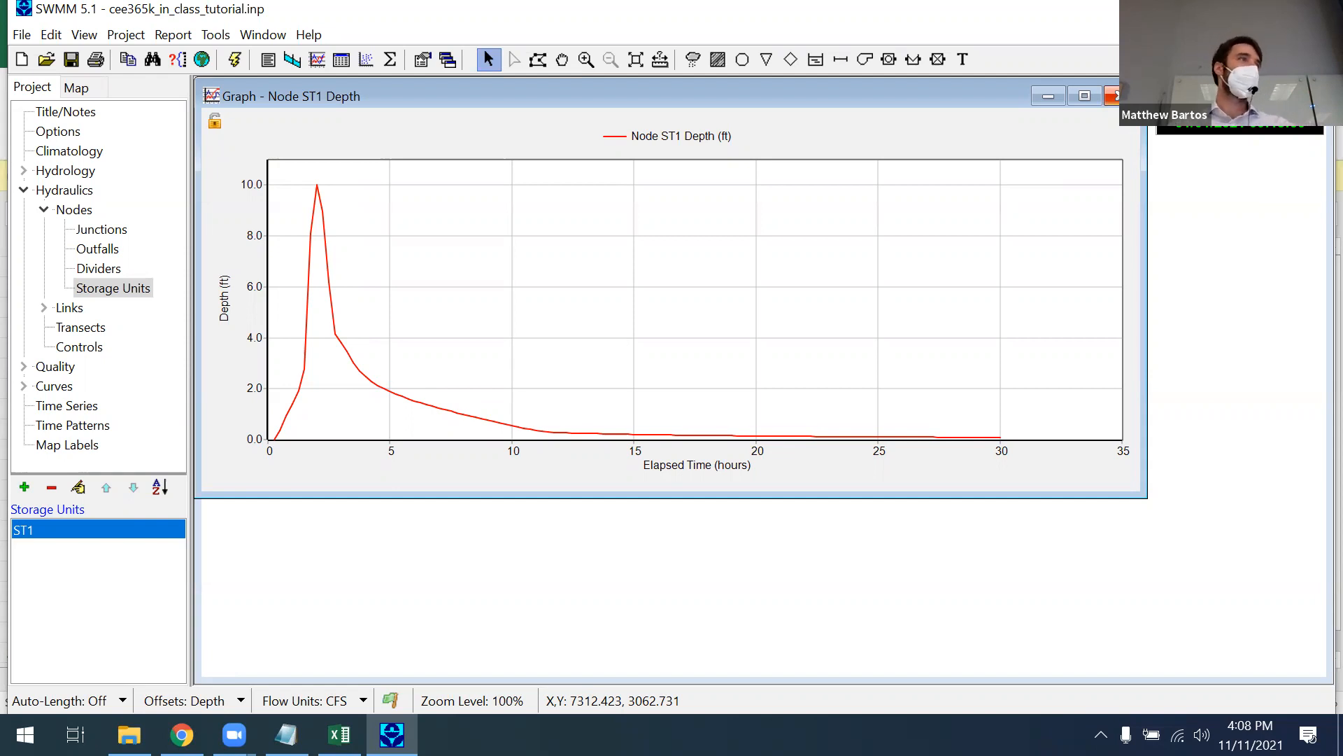
{"action": "left_click", "coordinate": [1124, 96]}
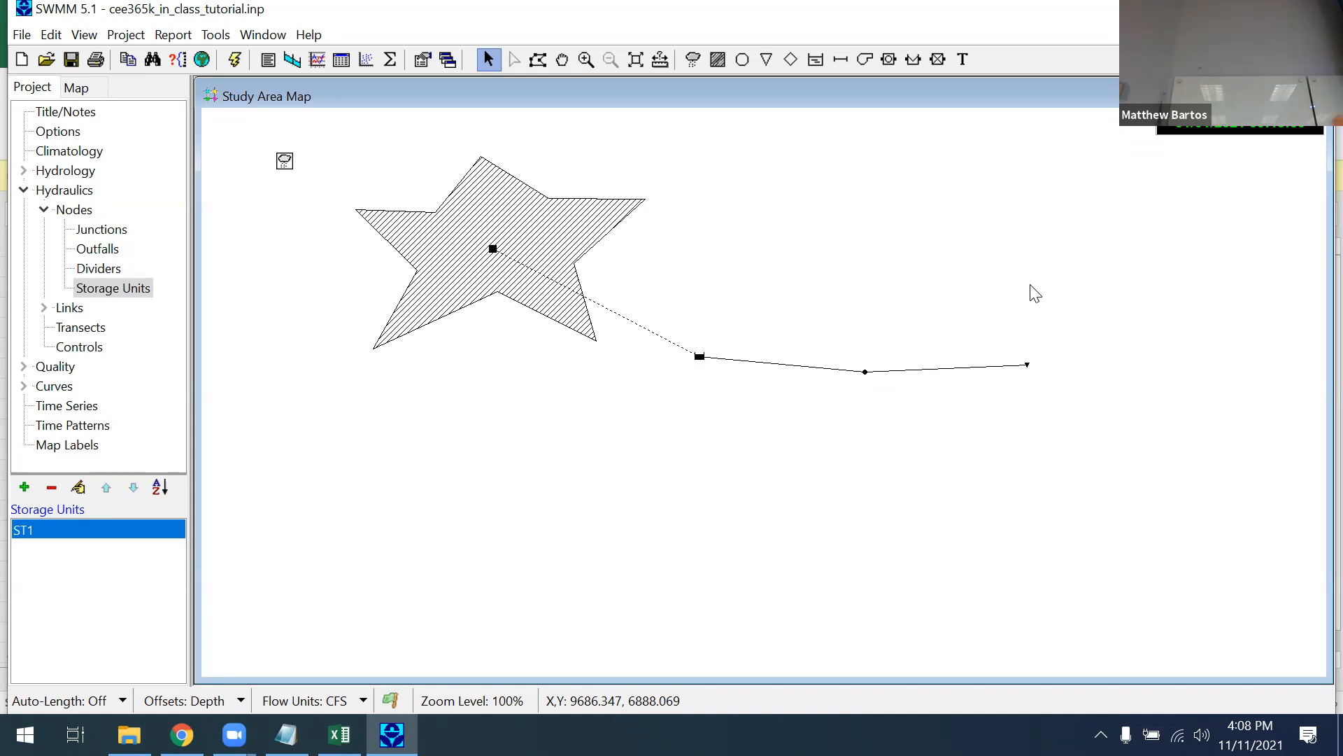
Step: Review the analysis, reporting and sweeping dates in the simulation options
{"action": "left_click", "coordinate": [58, 131]}
{"action": "left_click", "coordinate": [45, 567]}
{"action": "double_click", "coordinate": [40, 550]}
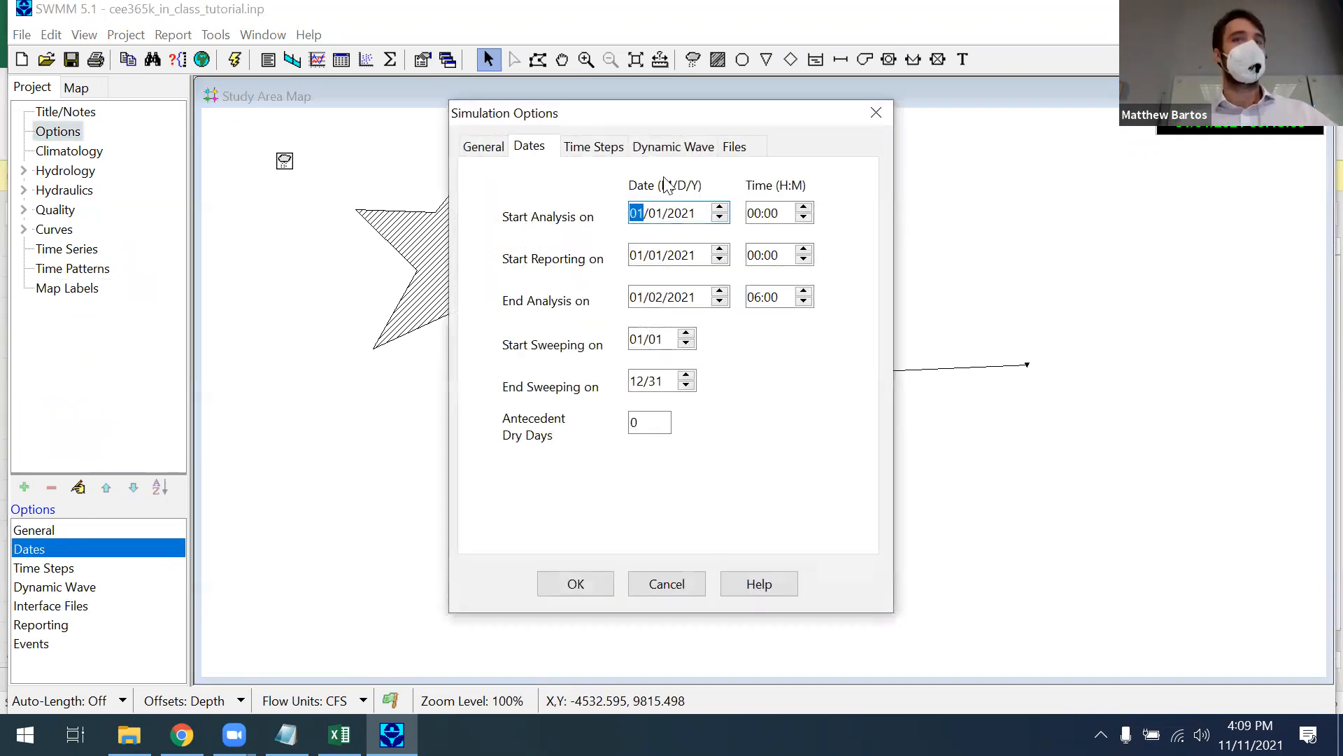
{"action": "left_click_drag", "start_coordinate": [765, 112], "coordinate": [647, 82]}
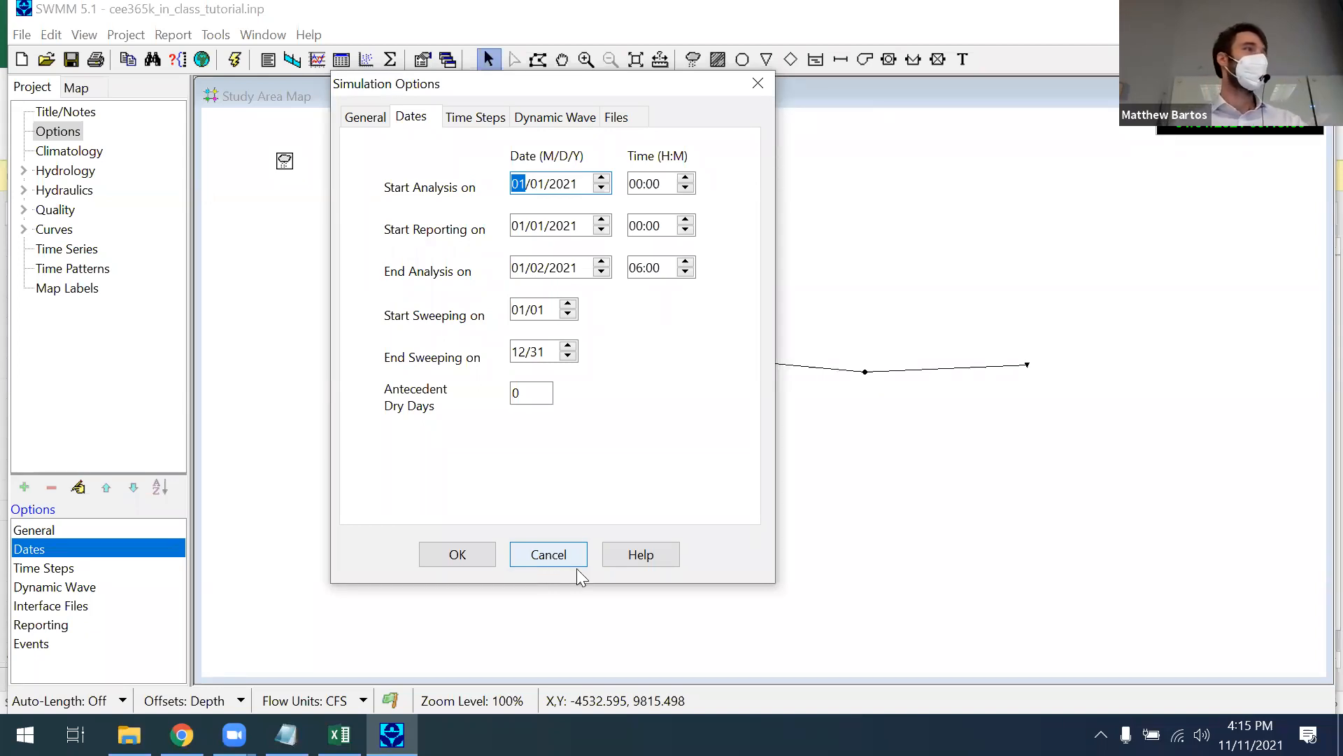
Step: Dismiss the simulation options and set up a profile plot with storage unit ST1 as start node and outfall O1 as end node
{"action": "left_click", "coordinate": [550, 555]}
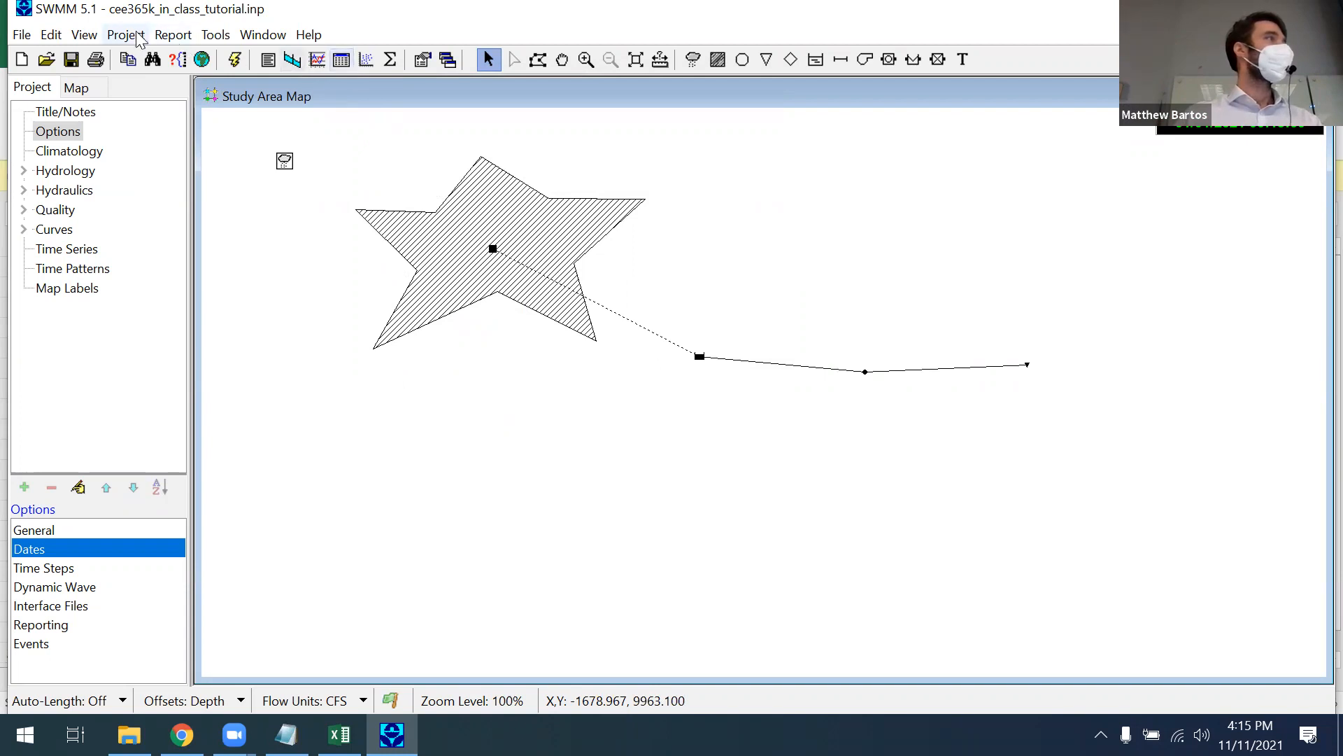
{"action": "left_click", "coordinate": [164, 35]}
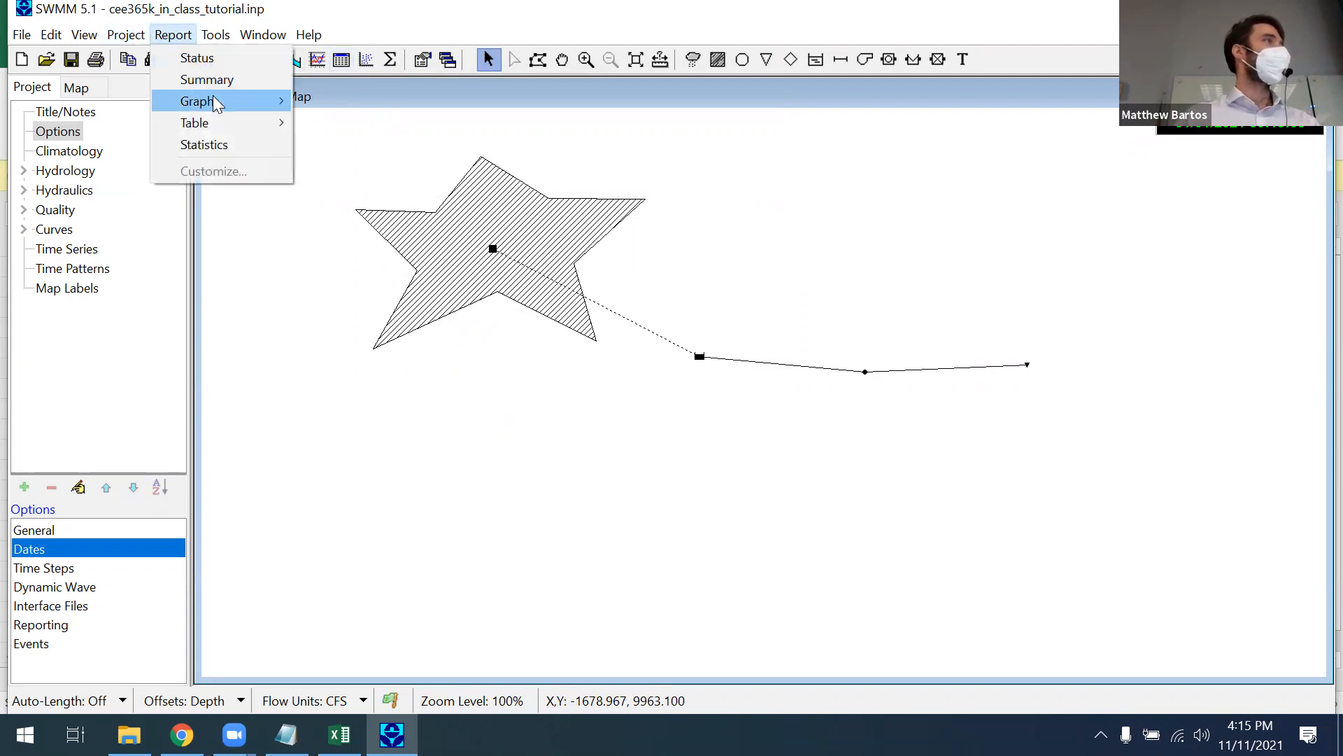
{"action": "mouse_move", "coordinate": [213, 95]}
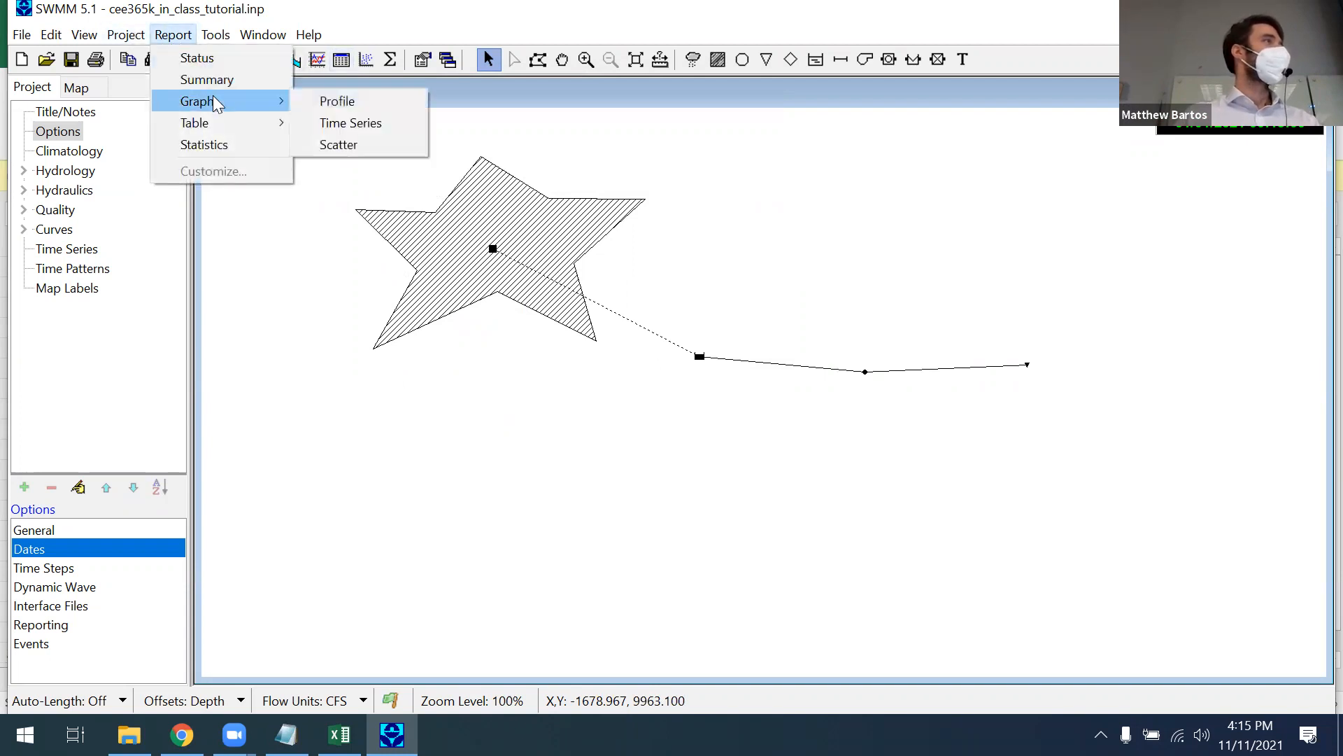
{"action": "left_click", "coordinate": [357, 102]}
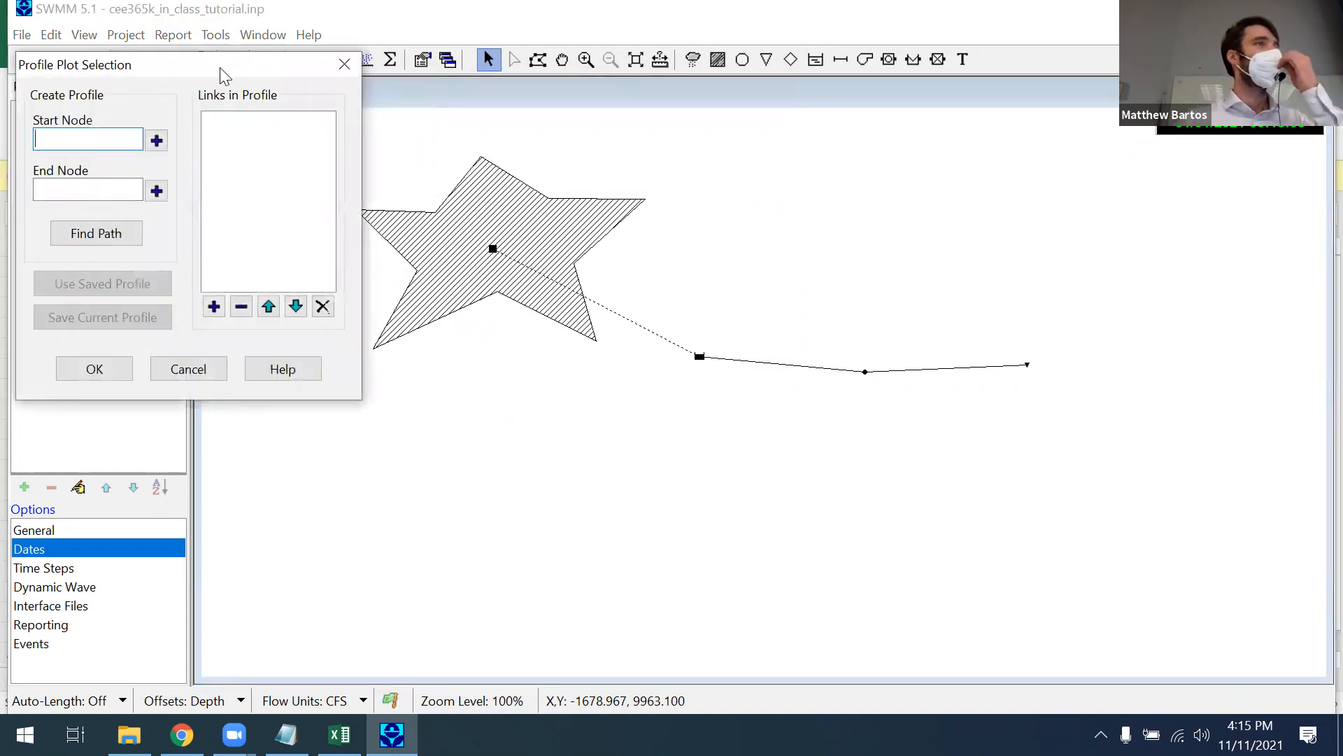
{"action": "left_click_drag", "start_coordinate": [220, 67], "coordinate": [443, 158]}
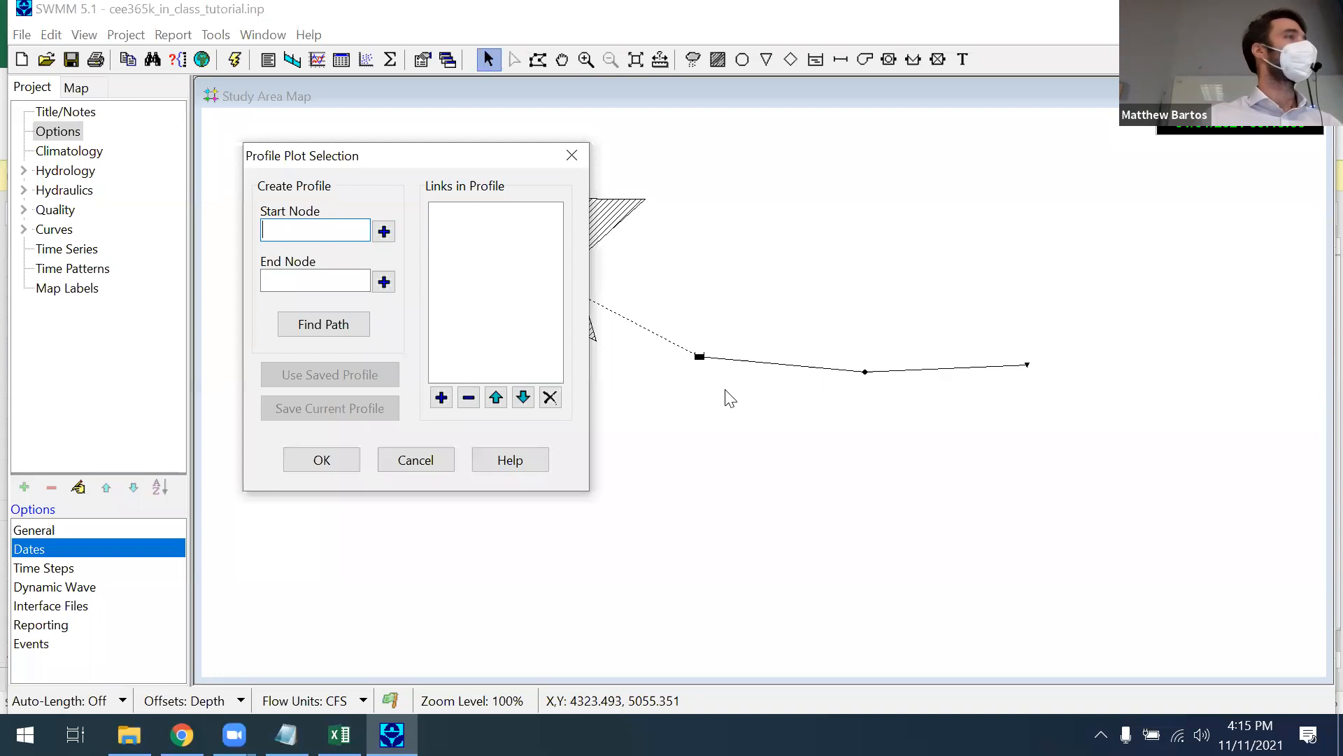
{"action": "left_click", "coordinate": [701, 357]}
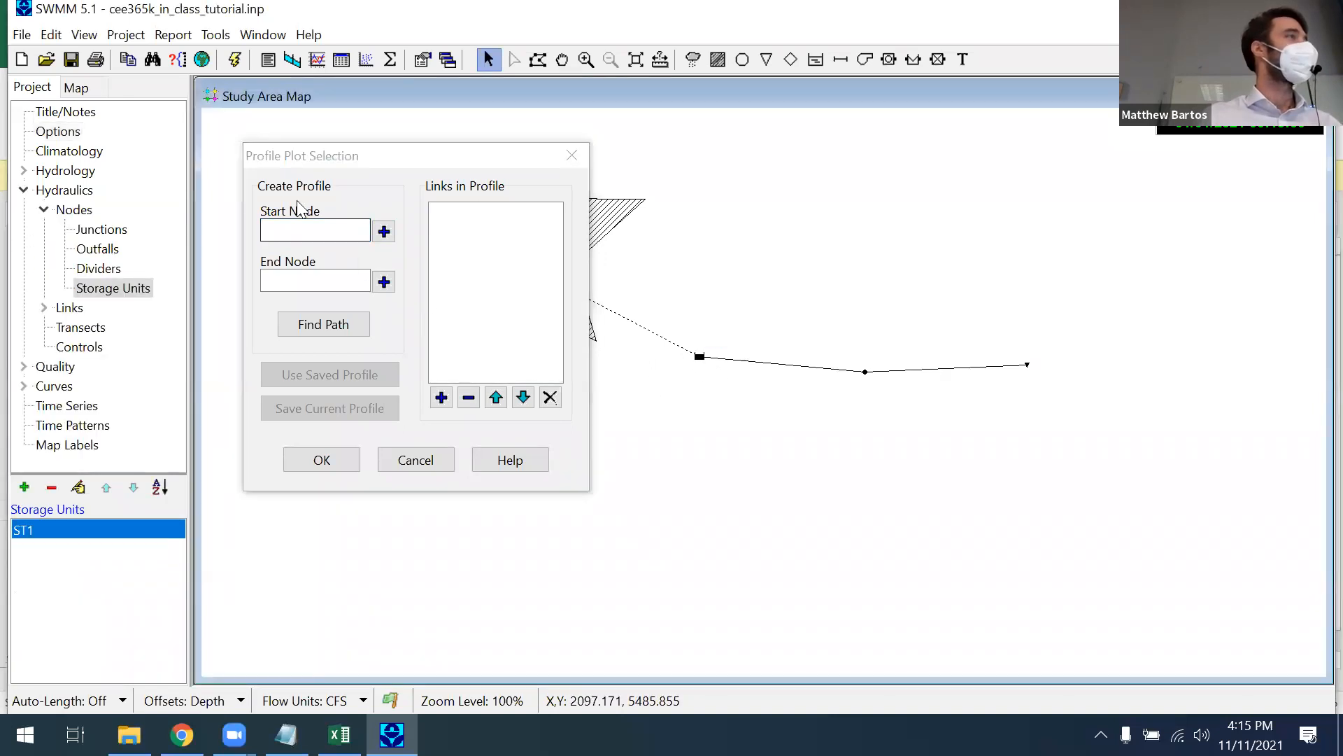
{"action": "left_click", "coordinate": [384, 232]}
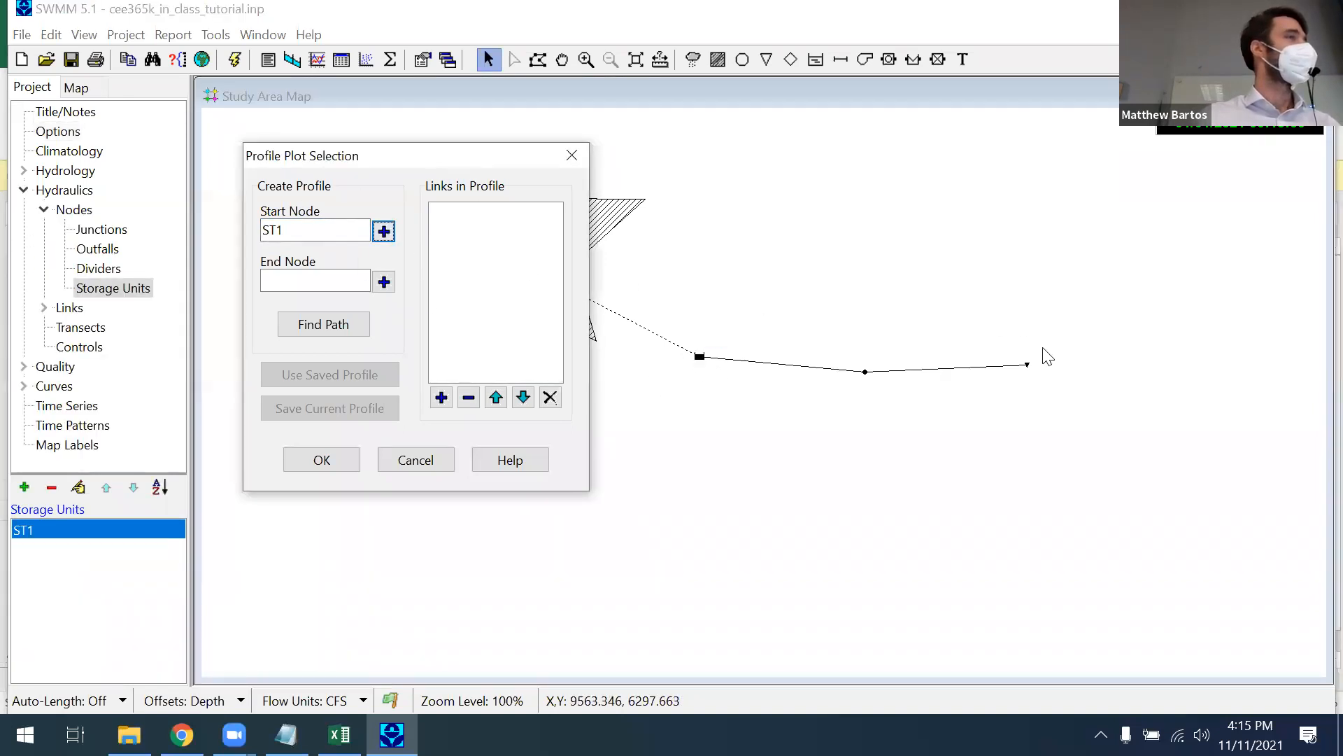
{"action": "left_click", "coordinate": [1028, 364]}
{"action": "left_click", "coordinate": [384, 282]}
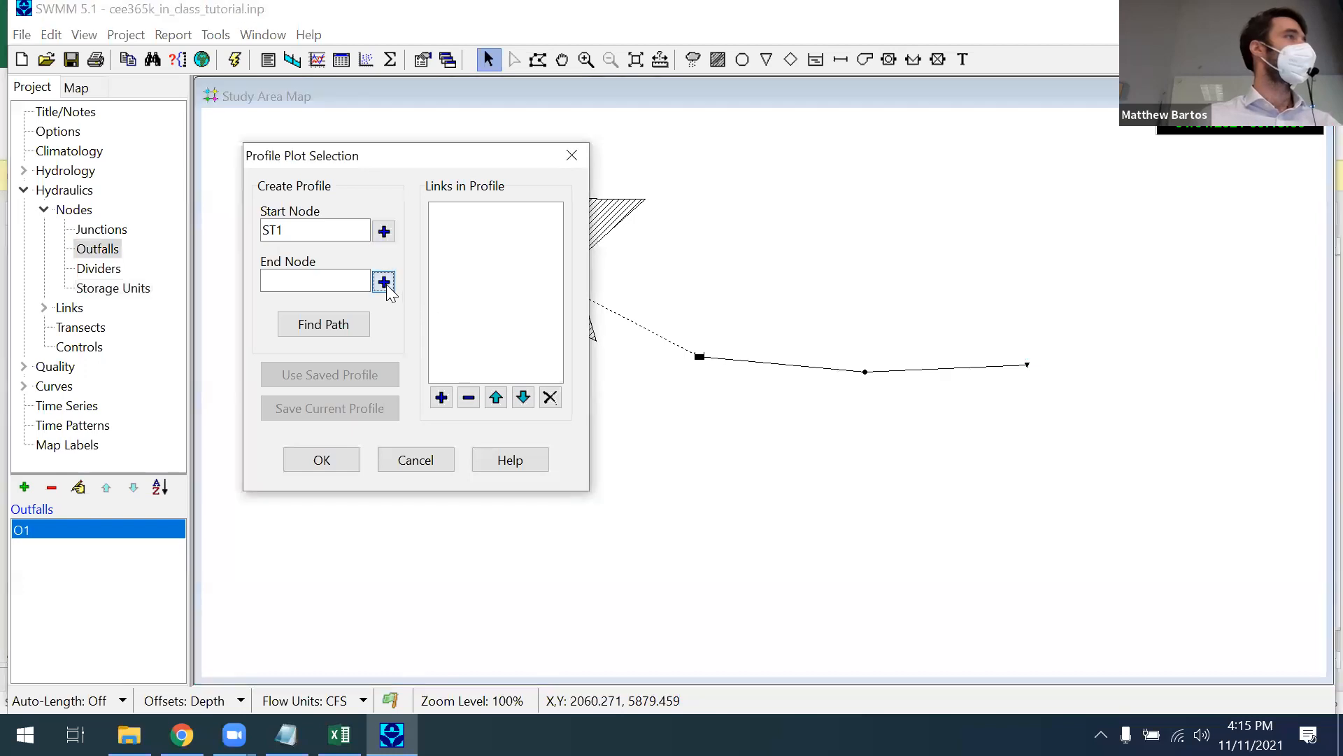
Step: Find the path of links between the two nodes and create the water elevation profile plot
{"action": "left_click", "coordinate": [317, 325]}
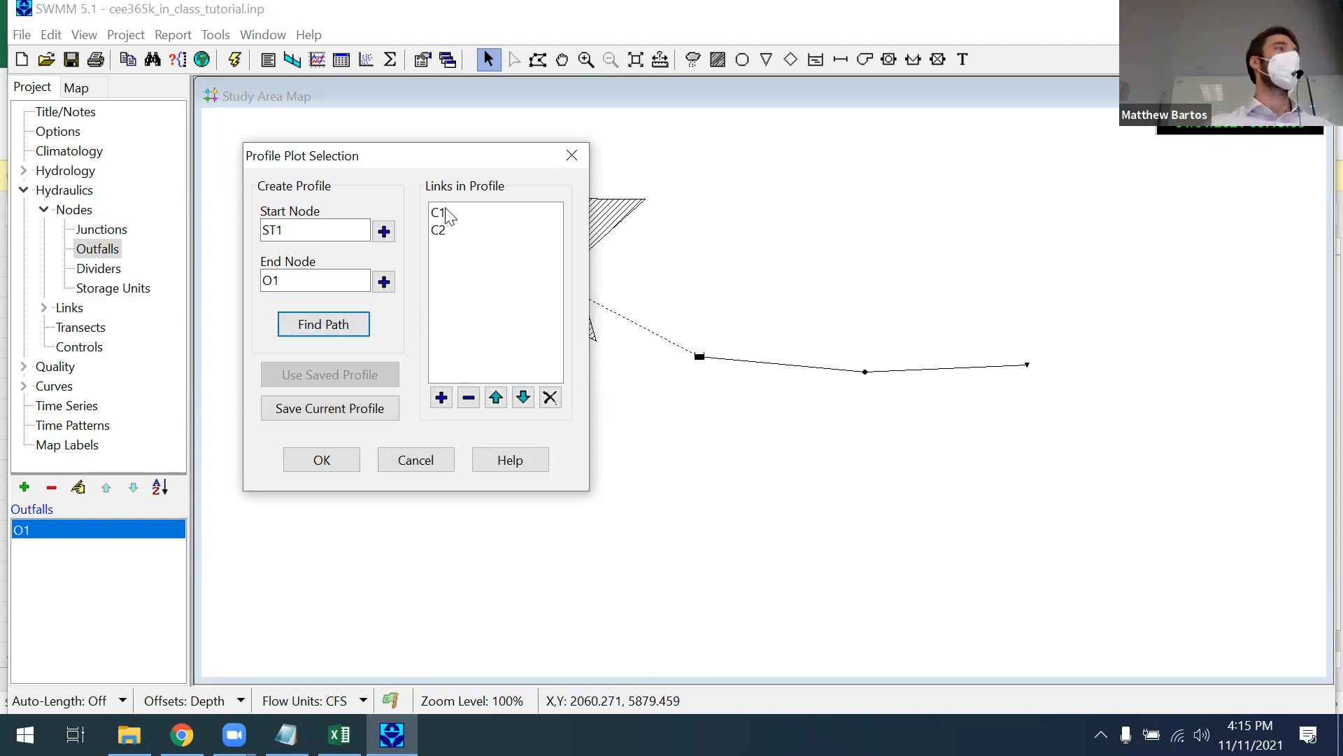
{"action": "left_click", "coordinate": [326, 461]}
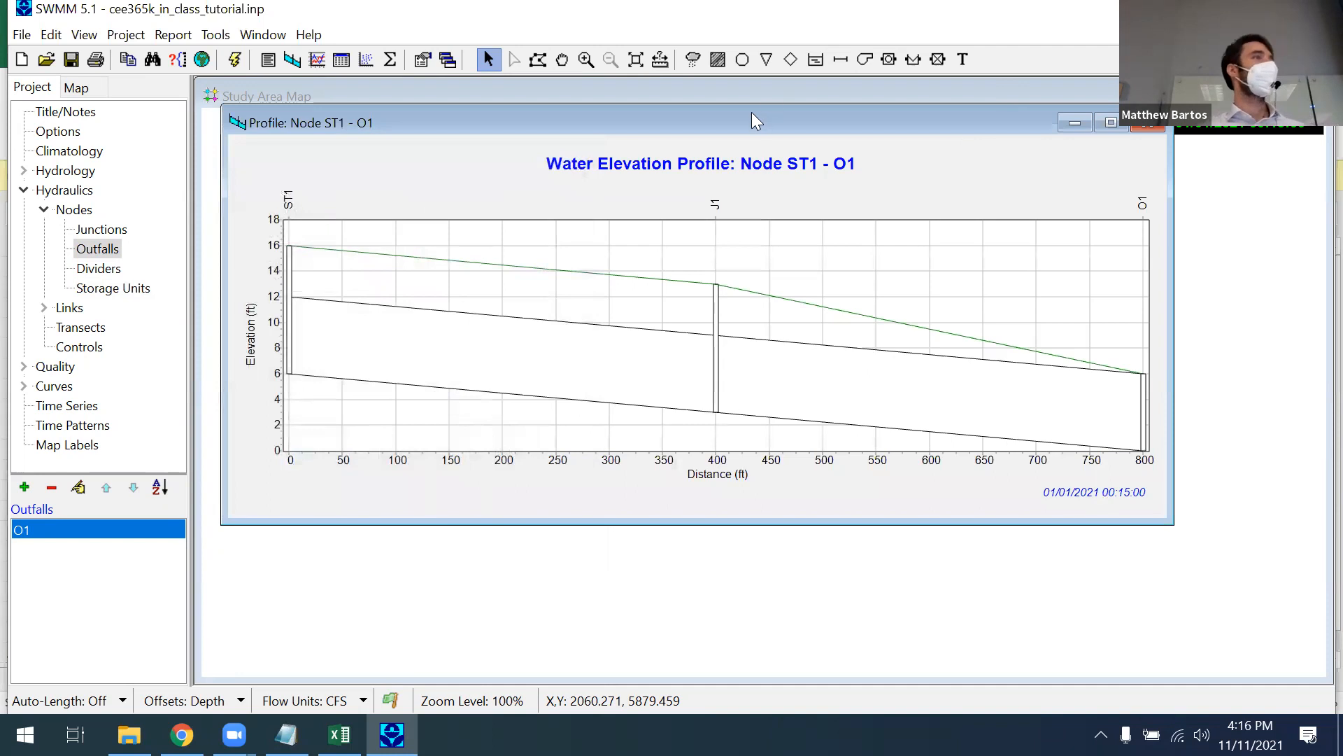
{"action": "left_click_drag", "start_coordinate": [755, 115], "coordinate": [820, 172]}
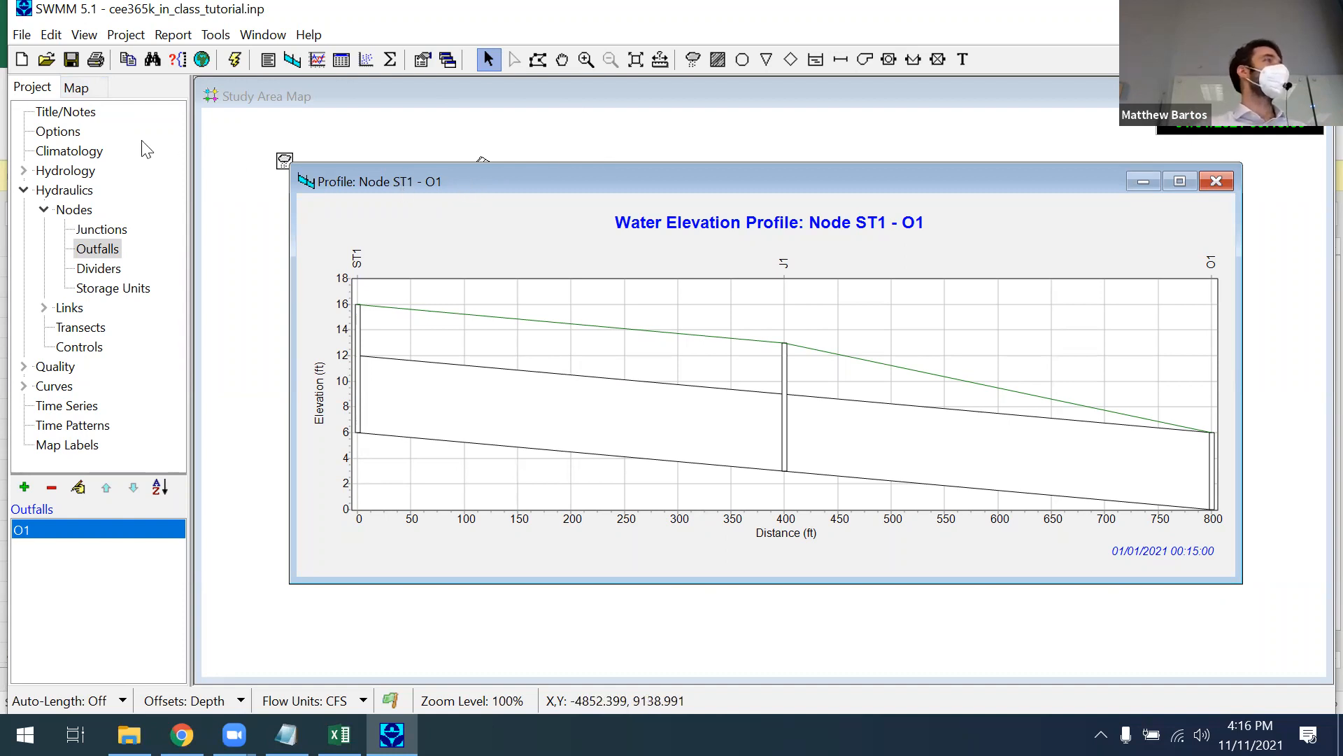
Step: Animate the water elevation profile forward from the start of the simulation, then stop and rewind it
{"action": "left_click", "coordinate": [77, 88]}
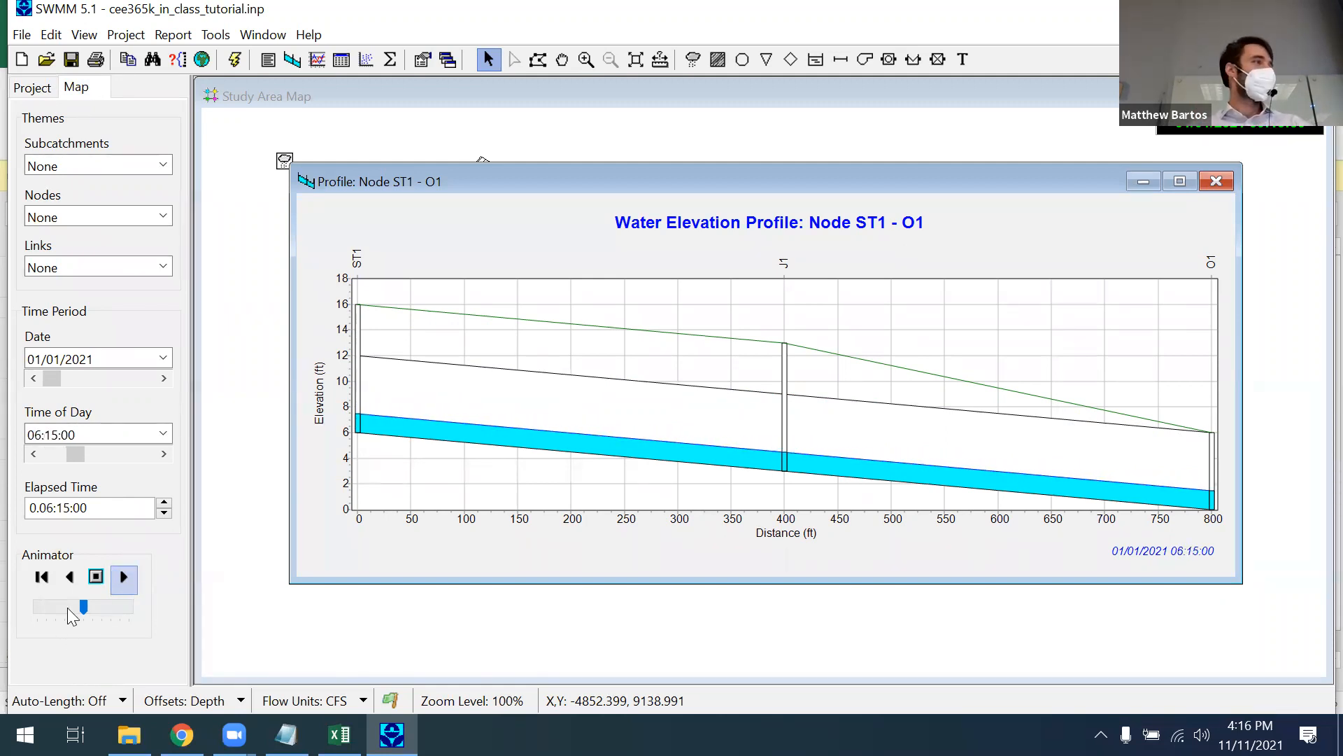
{"action": "left_click", "coordinate": [43, 579]}
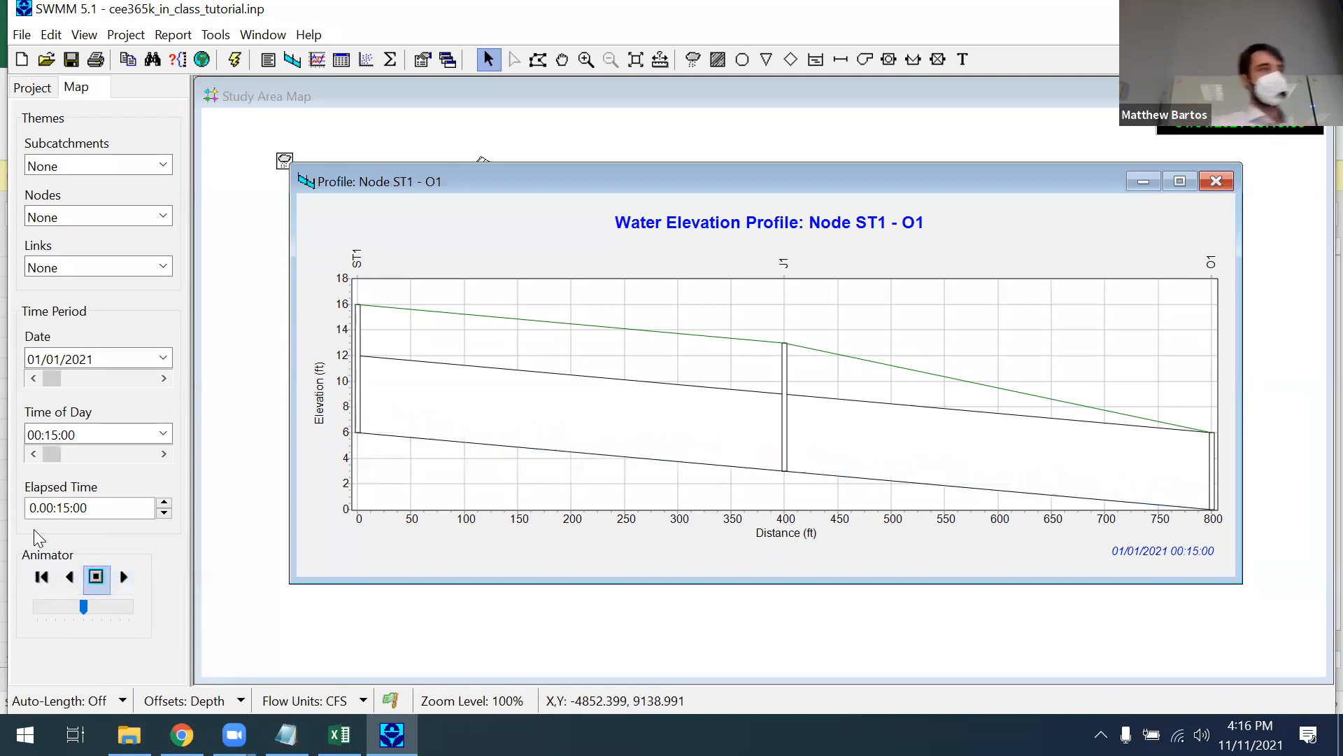
{"action": "left_click", "coordinate": [125, 578]}
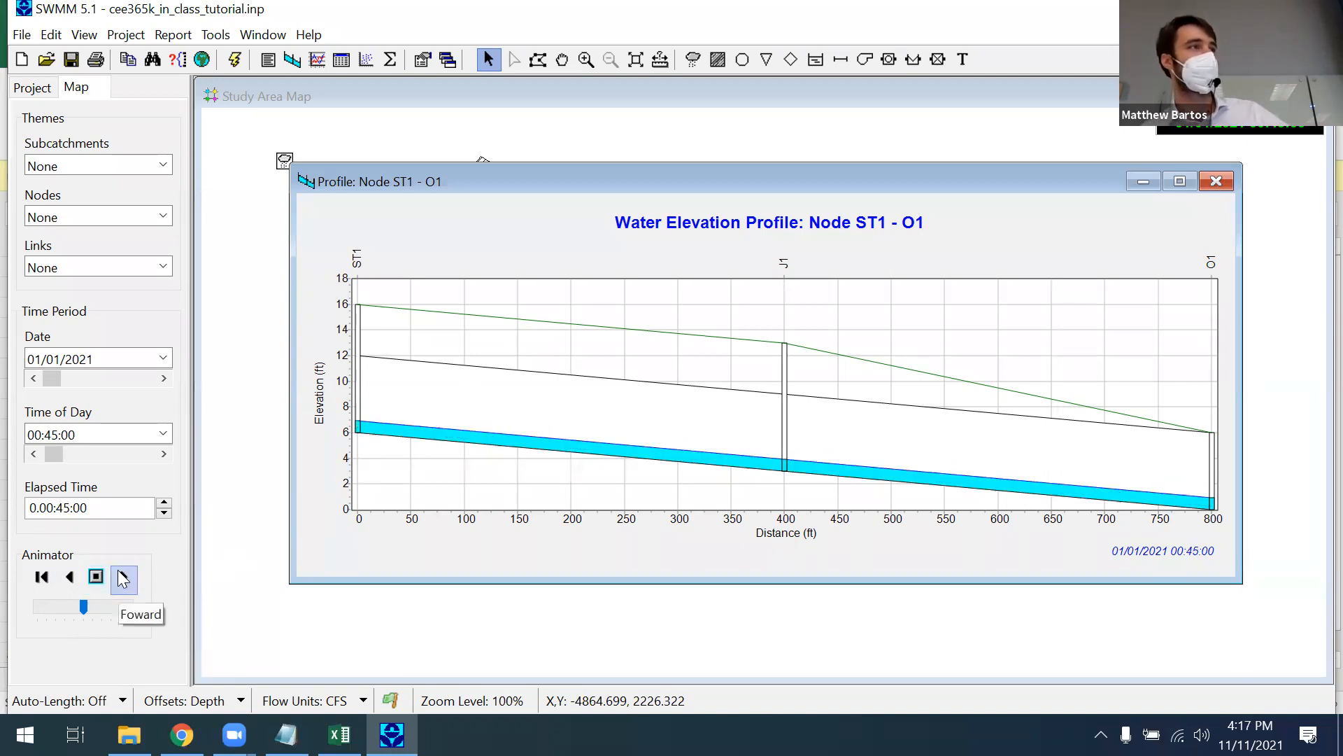
{"action": "left_click", "coordinate": [96, 576]}
{"action": "left_click", "coordinate": [42, 577]}
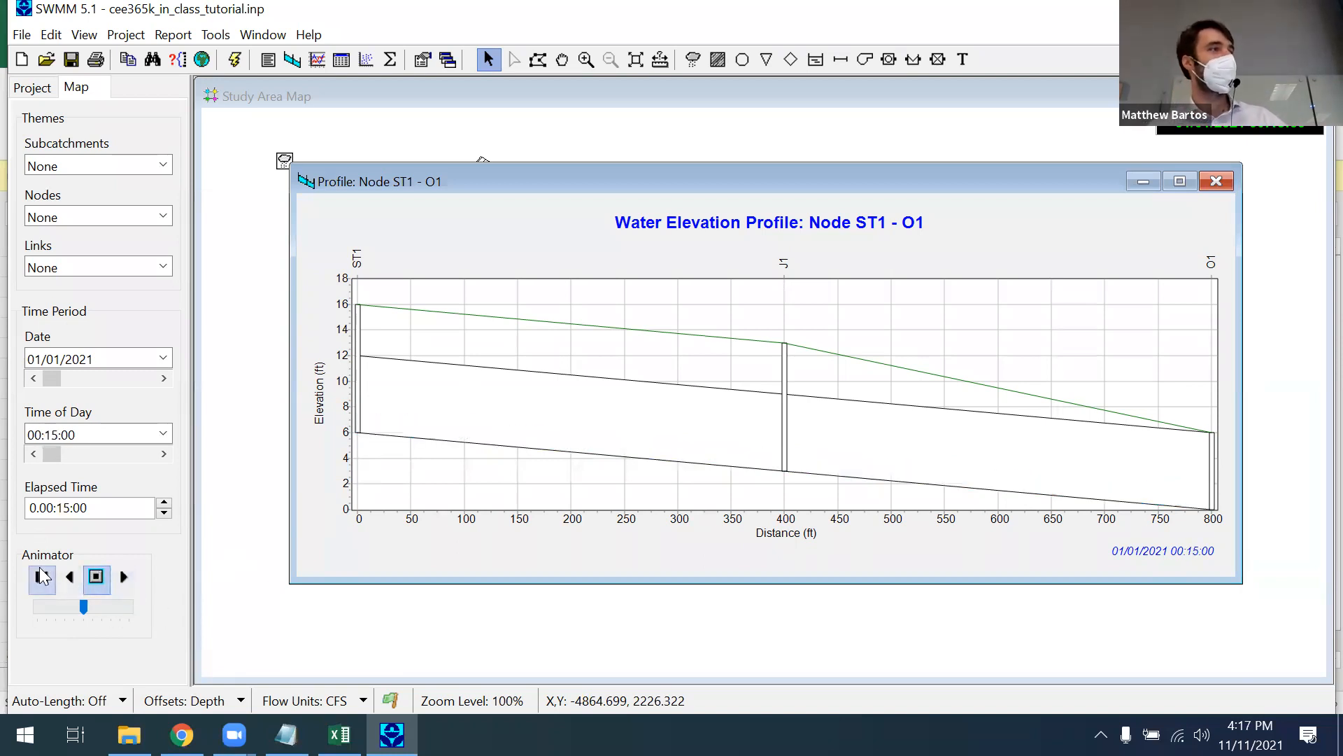
Step: Return to the animator controls and replay the profile plot's animation forward from 00:15:00 on 01/01/2021
{"action": "left_click", "coordinate": [35, 88]}
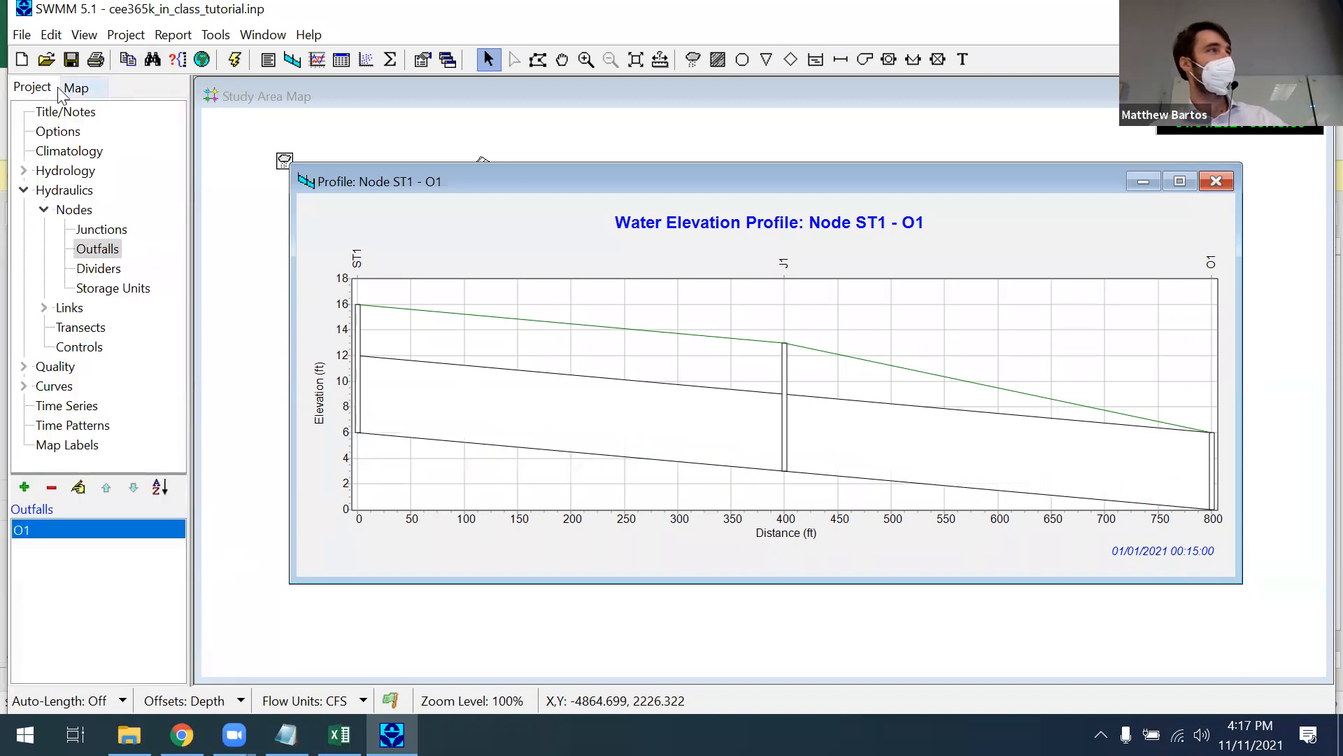
{"action": "left_click", "coordinate": [77, 87]}
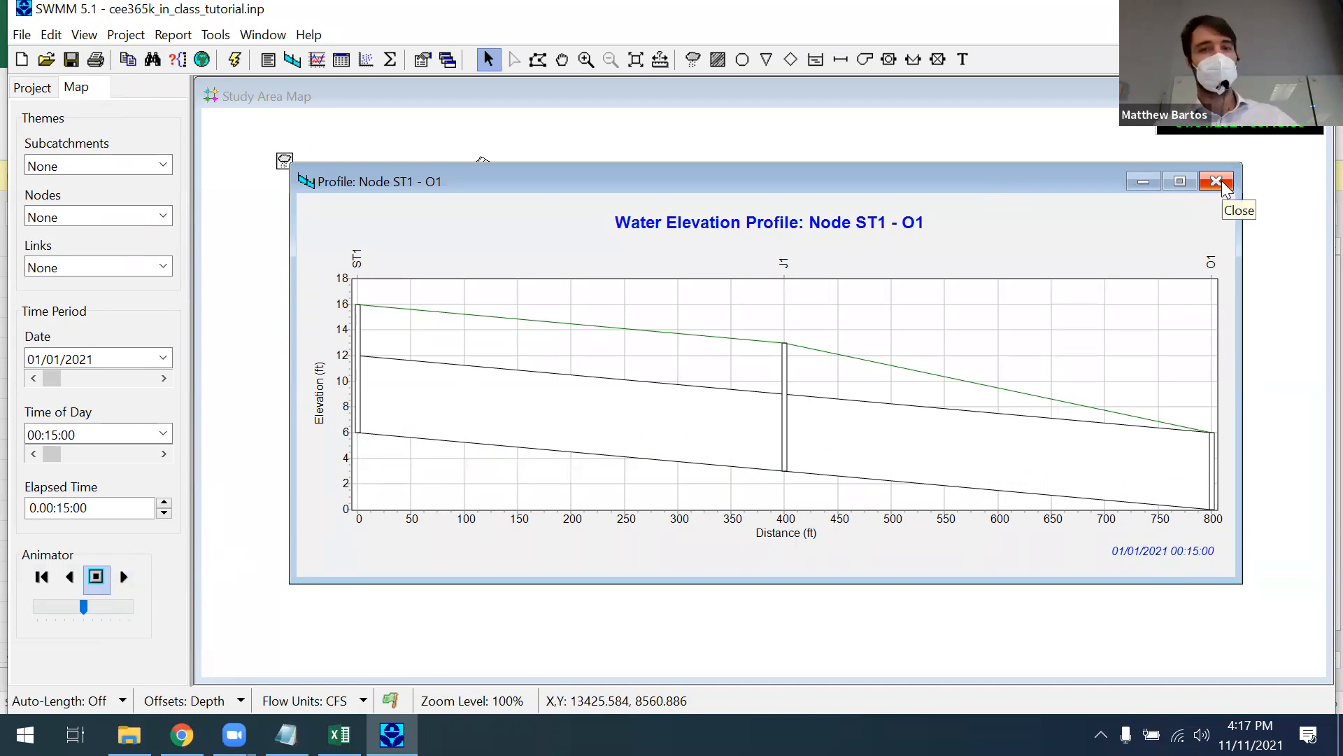
{"action": "left_click", "coordinate": [124, 578]}
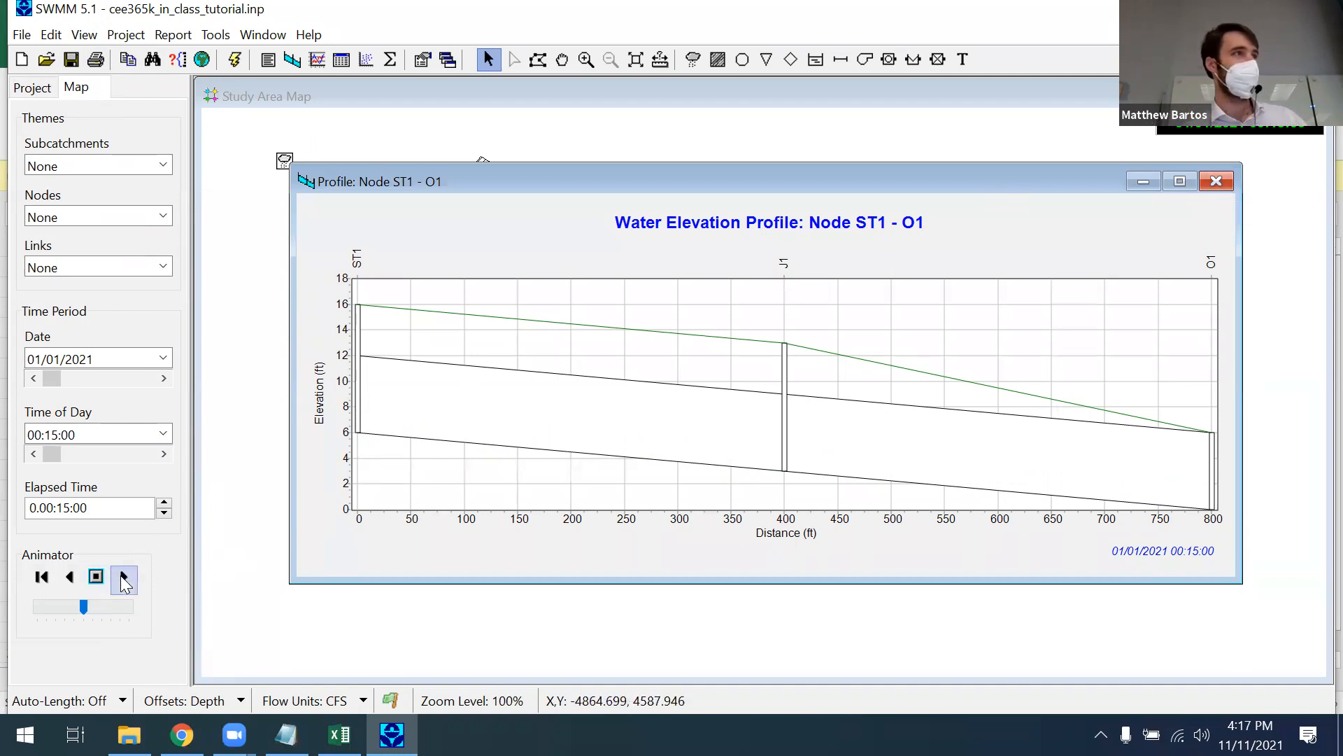